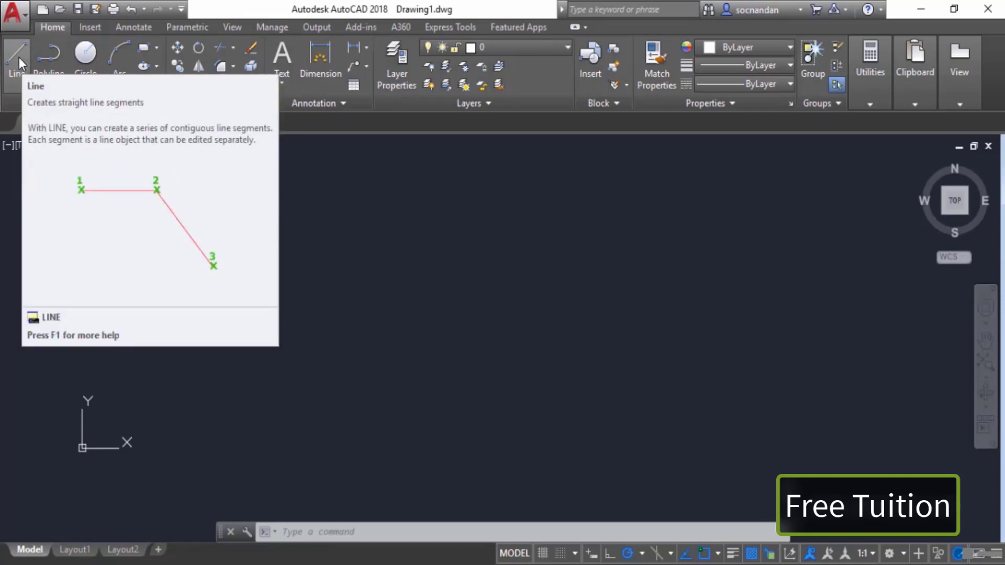
# Step: Start the Line command, pick a first point in the drawing area, and draw a 10-unit horizontal segment to the right
pyautogui.click(18, 57)
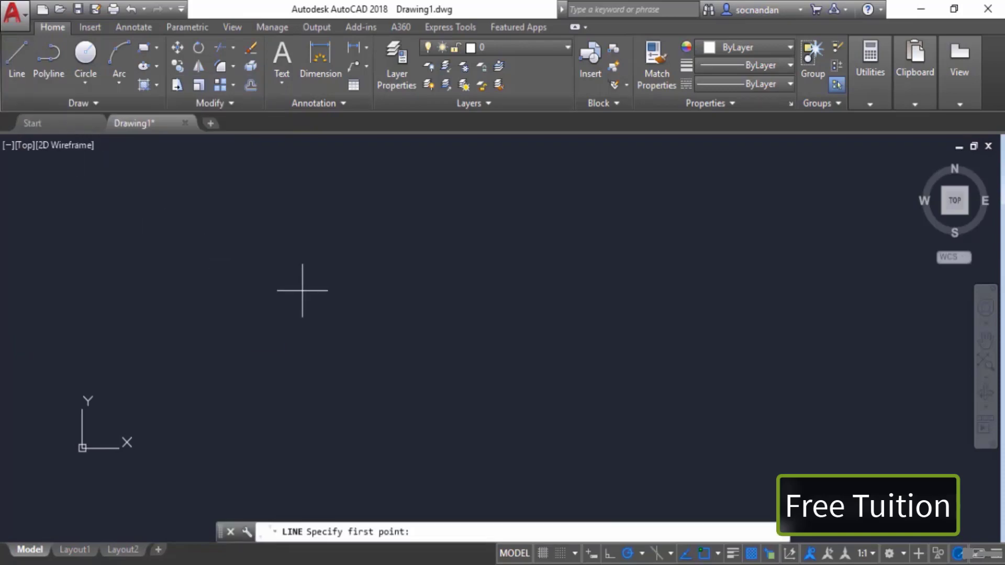
pyautogui.press('Escape')
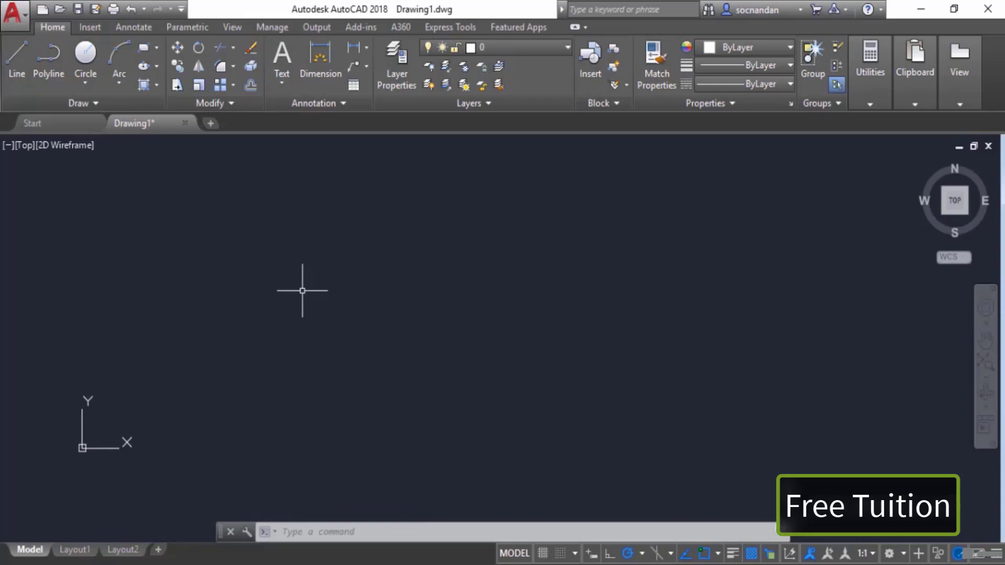
pyautogui.write('l')
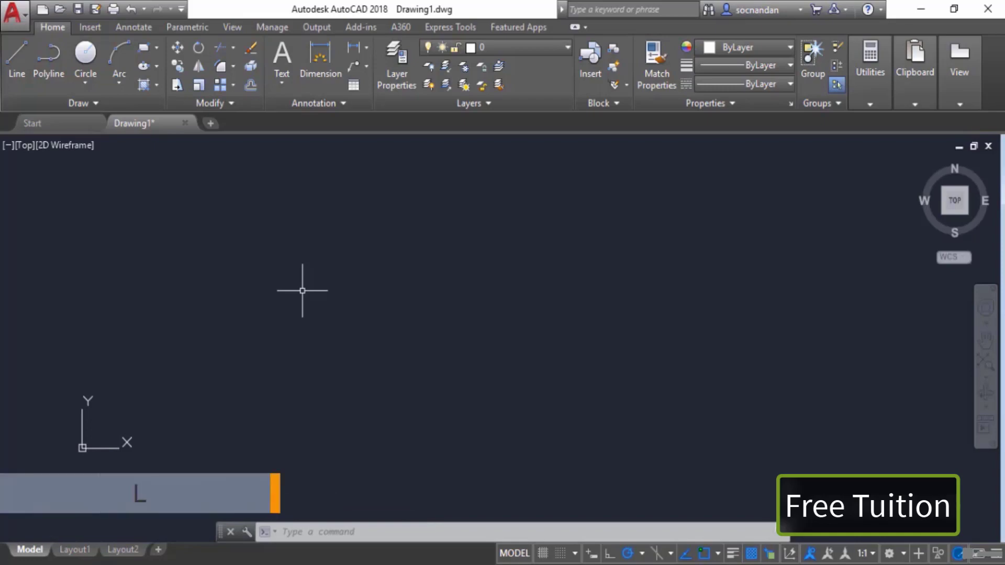
pyautogui.press('Return')
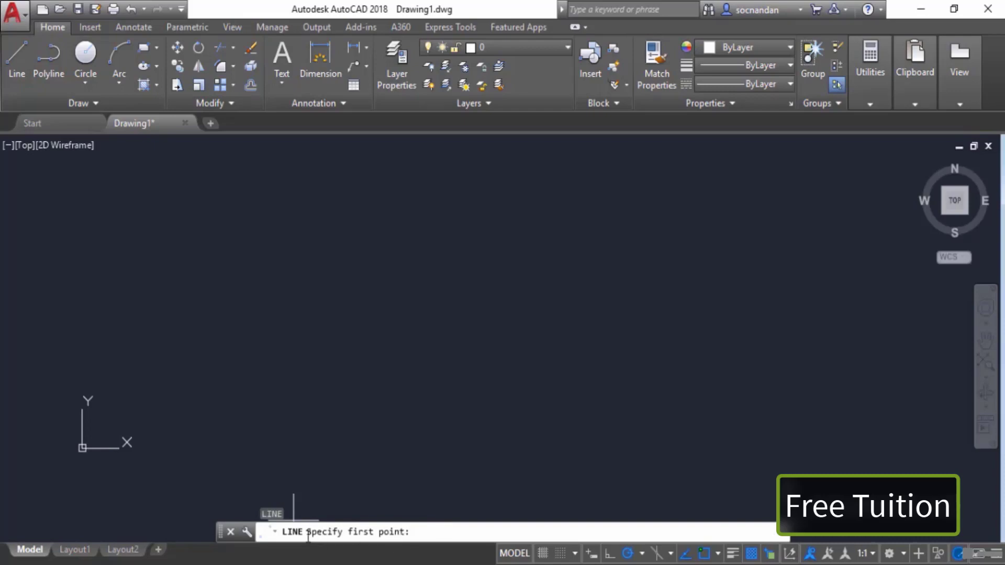
pyautogui.click(321, 377)
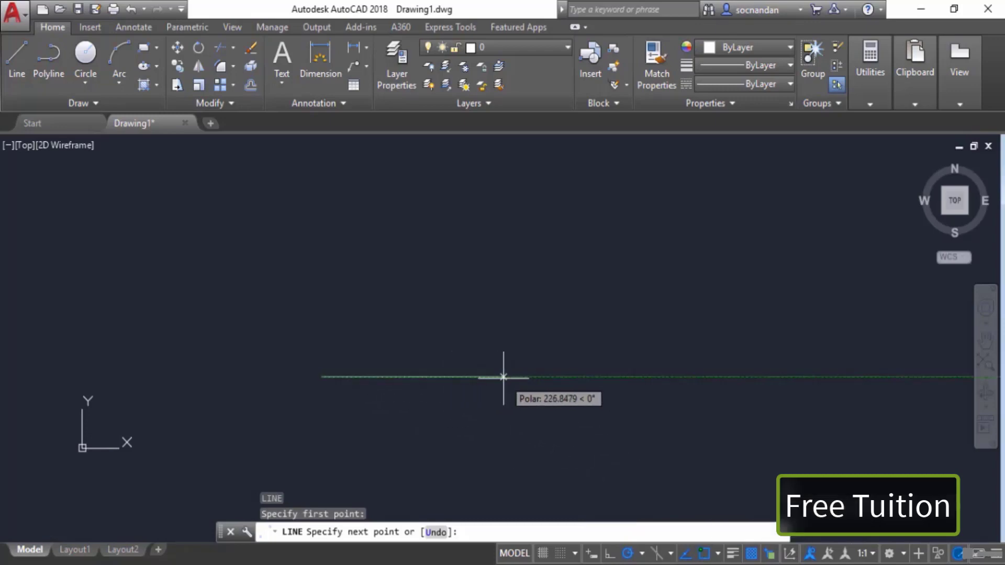
pyautogui.write('10')
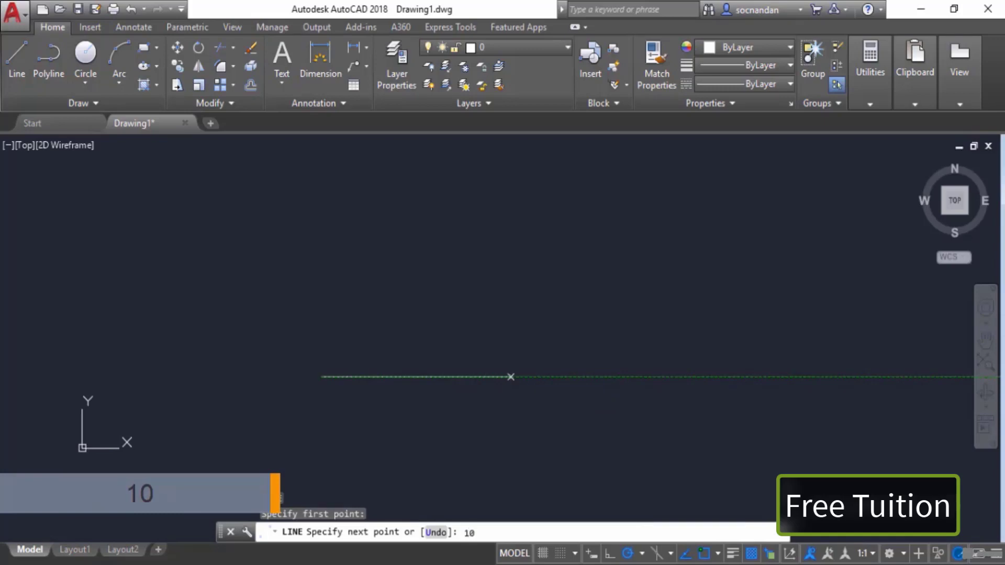
pyautogui.press('Return')
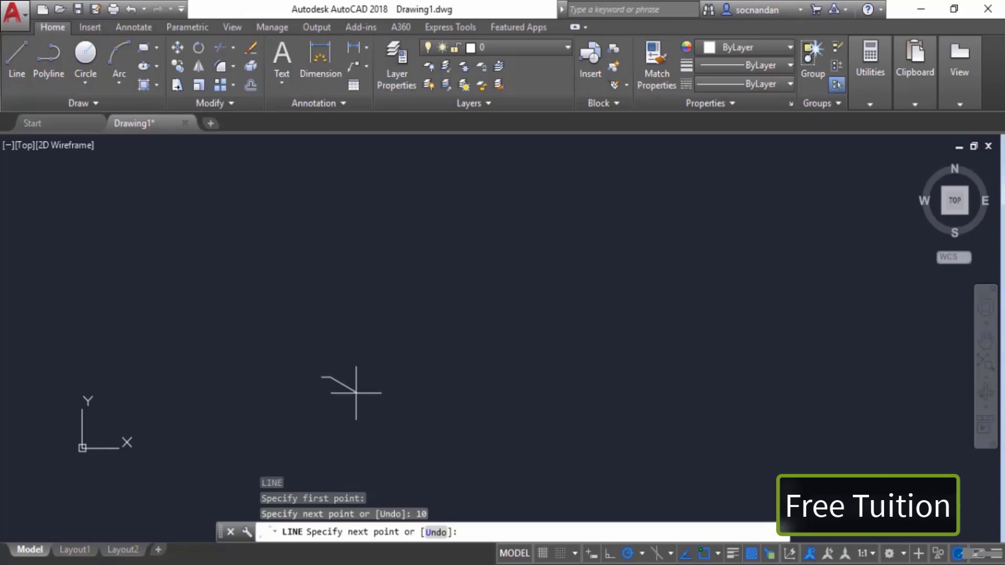
# Step: Continue the line with a 5-unit vertical segment upward from the end of the first segment
pyautogui.scroll(6, 361, 389)
pyautogui.moveTo(364, 366); pyautogui.dragTo(617, 370, button='middle')
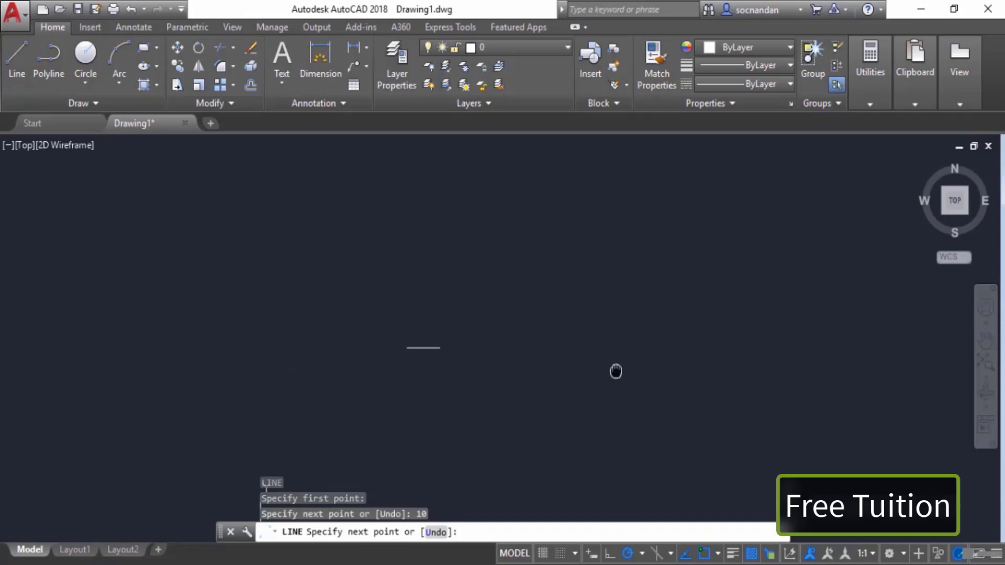
pyautogui.scroll(4, 589, 365)
pyautogui.moveTo(354, 336); pyautogui.dragTo(598, 384, button='middle')
pyautogui.scroll(5, 602, 383)
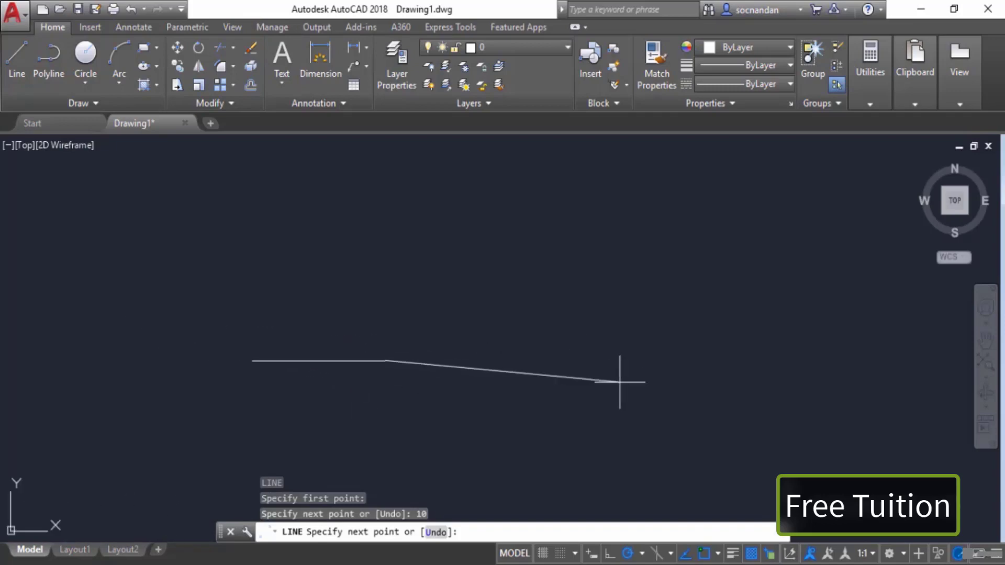
pyautogui.moveTo(460, 375); pyautogui.dragTo(725, 422, button='middle')
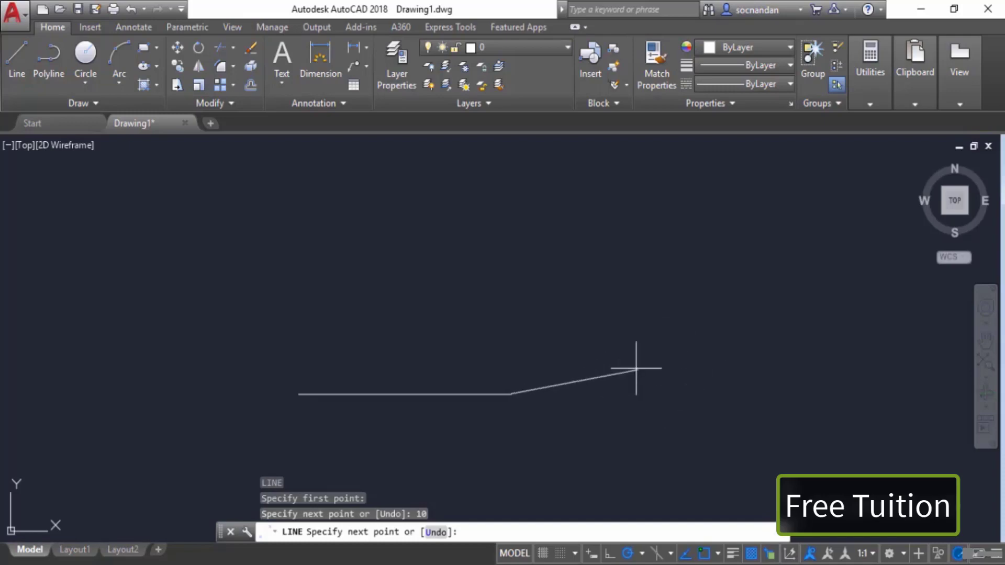
pyautogui.moveTo(570, 375); pyautogui.dragTo(611, 381, button='middle')
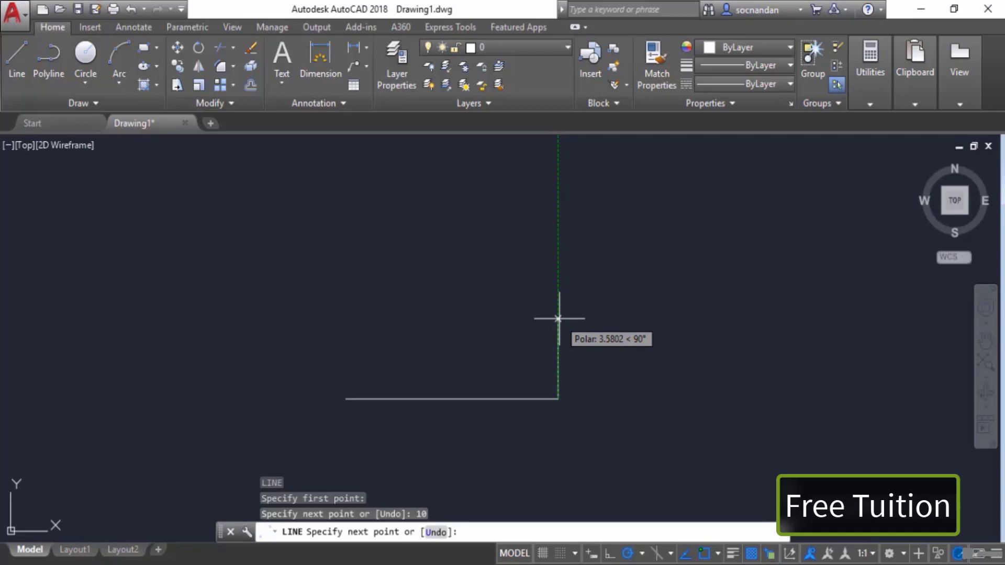
pyautogui.write('5')
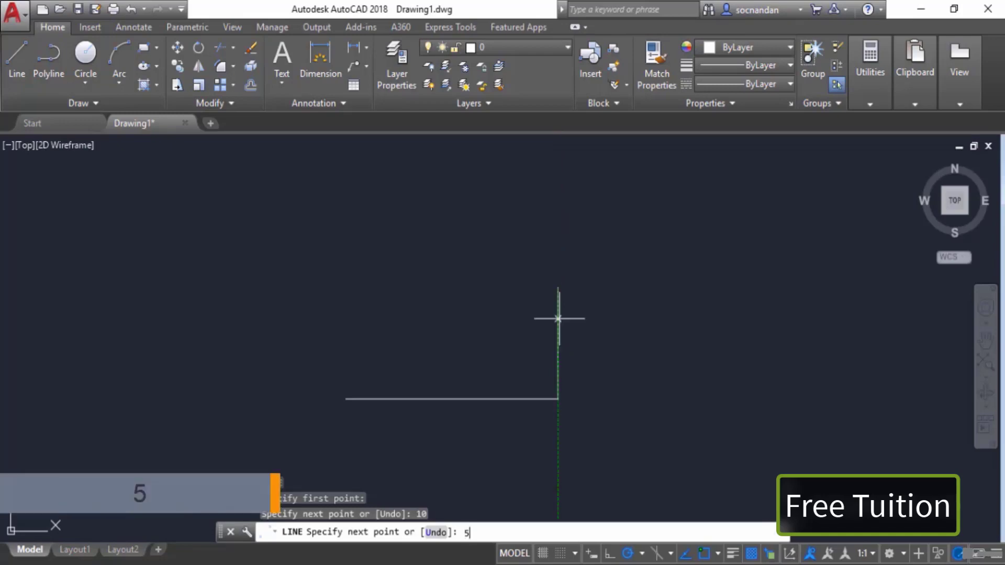
pyautogui.press('Return')
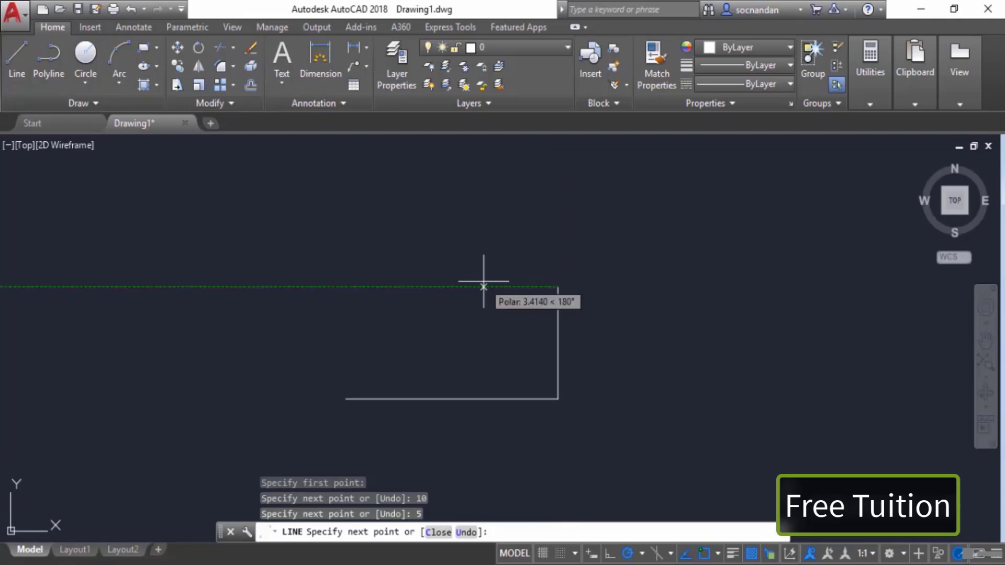
# Step: Draw a 10-unit segment to the left, then close the line back to its start to complete the rectangle
pyautogui.write('10')
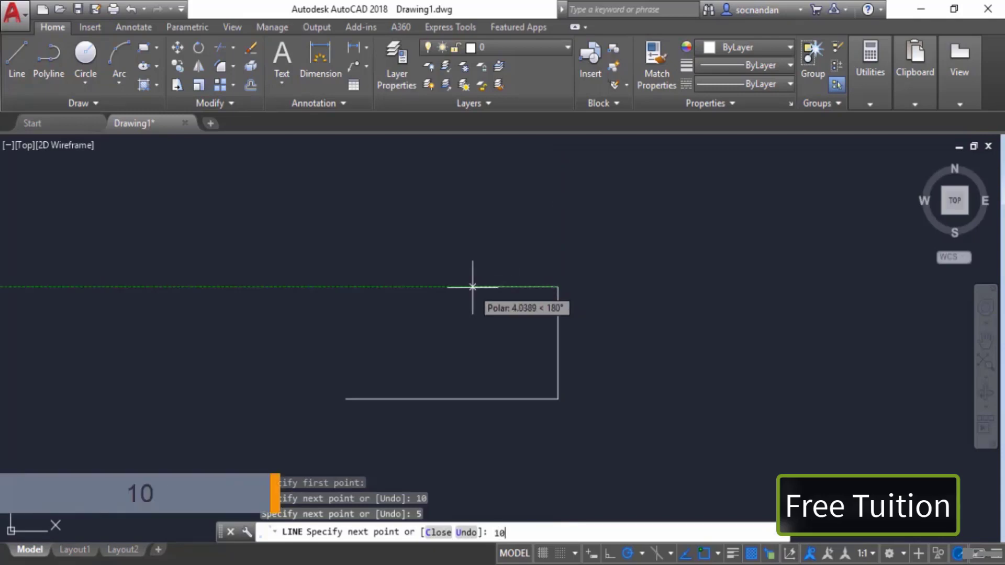
pyautogui.press('Return')
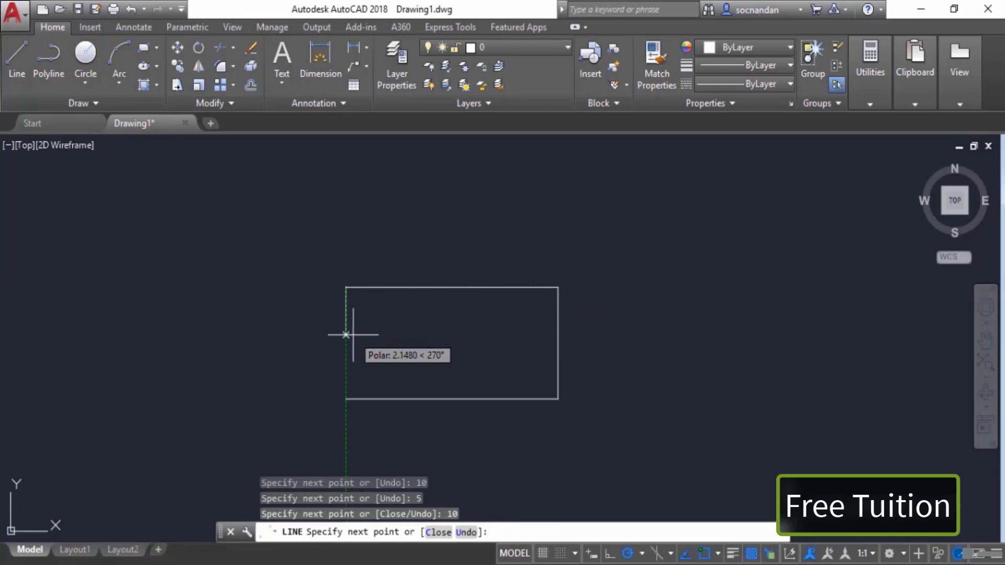
pyautogui.write('c')
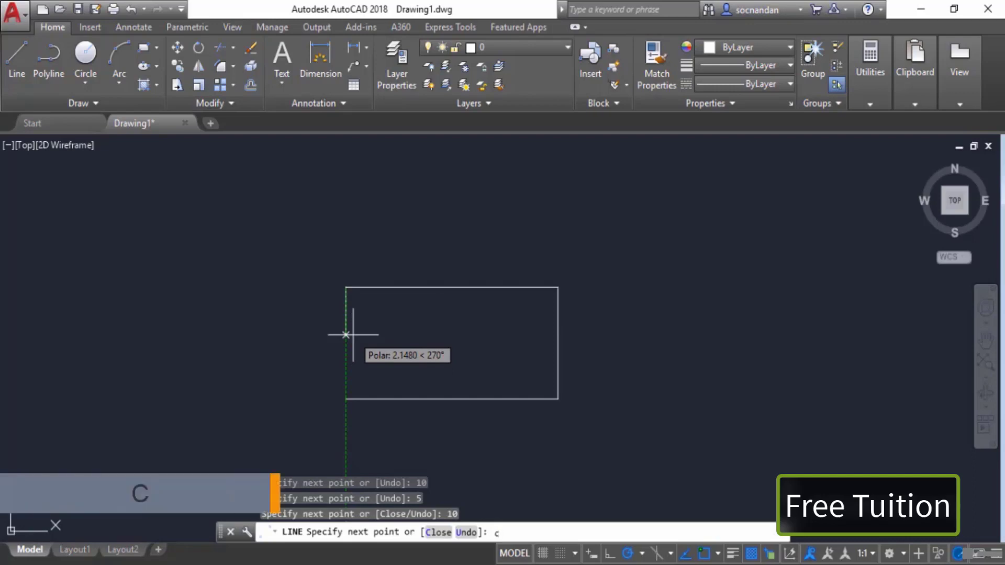
pyautogui.press('Return')
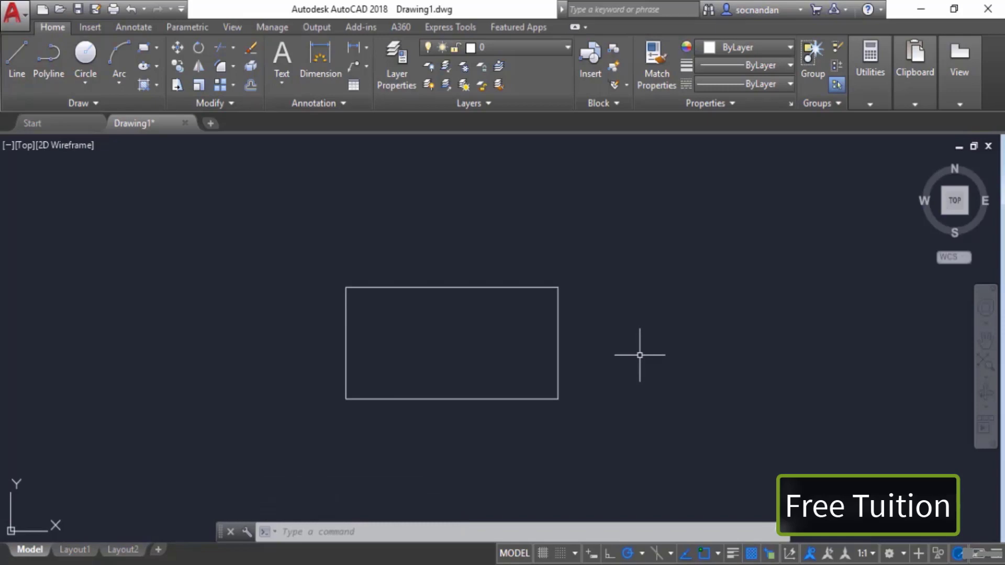
# Step: Select all four lines of the rectangle with a window and erase them
pyautogui.click(316, 262)
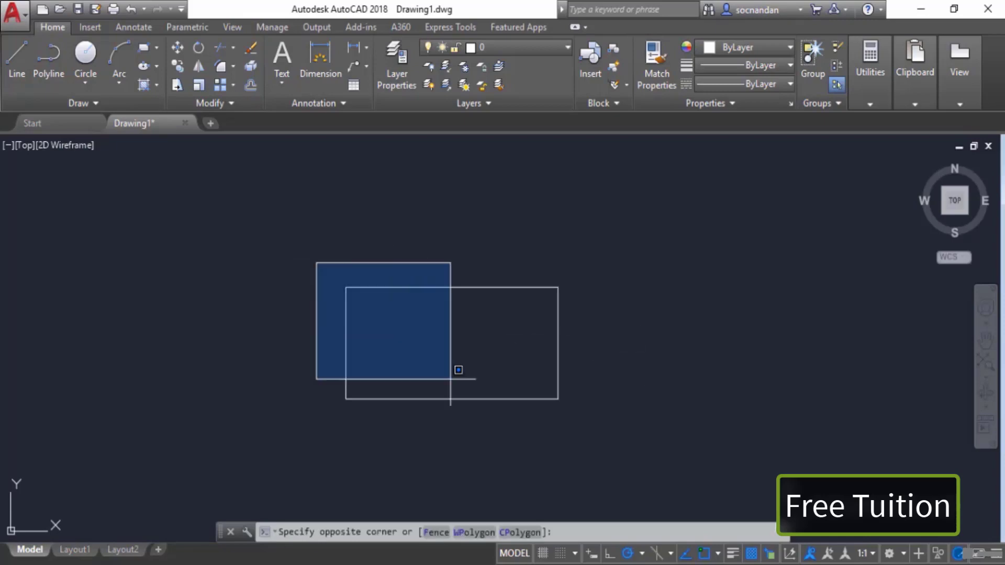
pyautogui.click(639, 455)
pyautogui.rightClick(617, 285)
pyautogui.click(630, 304)
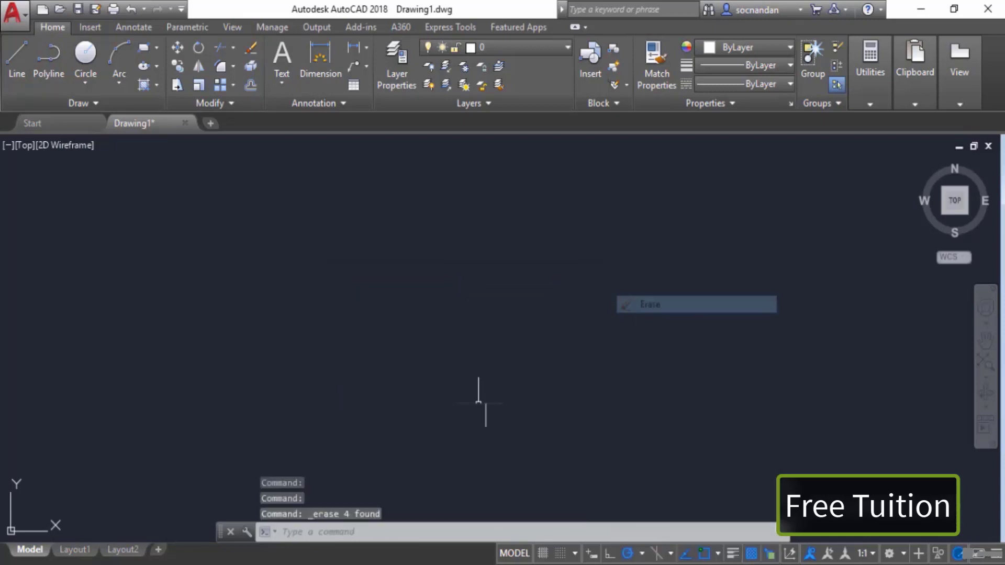
# Step: Start a new line with its first point at absolute coordinate 0,0
pyautogui.moveTo(241, 457); pyautogui.dragTo(650, 294, button='middle')
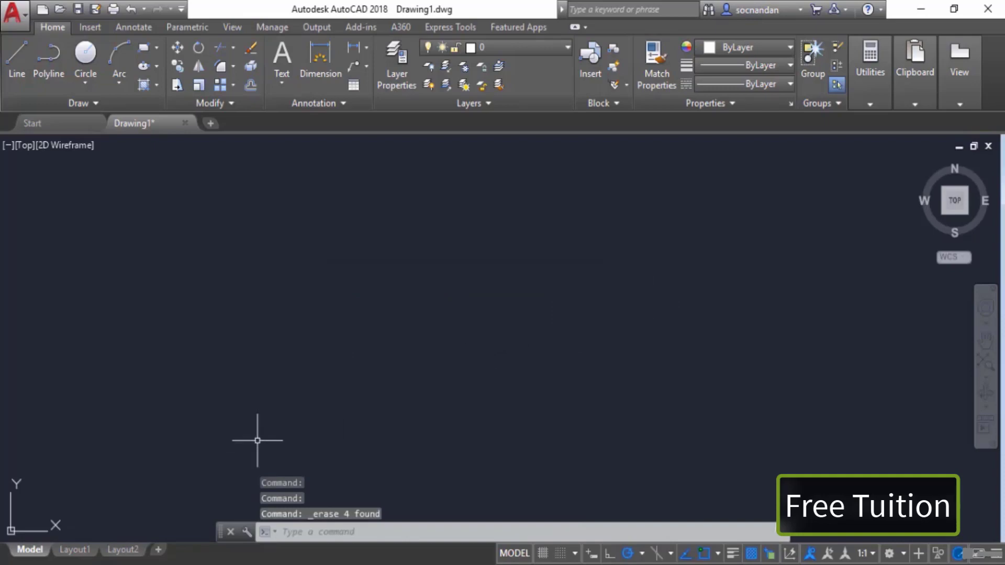
pyautogui.moveTo(256, 439); pyautogui.dragTo(664, 239, button='middle')
pyautogui.moveTo(429, 384); pyautogui.dragTo(714, 231, button='middle')
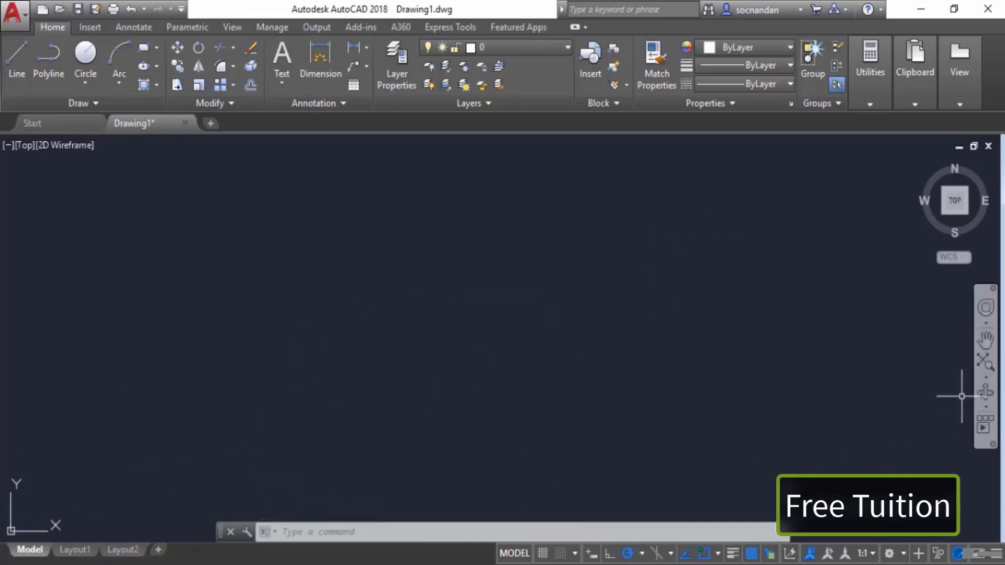
pyautogui.click(986, 361)
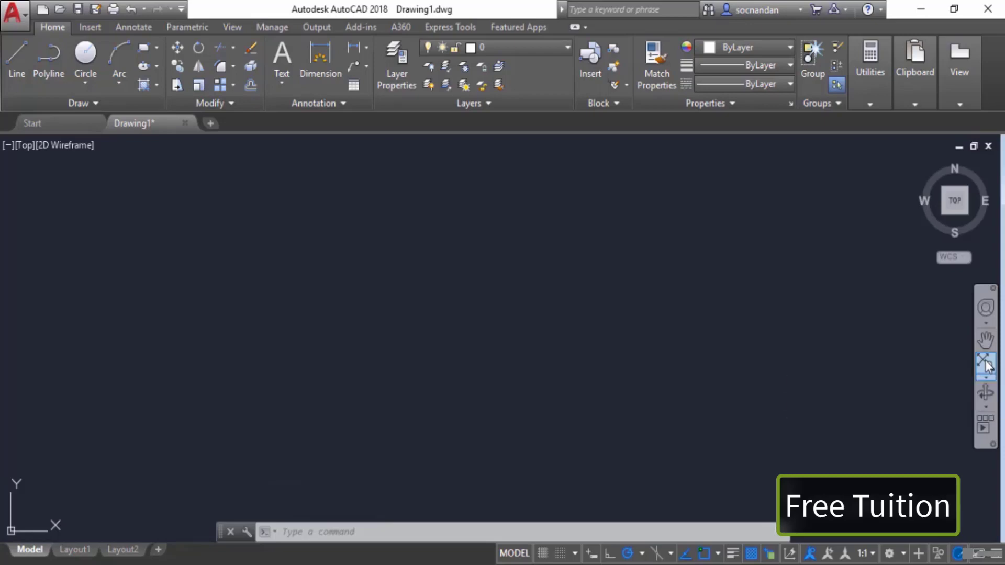
pyautogui.moveTo(243, 470); pyautogui.dragTo(847, 294, button='middle')
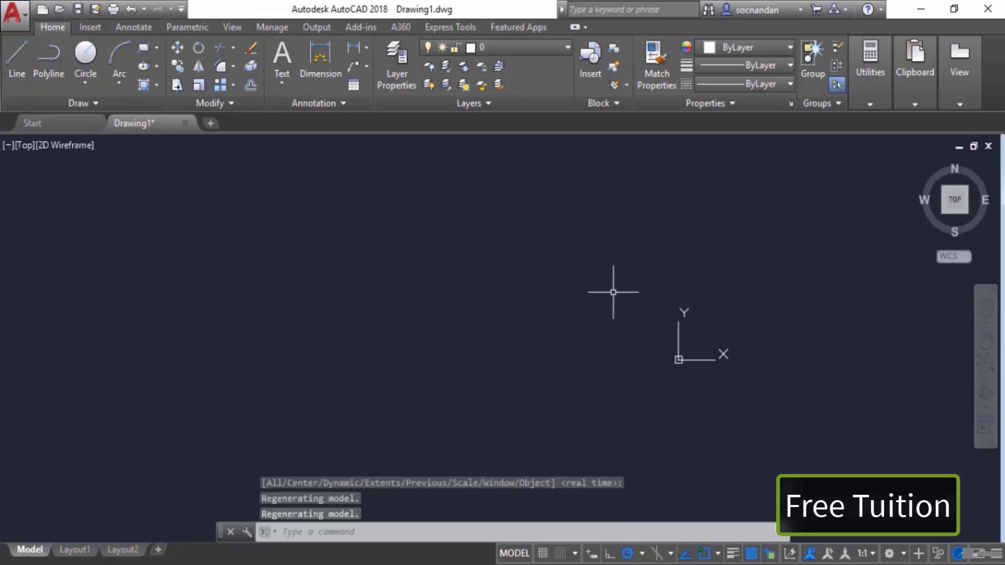
pyautogui.moveTo(722, 390); pyautogui.dragTo(539, 370, button='middle')
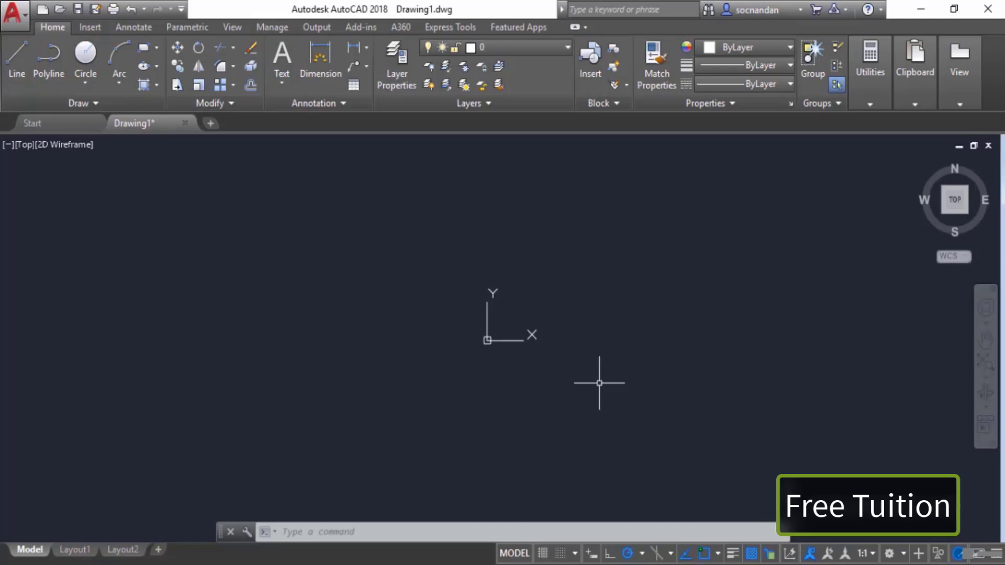
pyautogui.click(17, 58)
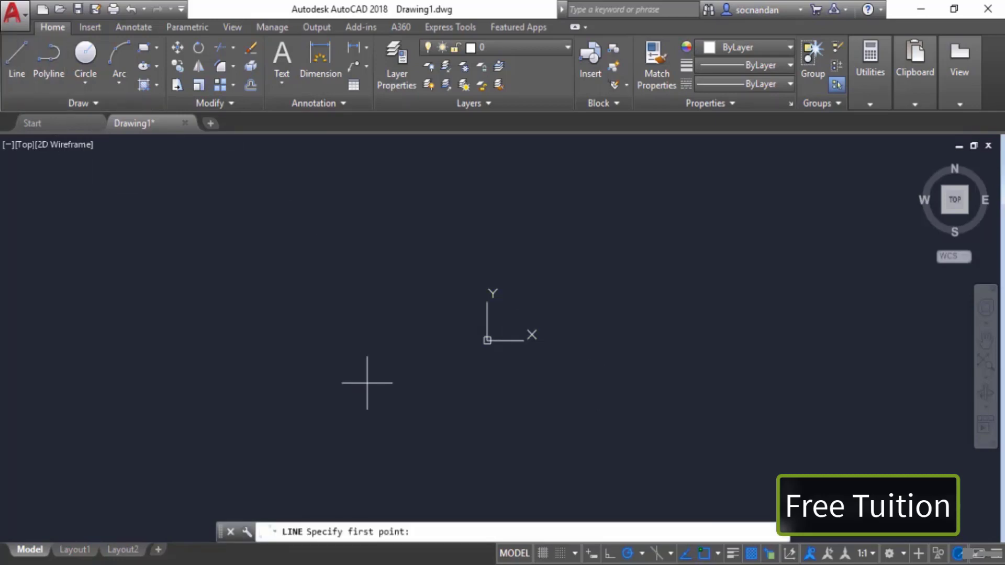
pyautogui.write('0,0')
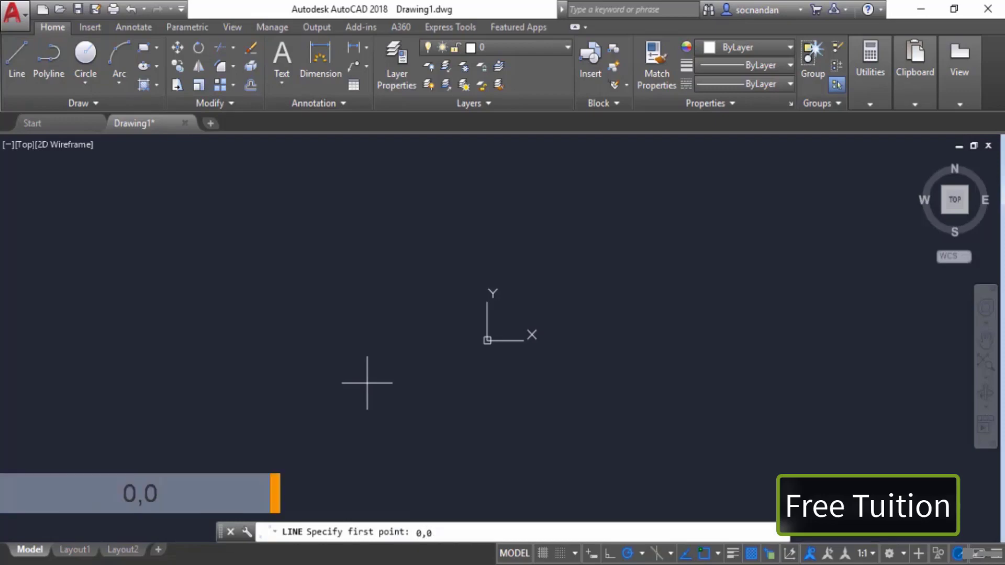
pyautogui.press('Return')
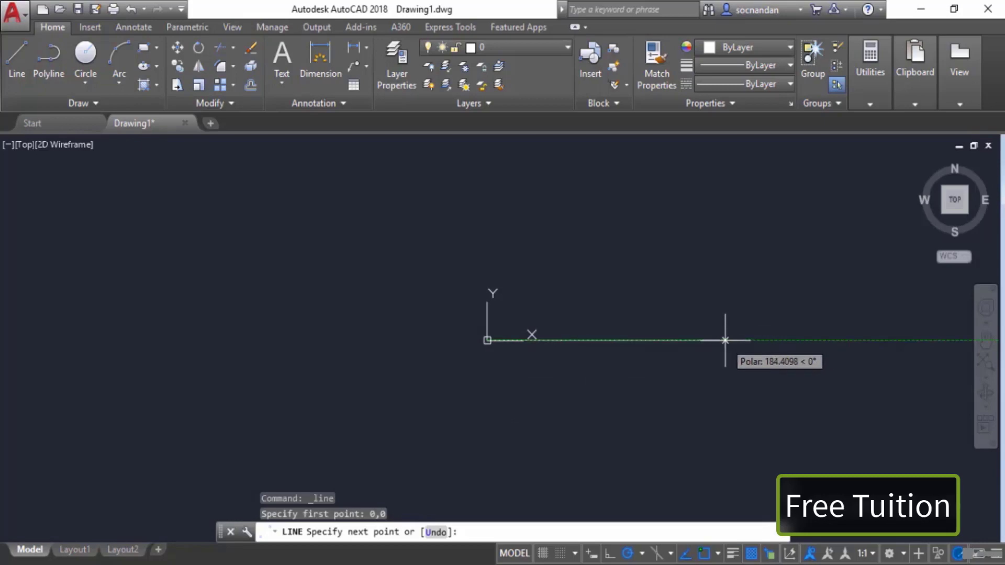
# Step: Draw the first segment to absolute point 10,0
pyautogui.moveTo(724, 340); pyautogui.dragTo(616, 369, button='middle')
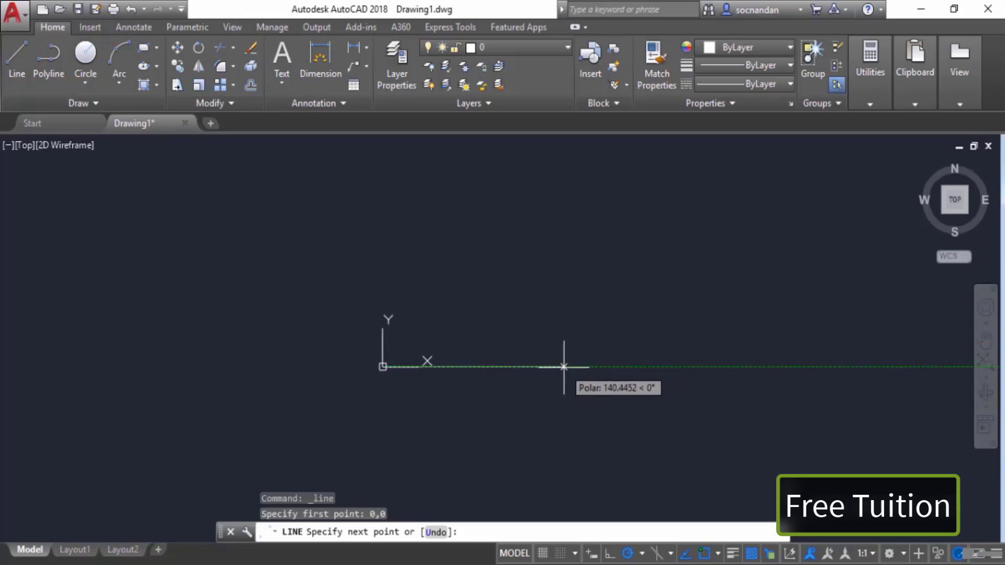
pyautogui.write('10,')
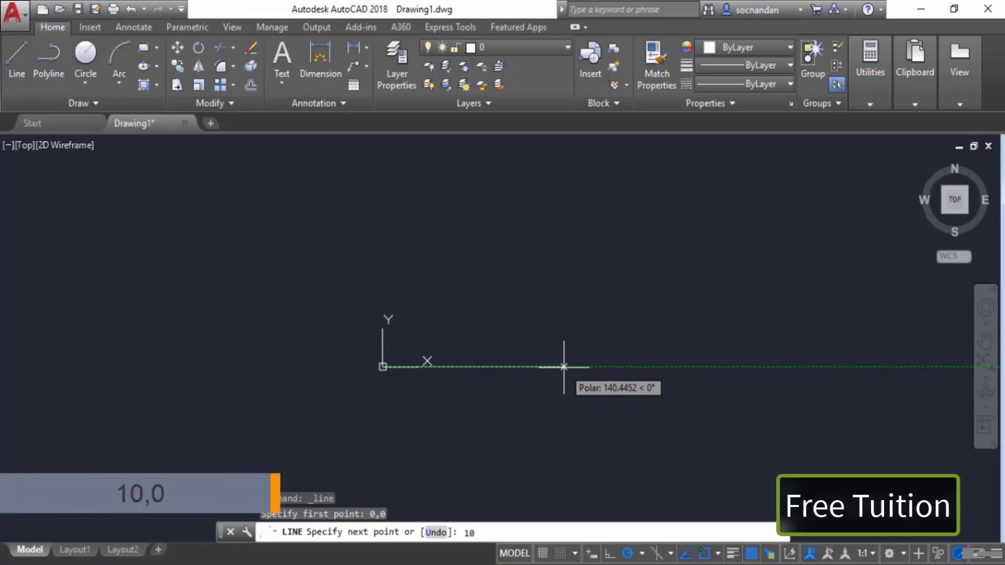
pyautogui.write('0')
pyautogui.press('Return')
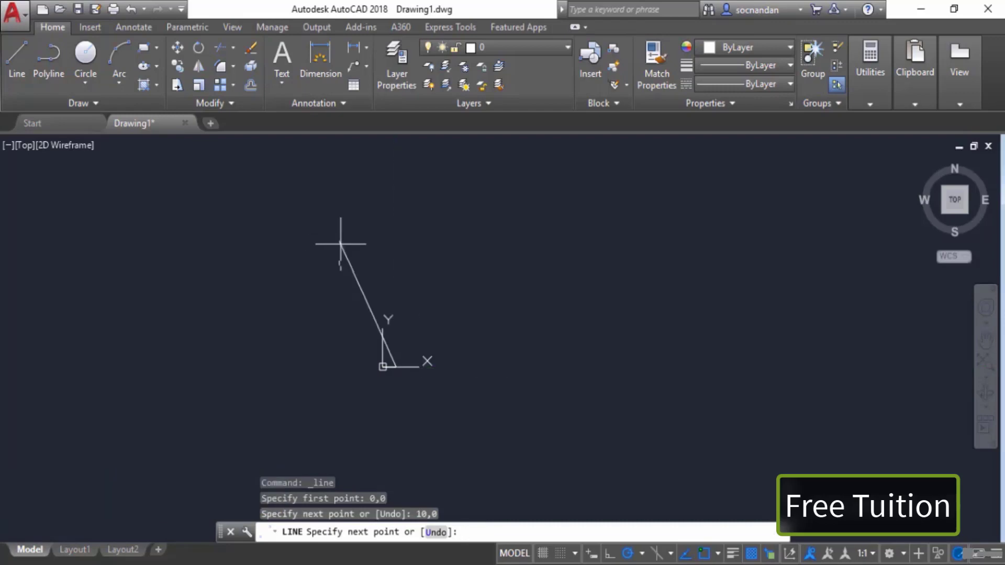
# Step: Draw the next segment up to absolute point 10,5
pyautogui.scroll(3, 393, 337)
pyautogui.moveTo(496, 364); pyautogui.dragTo(564, 286, button='middle')
pyautogui.scroll(7, 525, 348)
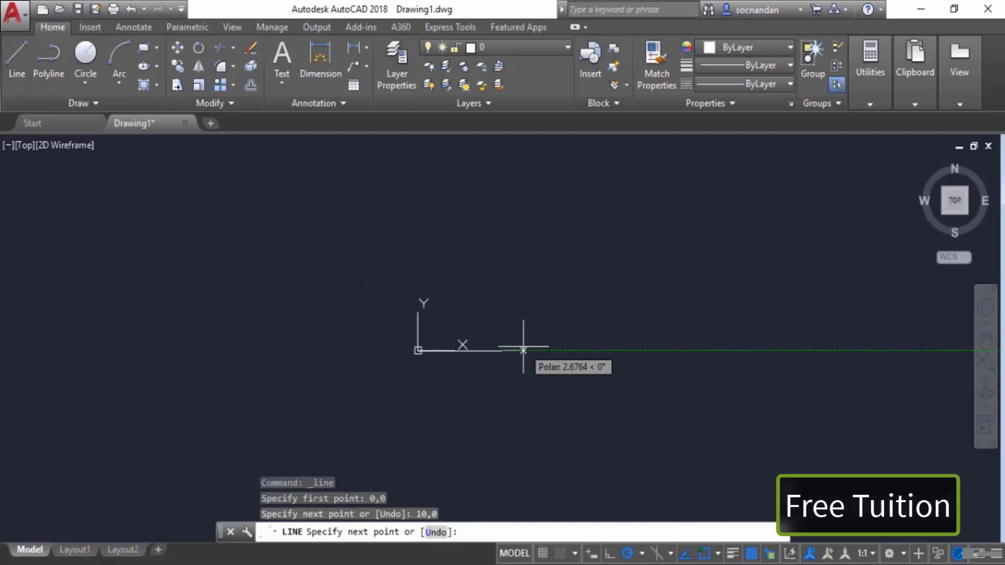
pyautogui.scroll(-2, 504, 362)
pyautogui.moveTo(487, 358); pyautogui.dragTo(648, 339, button='middle')
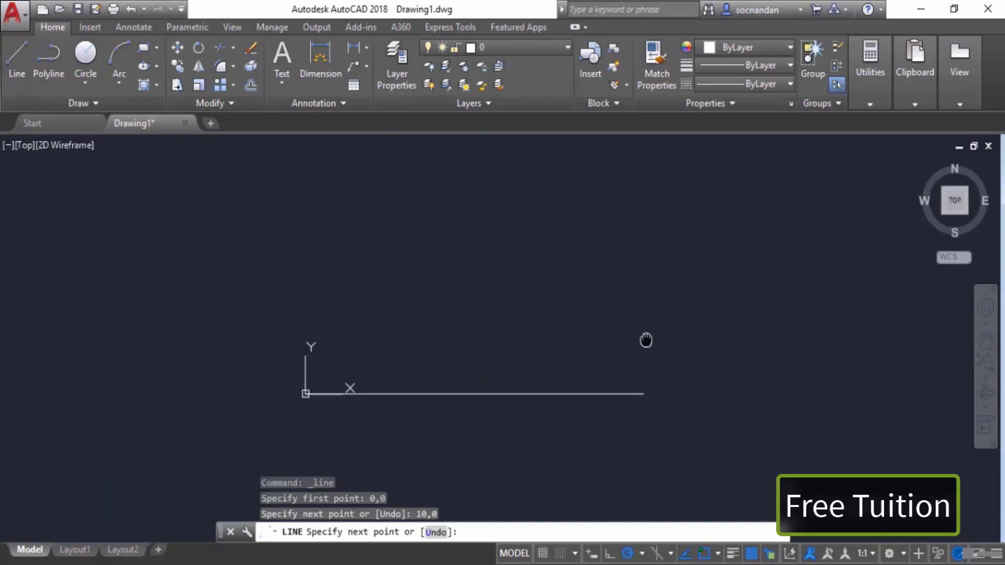
pyautogui.moveTo(644, 242); pyautogui.dragTo(642, 293, button='middle')
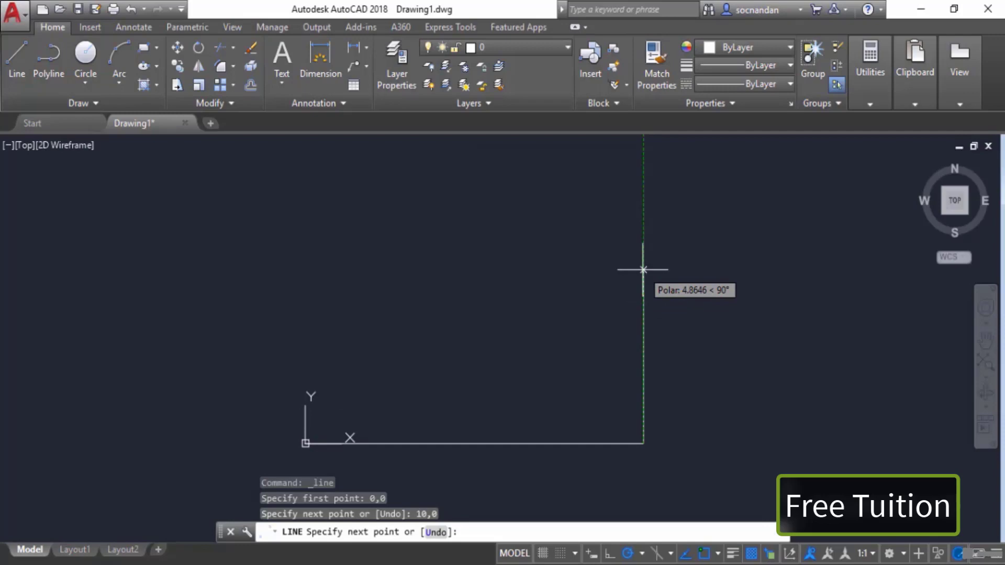
pyautogui.write('0,5')
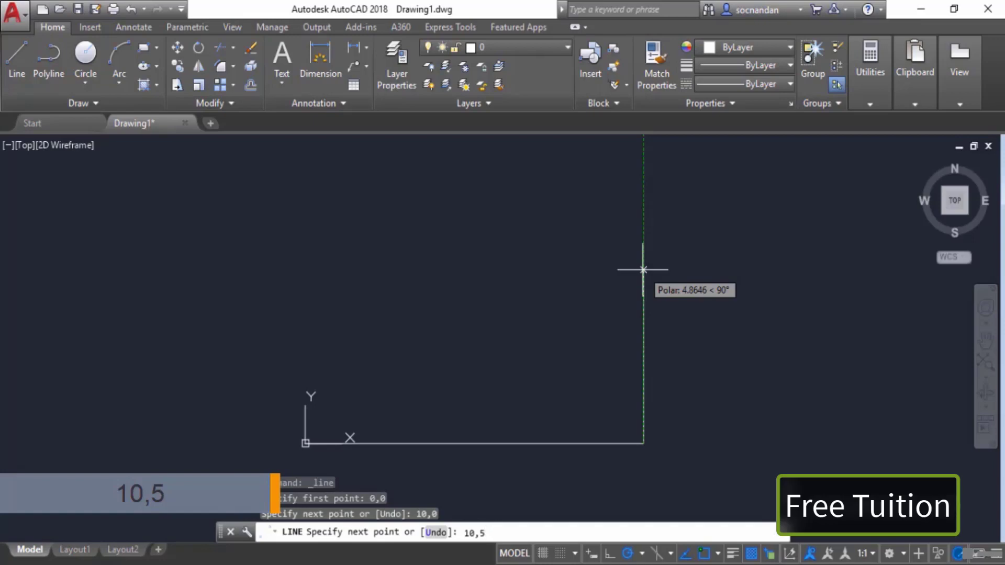
pyautogui.press('Return')
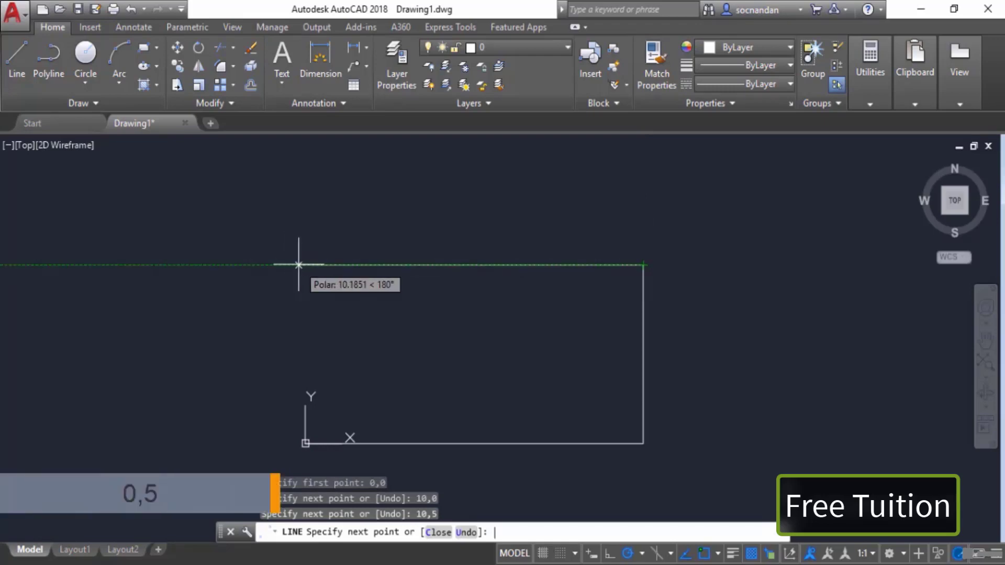
# Step: Draw the next segment to absolute point 0,5
pyautogui.write('0,')
pyautogui.write('5')
pyautogui.press('Return')
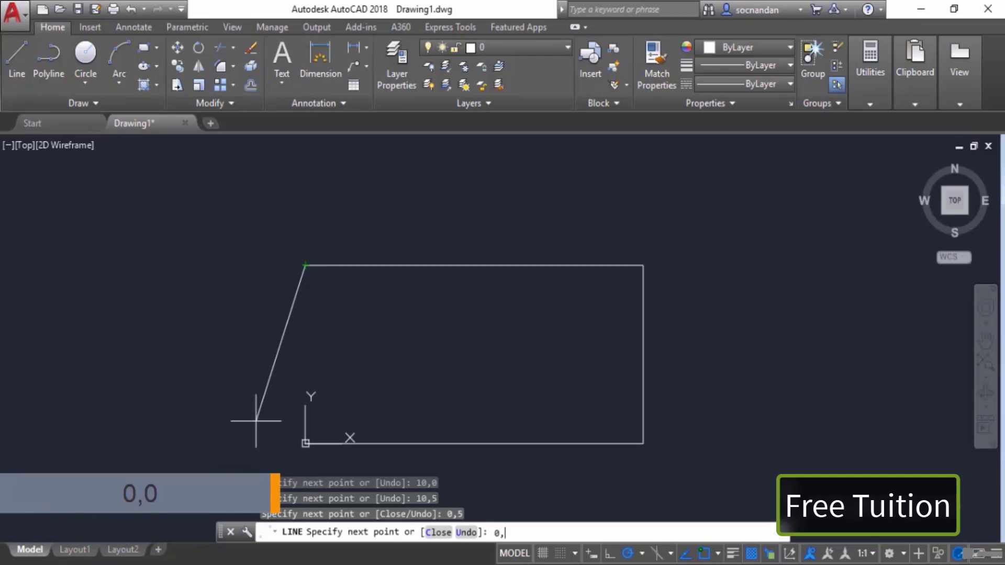
# Step: Close the rectangle with a segment back to absolute point 0,0 and end the Line command
pyautogui.write('0')
pyautogui.press('Return')
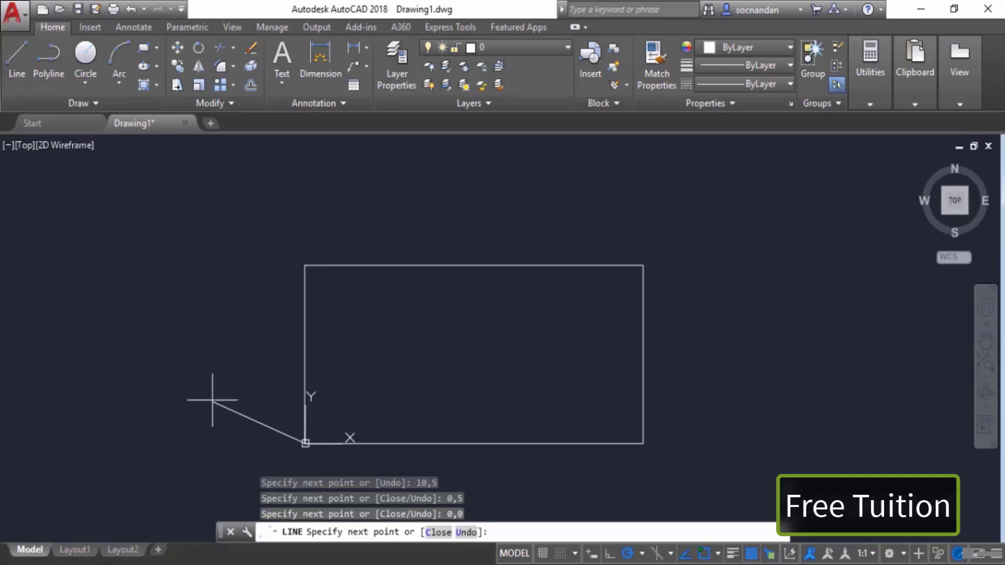
pyautogui.press('Return')
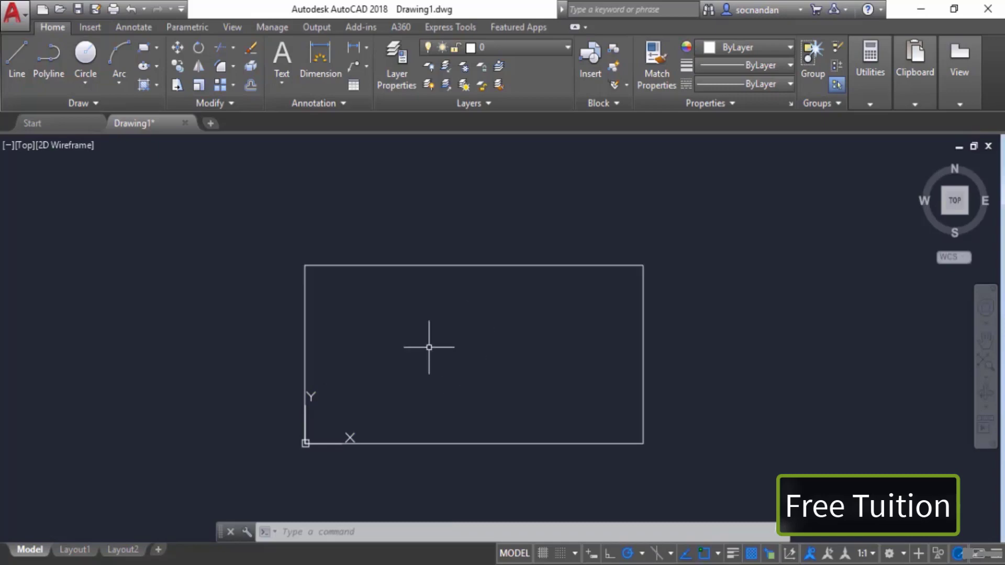
# Step: Draw a line from an arbitrary point inside the rectangle to absolute point 10,0 and end the command
pyautogui.click(18, 55)
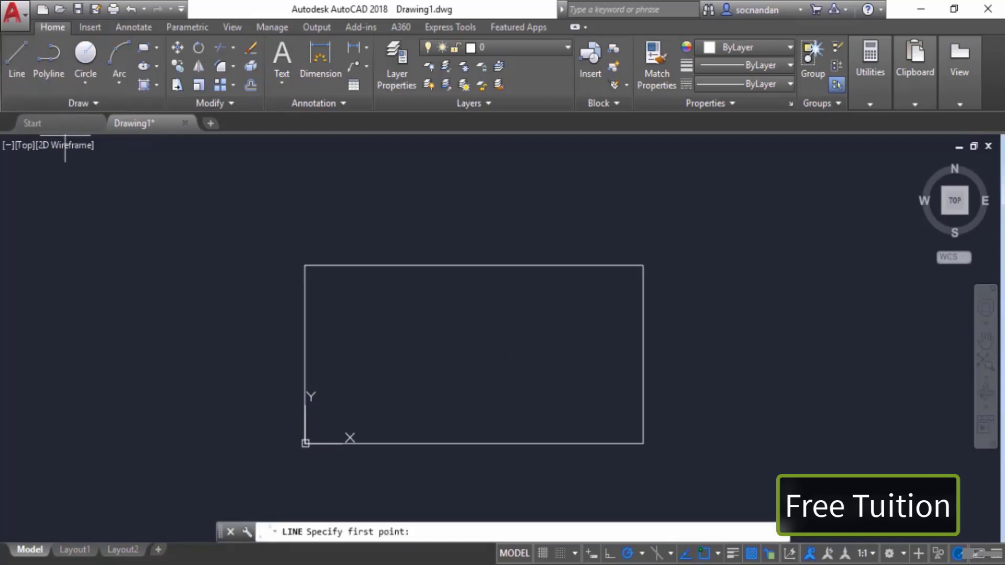
pyautogui.click(418, 380)
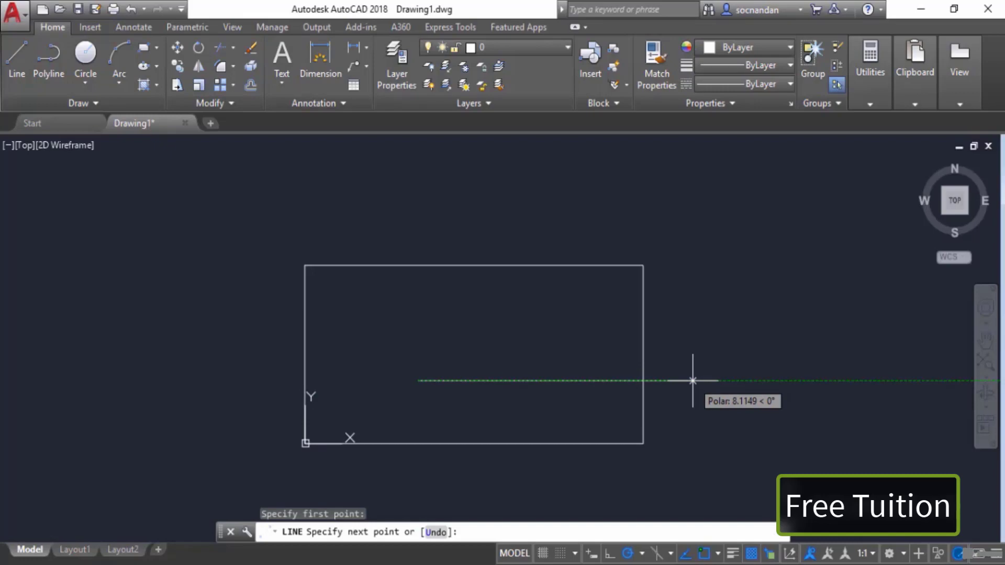
pyautogui.write('10,')
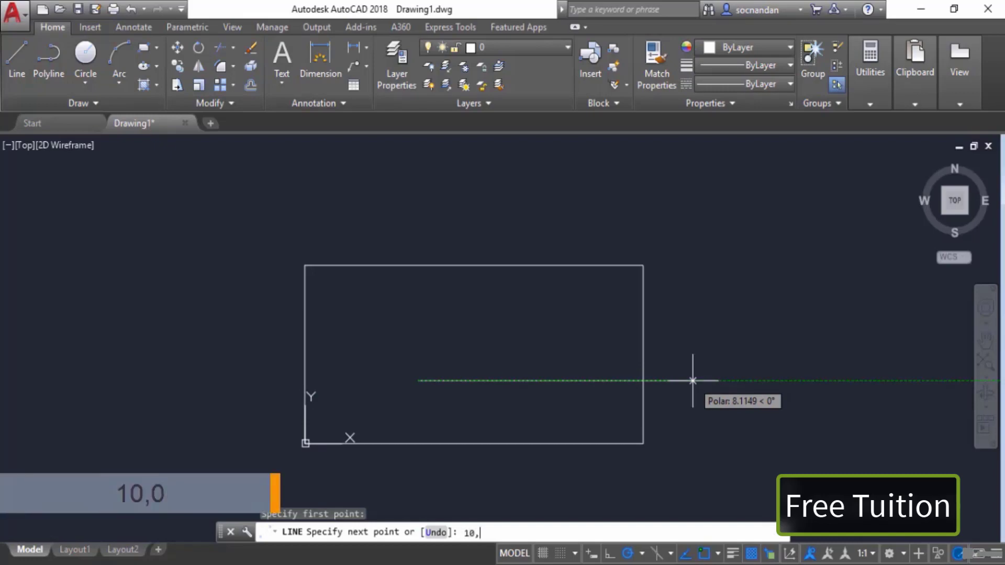
pyautogui.write('0')
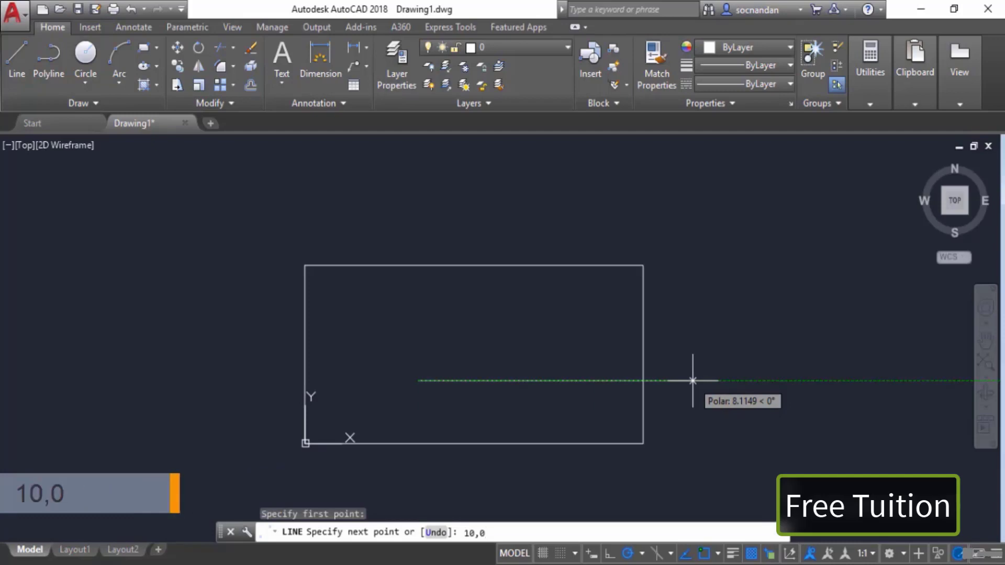
pyautogui.press('Return')
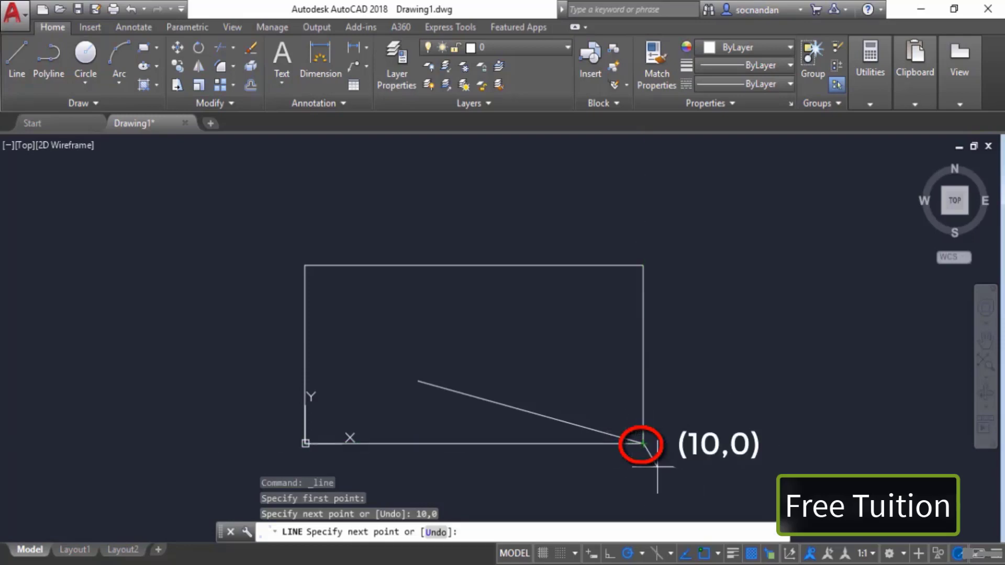
pyautogui.press('Return')
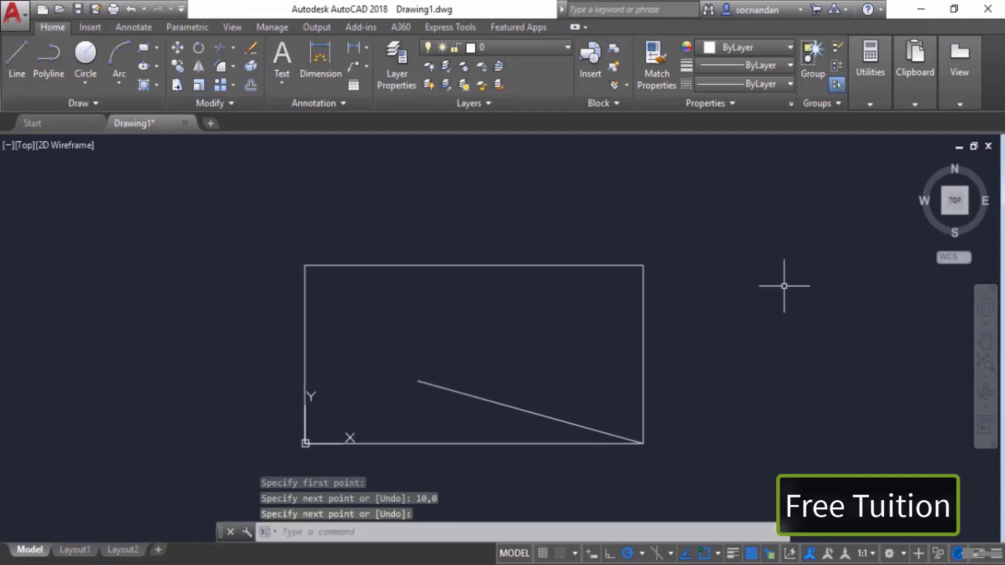
# Step: Select that diagonal line and erase it
pyautogui.click(471, 397)
pyautogui.rightClick(504, 339)
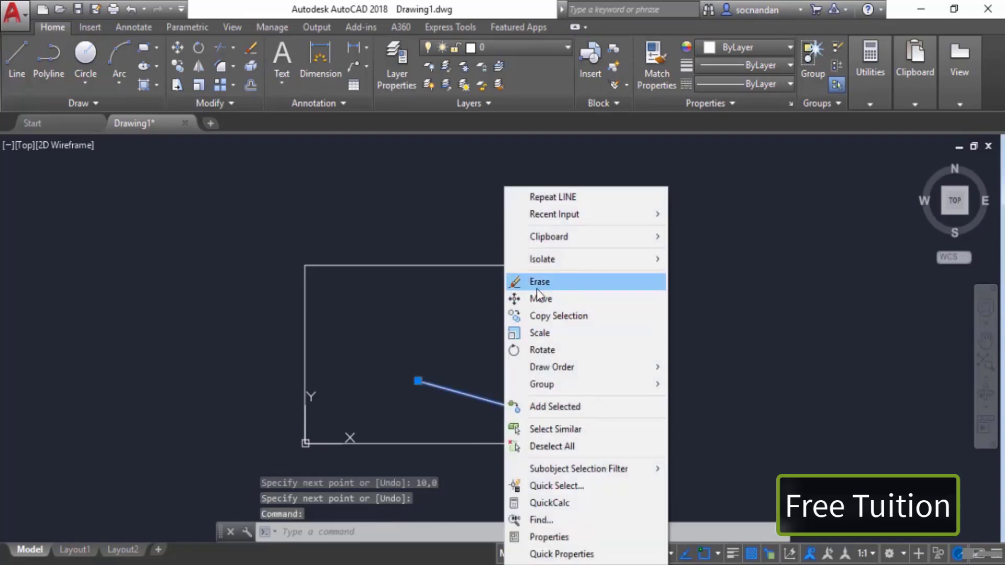
pyautogui.click(539, 281)
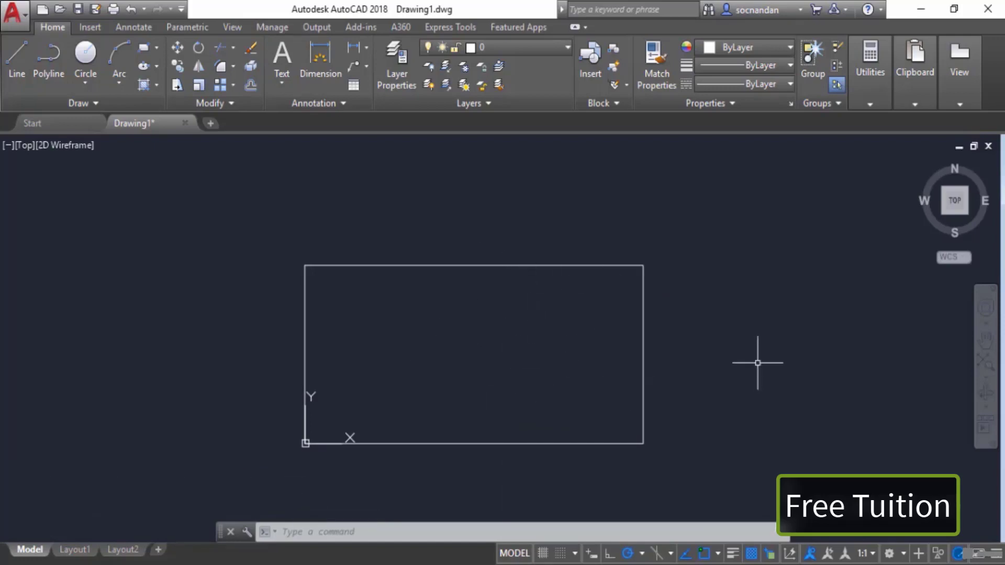
pyautogui.moveTo(759, 359)
pyautogui.mouseDown(button='middle')
pyautogui.moveTo(549, 363)
pyautogui.moveTo(519, 353)
pyautogui.mouseUp(button='middle')
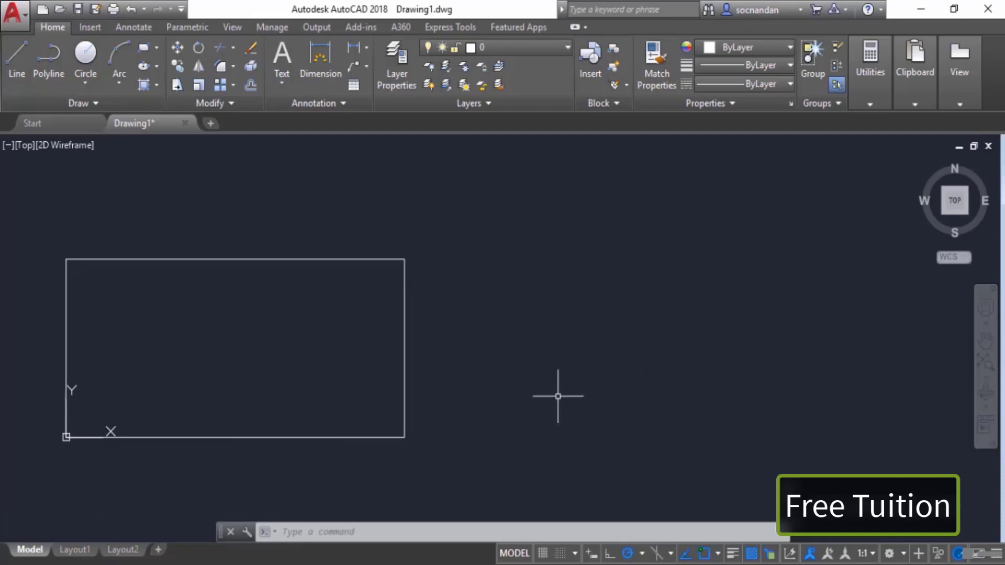
pyautogui.click(17, 61)
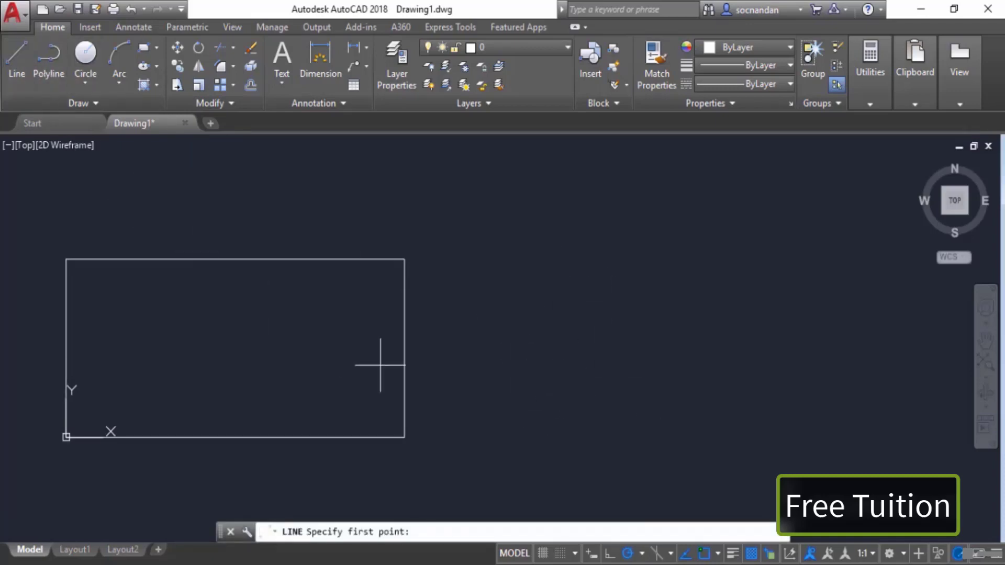
pyautogui.click(495, 392)
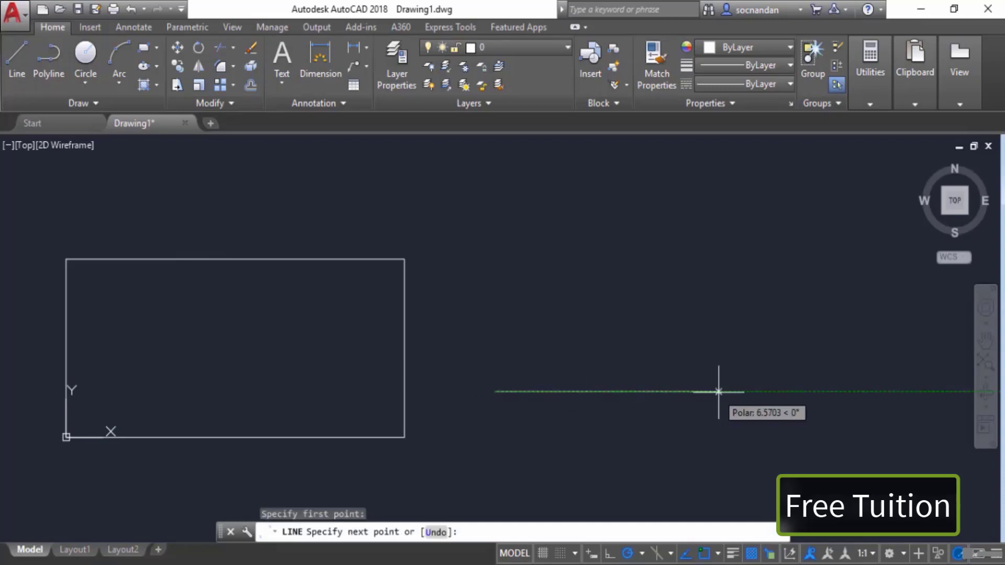
pyautogui.write('@10,')
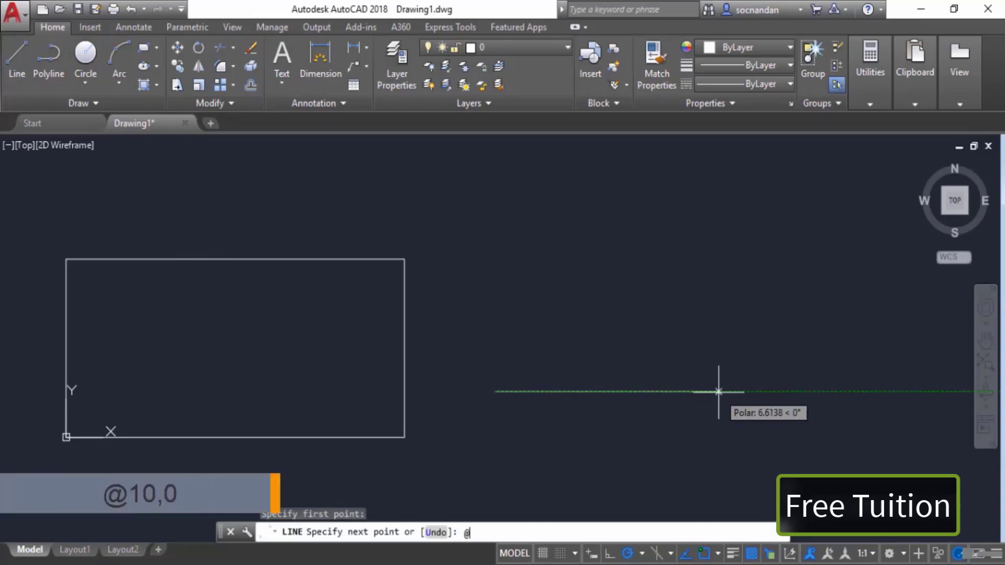
pyautogui.write('0')
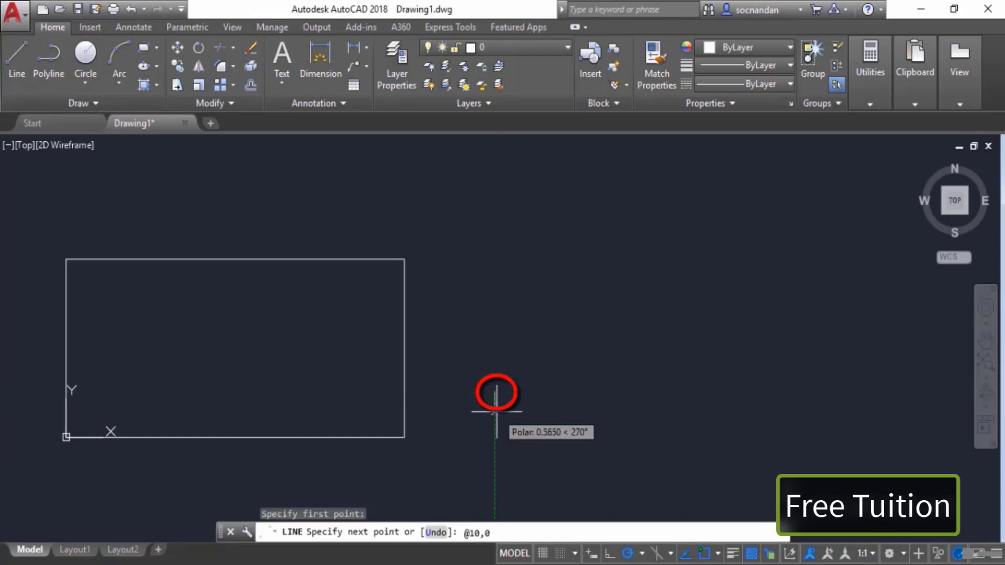
pyautogui.press('Return')
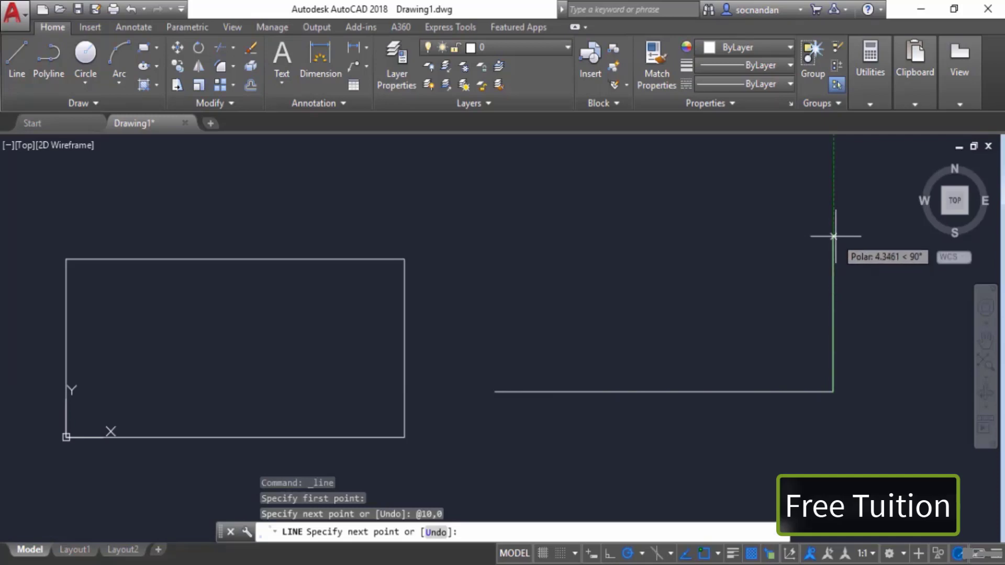
# Step: Continue the line with segments to relative points @0,5 and @-10,0
pyautogui.write('@0,5')
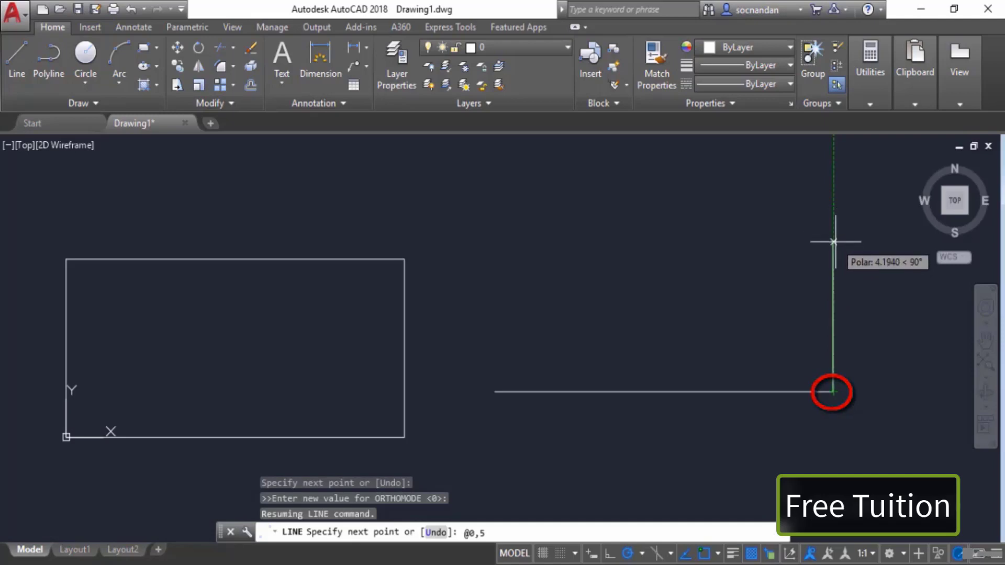
pyautogui.press('Return')
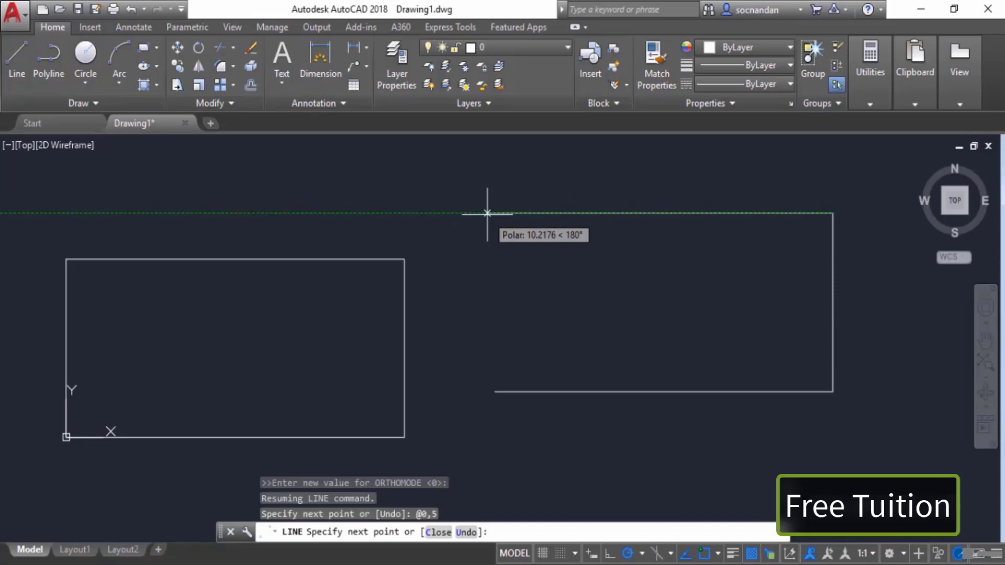
pyautogui.write('@')
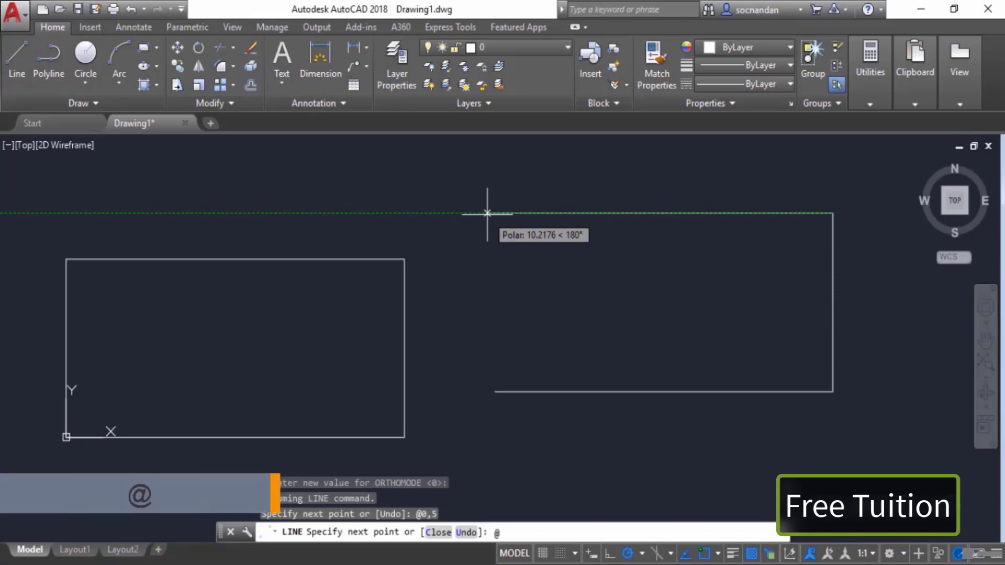
pyautogui.write('-10')
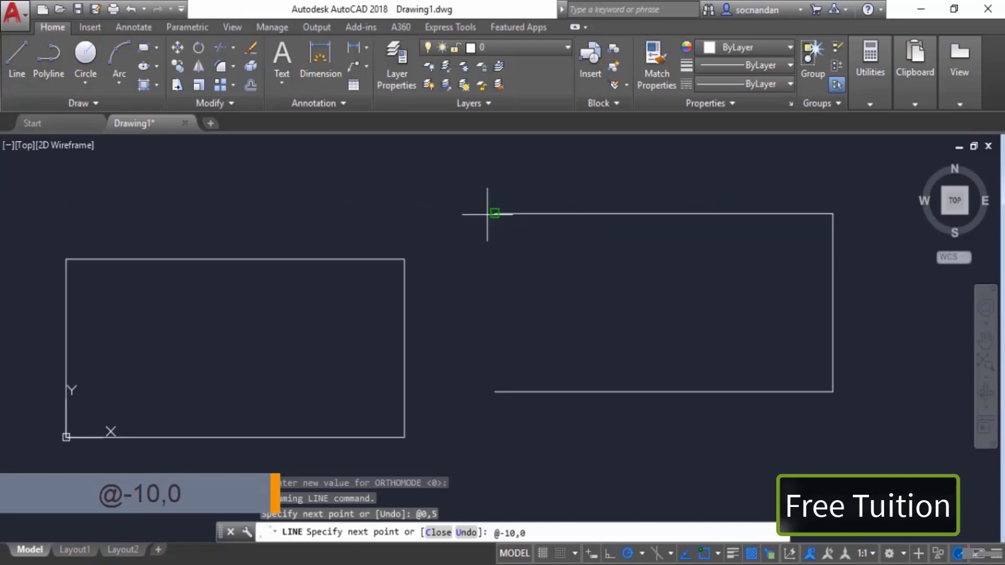
pyautogui.press('Return')
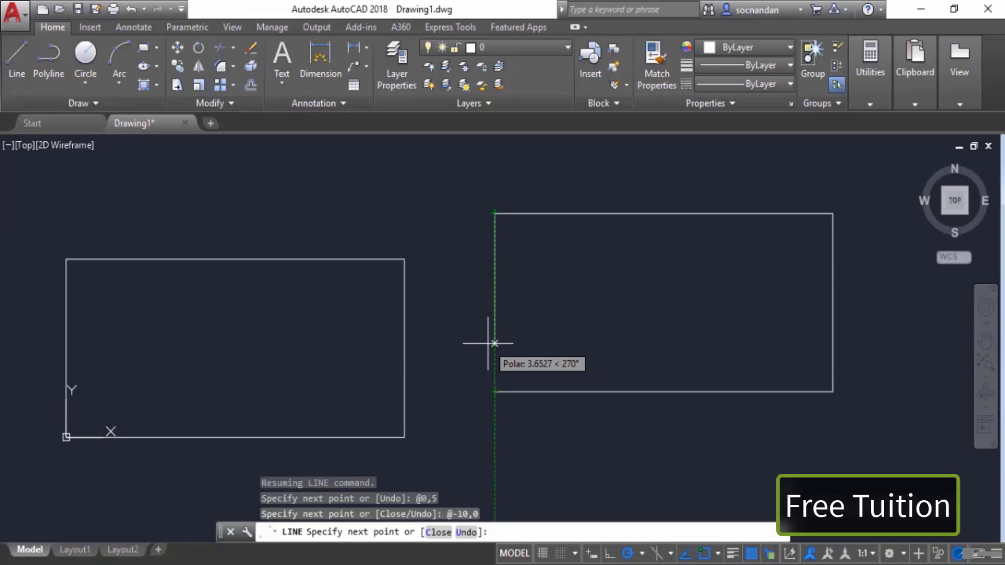
# Step: Close the second rectangle with a segment to relative point @0,-5 and end the Line command
pyautogui.write('@')
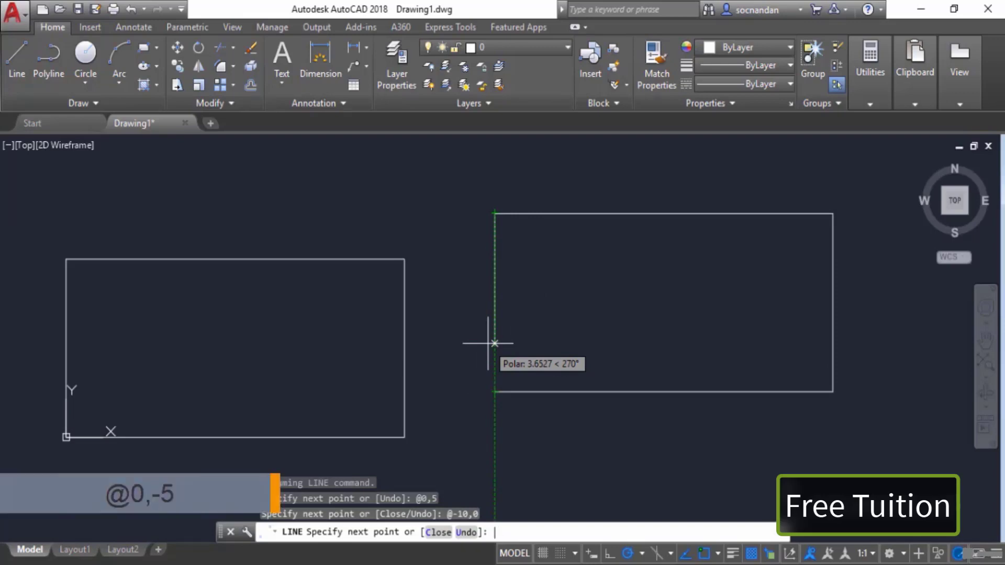
pyautogui.write('0,-5')
pyautogui.press('Return')
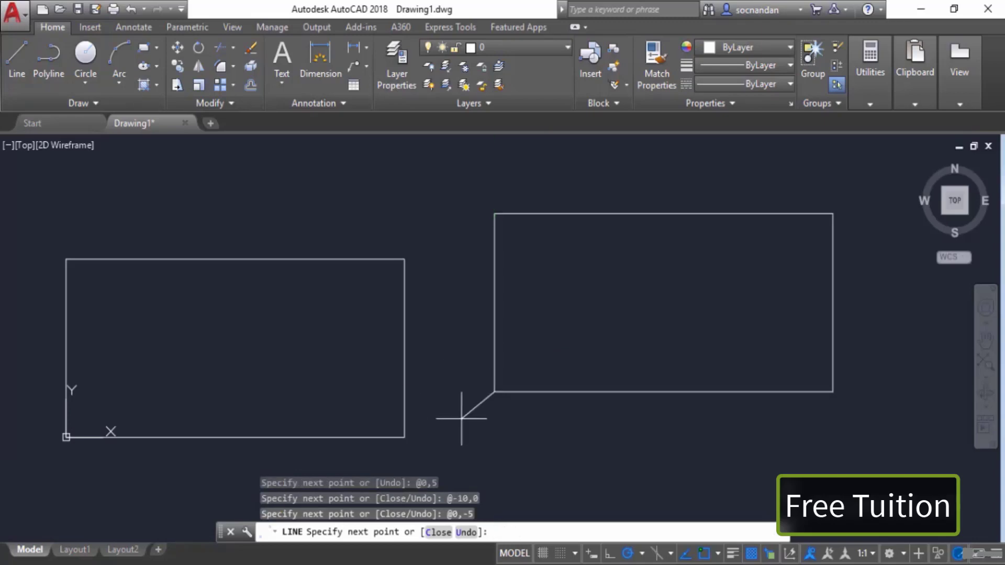
pyautogui.press('Return')
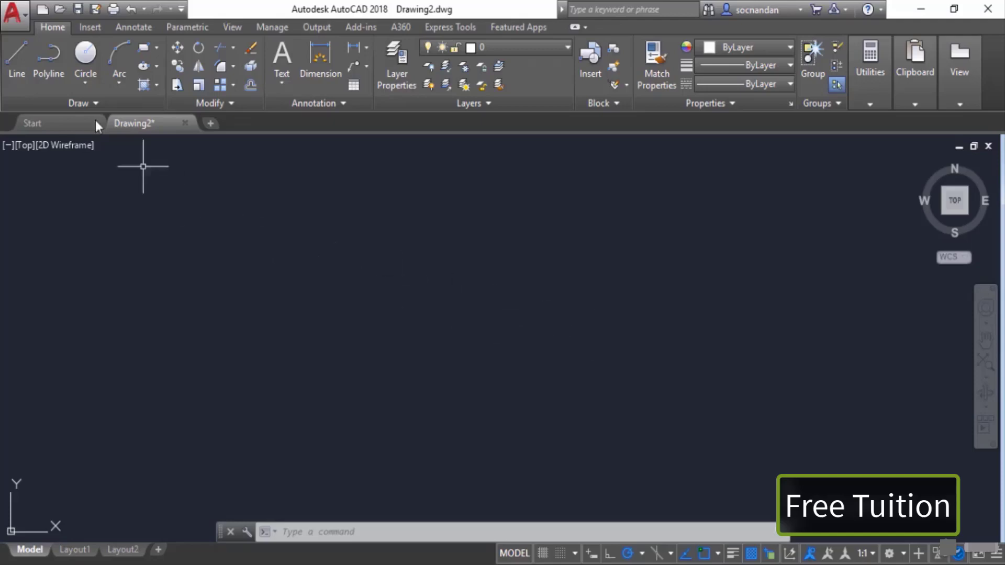
# Step: Start a line in the new drawing at a free point and lock the next segment's angle to 30 degrees
pyautogui.click(17, 62)
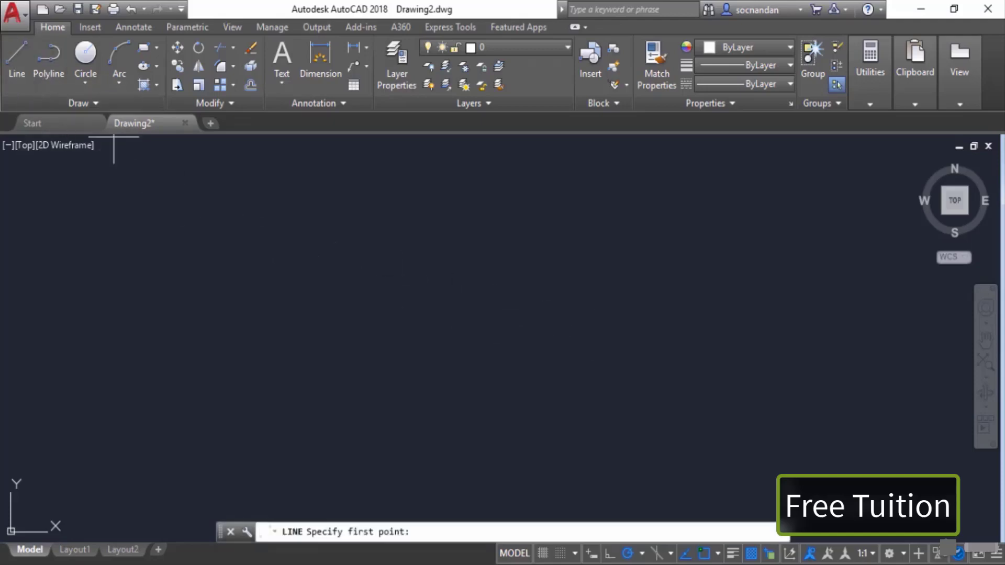
pyautogui.click(377, 360)
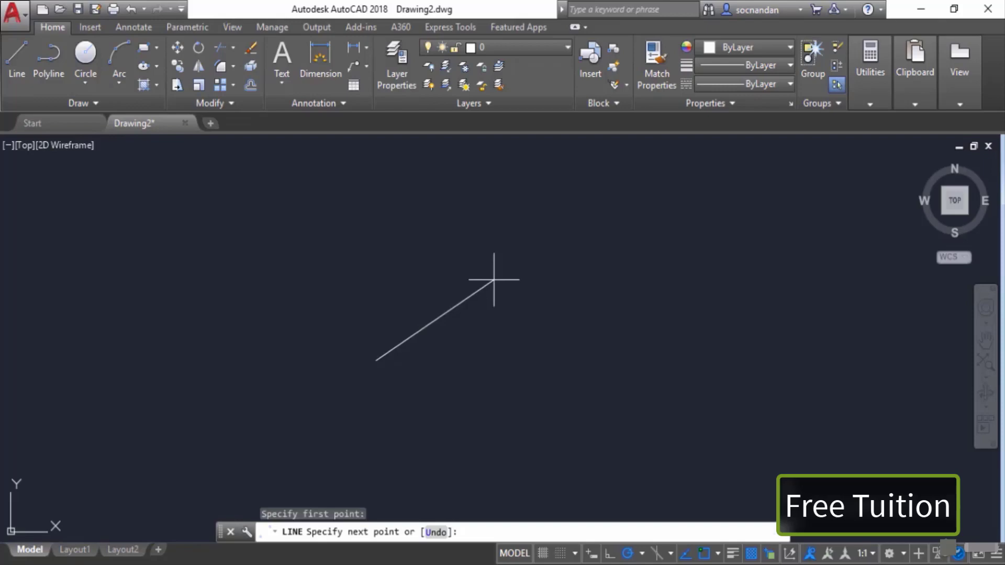
pyautogui.press('F8')
pyautogui.write('<')
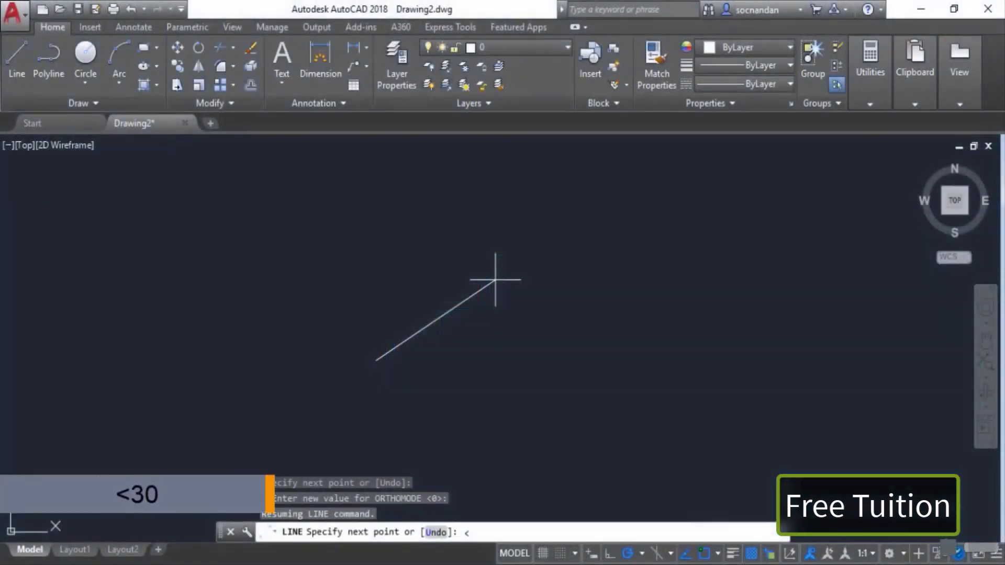
pyautogui.write('30')
pyautogui.press('Return')
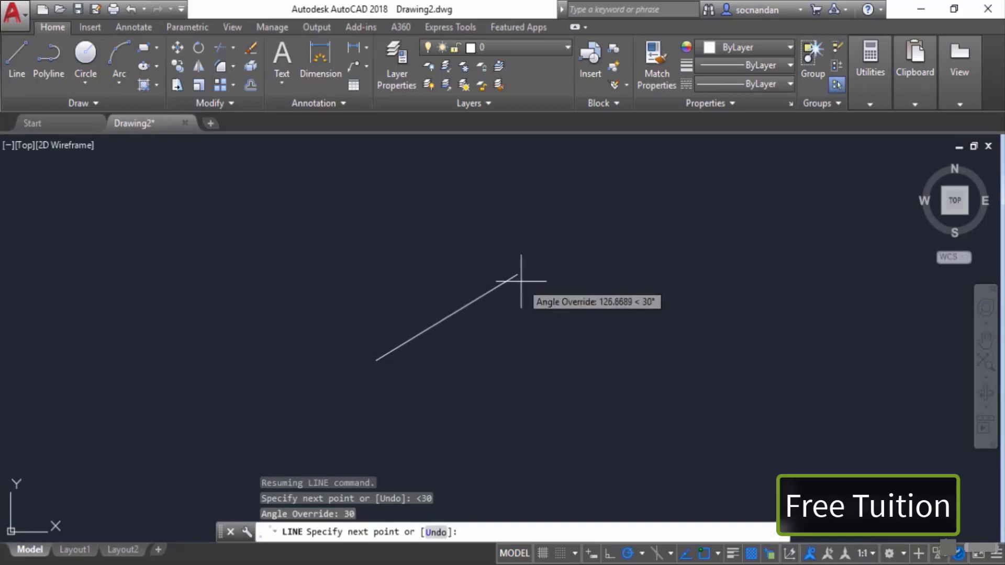
# Step: Draw the 30-degree segment 5 units long and end the Line command
pyautogui.write('5')
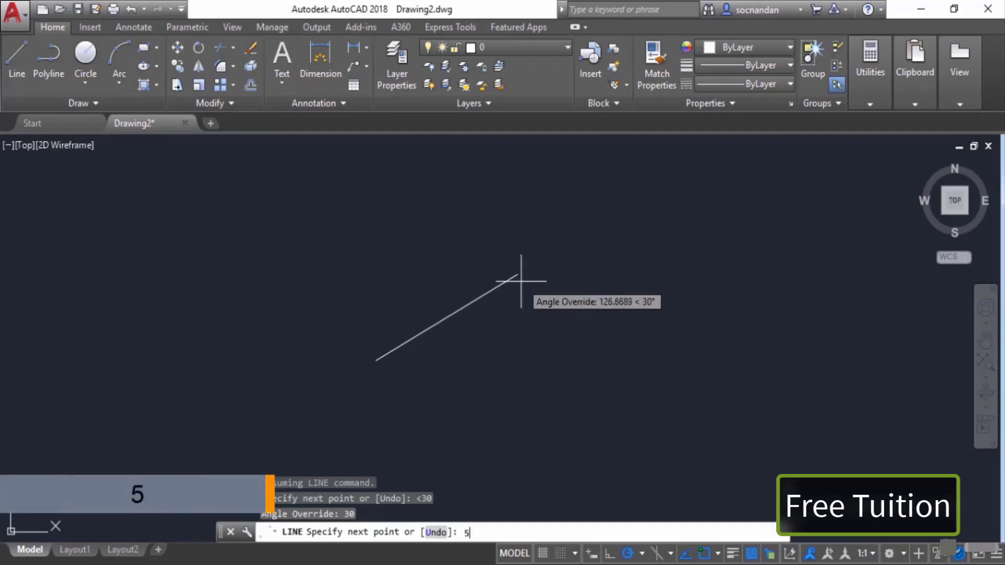
pyautogui.press('Return')
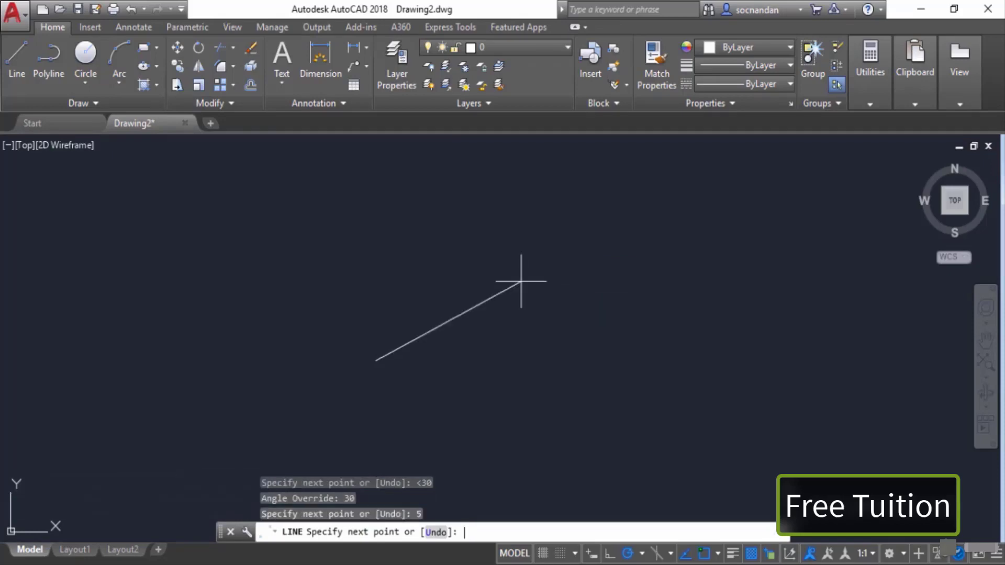
pyautogui.press('Return')
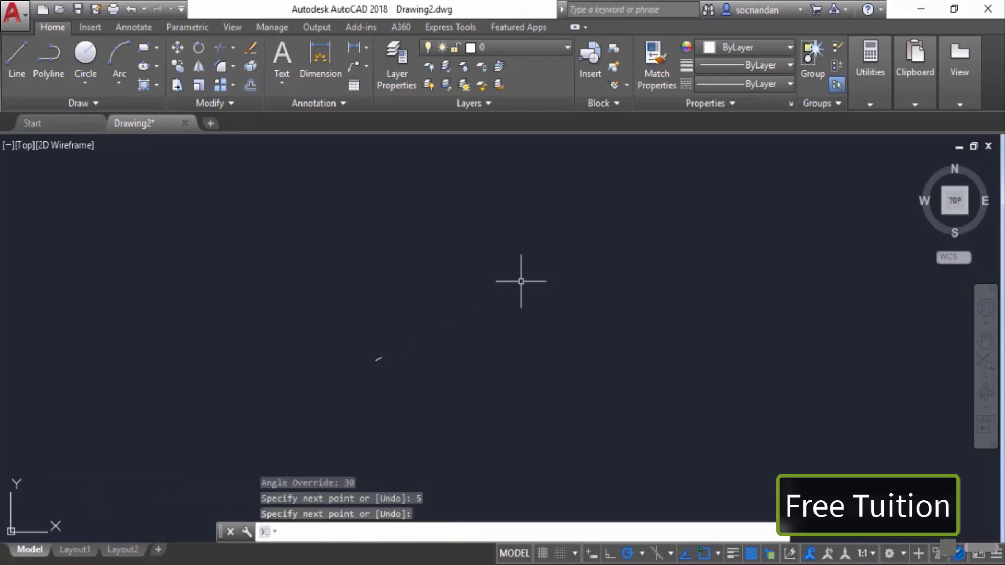
pyautogui.scroll(15, 370, 327)
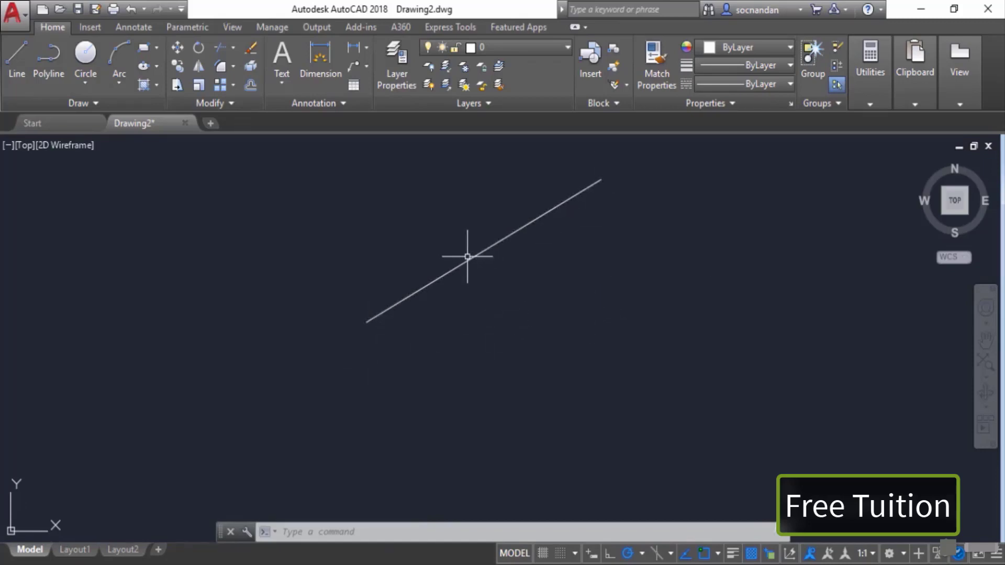
pyautogui.moveTo(621, 254); pyautogui.dragTo(431, 361, button='middle')
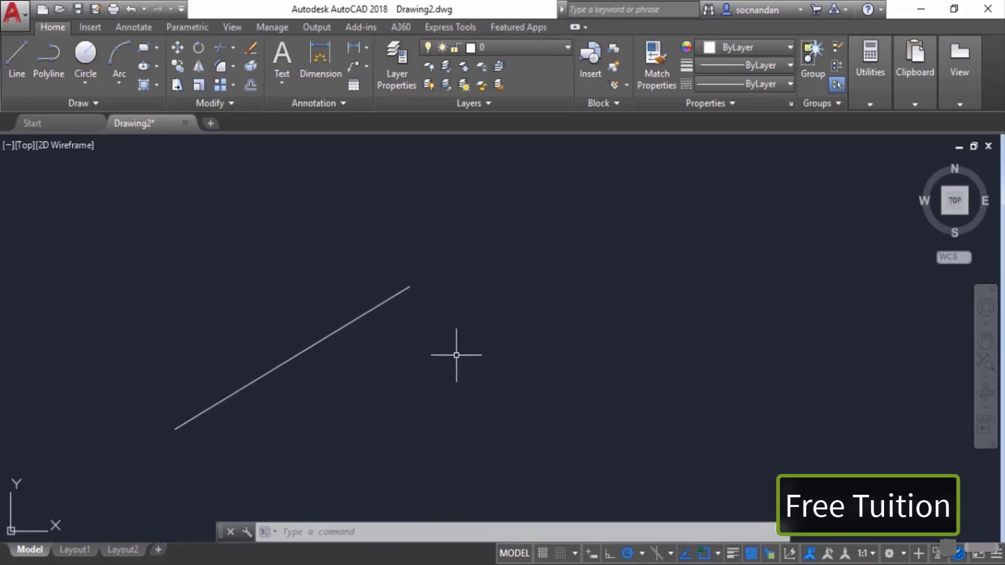
# Step: Draw a line from a free point to the polar relative point @5<30 and end the Line command
pyautogui.moveTo(494, 360); pyautogui.dragTo(460, 326, button='middle')
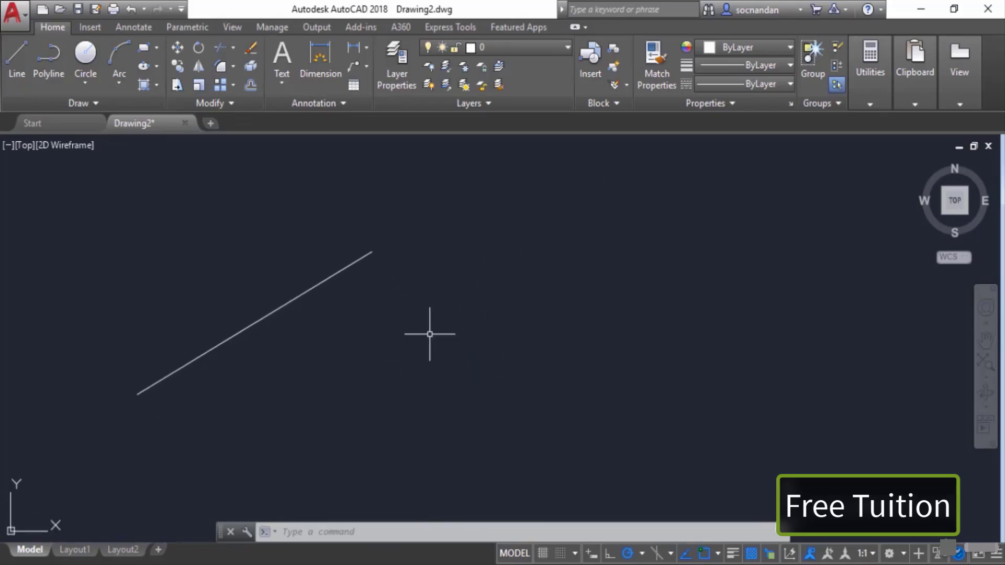
pyautogui.click(17, 59)
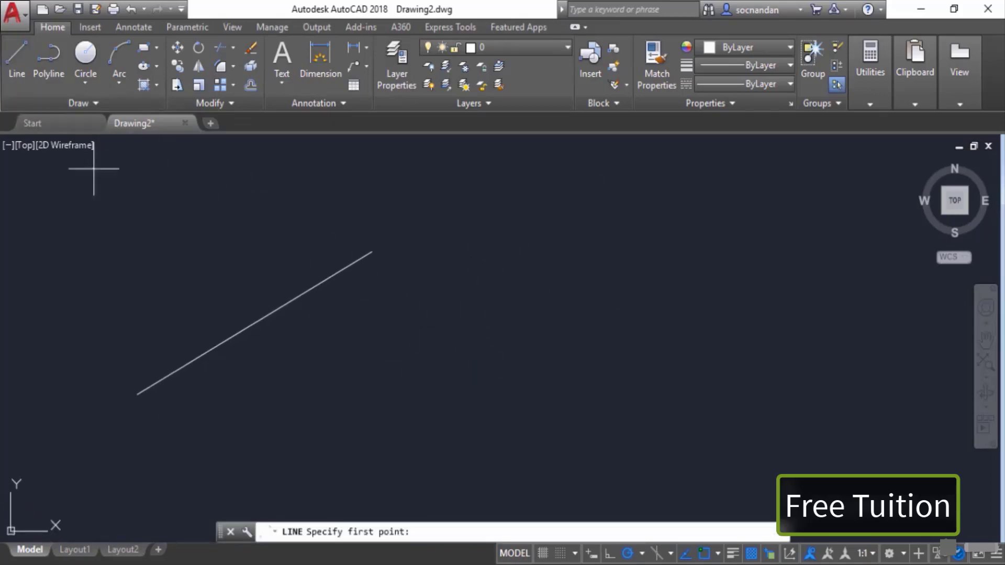
pyautogui.click(515, 404)
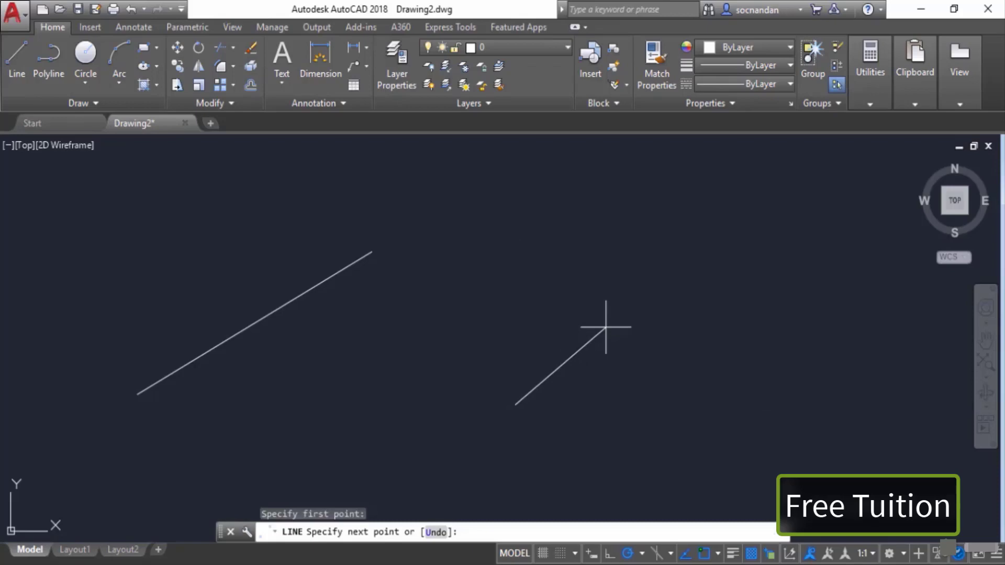
pyautogui.write('@')
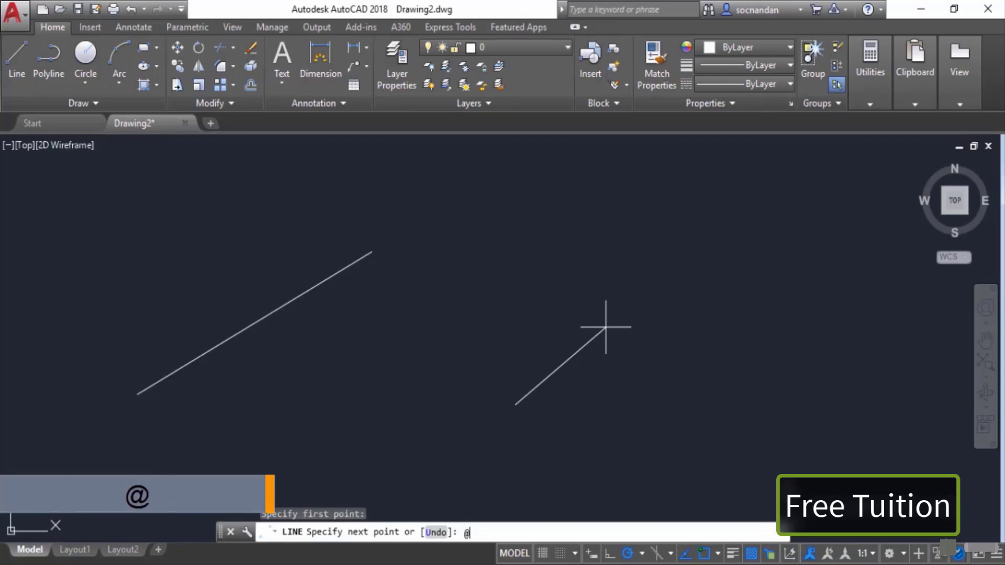
pyautogui.write('5')
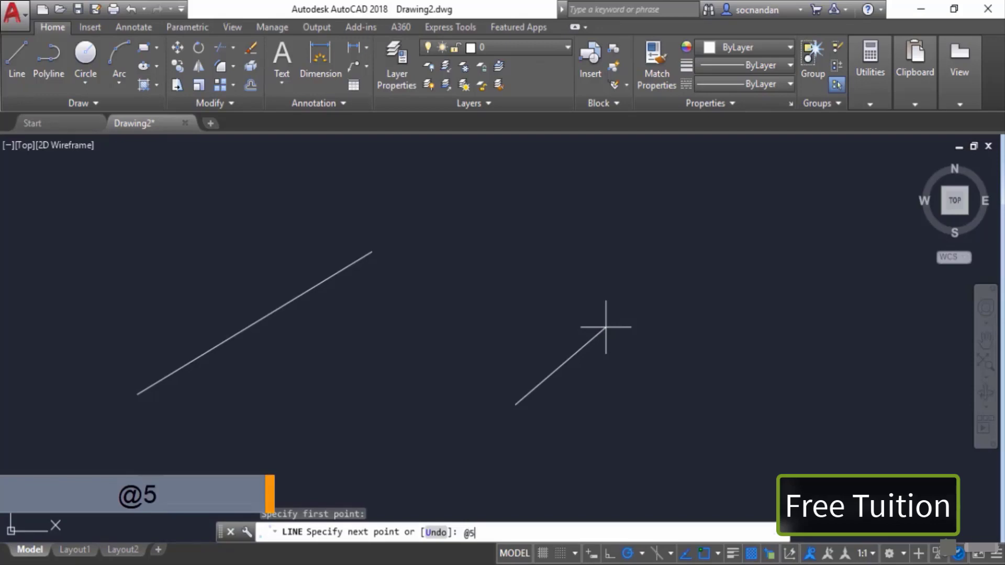
pyautogui.write('<30')
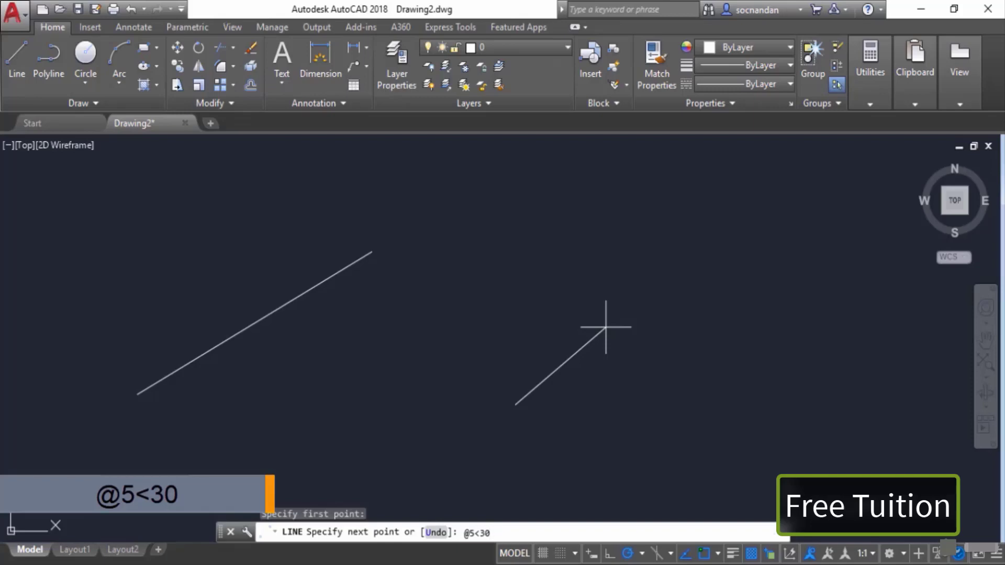
pyautogui.press('Return')
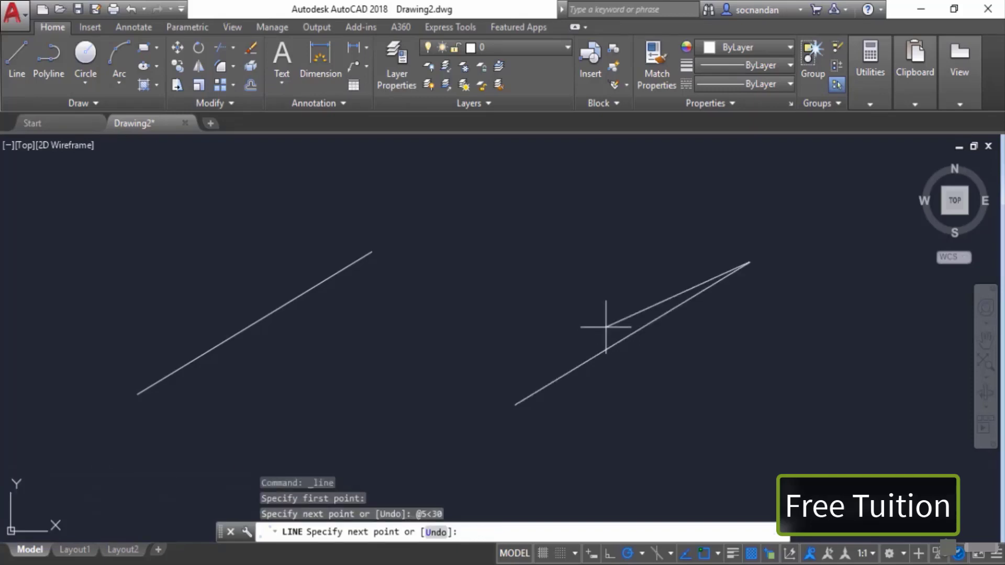
pyautogui.press('Return')
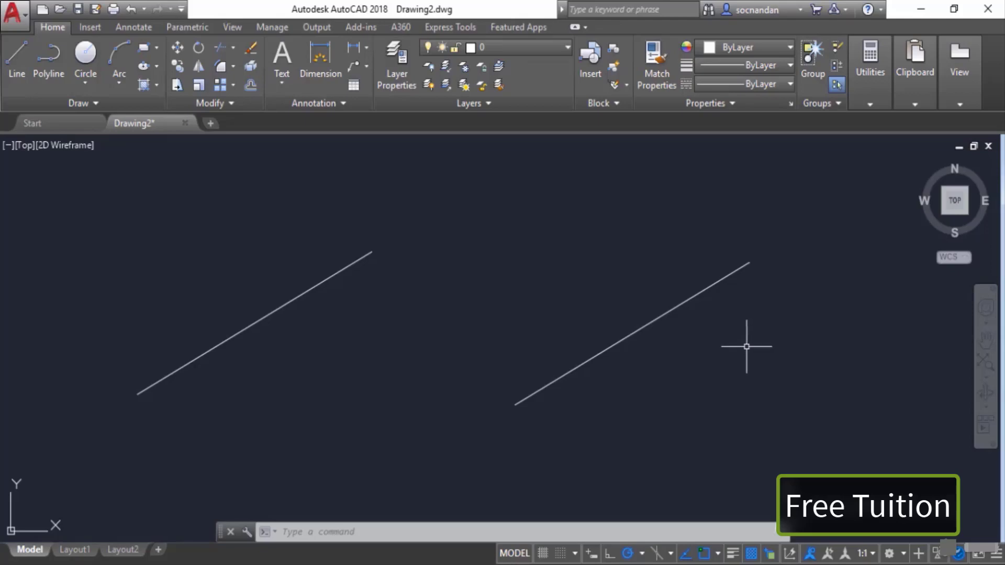
# Step: Select both 30-degree lines with a selection window and erase them
pyautogui.click(677, 349)
pyautogui.click(313, 214)
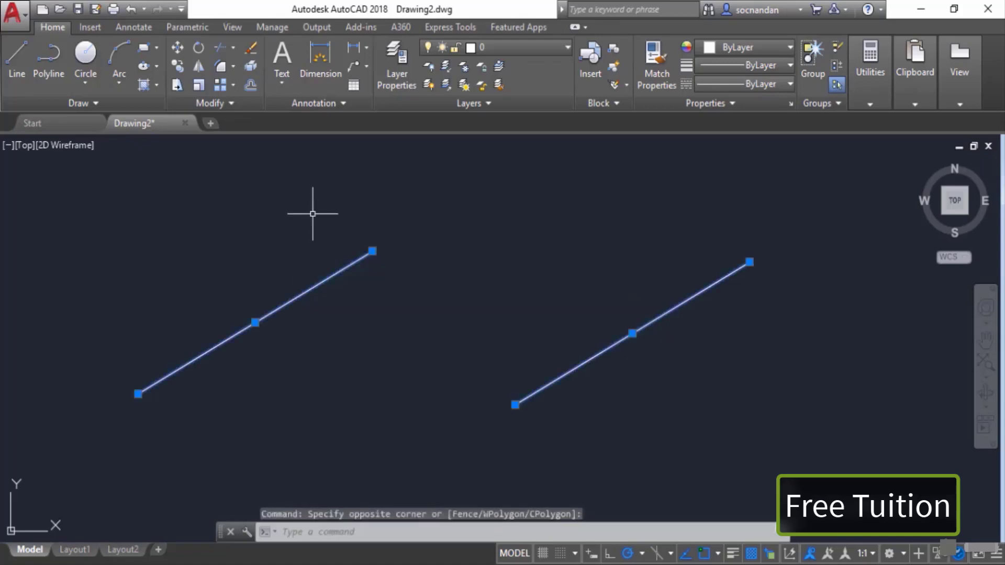
pyautogui.rightClick(312, 211)
pyautogui.click(375, 303)
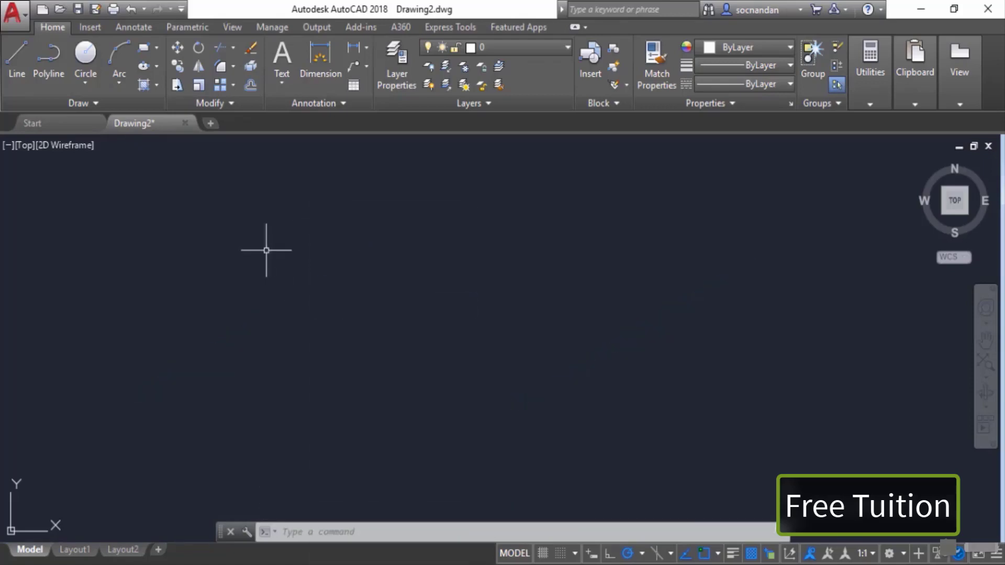
# Step: Draw a line from a free point to the polar relative point @5<45 and end the Line command
pyautogui.click(17, 60)
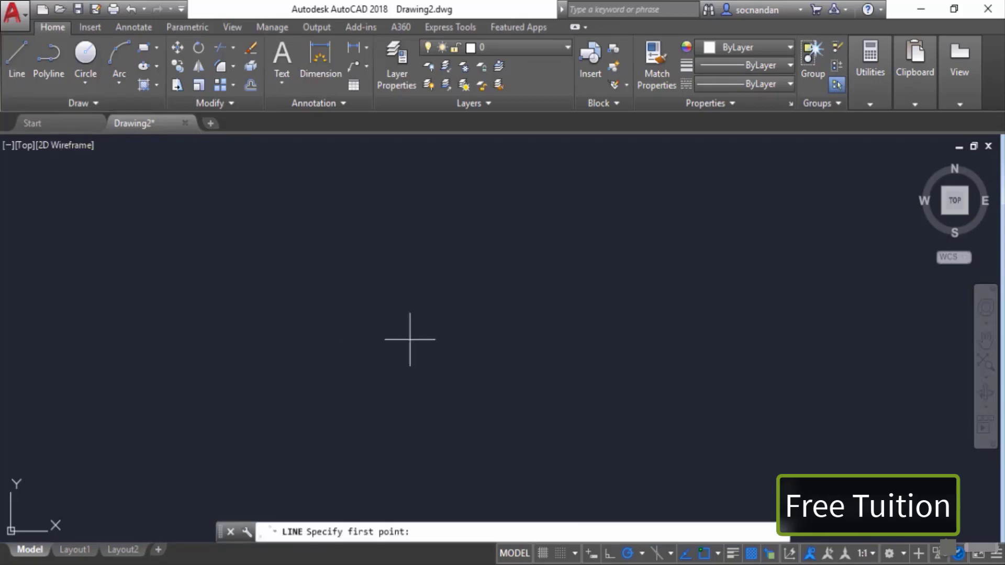
pyautogui.click(434, 341)
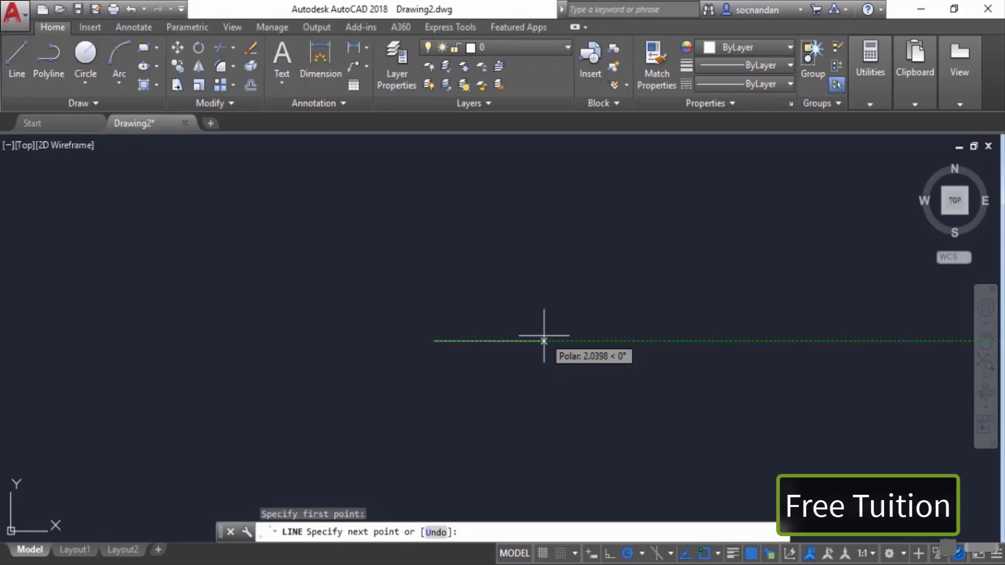
pyautogui.write('@')
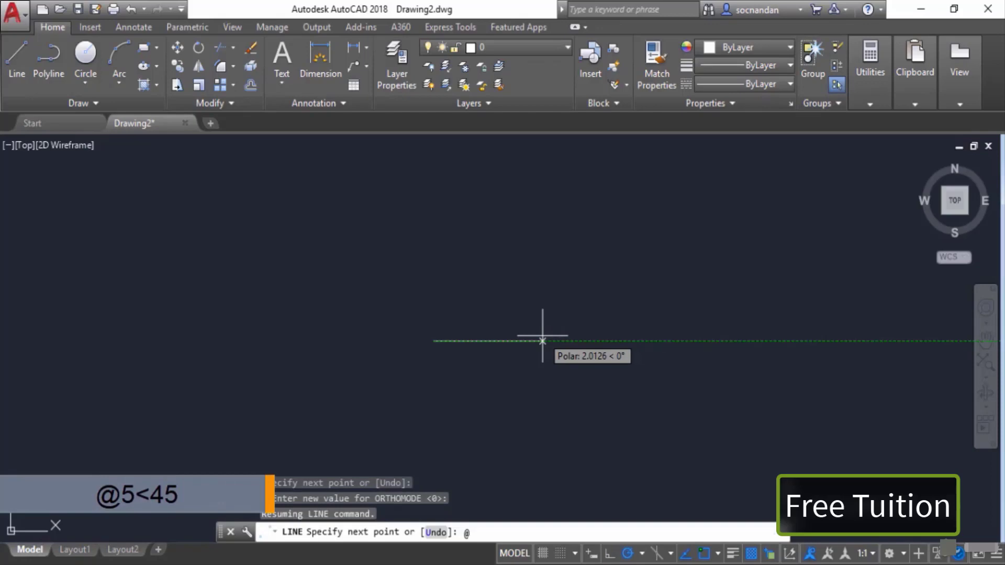
pyautogui.write('5')
pyautogui.write('45')
pyautogui.press('Return')
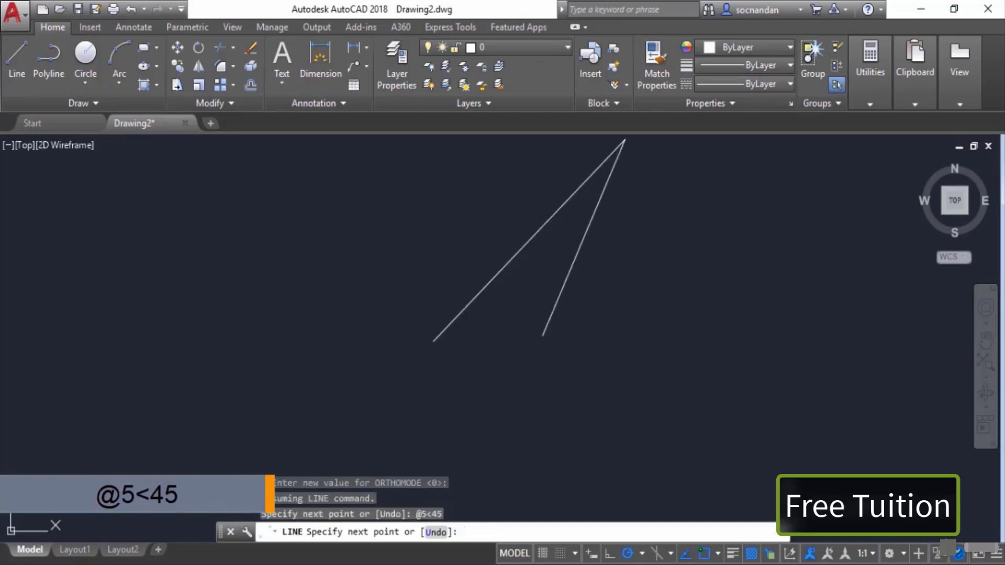
pyautogui.press('Return')
# Step: Draw a line from the lower end of the 45-degree line to polar point @5<-60 and end the command
pyautogui.scroll(-1, 527, 303)
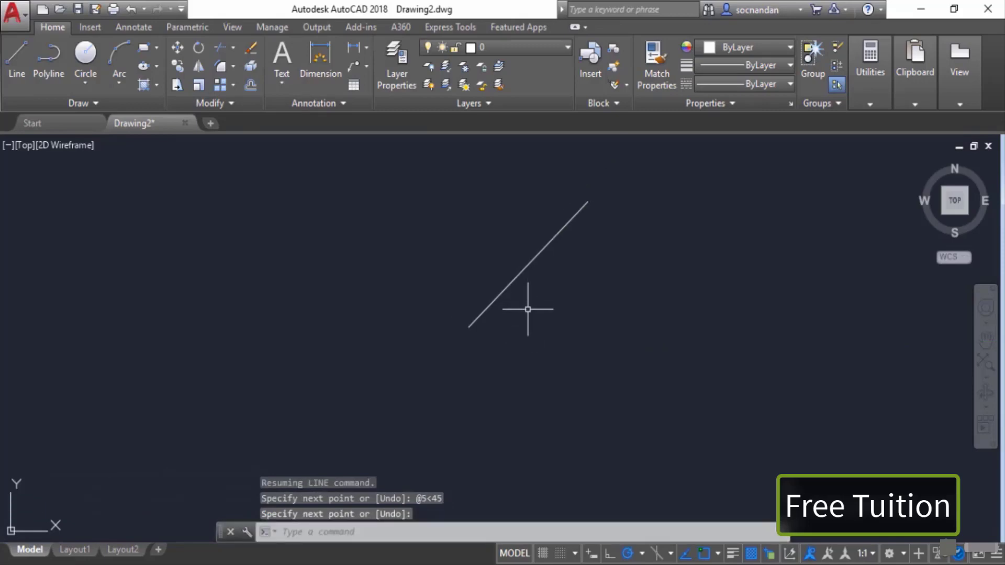
pyautogui.click(17, 68)
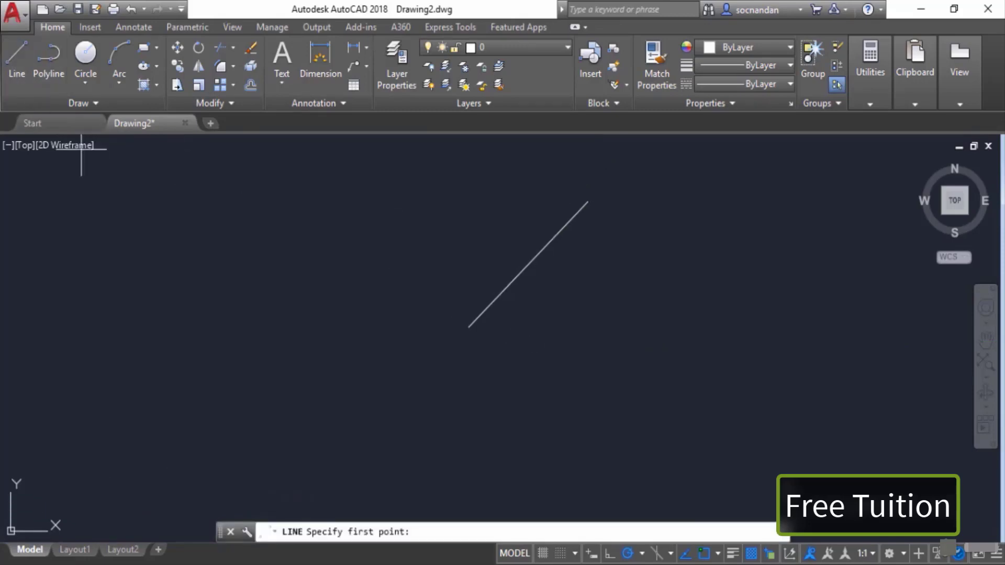
pyautogui.click(469, 328)
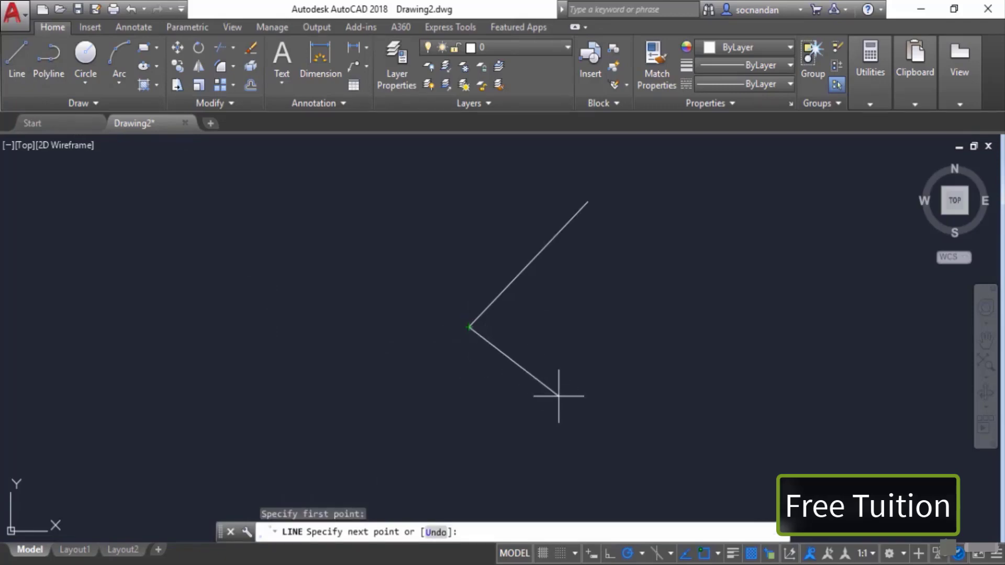
pyautogui.write('@5')
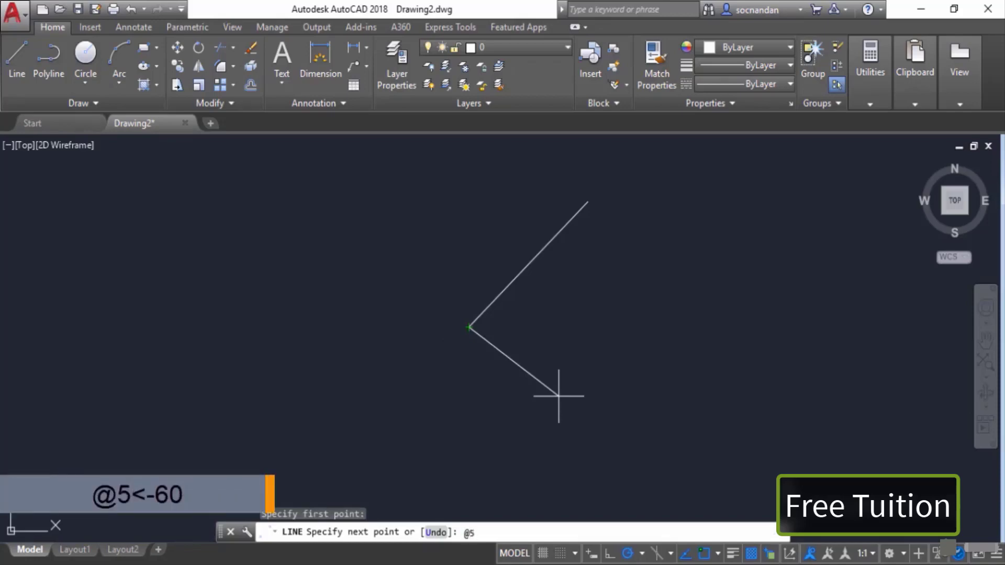
pyautogui.write('<-60')
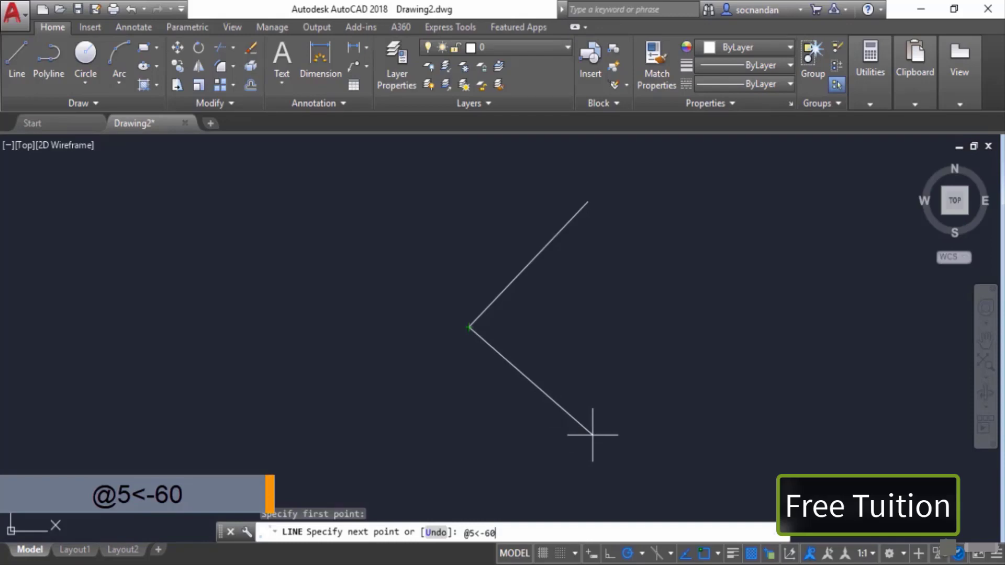
pyautogui.press('Return')
pyautogui.press('Return')
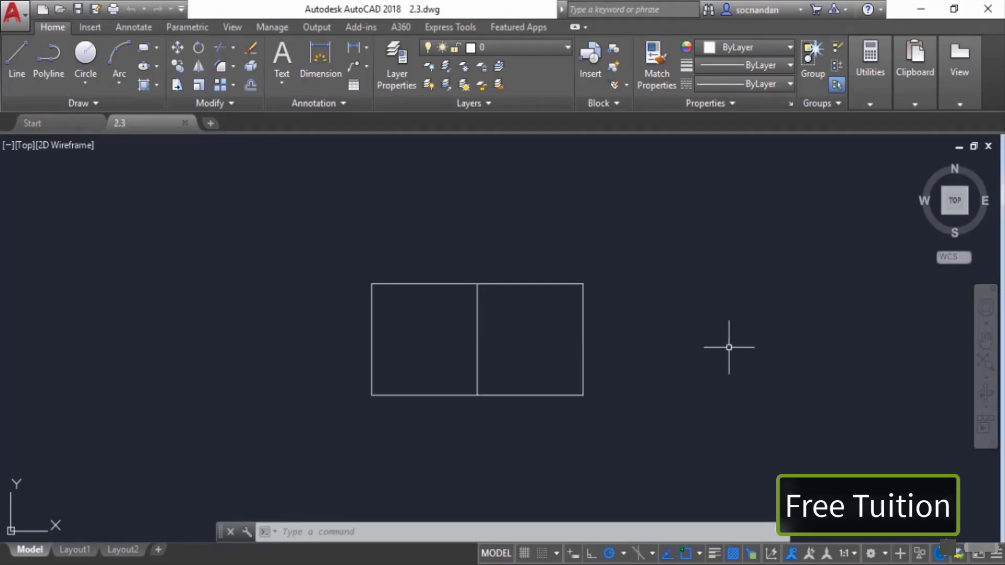
# Step: Start the Circle command using the Center, Radius option in the drawing 2.3
pyautogui.click(94, 77)
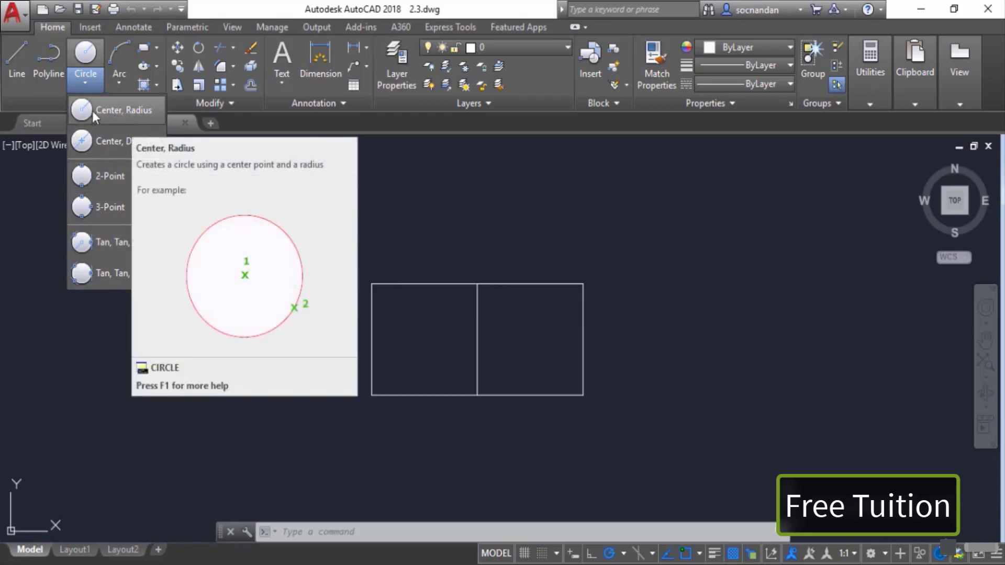
pyautogui.click(128, 109)
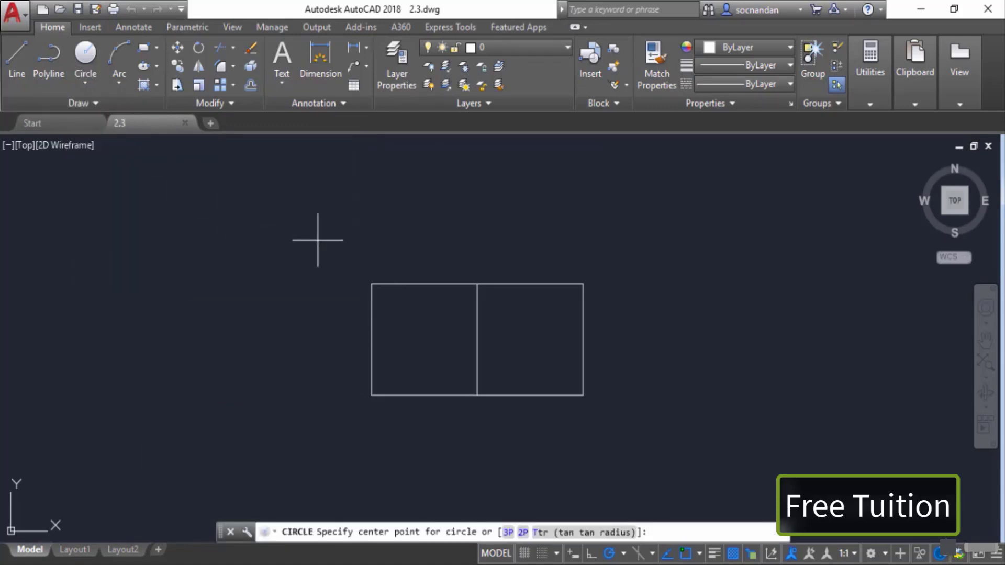
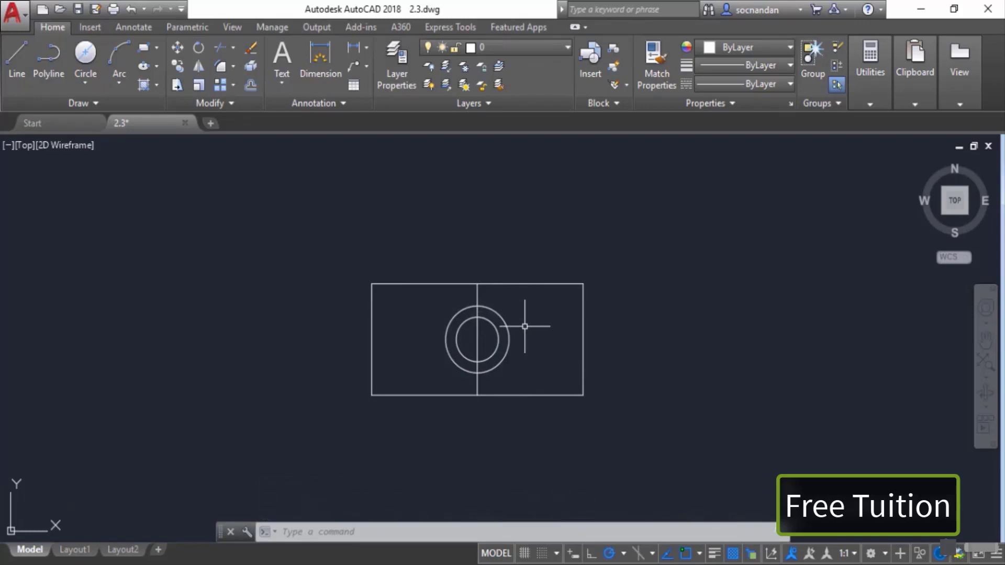
# Step: Draw a circle centred on the divider line's midpoint using the Diameter option with a diameter of 4
pyautogui.click(96, 76)
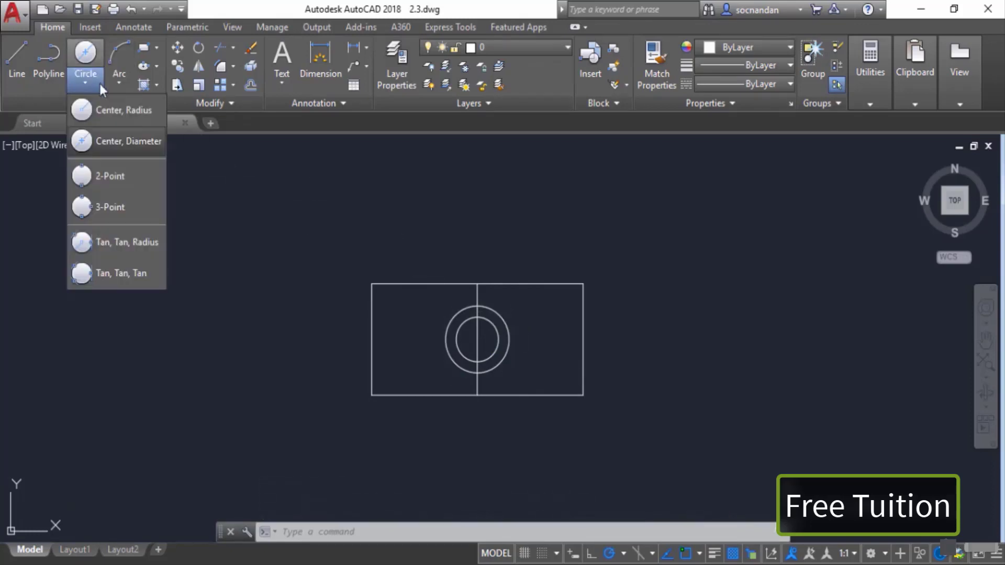
pyautogui.click(123, 111)
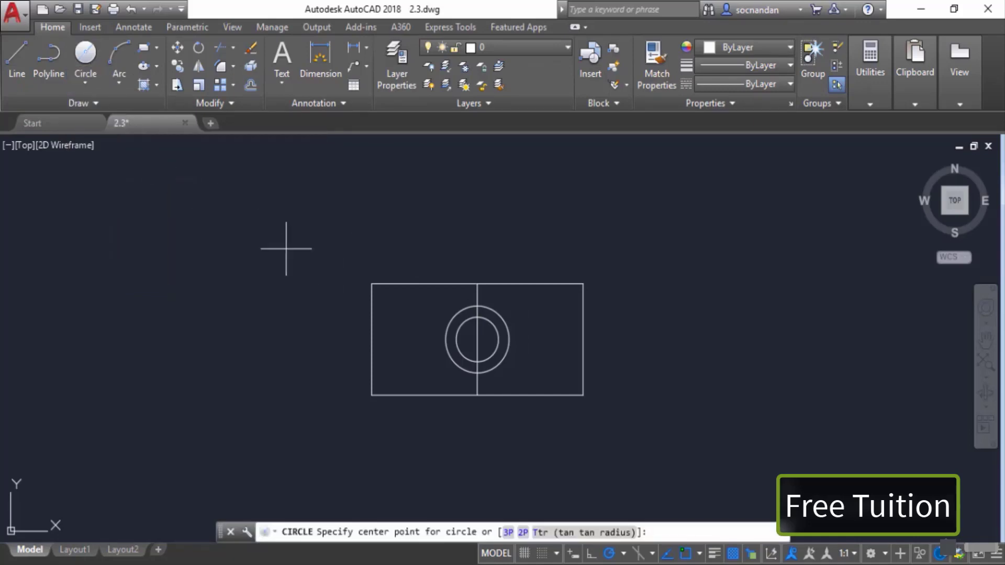
pyautogui.click(477, 339)
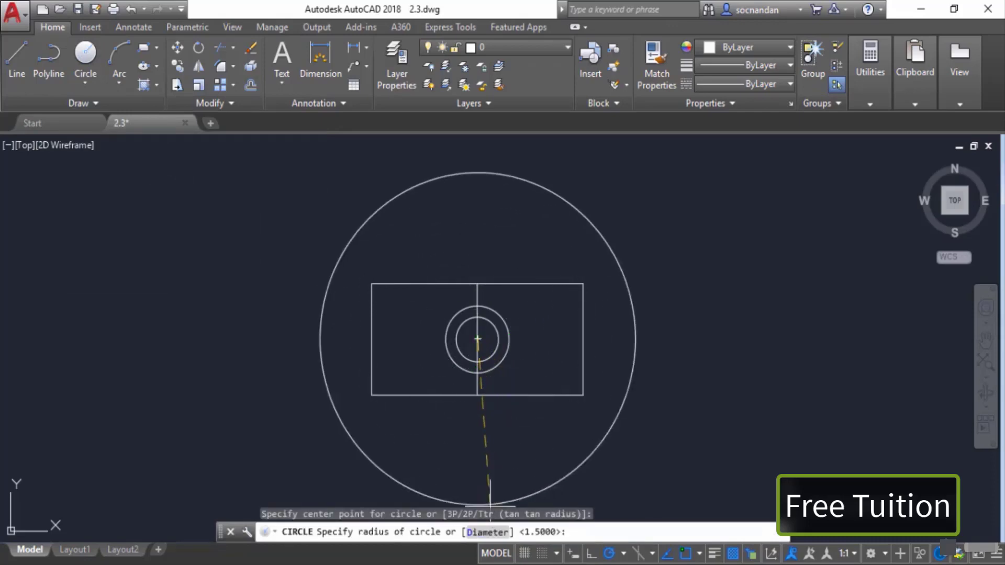
pyautogui.click(486, 532)
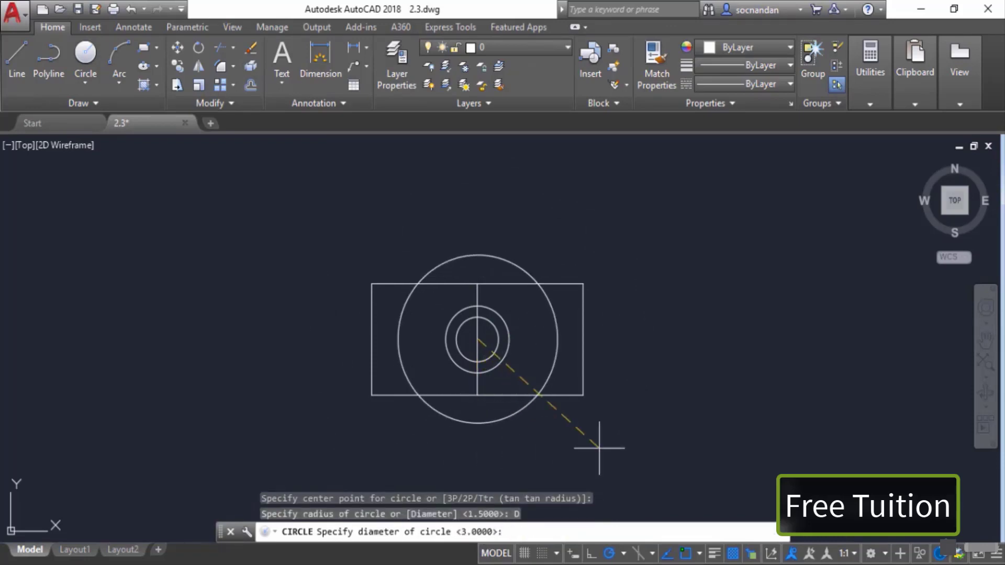
pyautogui.write('4')
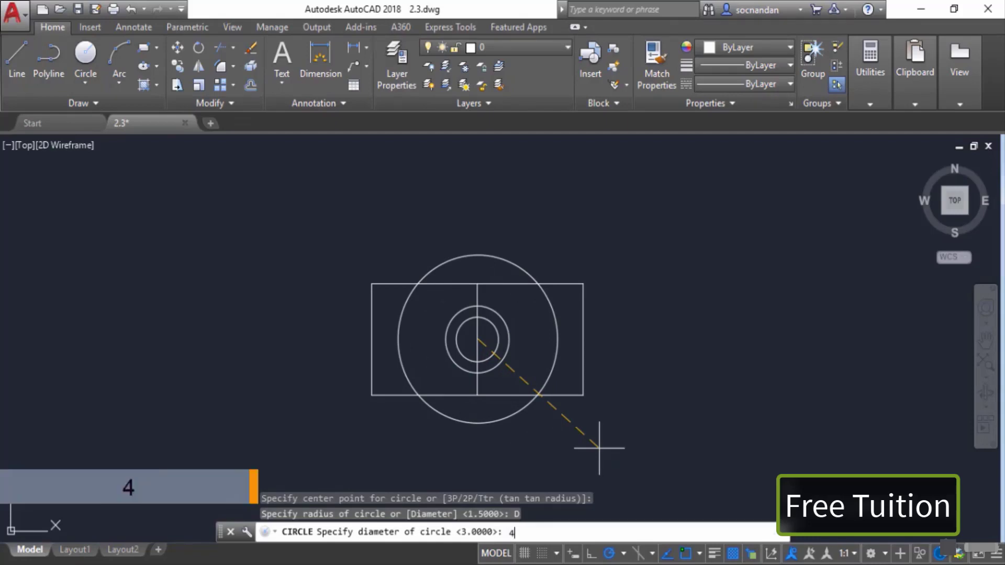
pyautogui.press('Return')
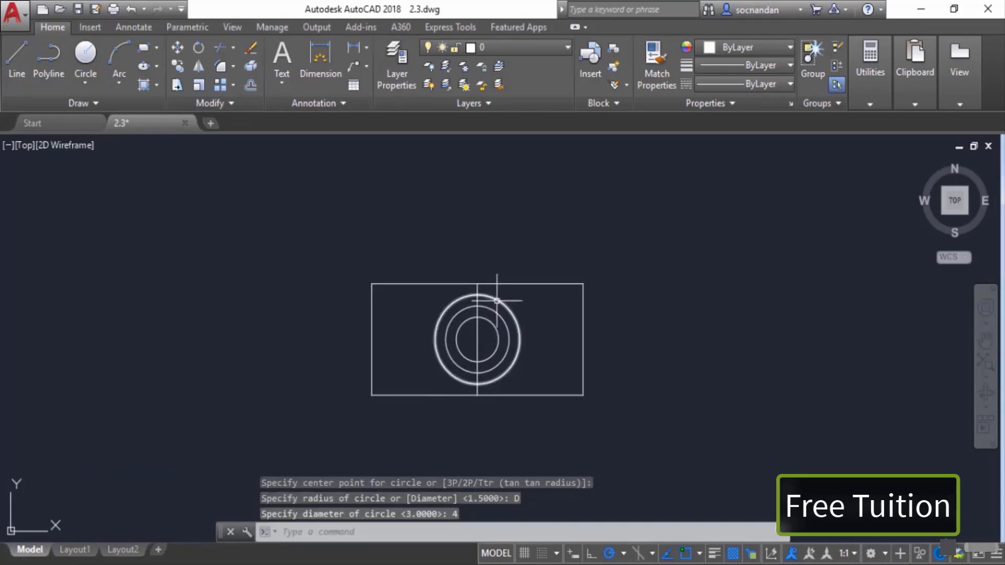
# Step: Select all three circles with a selection window and erase them
pyautogui.moveTo(496, 301)
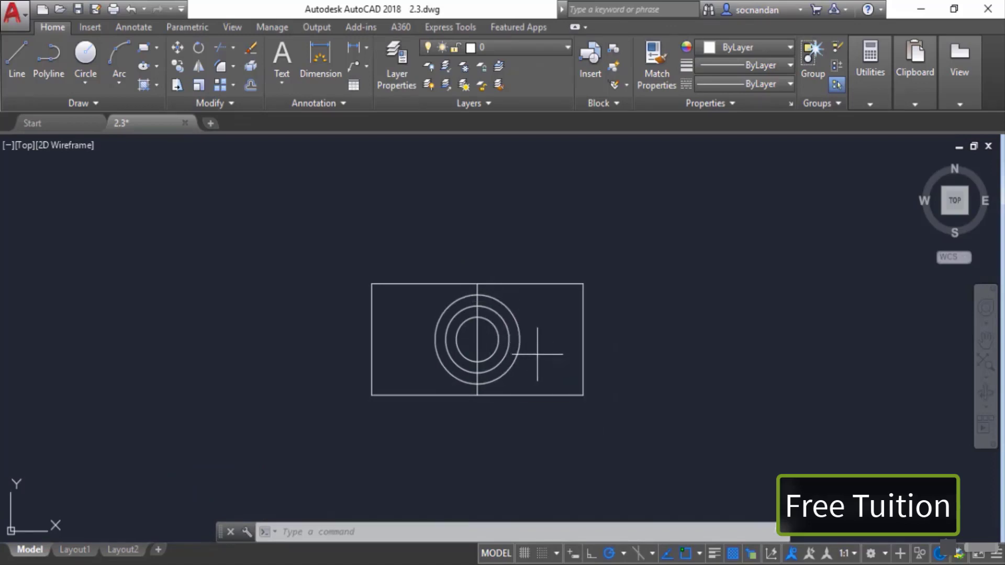
pyautogui.click(538, 354)
pyautogui.click(489, 297)
pyautogui.rightClick(511, 274)
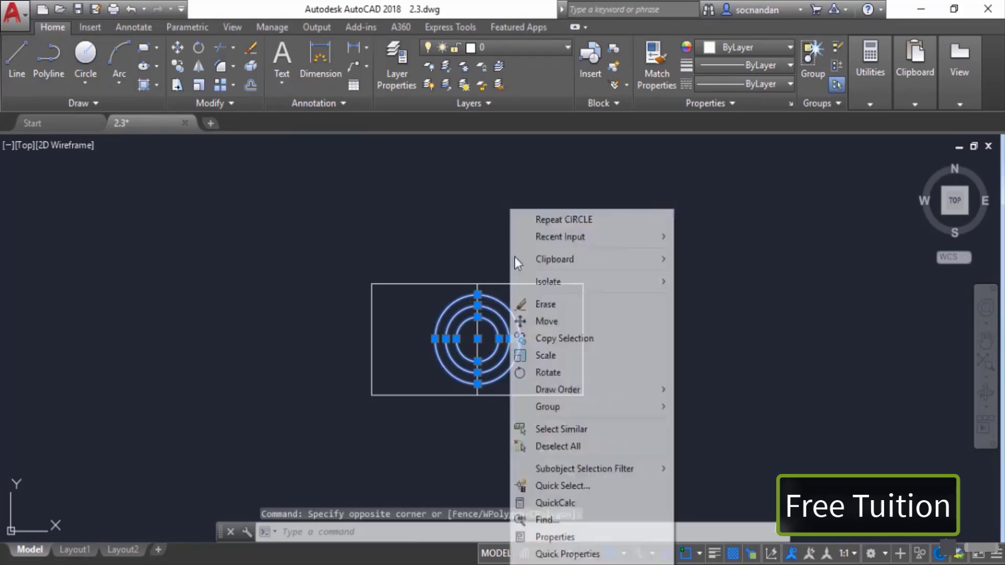
pyautogui.click(551, 305)
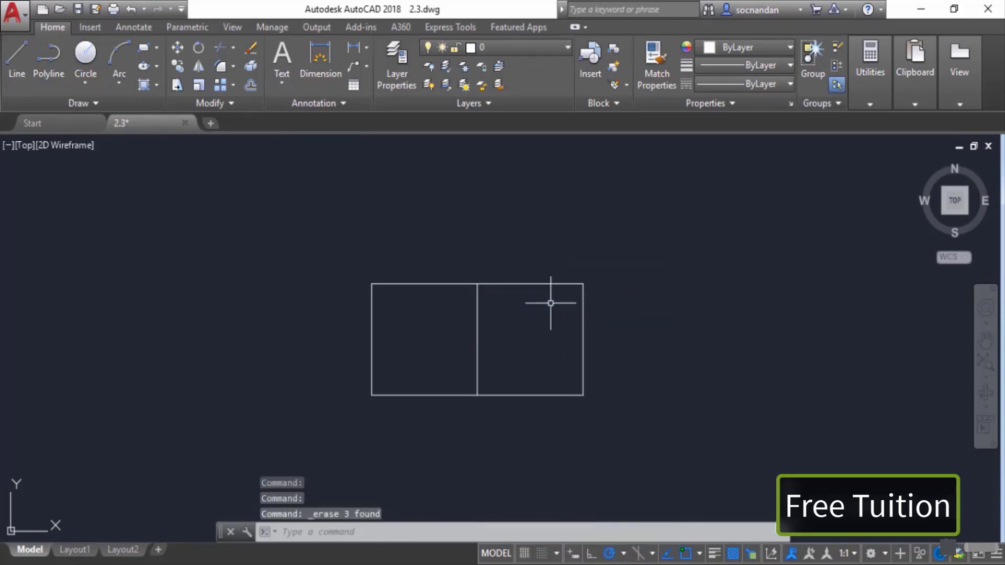
# Step: Draw a 2-Point circle whose diameter runs between the rectangle's upper-left and lower-left corners
pyautogui.click(92, 86)
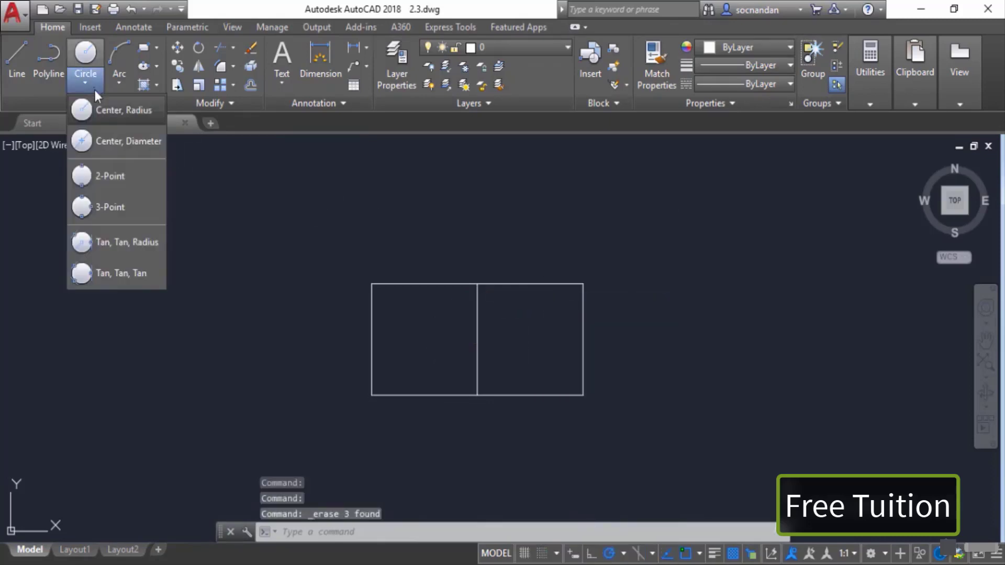
pyautogui.click(135, 178)
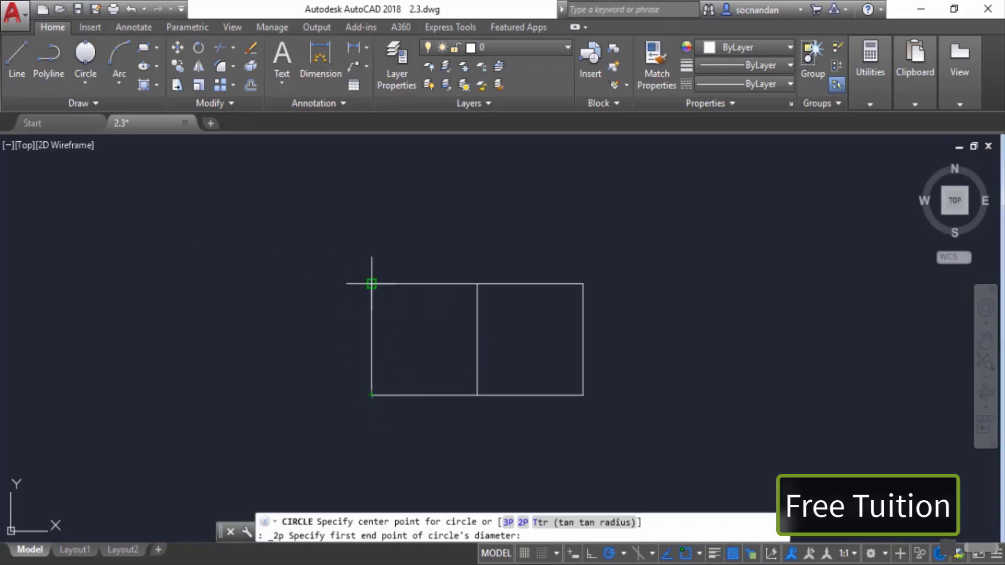
pyautogui.click(372, 284)
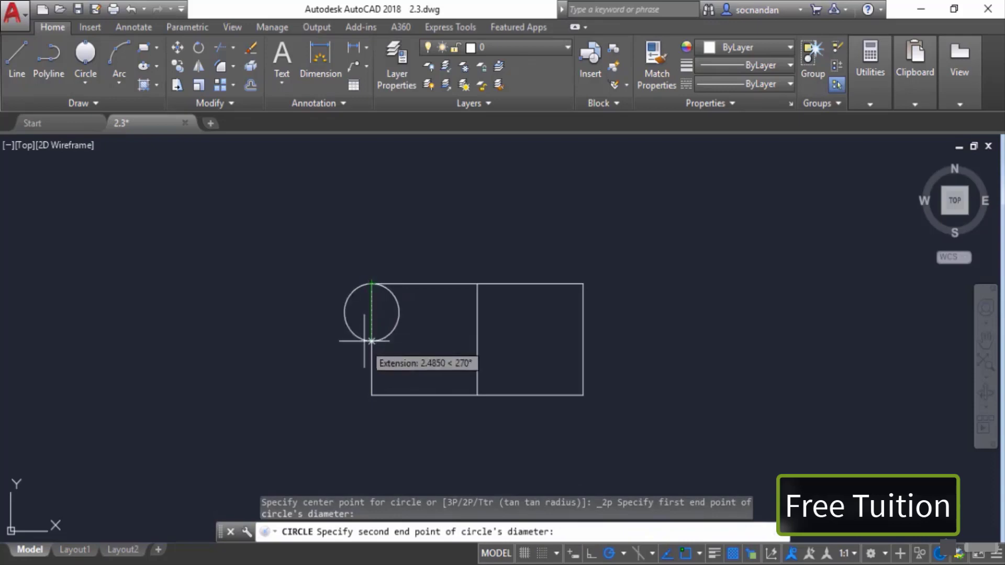
pyautogui.click(372, 393)
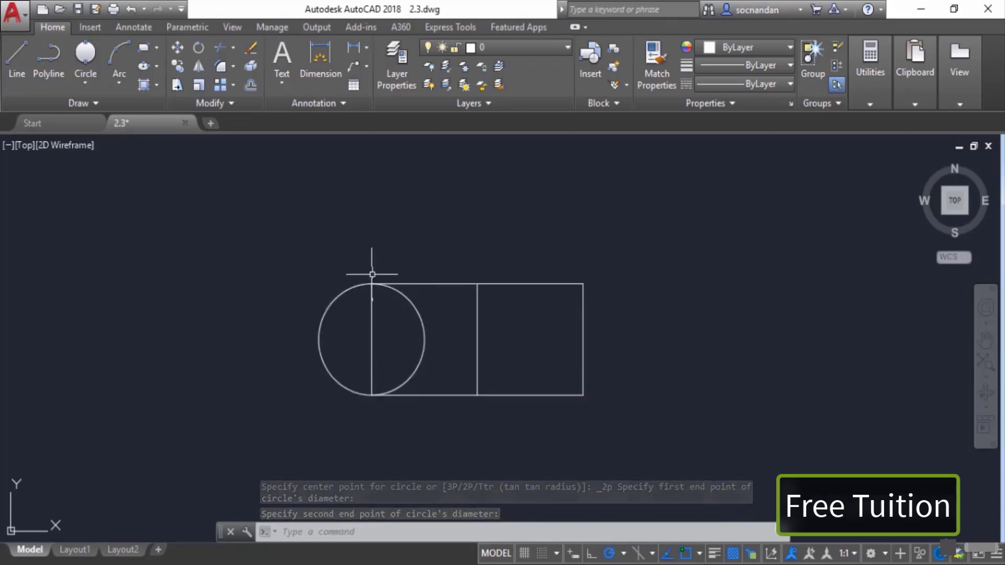
# Step: Draw a 3-Point circle through the midpoints of the divider line, the right edge and the lower-right bottom edge
pyautogui.click(89, 82)
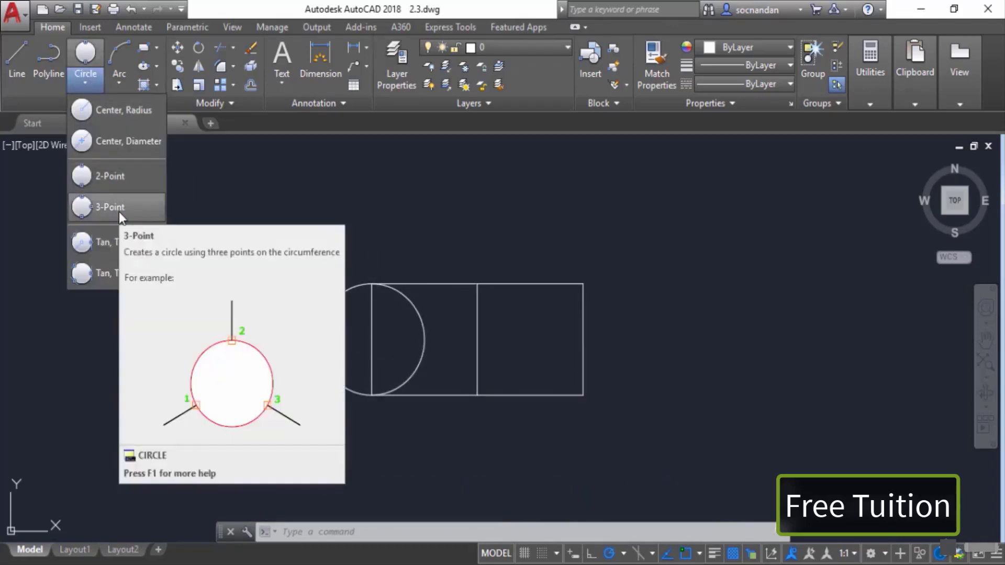
pyautogui.click(118, 210)
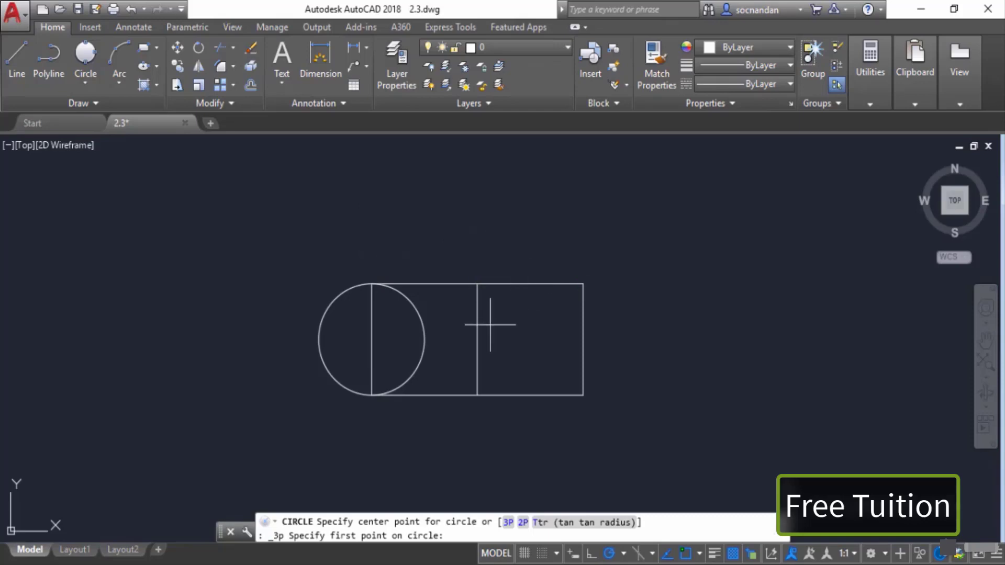
pyautogui.click(477, 339)
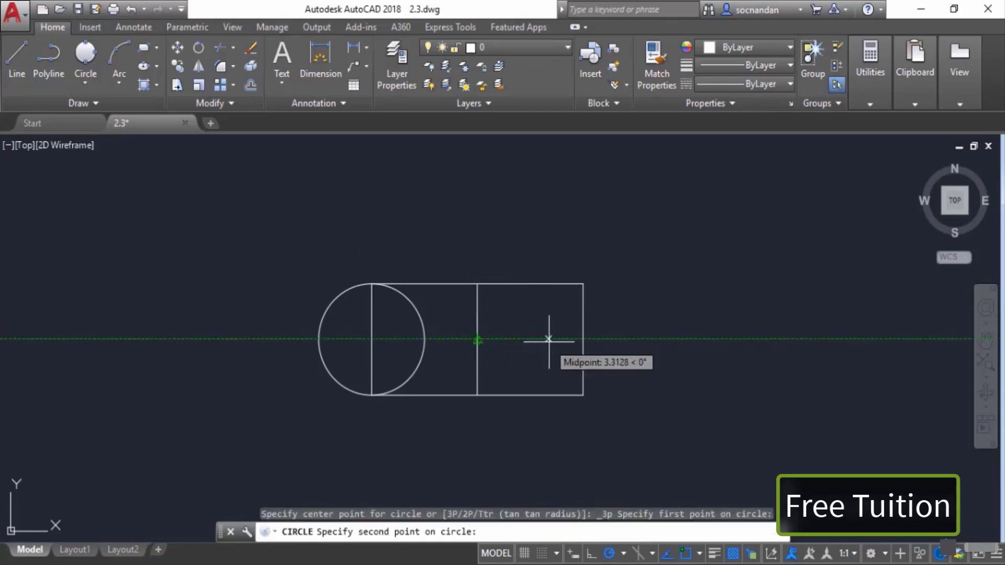
pyautogui.click(583, 339)
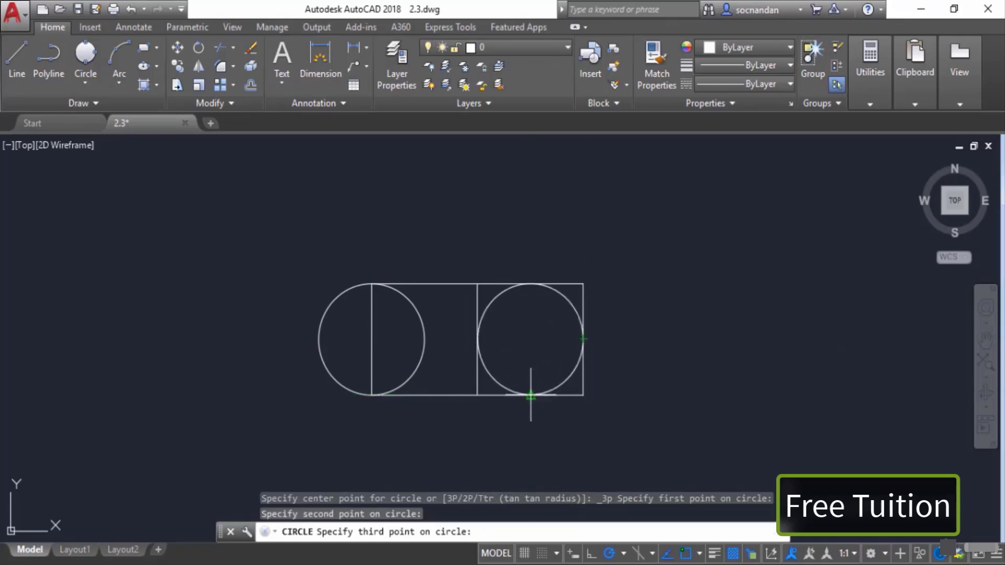
pyautogui.click(531, 395)
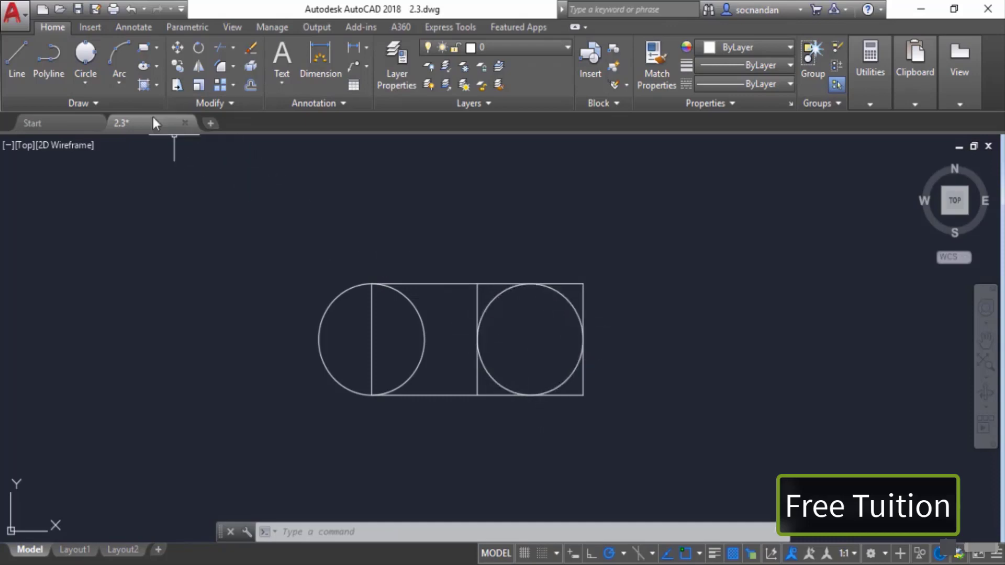
# Step: Draw a Tan, Tan, Radius circle tangent to the left circle and the rectangle's top edge with radius 2
pyautogui.click(86, 86)
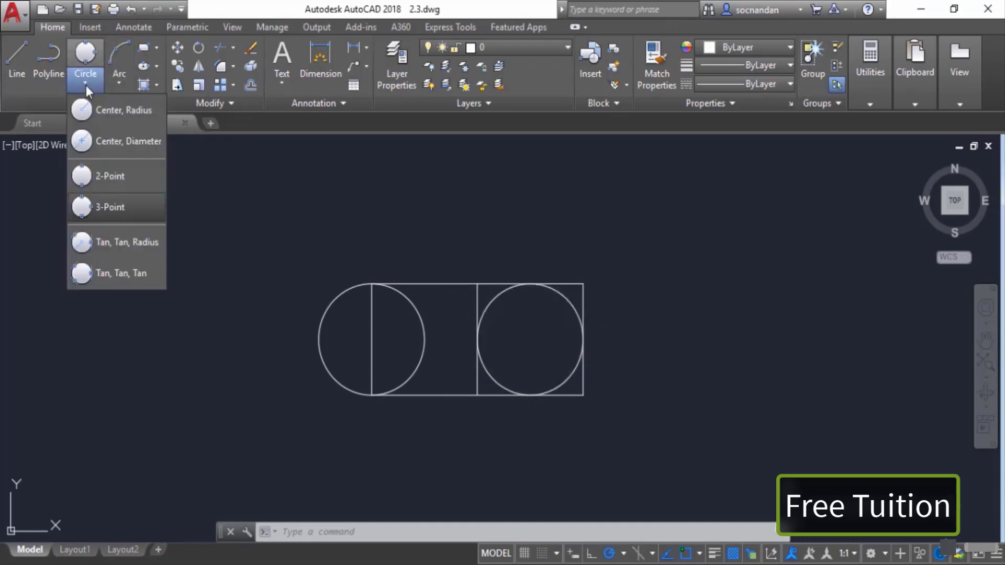
pyautogui.click(117, 244)
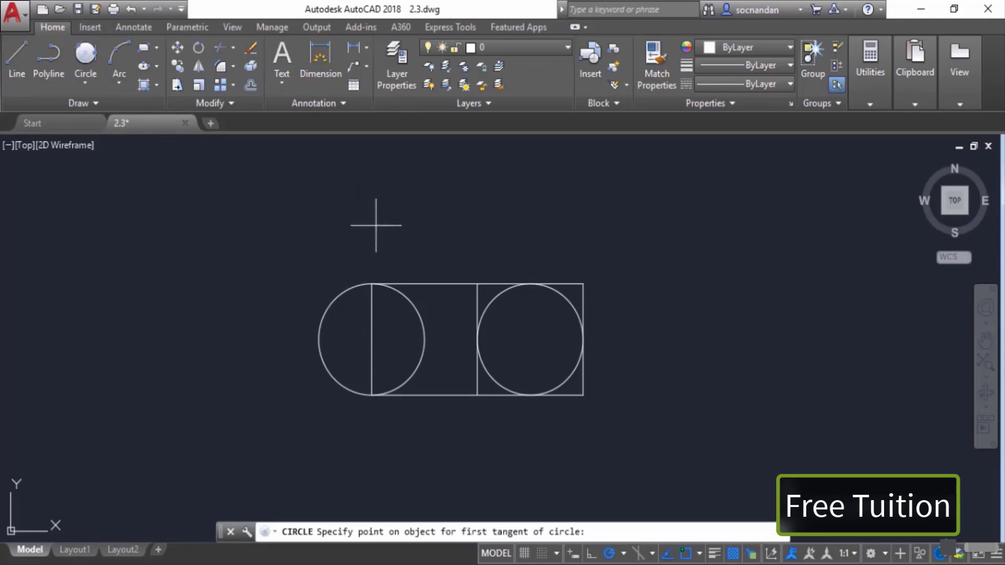
pyautogui.click(416, 313)
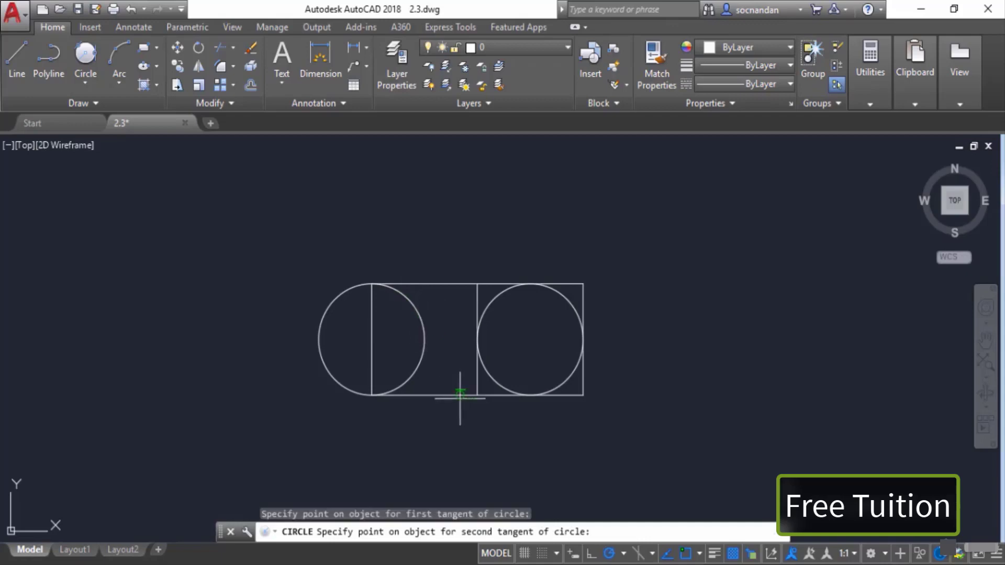
pyautogui.click(450, 282)
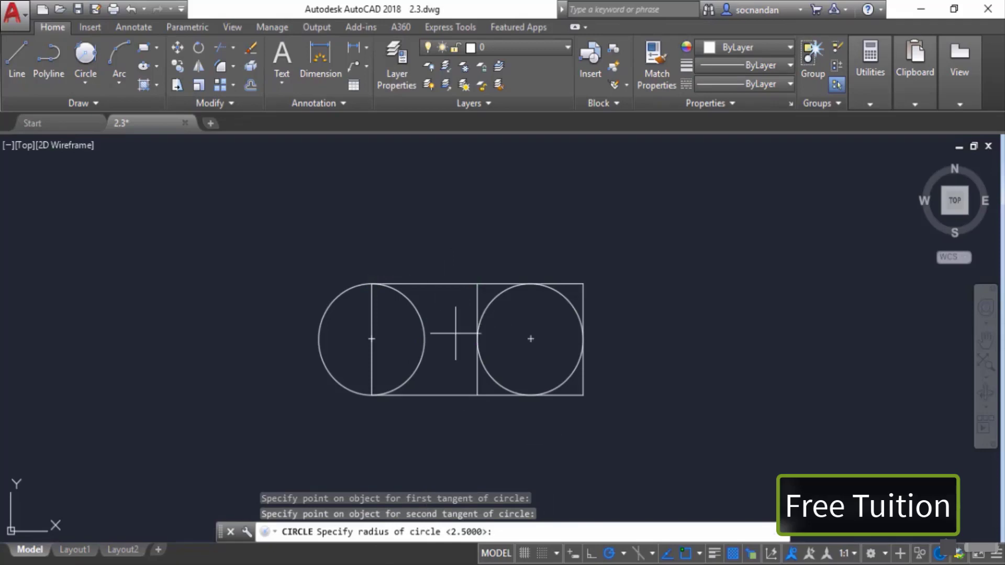
pyautogui.write('2')
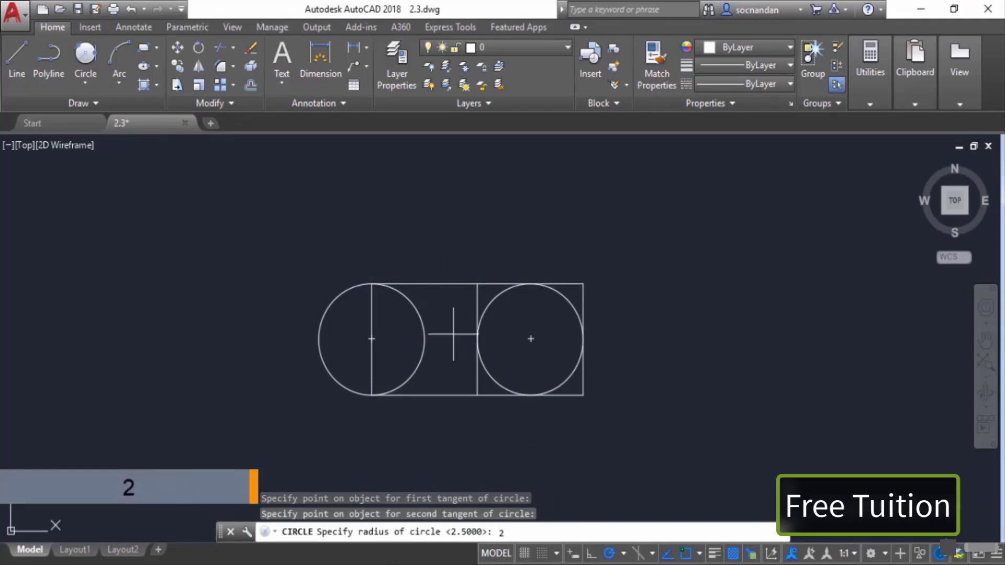
pyautogui.press('Return')
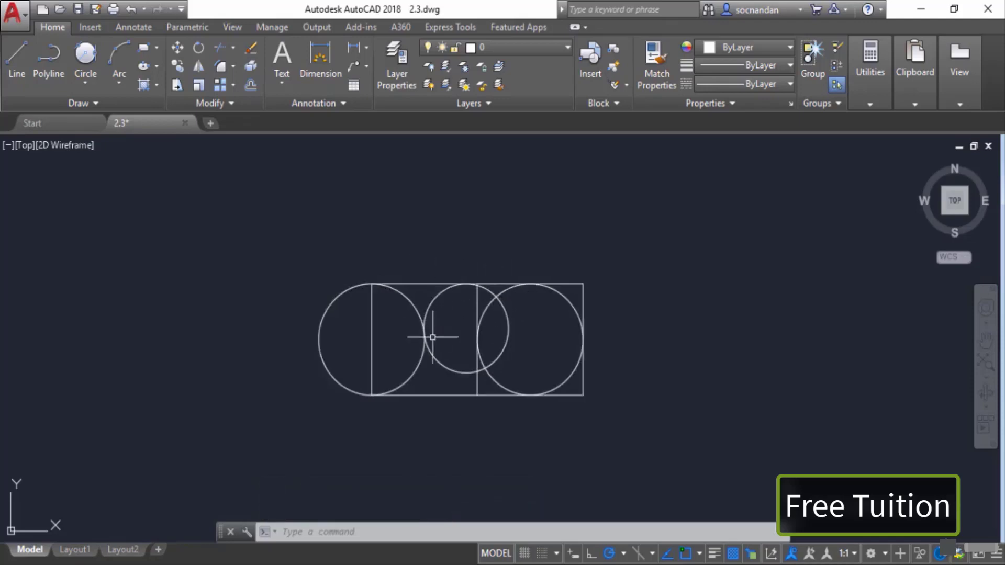
# Step: Select the tangent circle and the middle divider line with a selection window and erase them
pyautogui.click(491, 302)
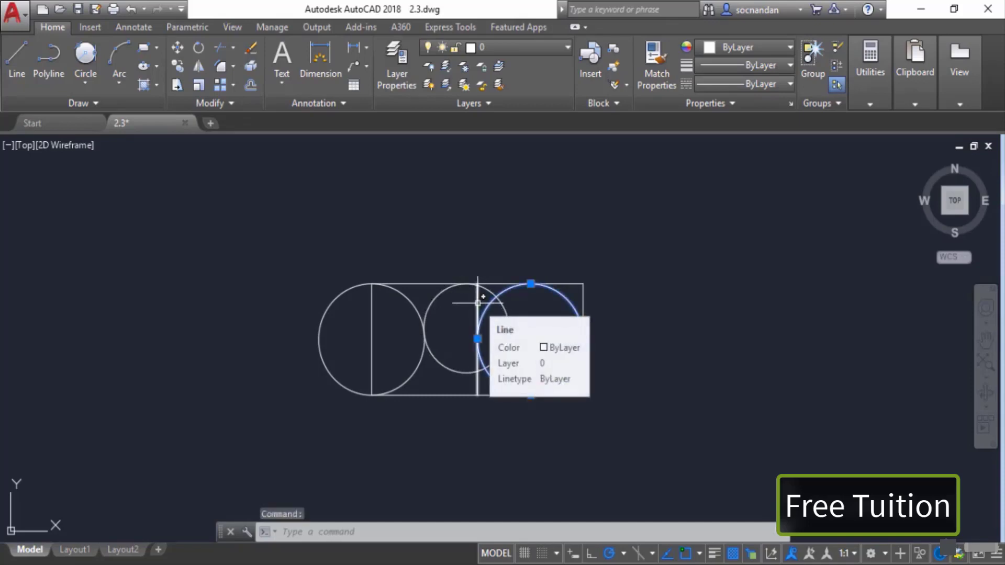
pyautogui.press('Escape')
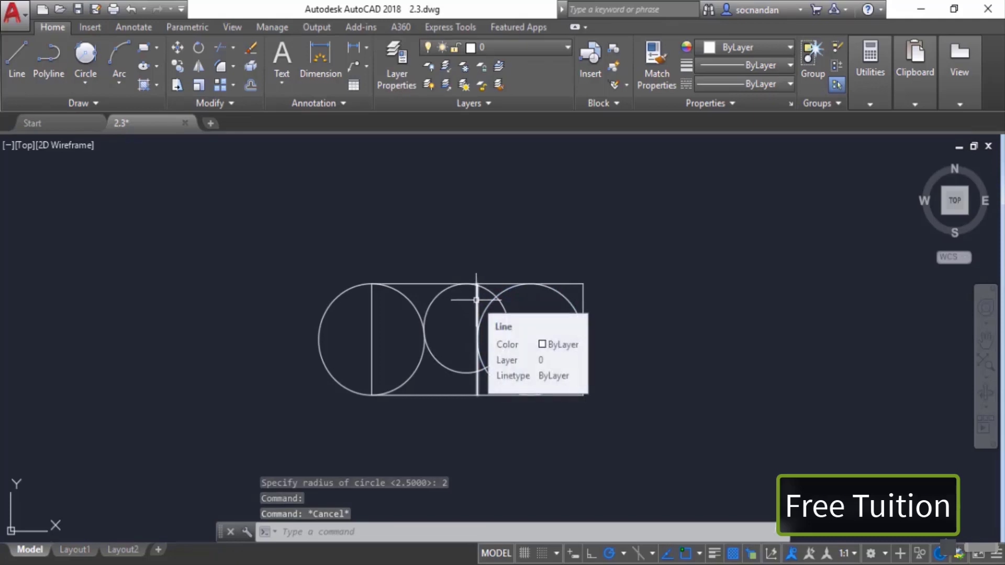
pyautogui.click(476, 300)
pyautogui.click(442, 294)
pyautogui.rightClick(456, 239)
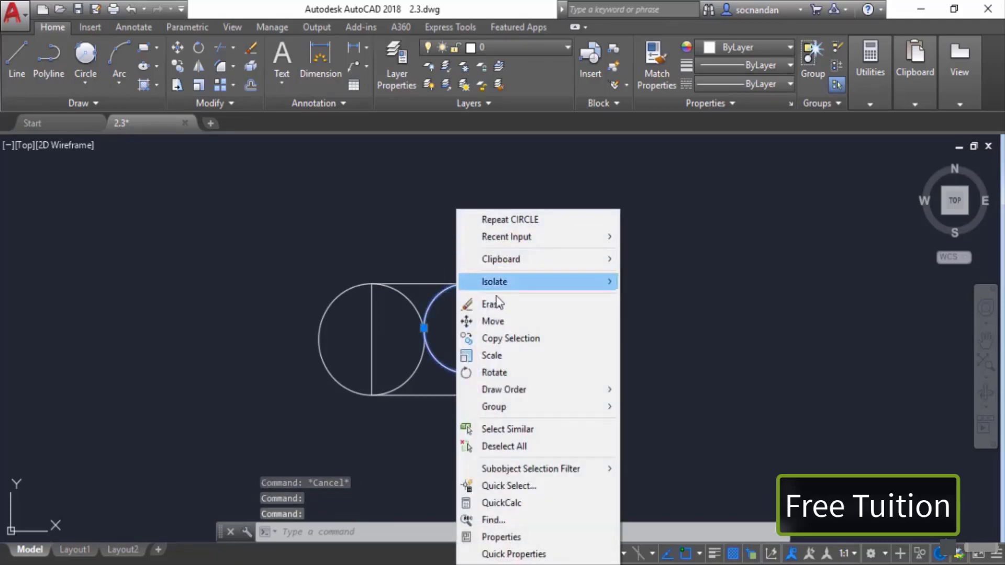
pyautogui.click(496, 300)
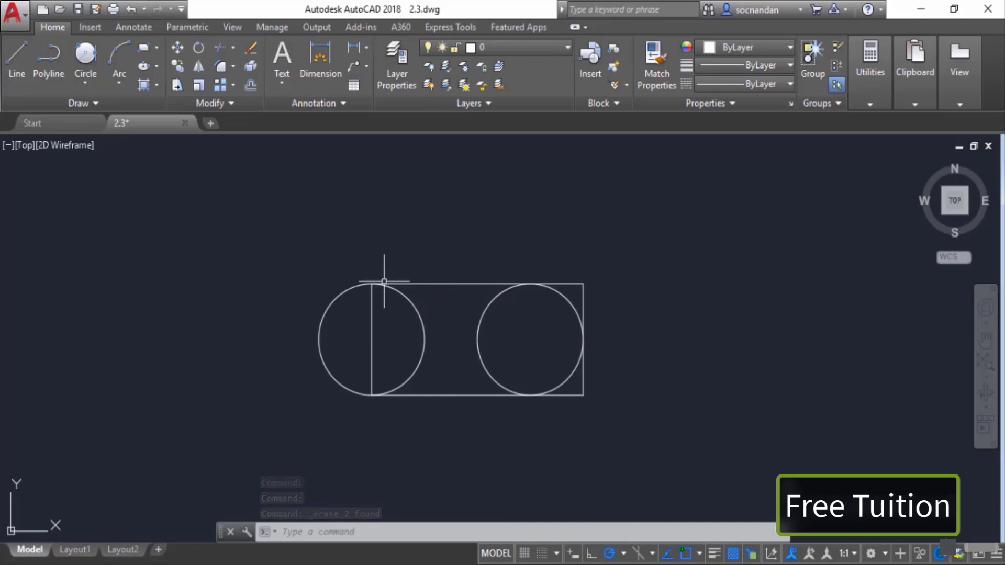
# Step: Draw a Tan, Tan, Tan circle tangent to the left circle, the rectangle's top edge and the right circle
pyautogui.click(79, 85)
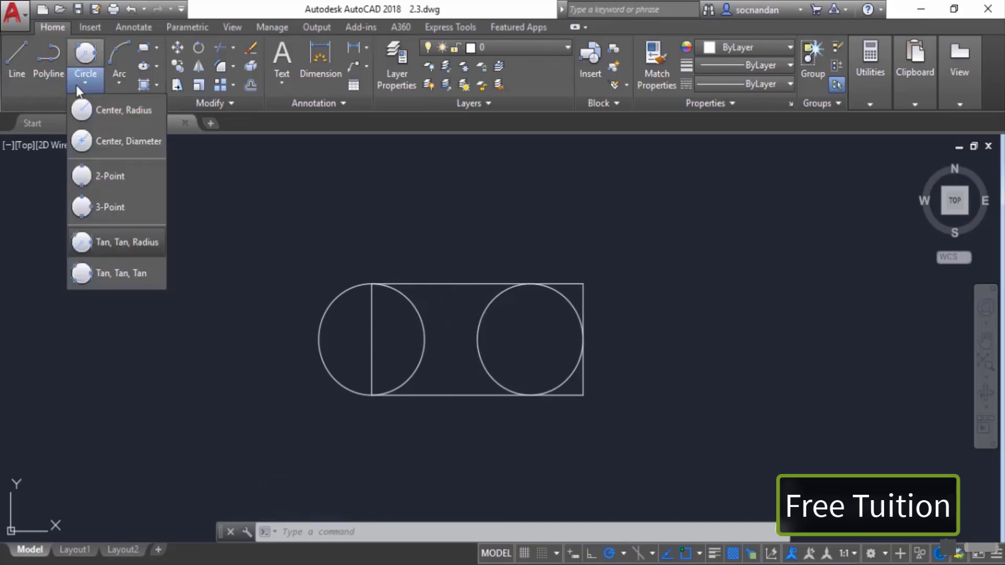
pyautogui.click(132, 273)
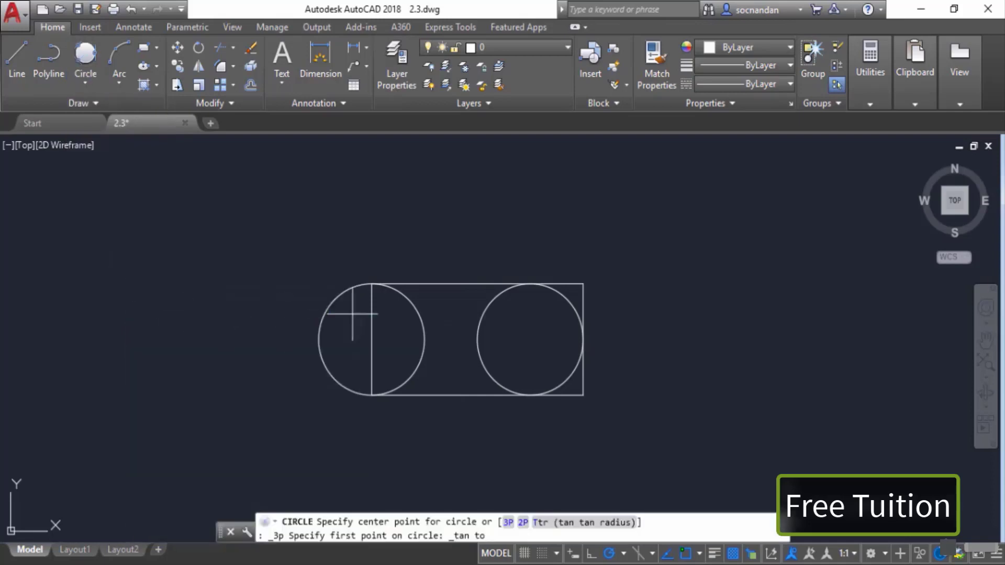
pyautogui.click(414, 304)
pyautogui.click(454, 279)
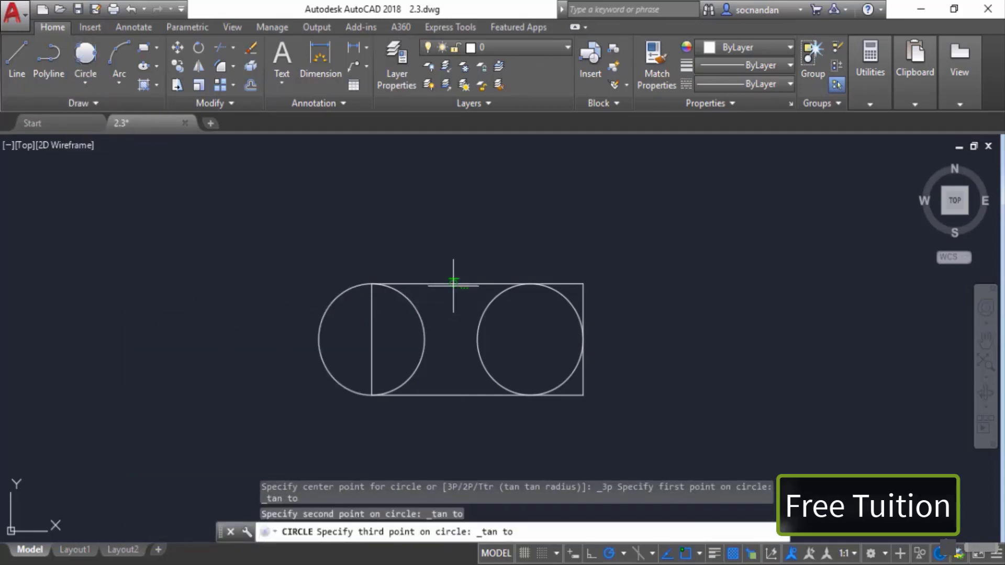
pyautogui.click(480, 323)
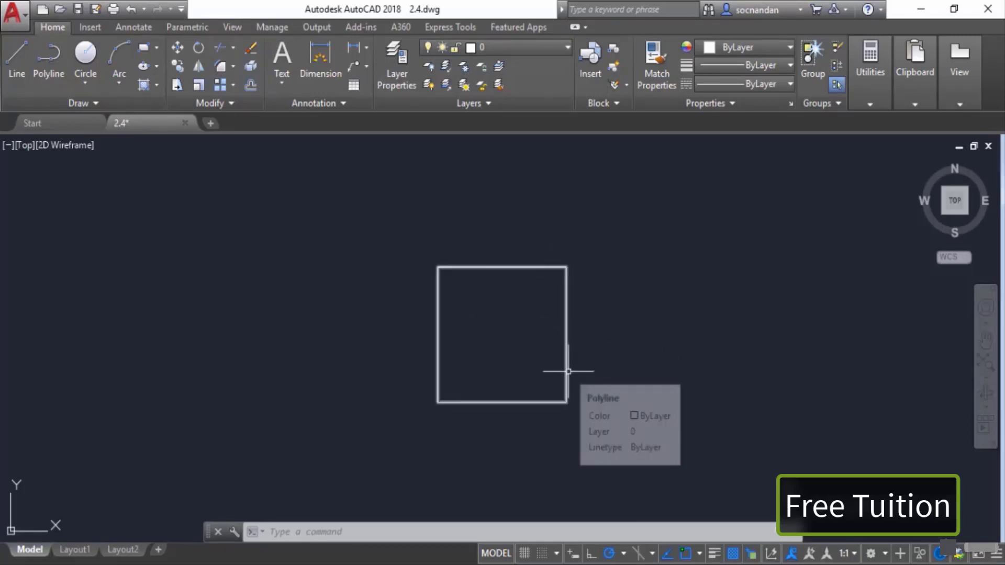
# Step: Draw a 3-Point arc from the rectangle's top-left corner through a point above it to the top-right corner
pyautogui.click(121, 82)
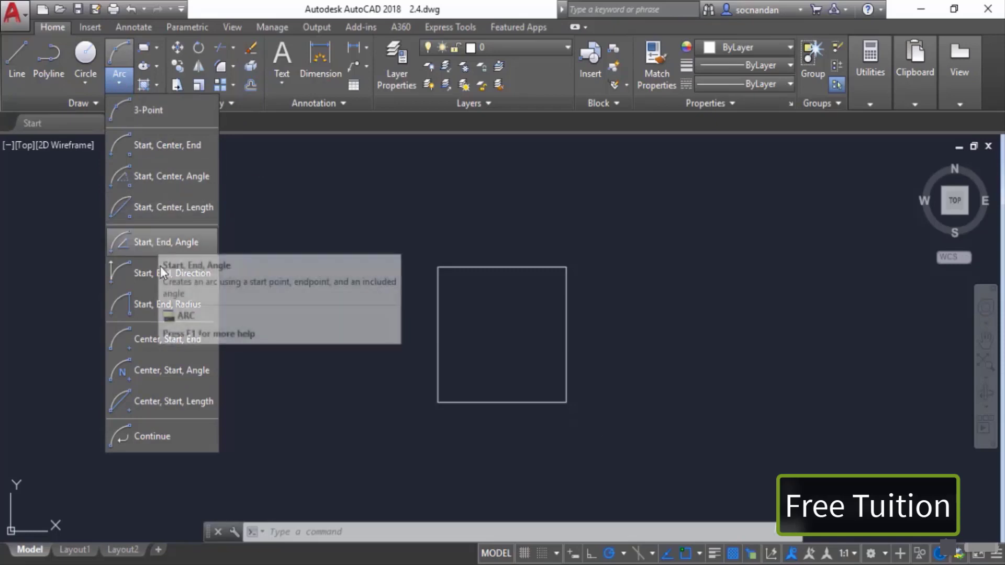
pyautogui.click(171, 113)
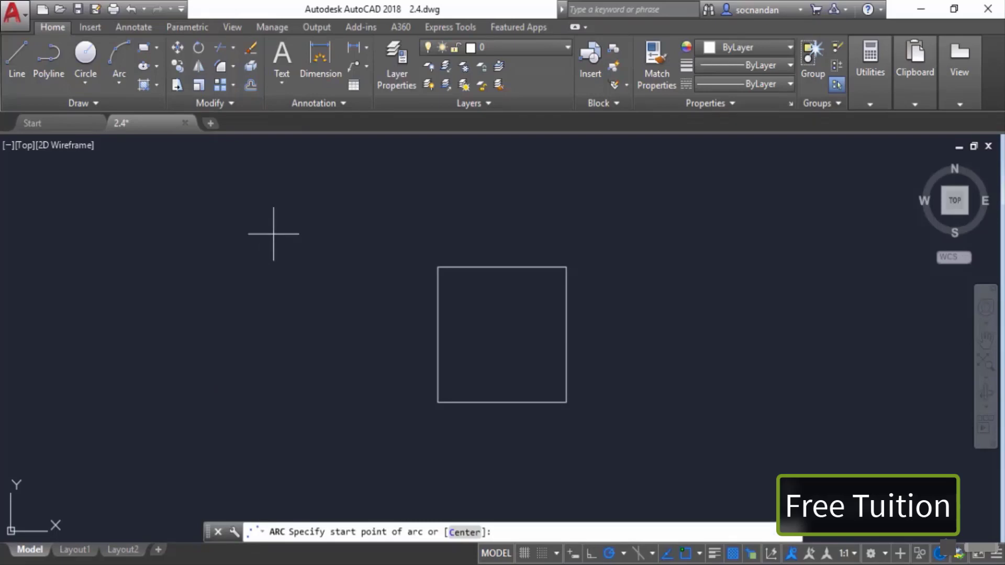
pyautogui.click(442, 259)
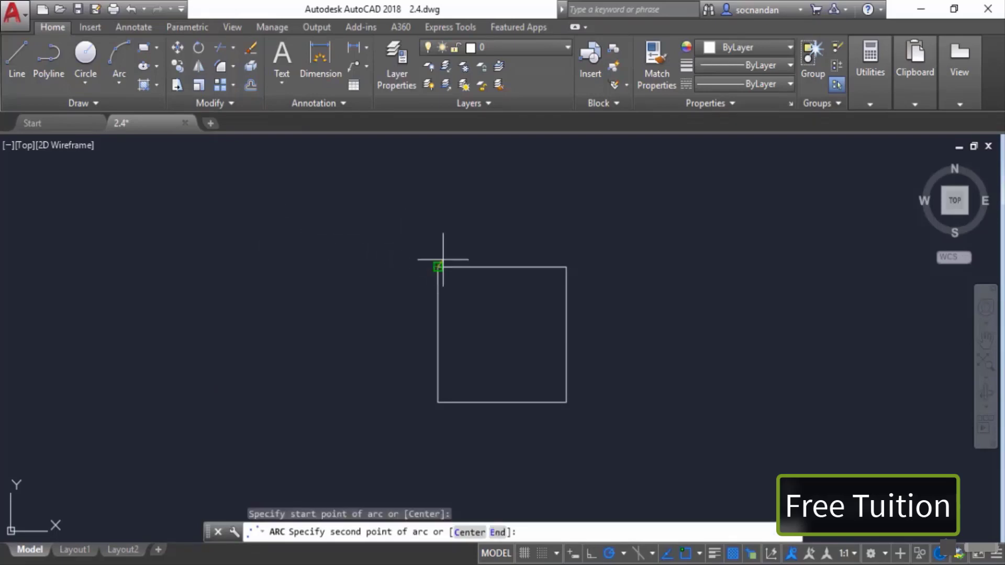
pyautogui.click(499, 222)
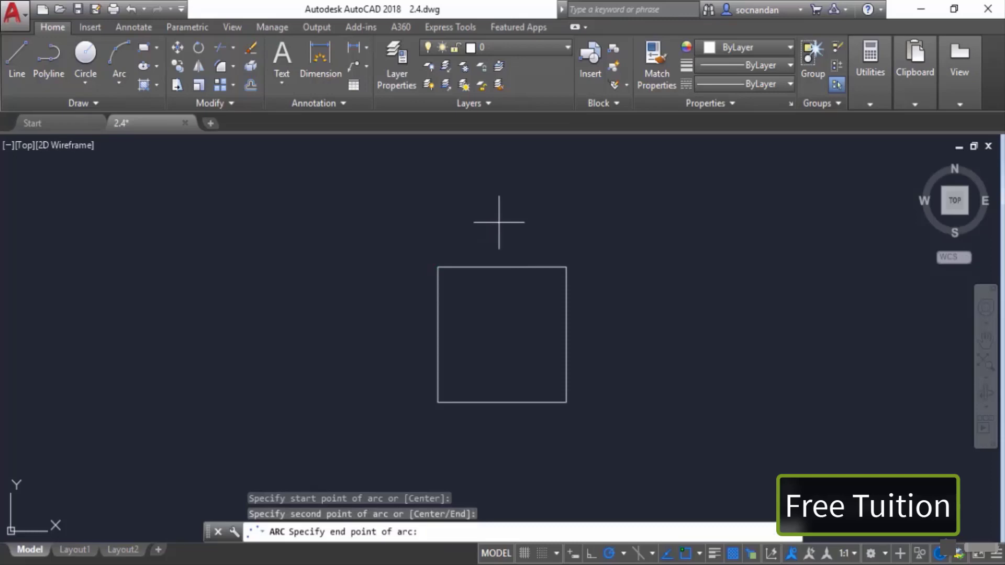
pyautogui.click(566, 267)
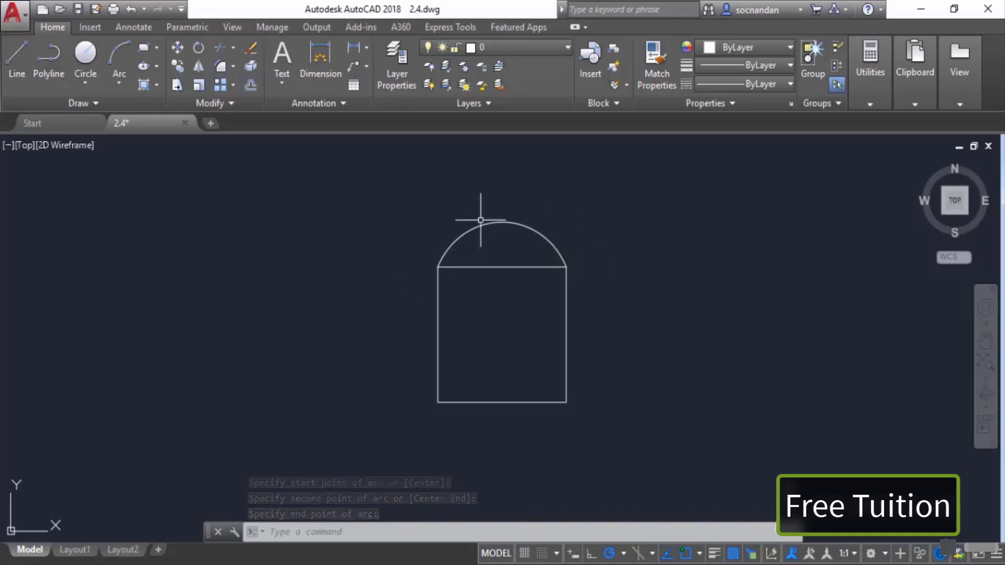
# Step: Draw a Start, Center, End arc from the bottom-right corner, centred on the bottom edge's midpoint, ending at the bottom-left corner
pyautogui.click(119, 84)
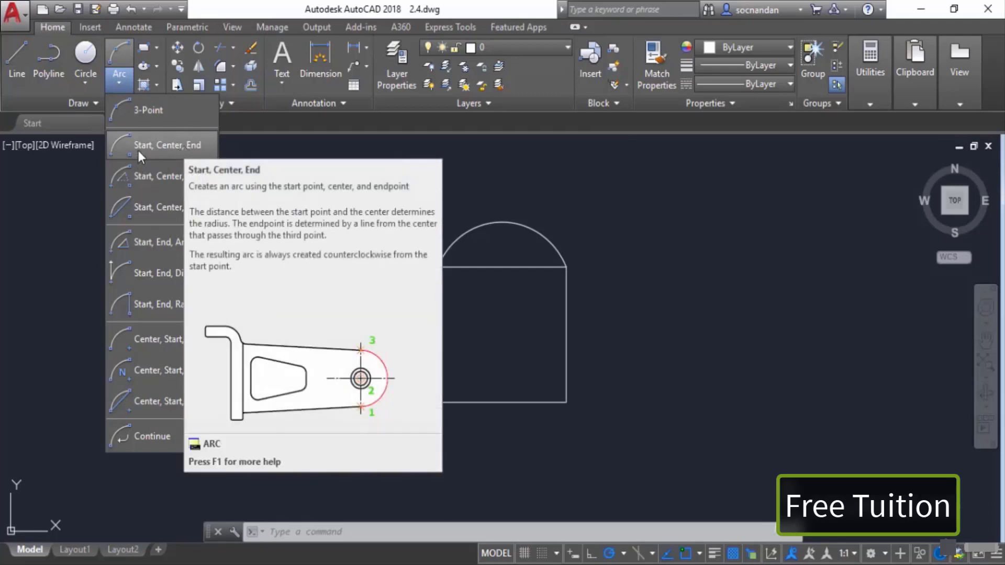
pyautogui.click(194, 149)
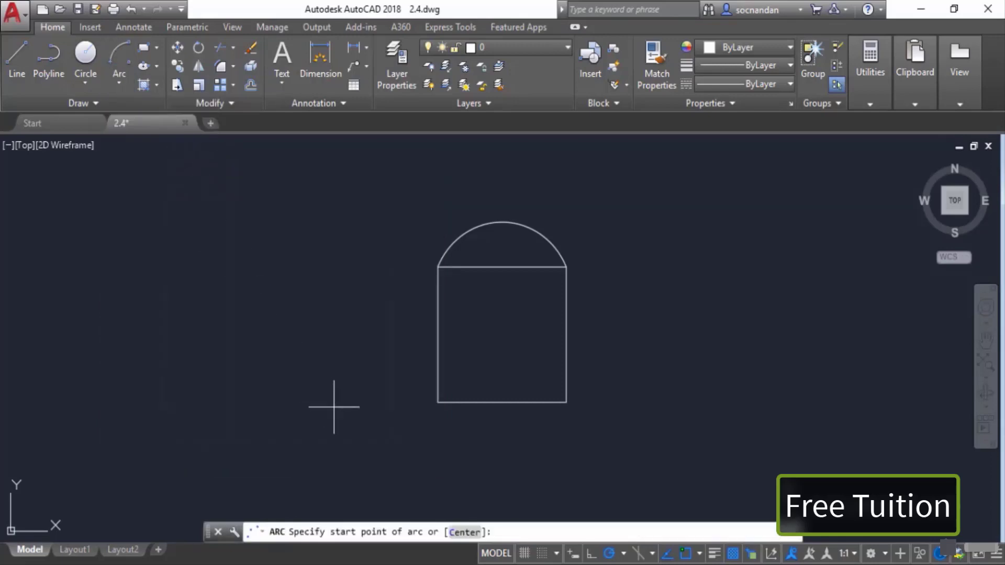
pyautogui.click(566, 402)
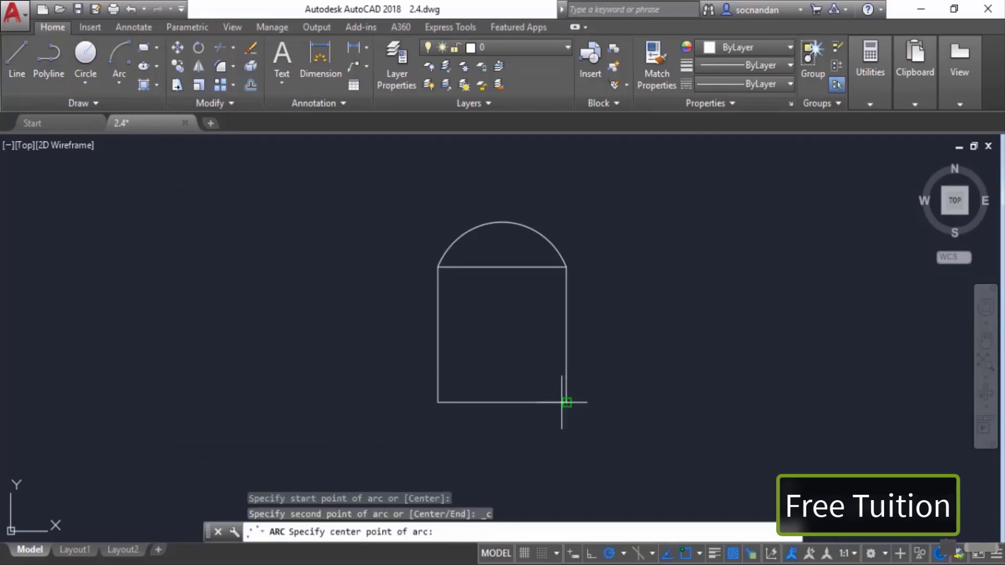
pyautogui.click(502, 402)
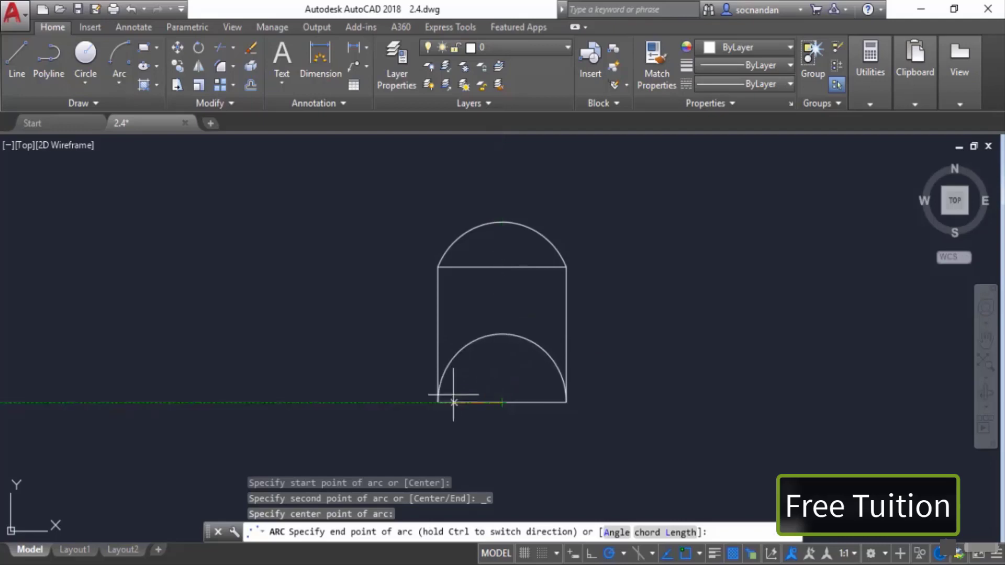
pyautogui.click(434, 405)
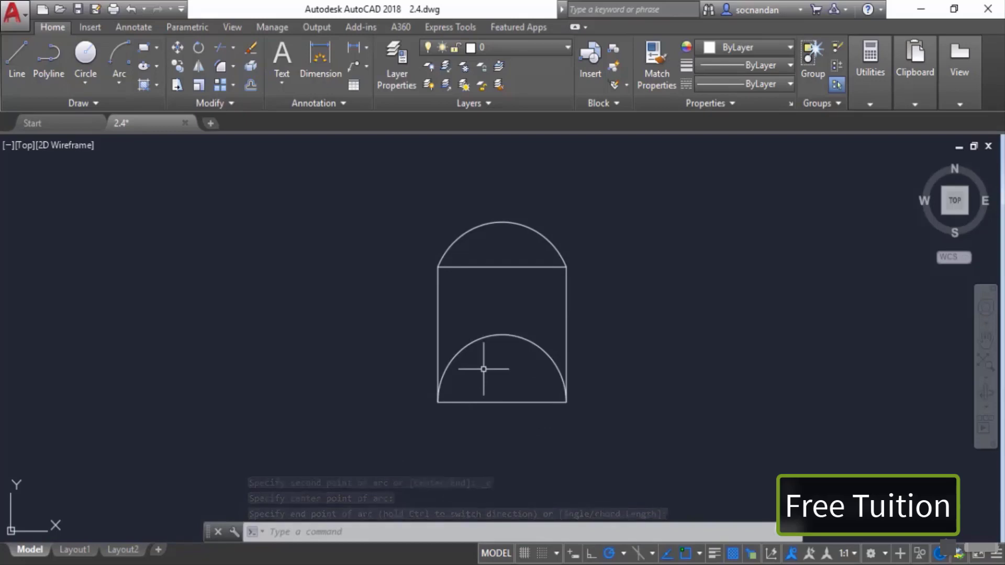
# Step: Select both arcs and erase them
pyautogui.click(119, 80)
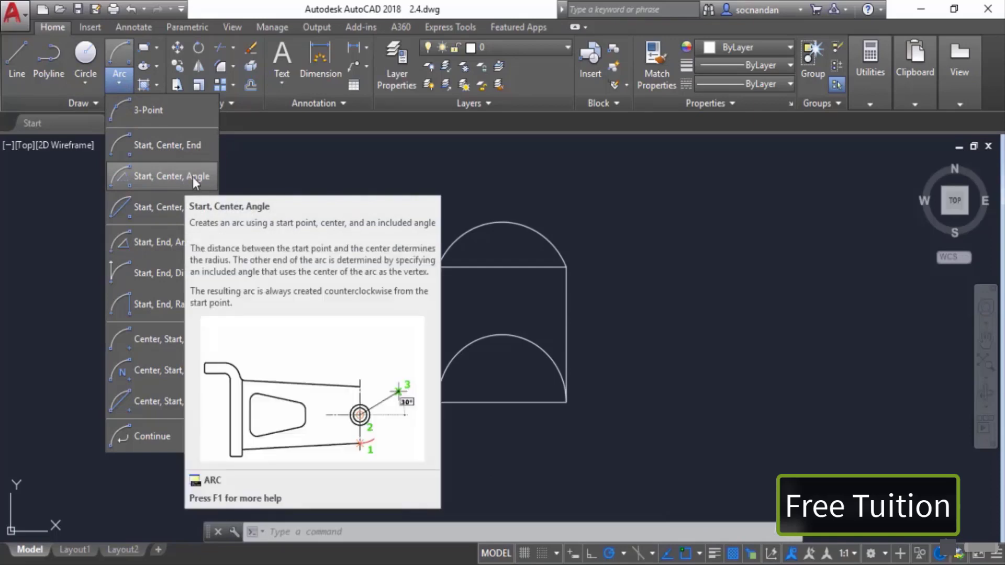
pyautogui.click(189, 178)
pyautogui.click(472, 224)
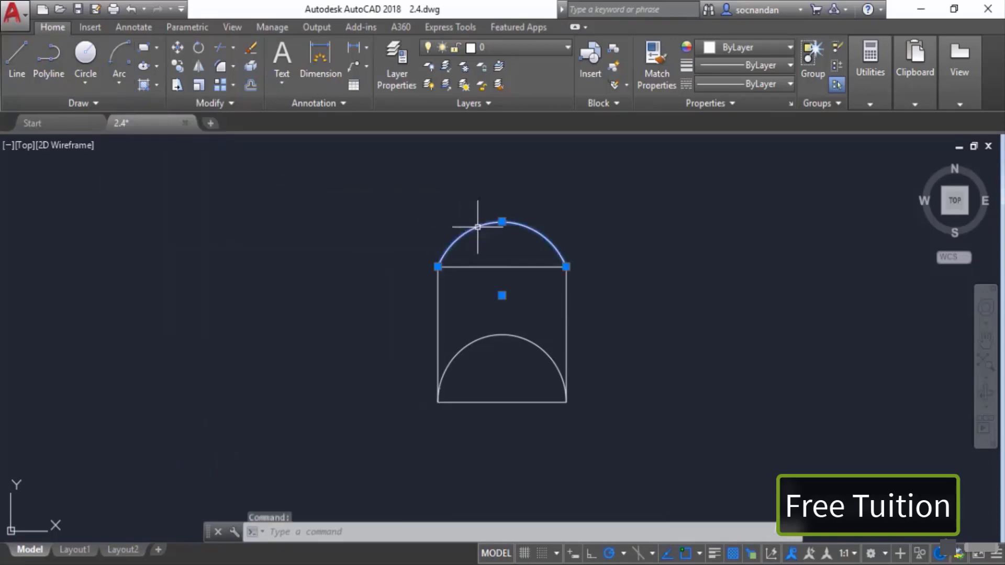
pyautogui.click(464, 345)
pyautogui.rightClick(357, 282)
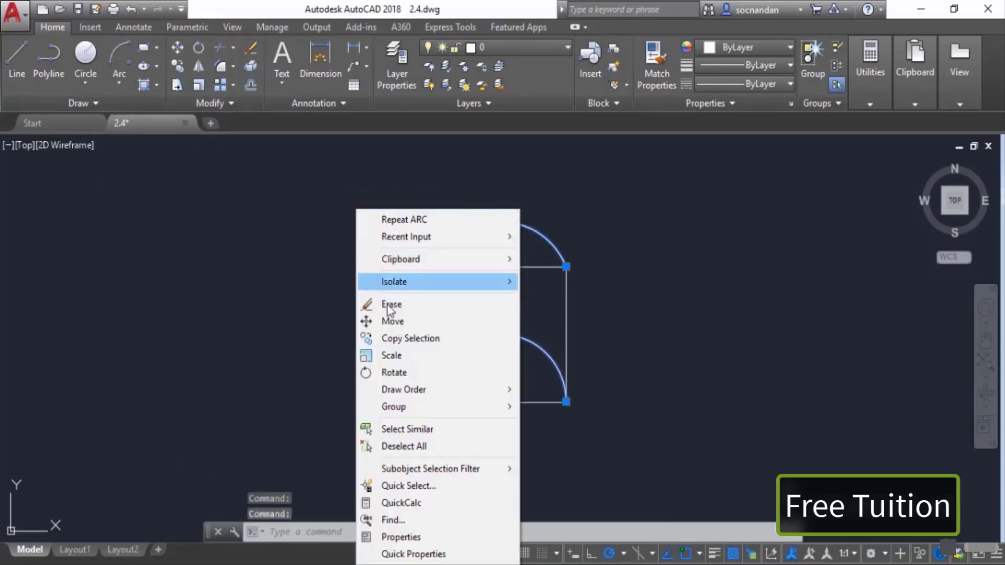
pyautogui.click(392, 309)
# Step: Draw a Start, Center, Angle arc from the bottom-right corner, centred on the bottom edge's midpoint, with an included angle of 30
pyautogui.click(120, 85)
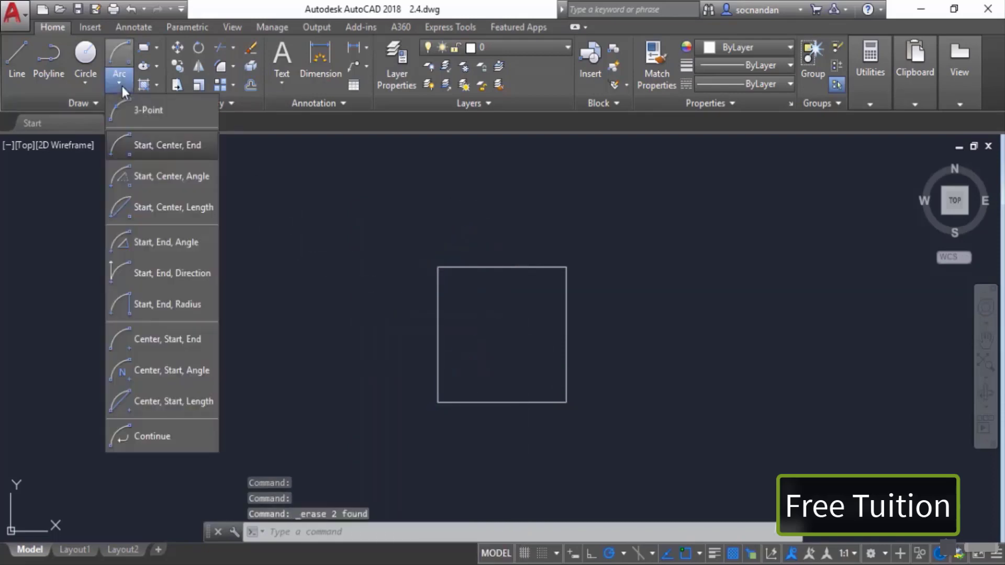
pyautogui.click(173, 177)
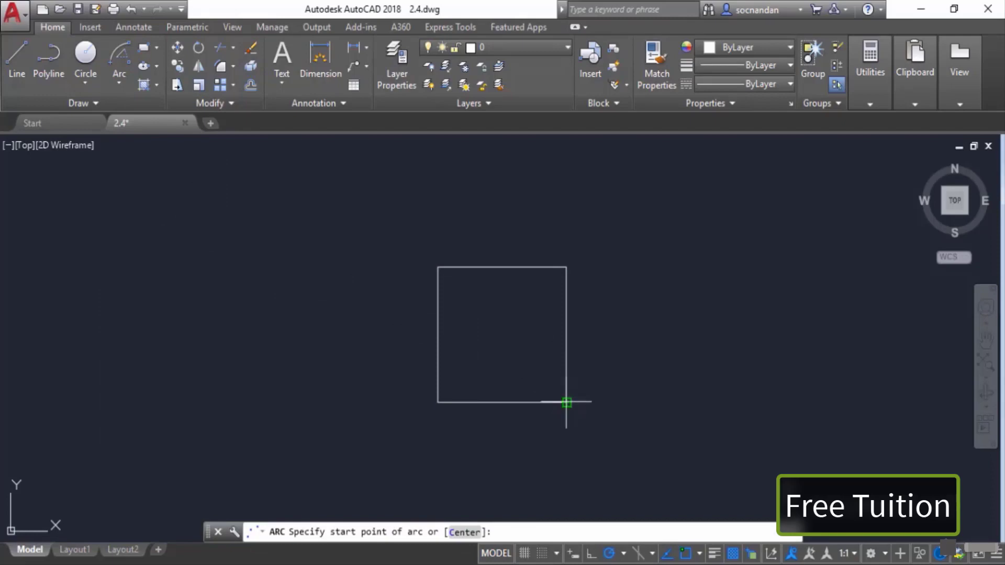
pyautogui.click(566, 403)
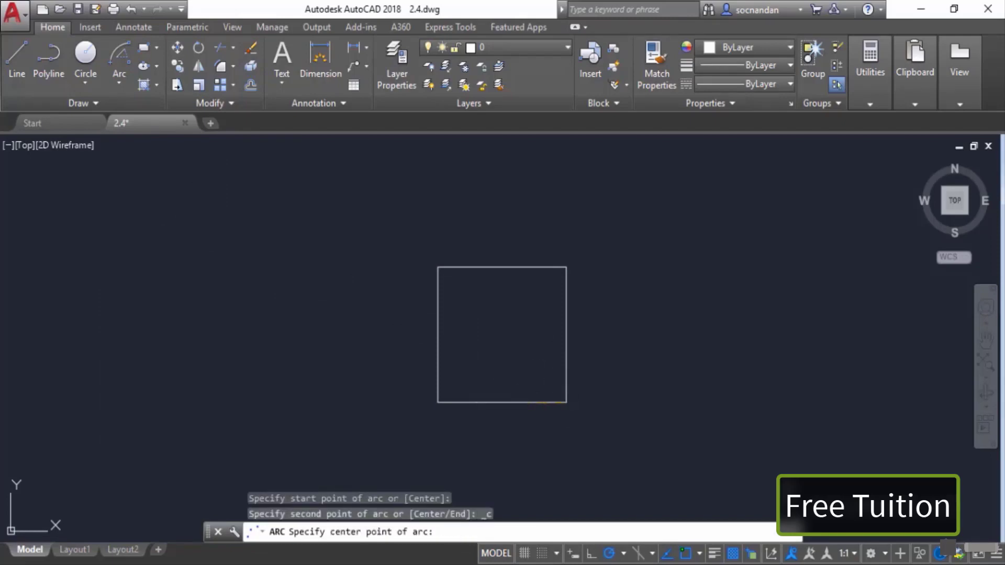
pyautogui.click(501, 402)
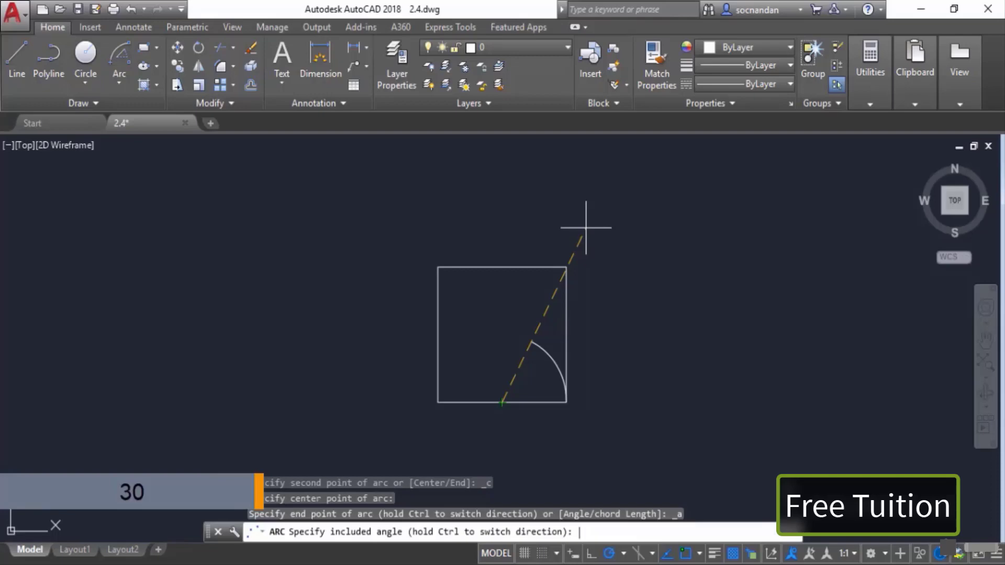
pyautogui.write('30')
pyautogui.press('Return')
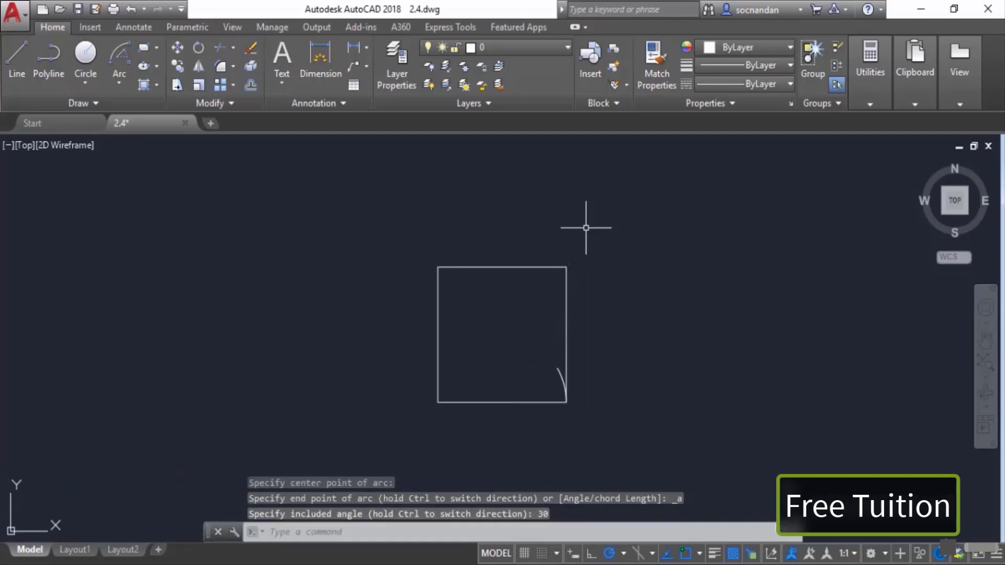
pyautogui.click(21, 71)
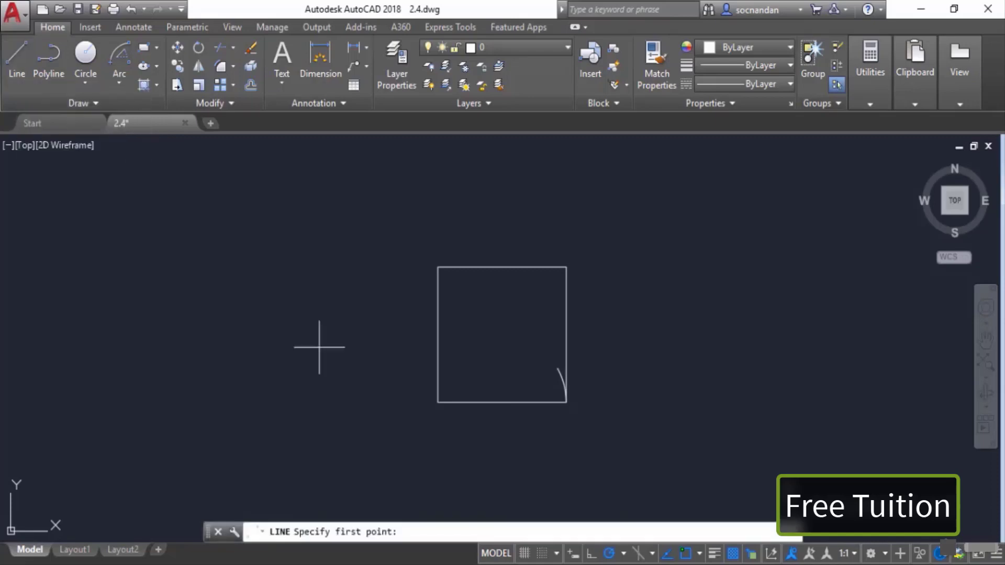
pyautogui.click(438, 402)
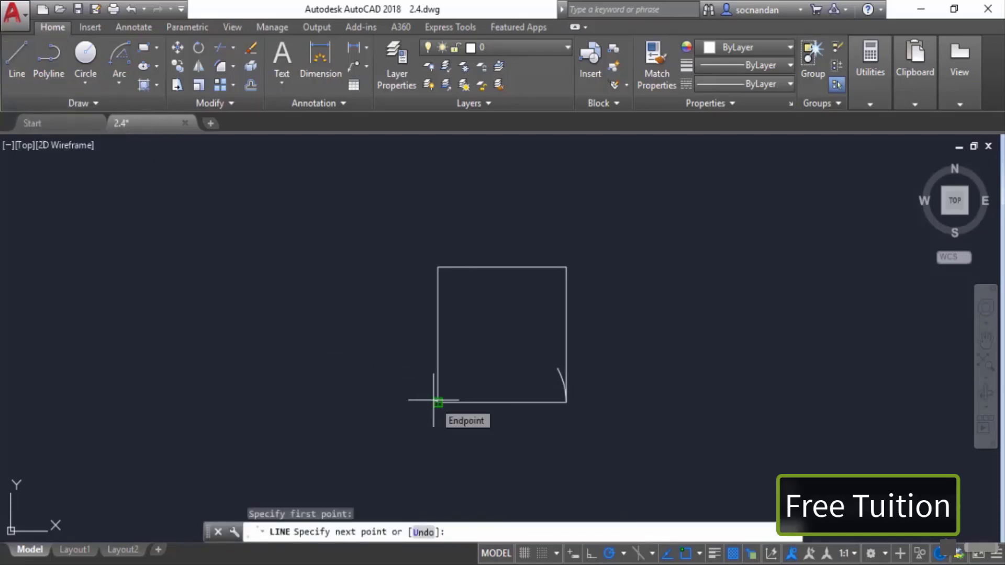
pyautogui.press('Escape')
# Step: Draw a line from the bottom edge's midpoint to the arc's upper end
pyautogui.press('Return')
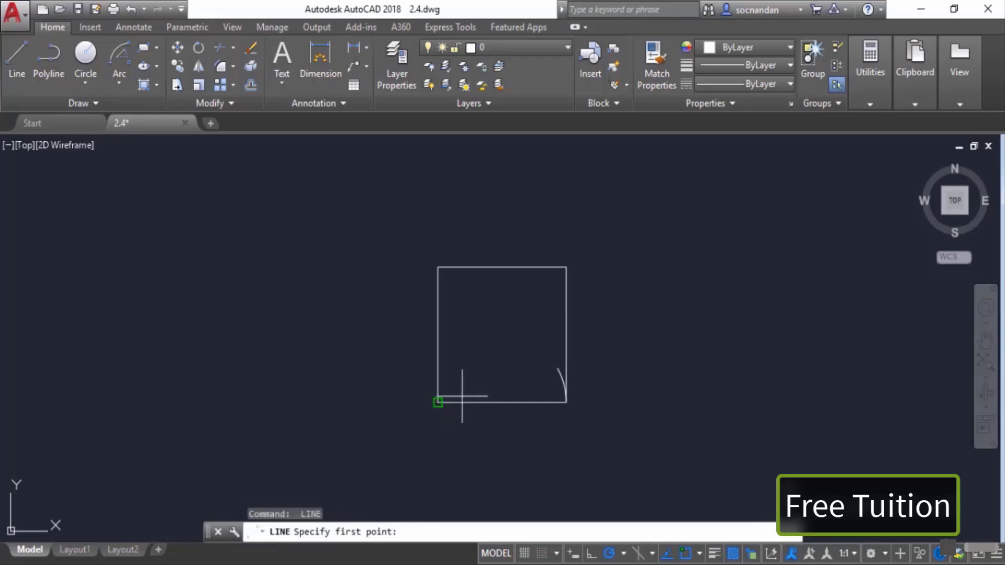
pyautogui.click(502, 401)
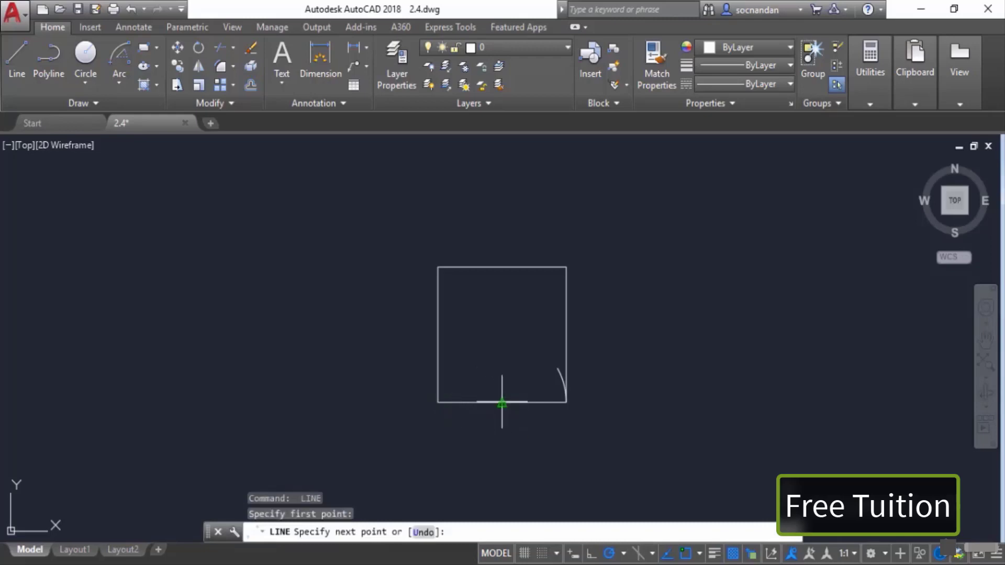
pyautogui.click(557, 368)
pyautogui.press('Return')
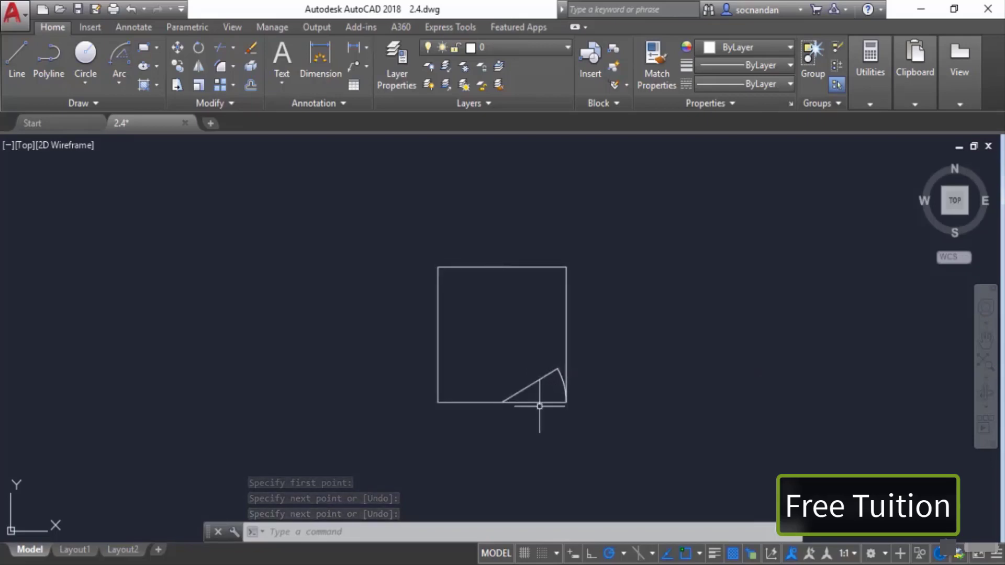
# Step: Add an angular dimension between the new line and the rectangle's bottom edge
pyautogui.click(366, 47)
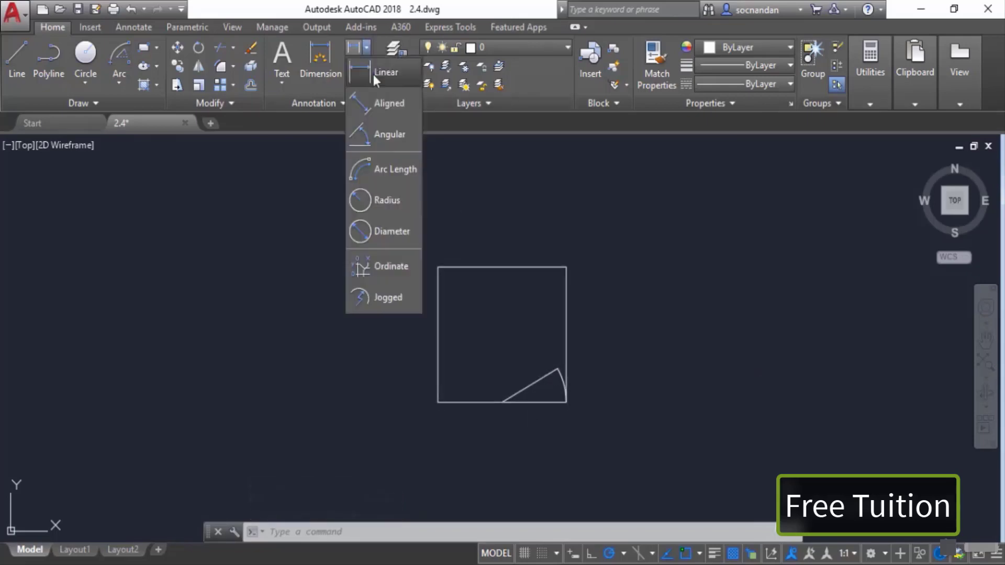
pyautogui.click(387, 135)
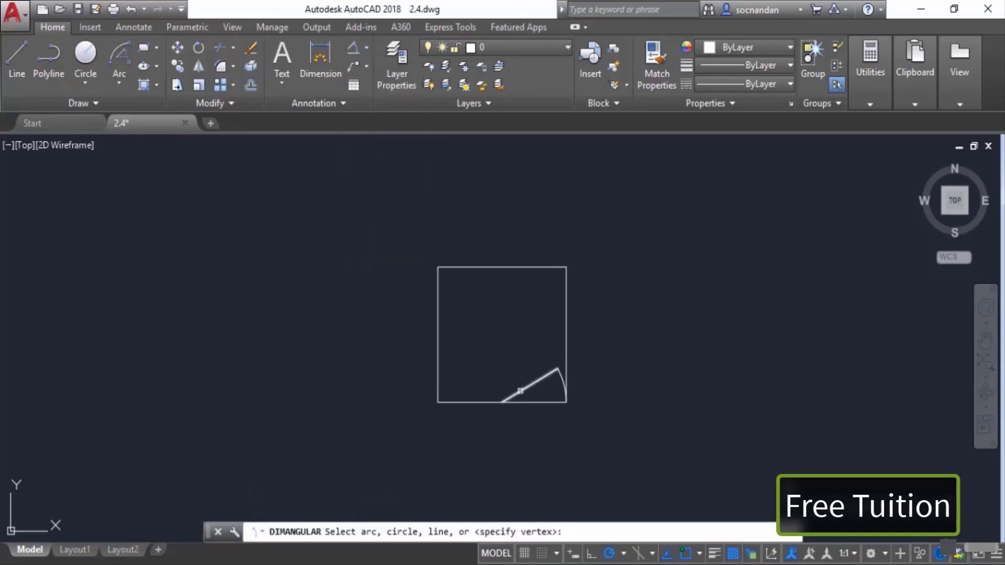
pyautogui.click(520, 390)
pyautogui.click(511, 402)
pyautogui.scroll(5, 541, 393)
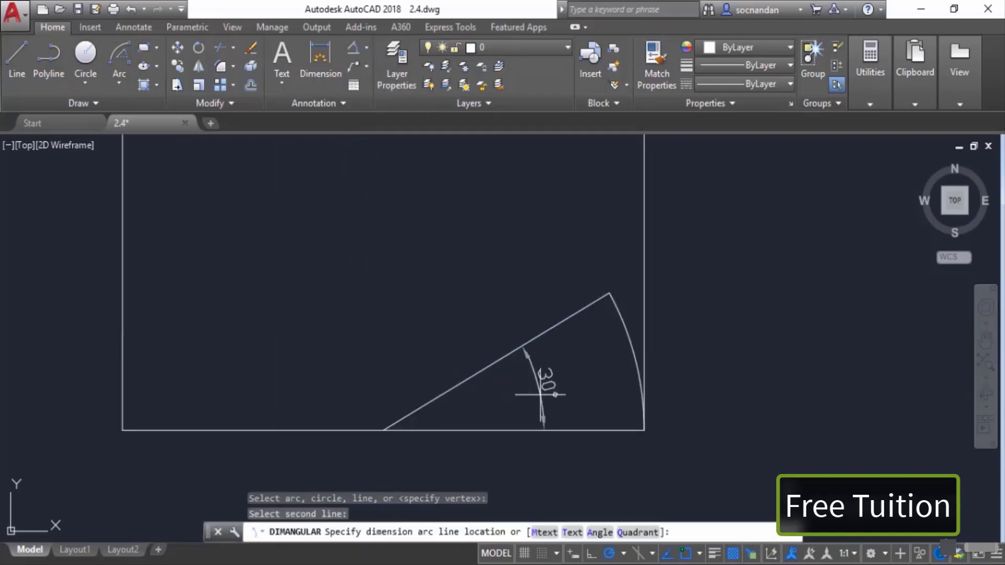
pyautogui.click(564, 391)
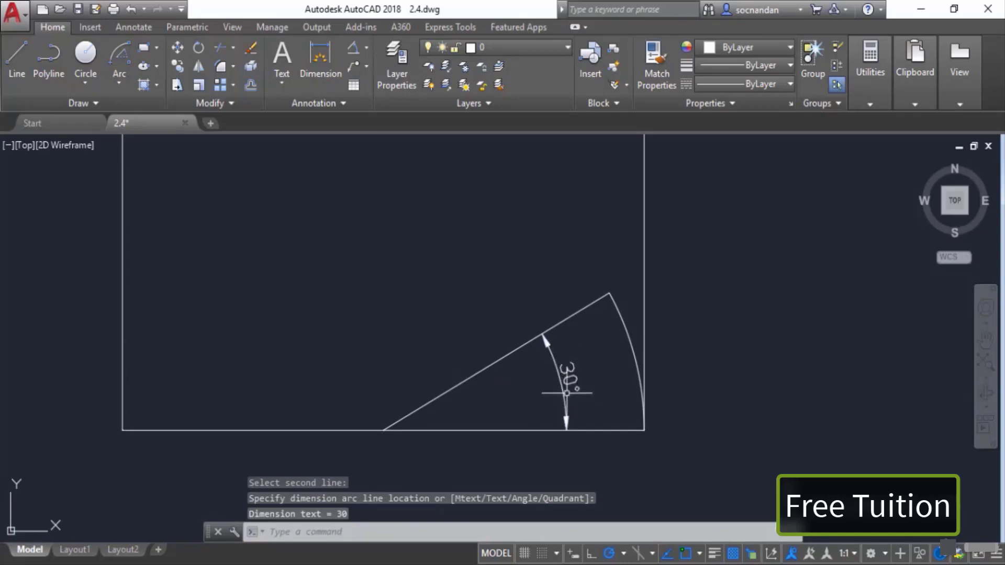
# Step: Select the arc, the angled line and the angular dimension with a selection window and erase them
pyautogui.click(633, 413)
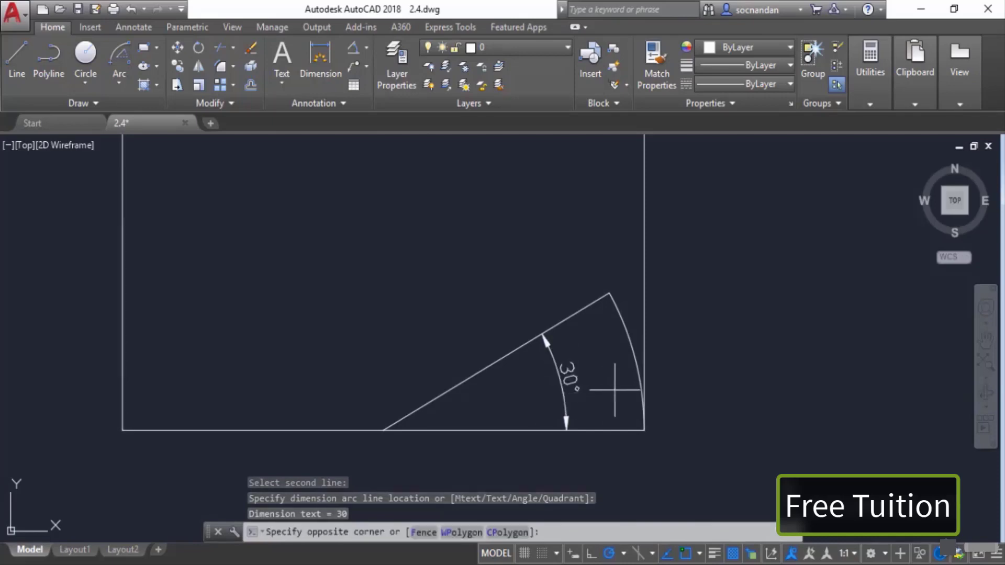
pyautogui.click(523, 253)
pyautogui.rightClick(522, 252)
pyautogui.click(542, 303)
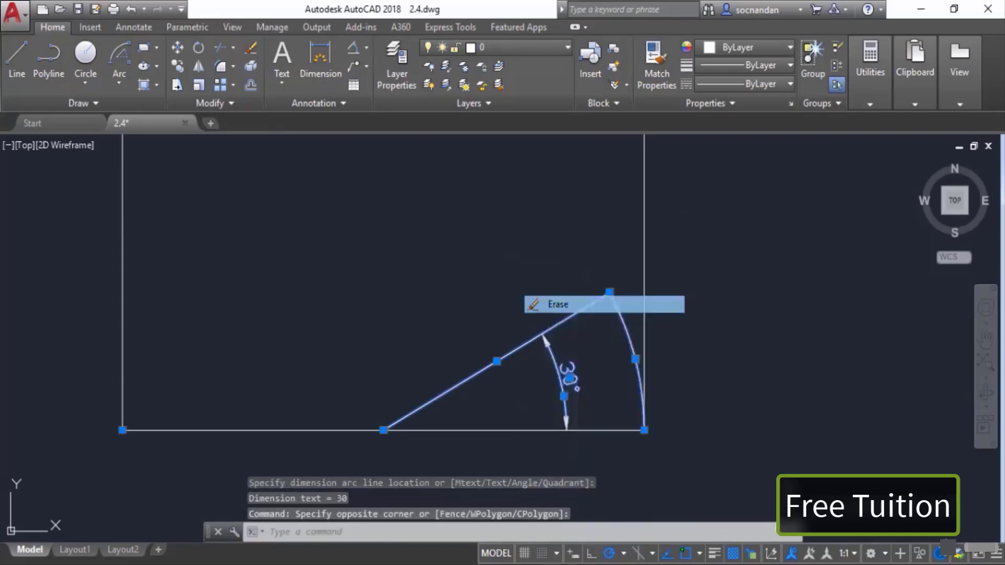
pyautogui.scroll(-3, 550, 306)
pyautogui.moveTo(547, 295); pyautogui.dragTo(534, 352, button='middle')
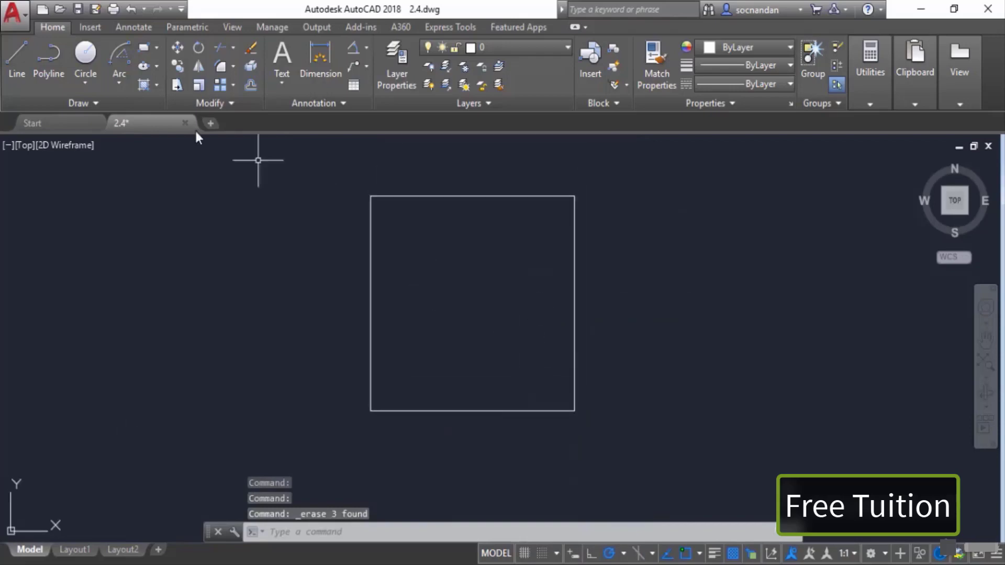
# Step: Draw a Start, Center, Length arc from the rectangle's bottom-right corner, centred on the bottom edge's midpoint, with a chord length of 60
pyautogui.click(128, 81)
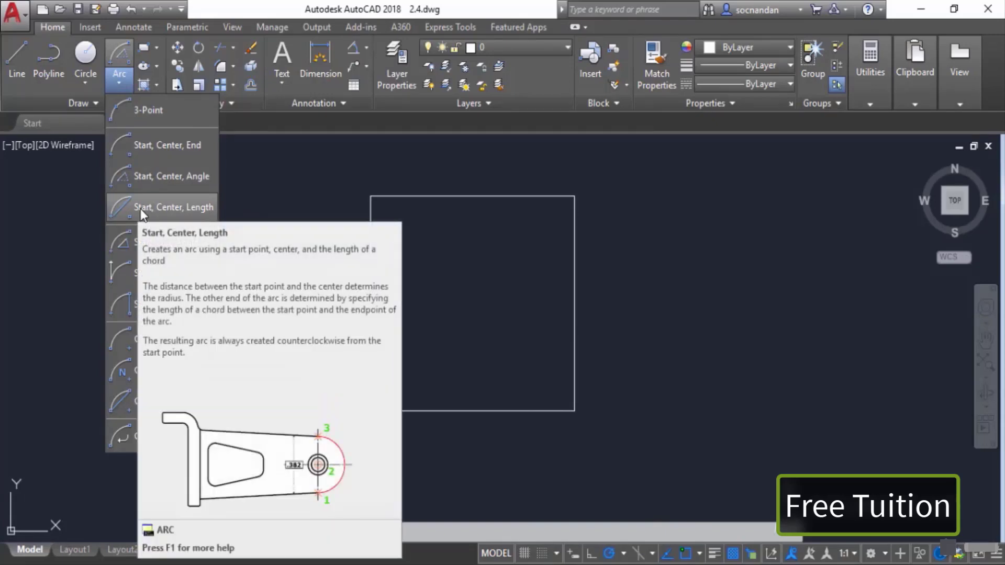
pyautogui.click(199, 206)
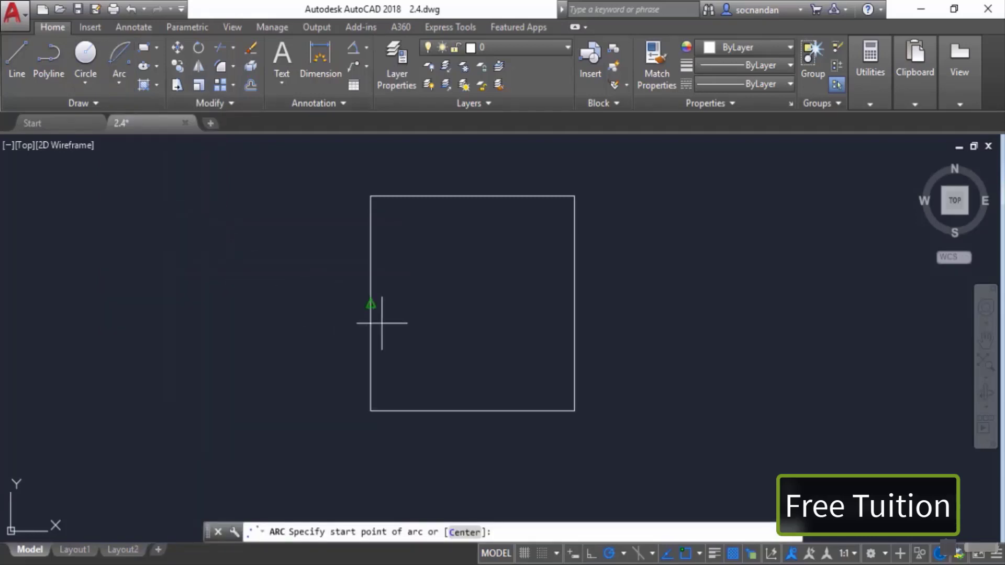
pyautogui.click(574, 411)
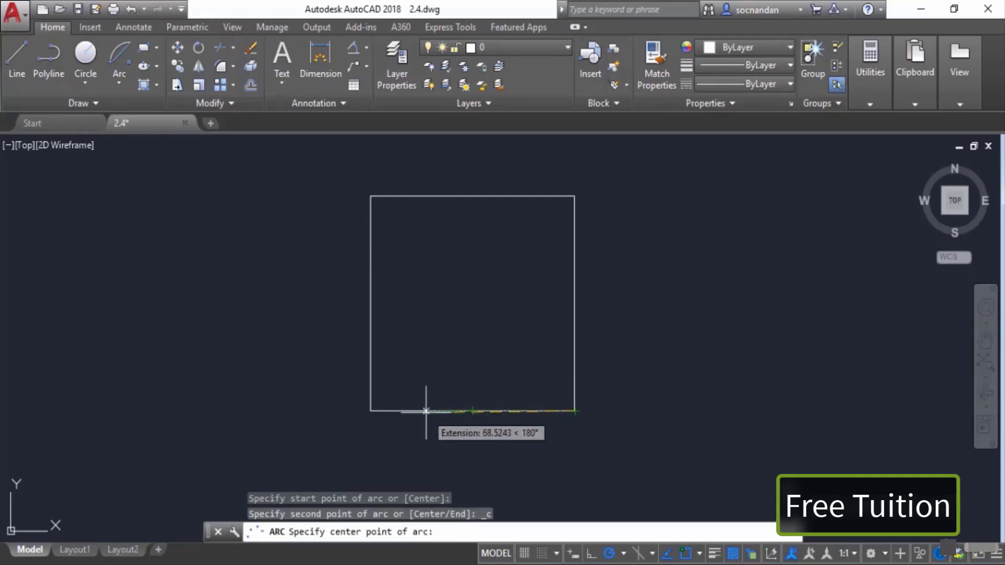
pyautogui.click(472, 412)
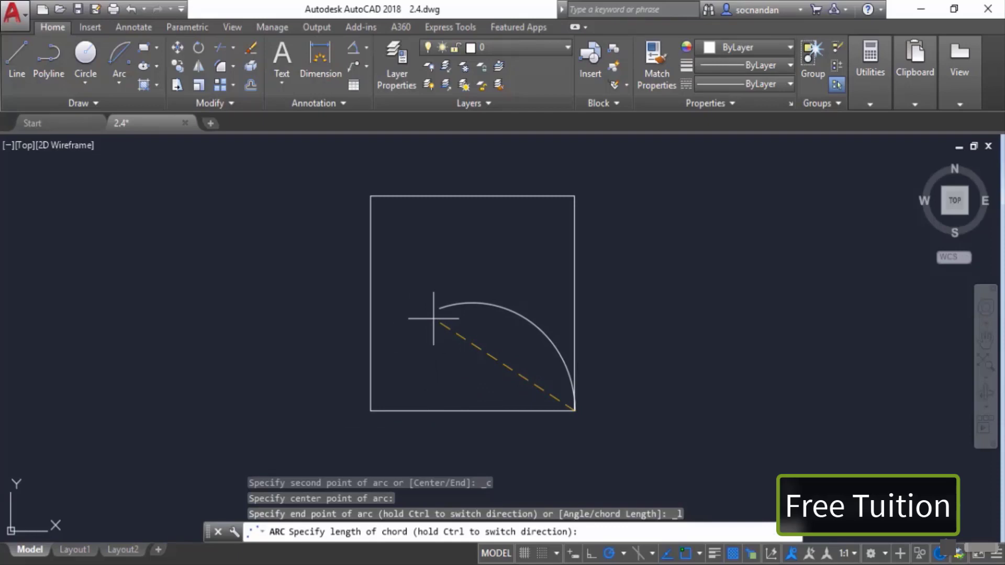
pyautogui.write('0')
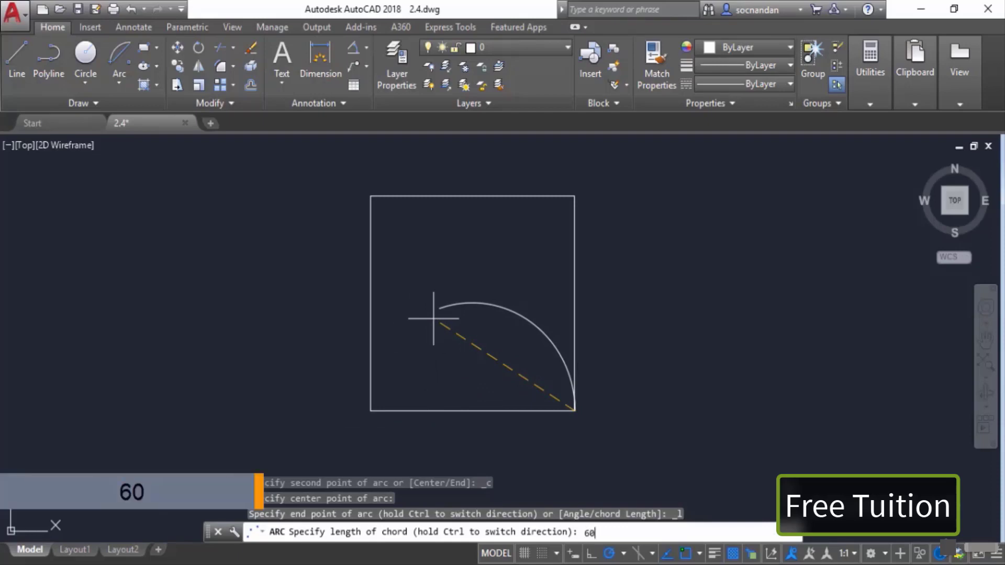
pyautogui.press('Return')
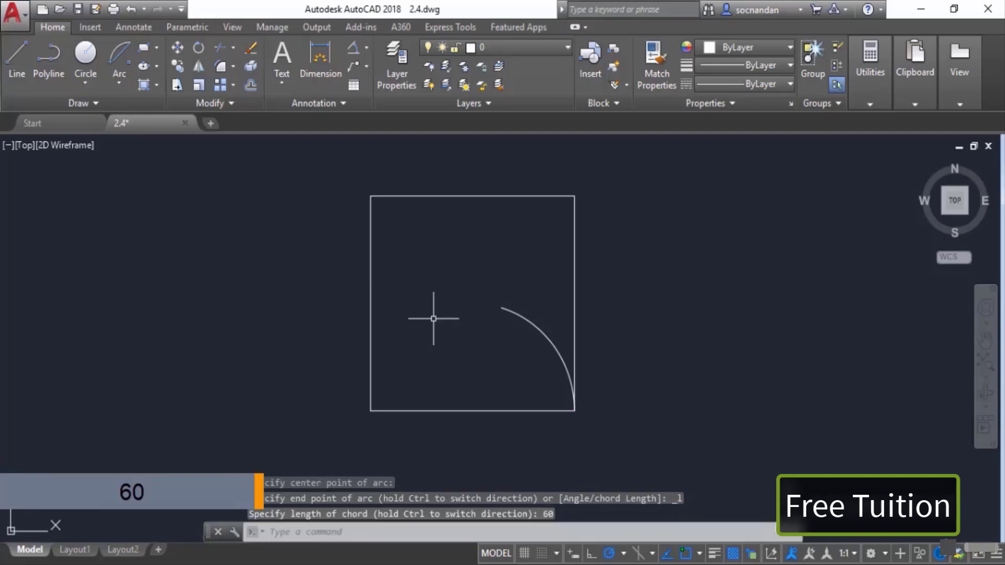
# Step: Draw a line from the arc's upper end to the rectangle's bottom-right corner
pyautogui.click(17, 58)
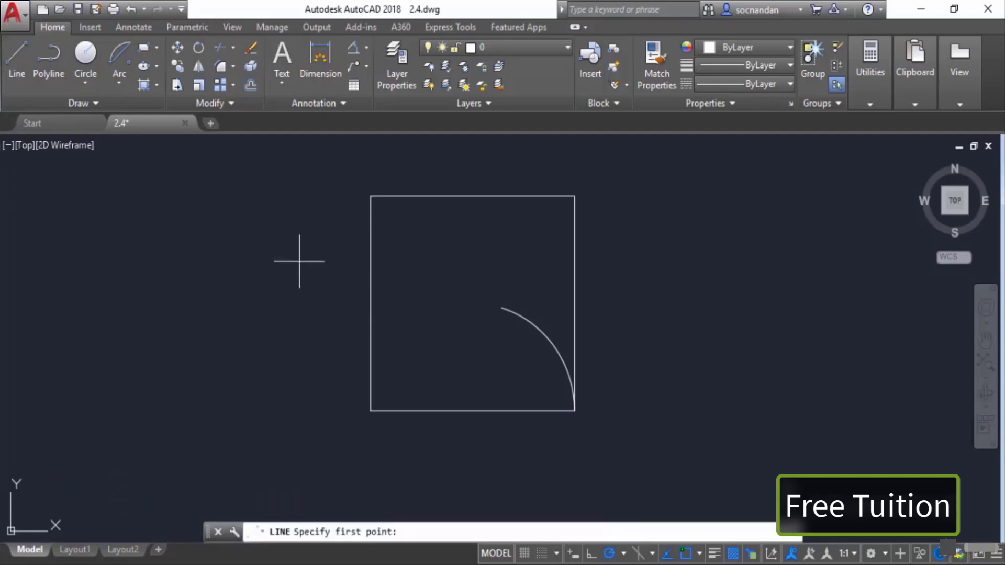
pyautogui.click(501, 307)
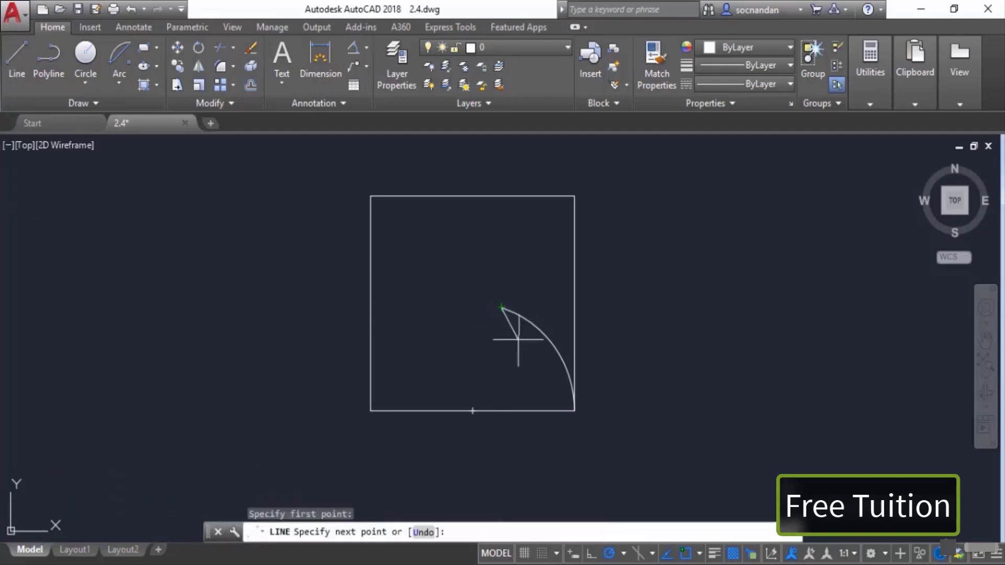
pyautogui.click(574, 411)
pyautogui.rightClick(641, 390)
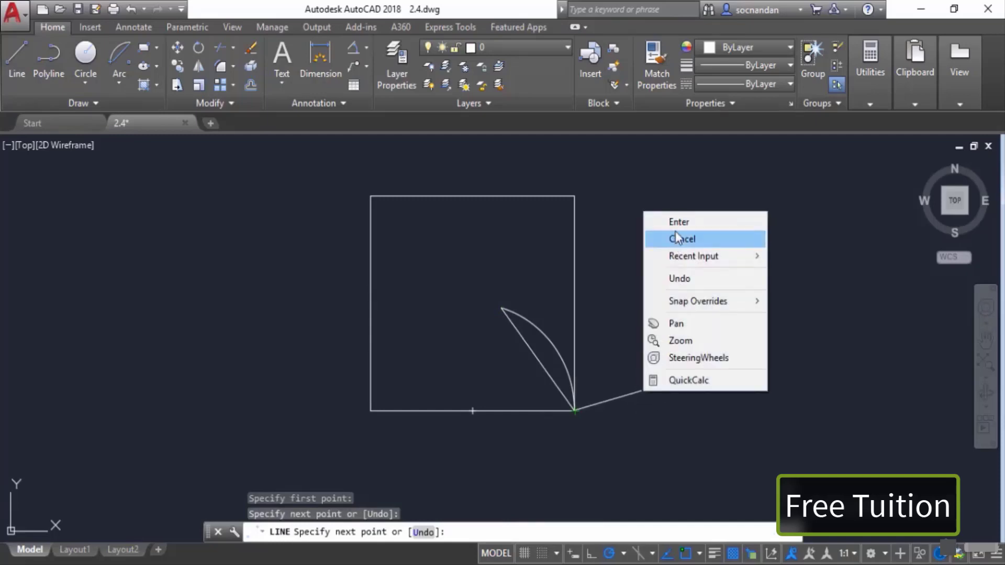
pyautogui.click(661, 222)
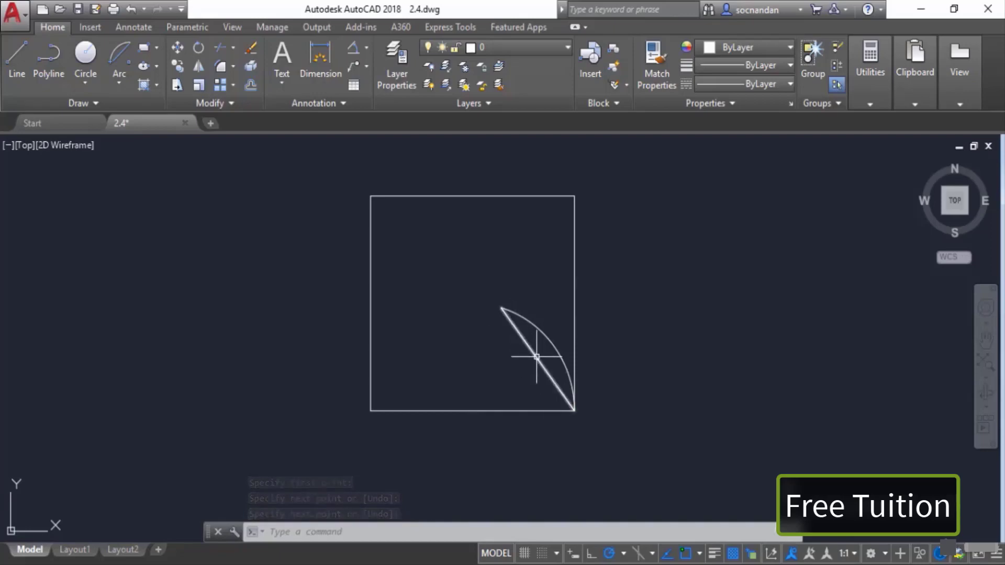
# Step: Select the arc and its chord line with a selection window and erase them
pyautogui.click(551, 315)
pyautogui.click(469, 359)
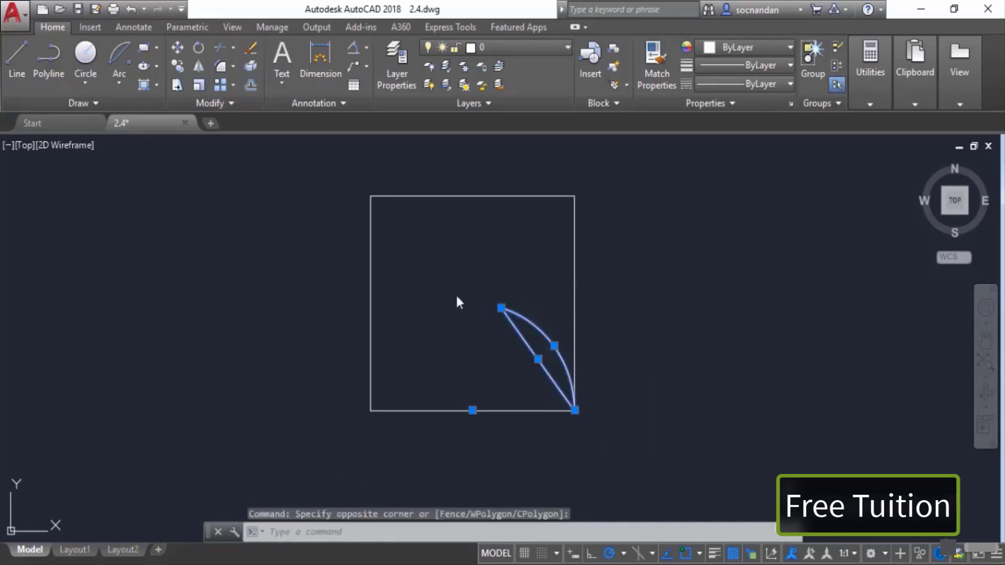
pyautogui.rightClick(456, 294)
pyautogui.click(480, 302)
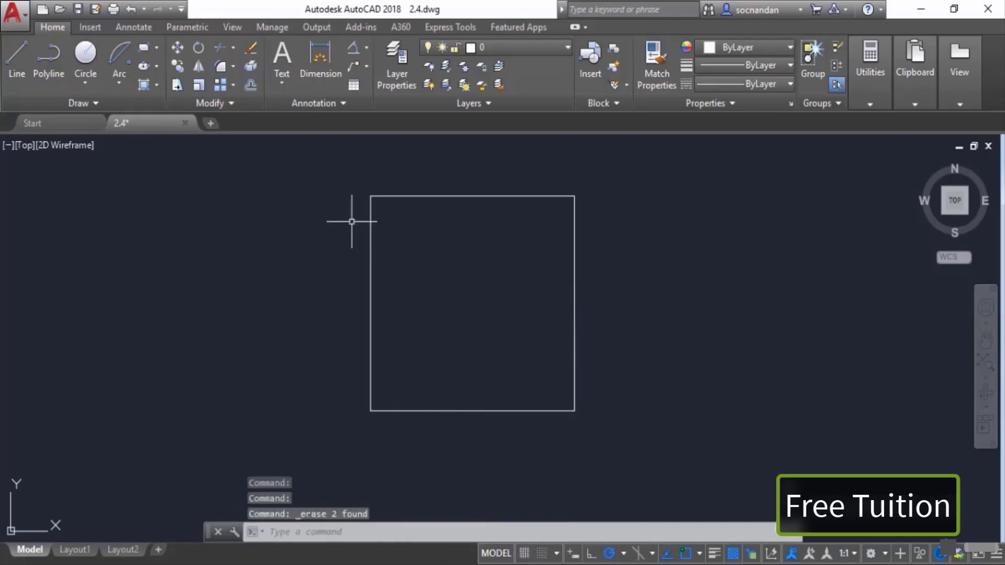
# Step: Draw a Start, End, Angle arc from the bottom-right corner to the bottom-left corner with an included angle of 90
pyautogui.click(116, 84)
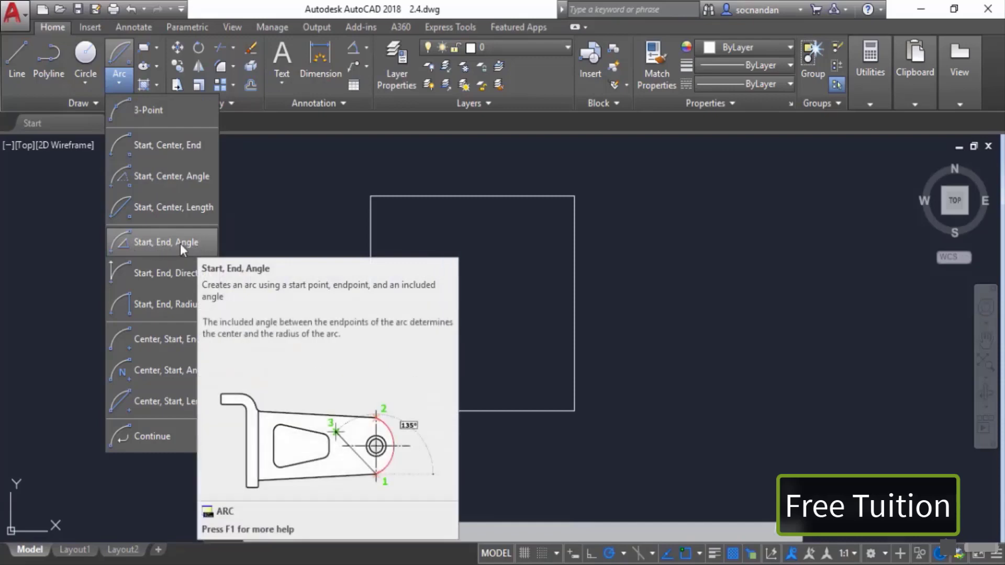
pyautogui.click(197, 241)
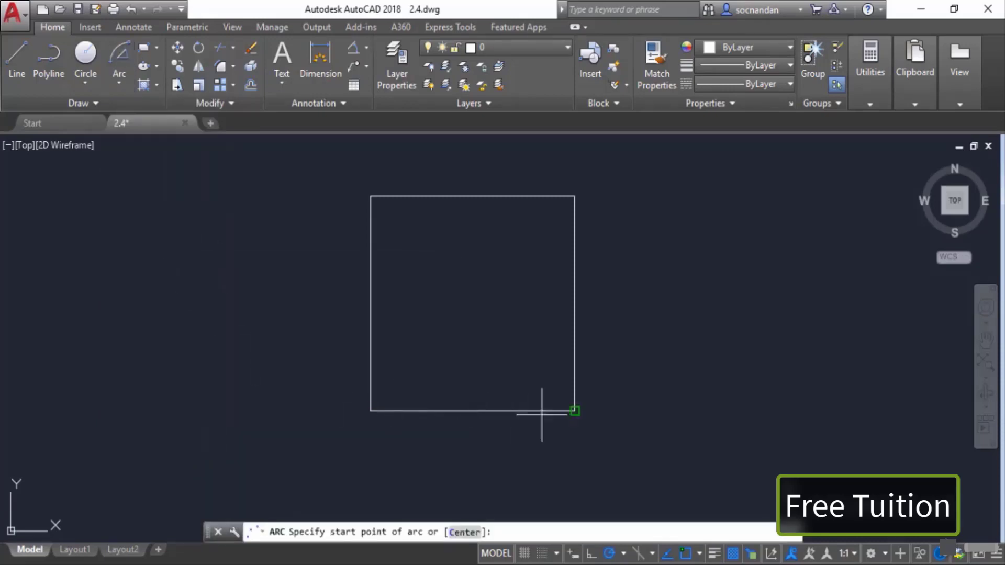
pyautogui.click(575, 411)
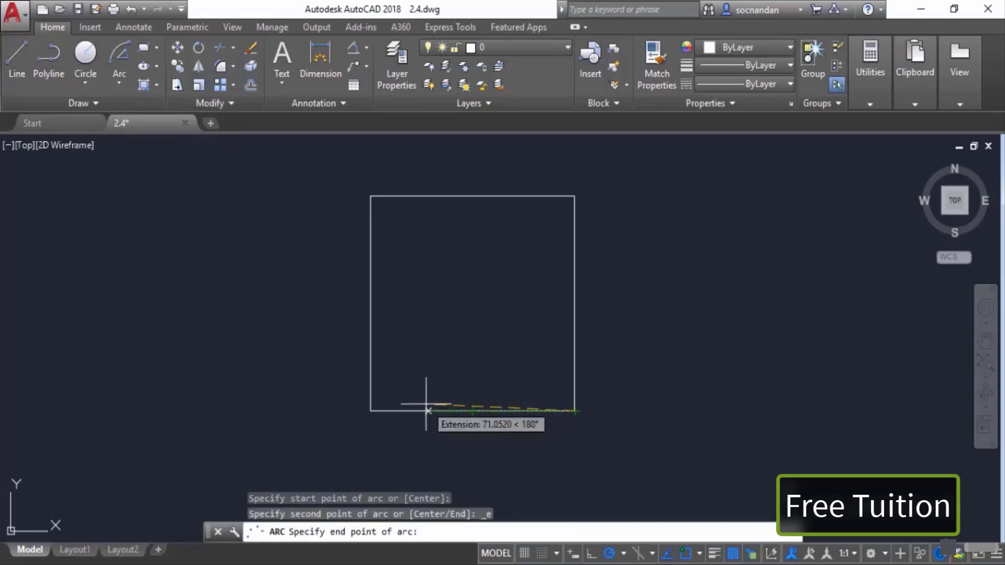
pyautogui.click(370, 411)
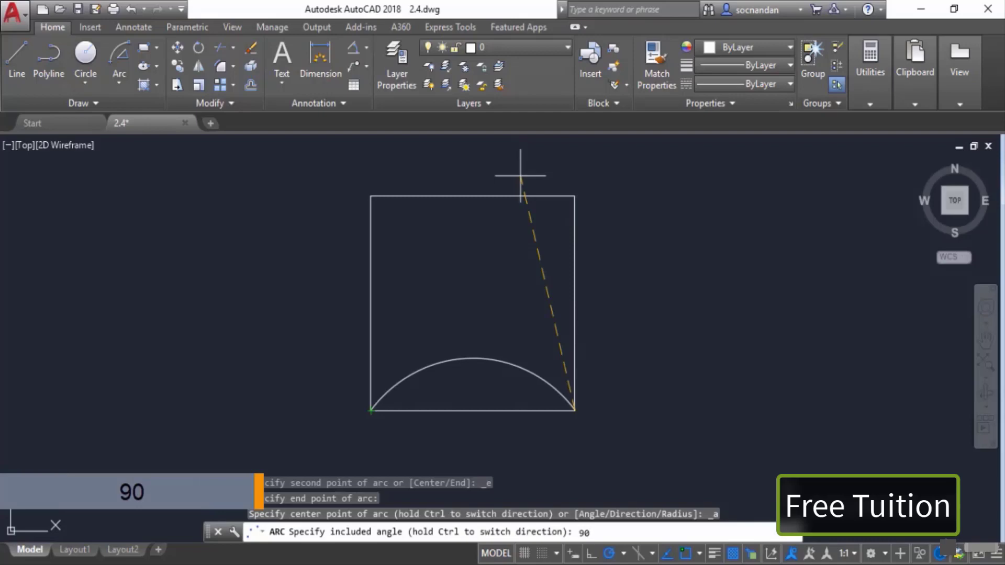
pyautogui.press('Return')
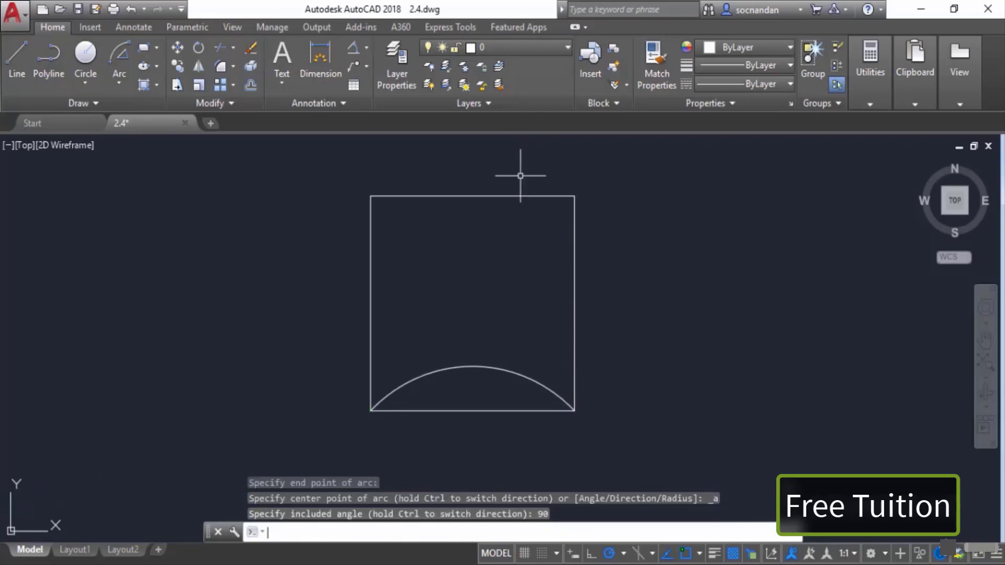
# Step: Draw lines from the bottom-left corner to the arc's centre and on to the bottom-right corner
pyautogui.scroll(-2, 522, 298)
pyautogui.moveTo(520, 408); pyautogui.dragTo(488, 357, button='middle')
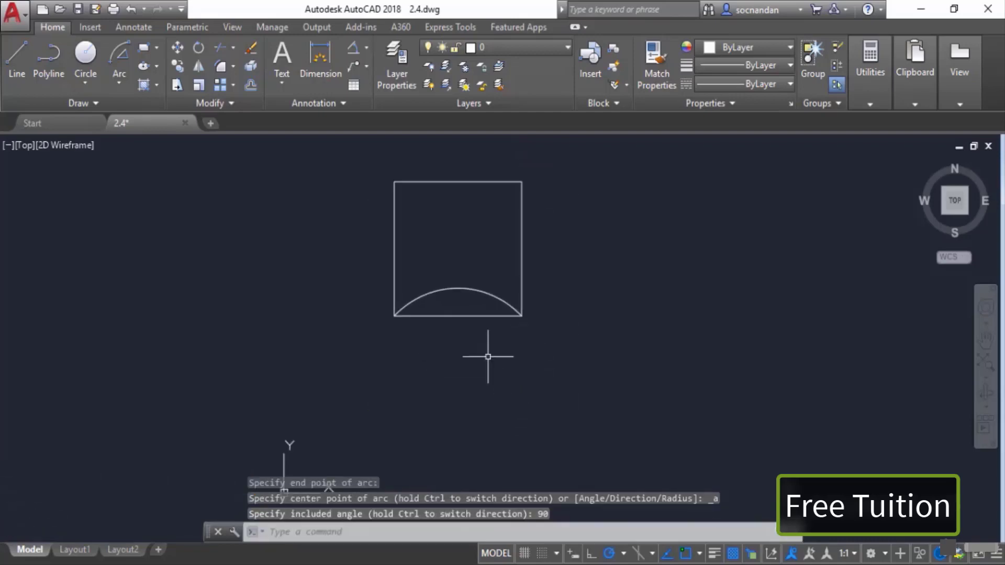
pyautogui.click(17, 61)
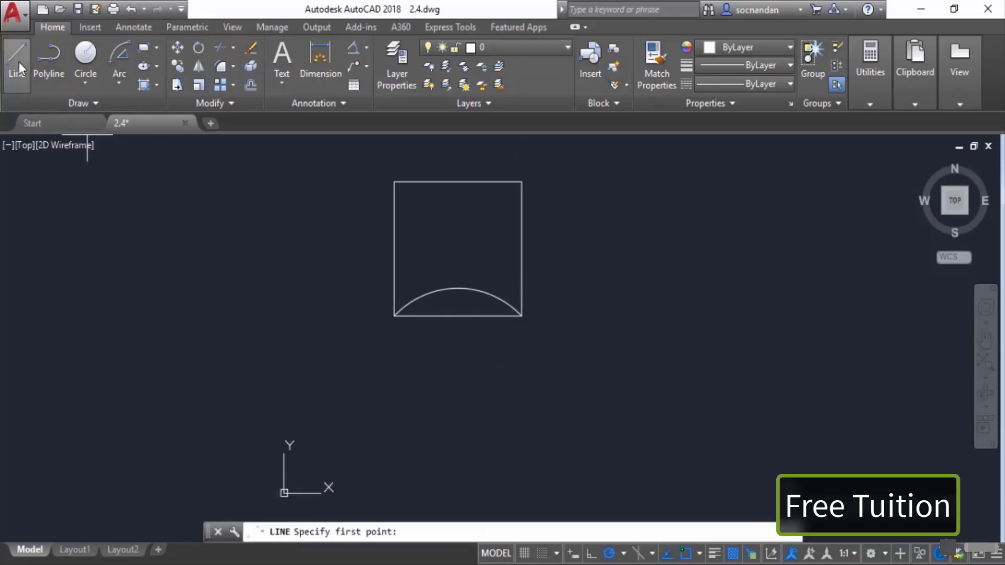
pyautogui.click(394, 316)
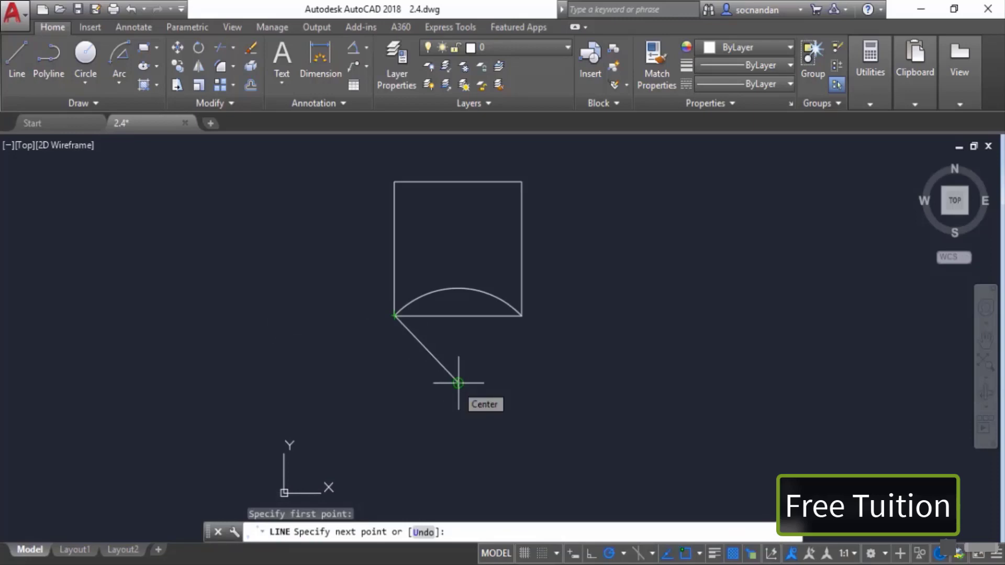
pyautogui.click(458, 383)
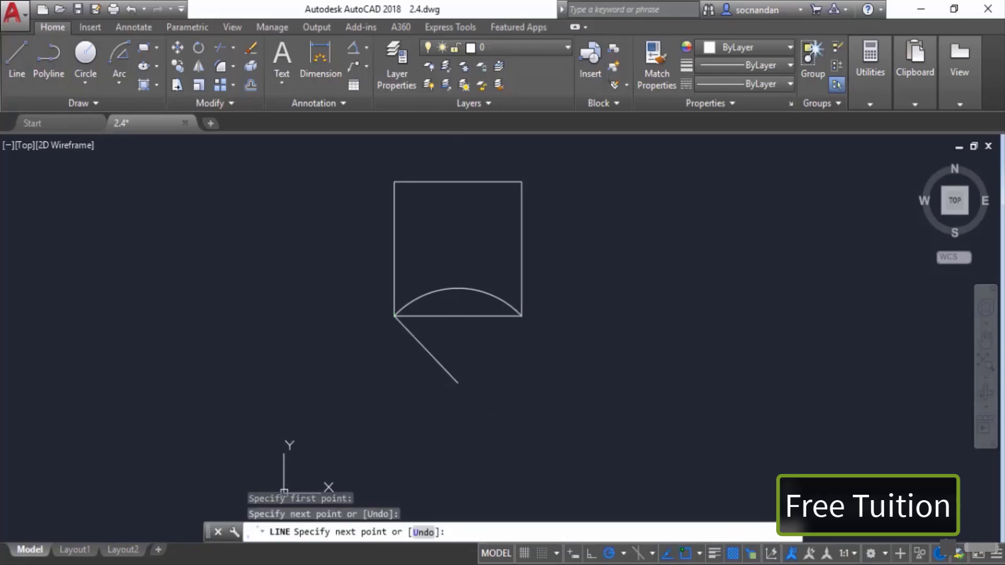
pyautogui.click(522, 316)
pyautogui.rightClick(550, 286)
pyautogui.click(570, 297)
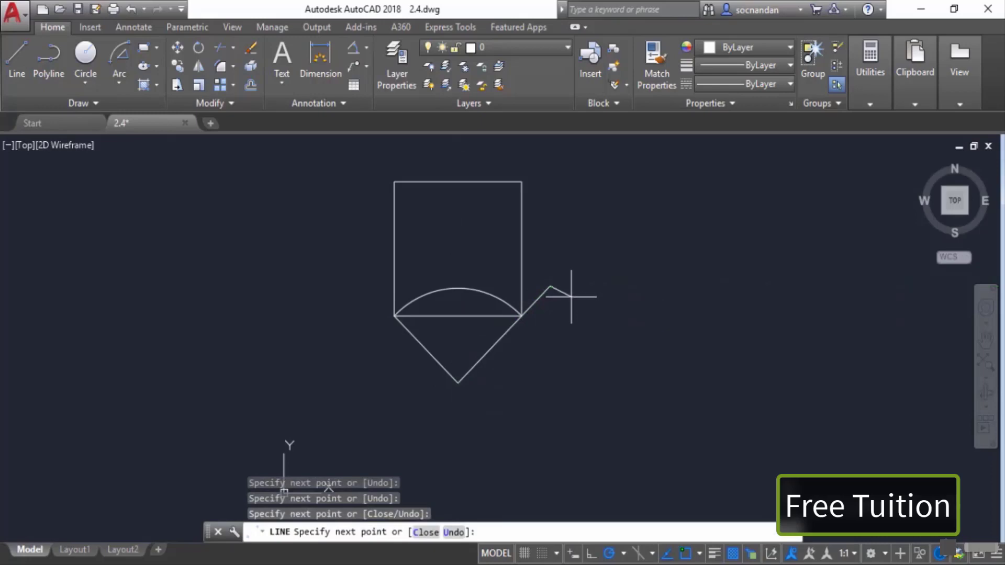
pyautogui.rightClick(570, 296)
pyautogui.click(595, 323)
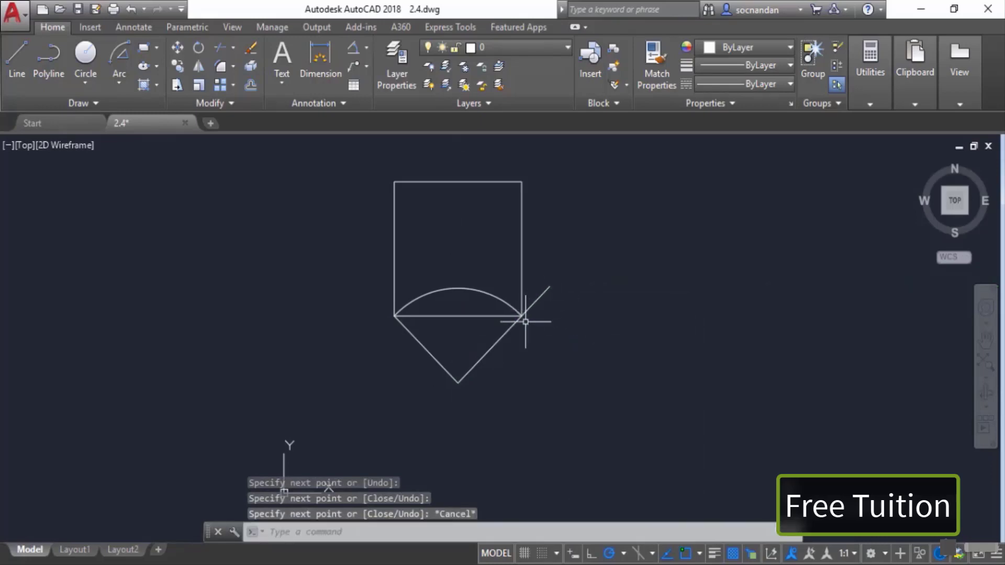
# Step: Erase the stray short segment extending from the bottom-right corner
pyautogui.click(539, 297)
pyautogui.rightClick(575, 186)
pyautogui.click(607, 282)
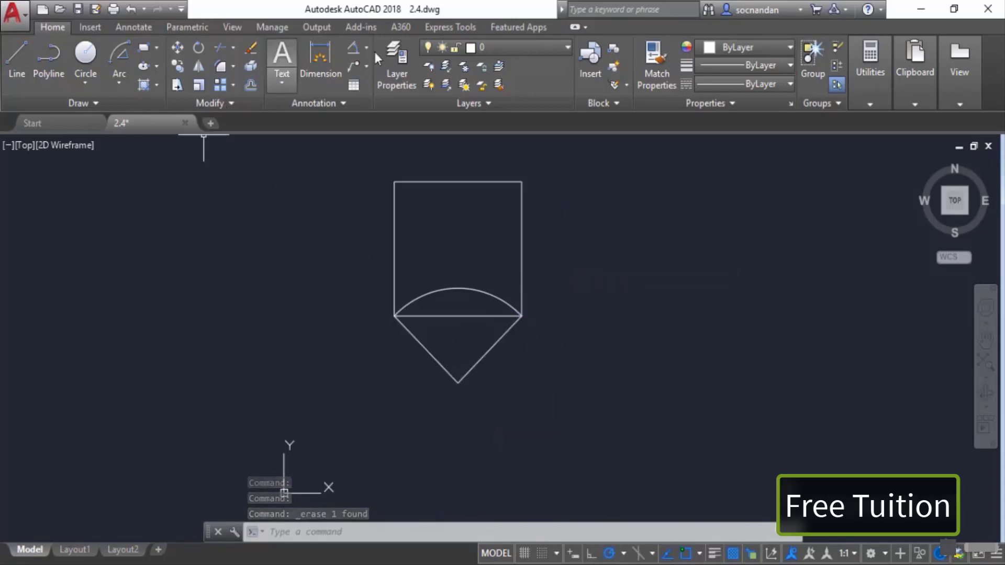
# Step: Add an angular dimension between the two lines meeting at the arc's centre
pyautogui.click(353, 48)
pyautogui.click(427, 351)
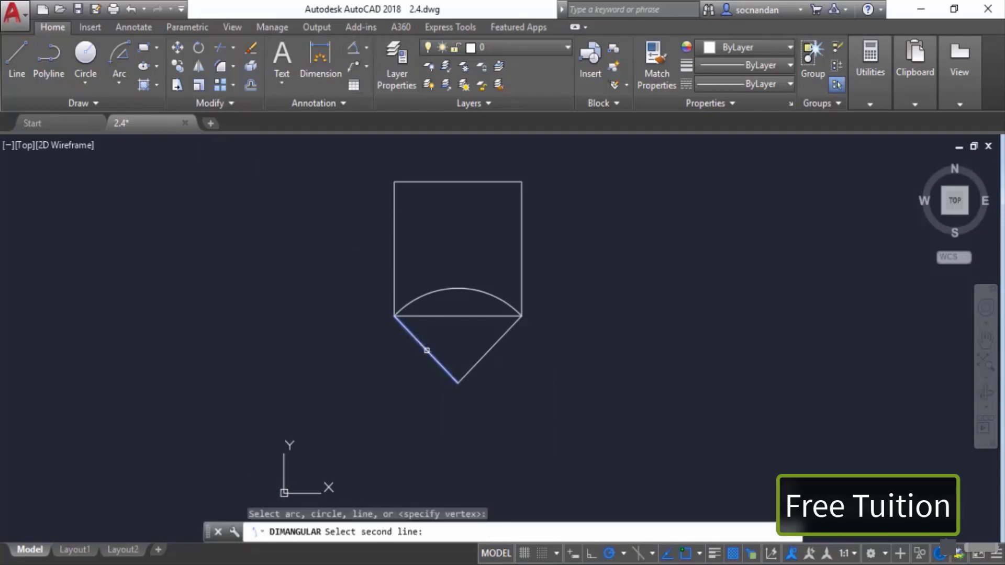
pyautogui.click(497, 350)
pyautogui.click(461, 349)
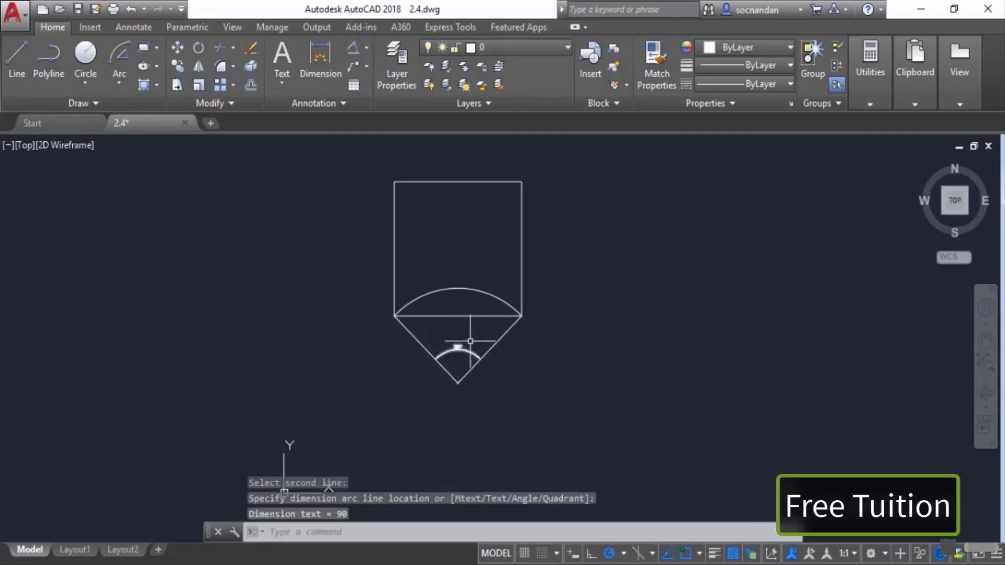
# Step: Select the arc, the two angled lines and the angular dimension with selection windows and erase them
pyautogui.scroll(4, 457, 348)
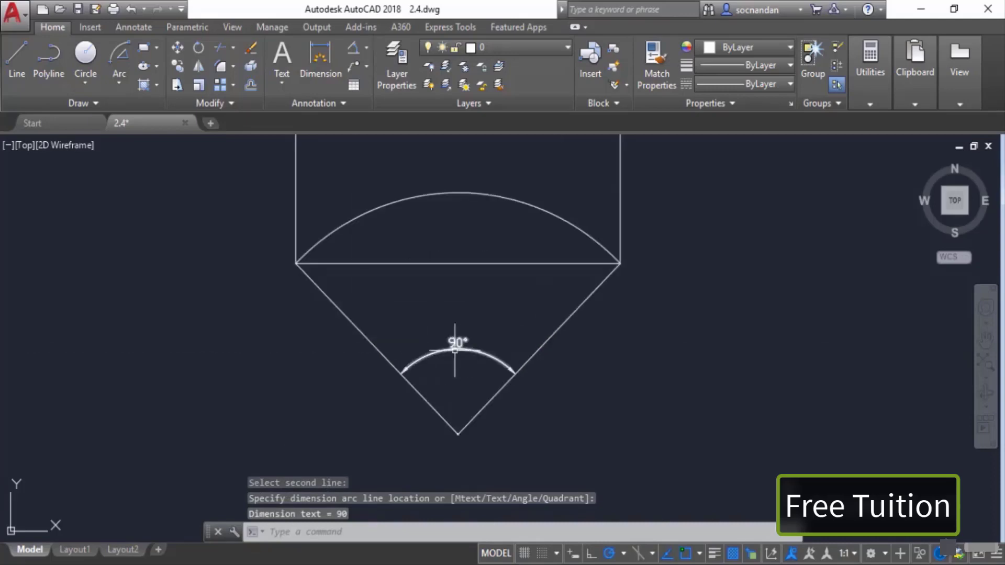
pyautogui.click(469, 366)
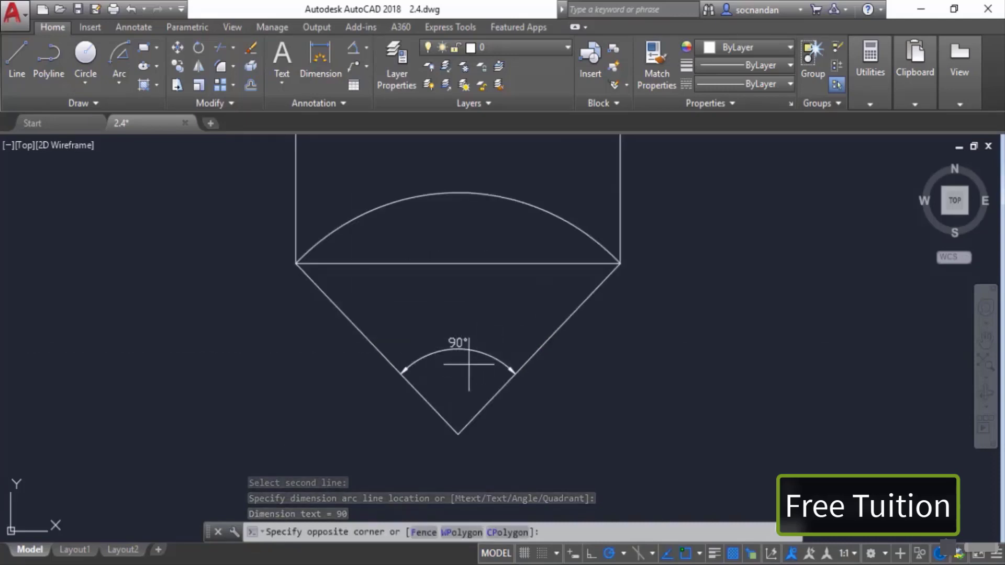
pyautogui.click(445, 327)
pyautogui.click(516, 414)
pyautogui.click(388, 381)
pyautogui.click(439, 206)
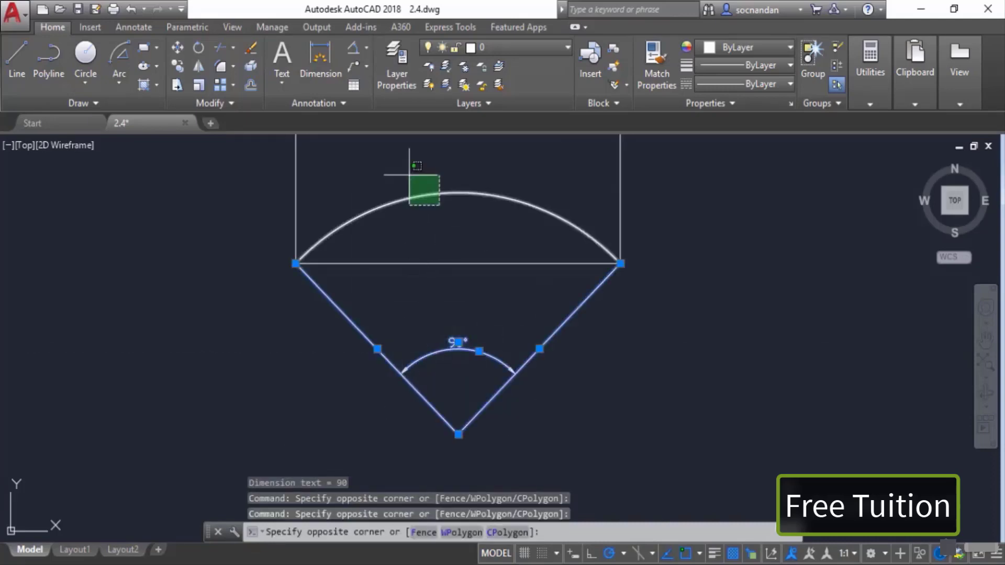
pyautogui.click(407, 175)
pyautogui.rightClick(407, 172)
pyautogui.click(458, 262)
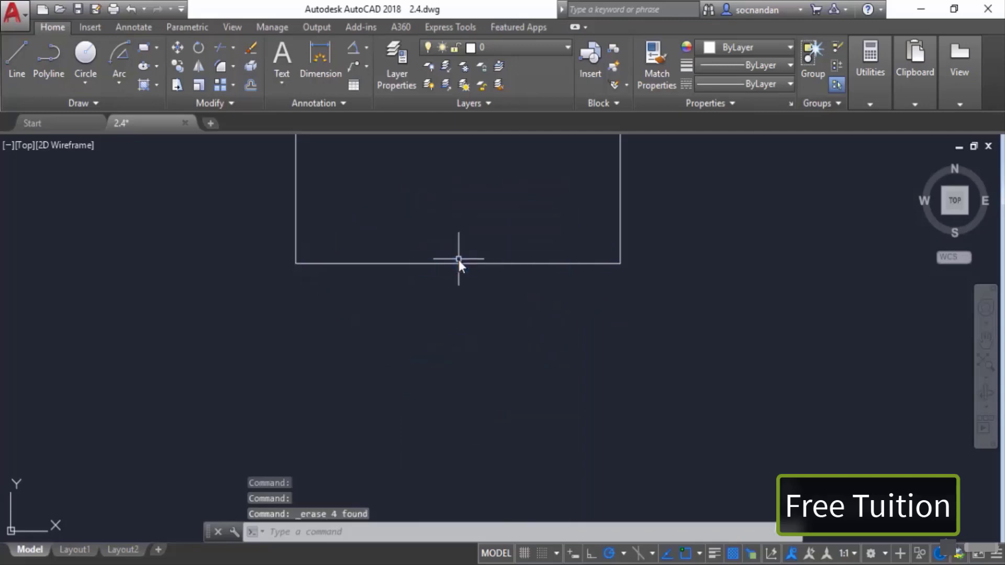
# Step: Draw a Start, End, Direction arc from the square's bottom-right corner to its bottom-left corner with an upward tangent direction
pyautogui.scroll(-4, 458, 259)
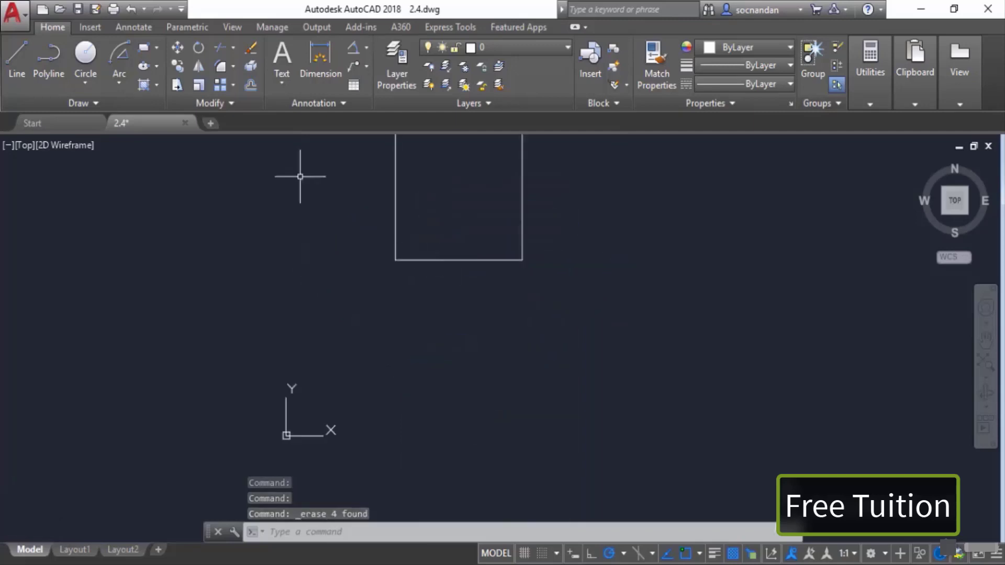
pyautogui.click(125, 81)
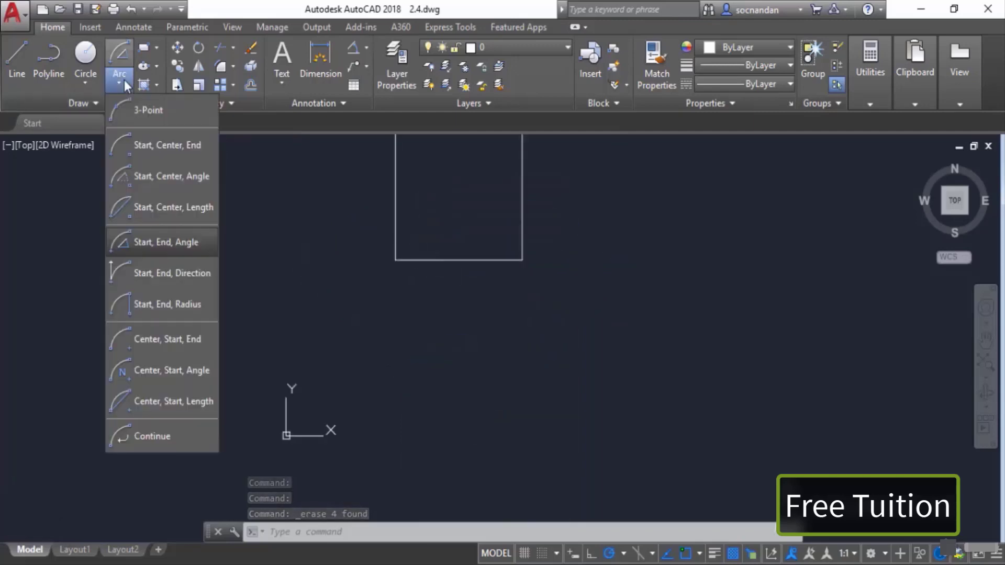
pyautogui.click(184, 277)
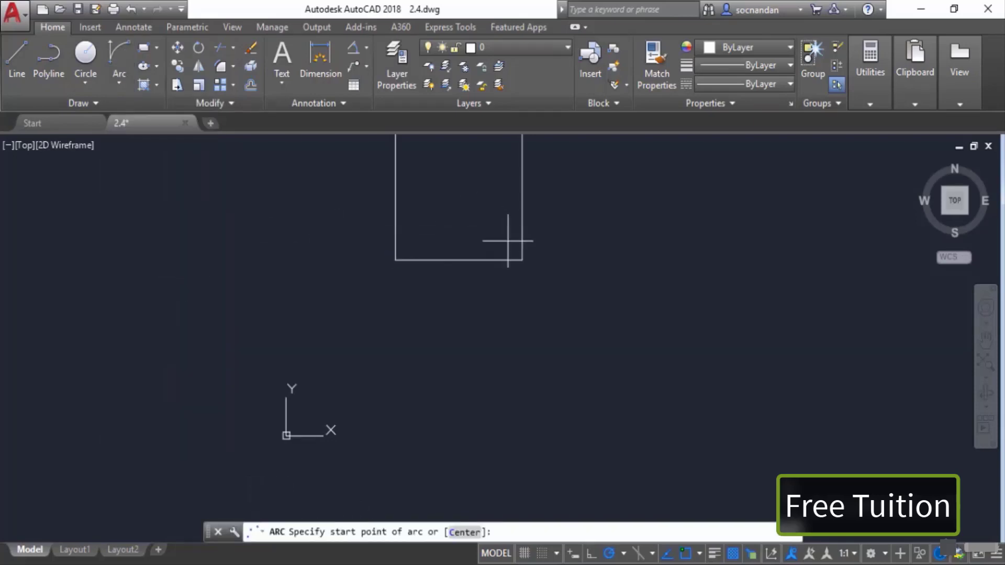
pyautogui.click(522, 259)
pyautogui.moveTo(505, 228); pyautogui.dragTo(523, 336, button='middle')
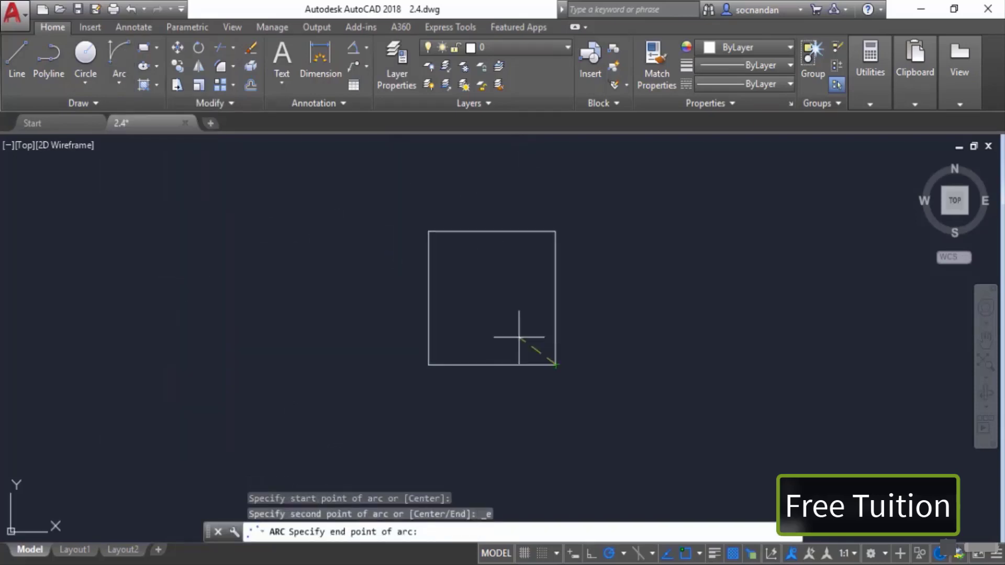
pyautogui.click(429, 362)
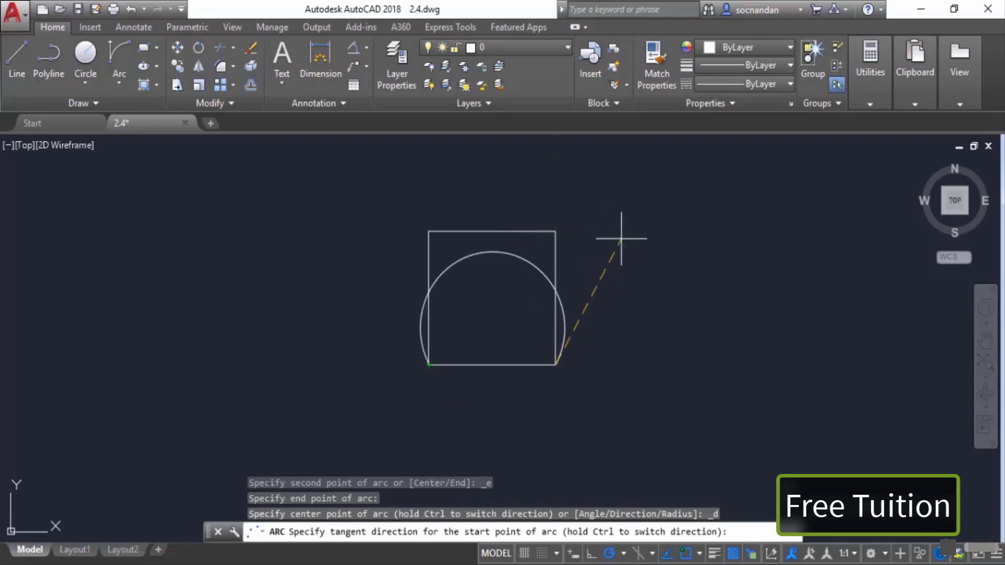
pyautogui.click(509, 184)
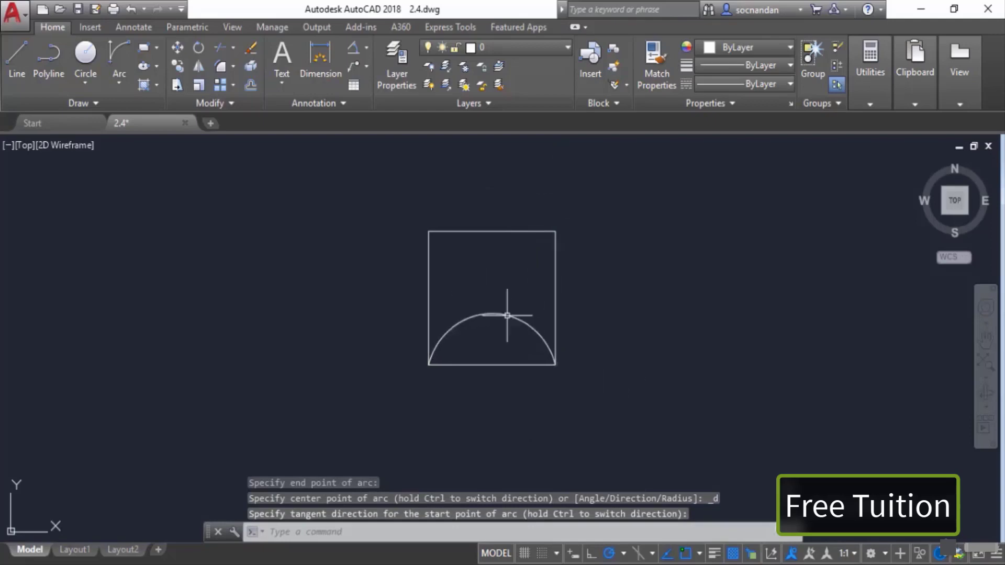
# Step: Draw a Start, End, Radius arc from the bottom-right corner to the bottom-left corner with radius 60
pyautogui.click(111, 80)
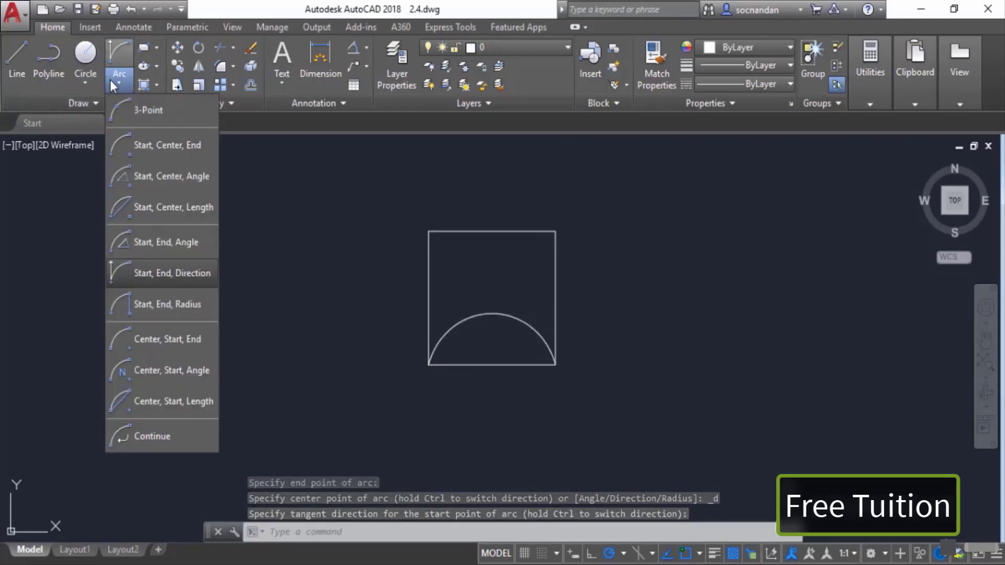
pyautogui.click(177, 311)
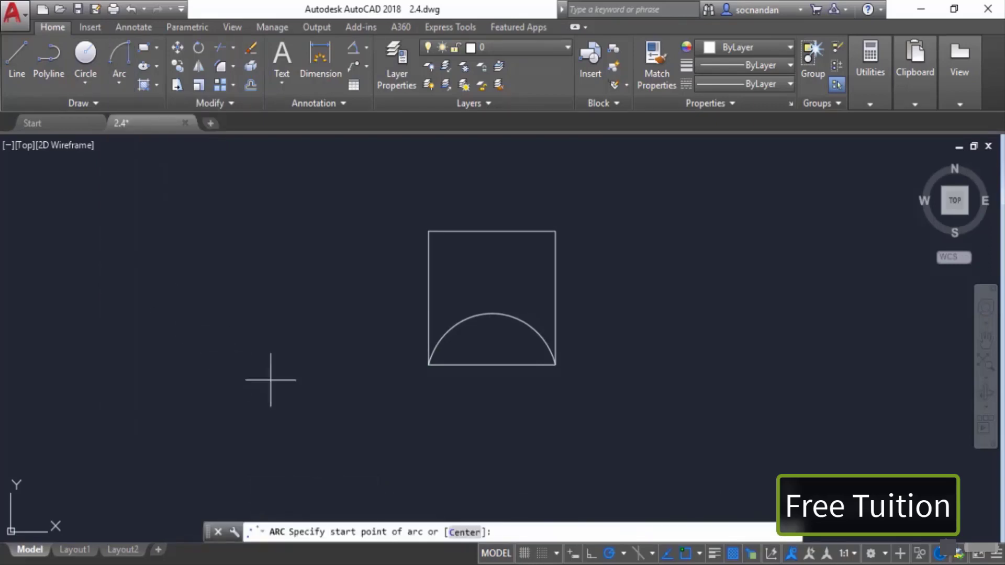
pyautogui.click(556, 364)
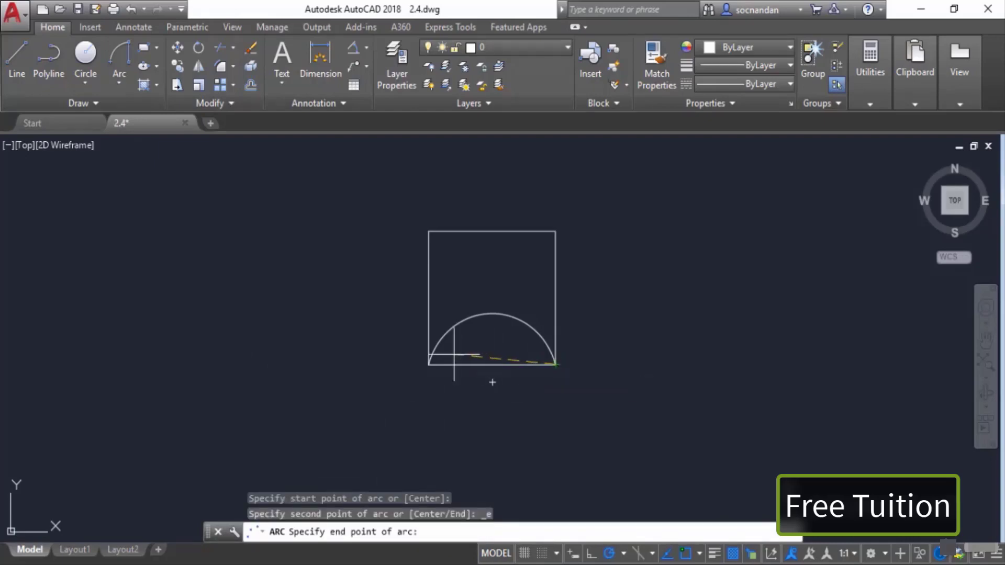
pyautogui.click(428, 365)
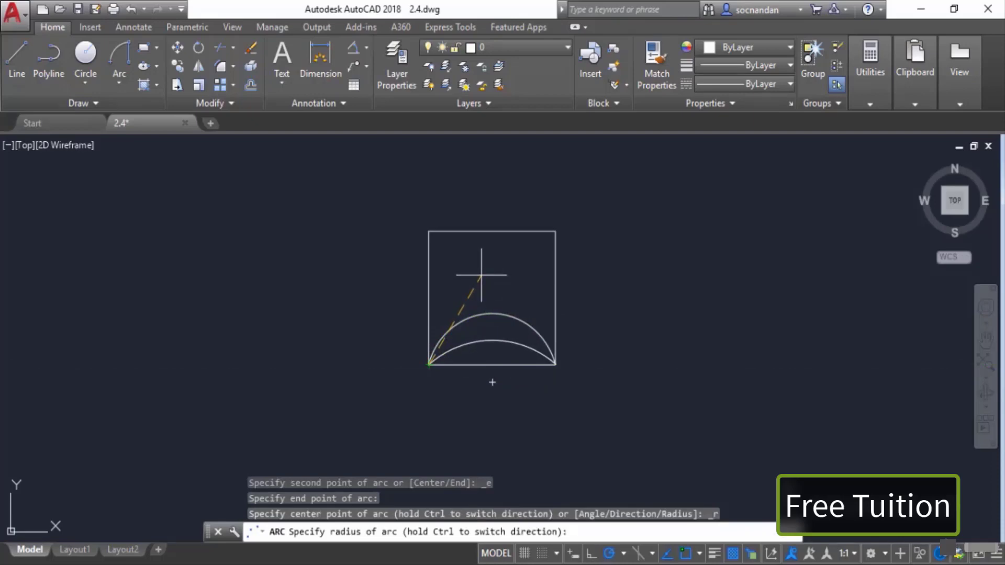
pyautogui.write('60')
pyautogui.press('Return')
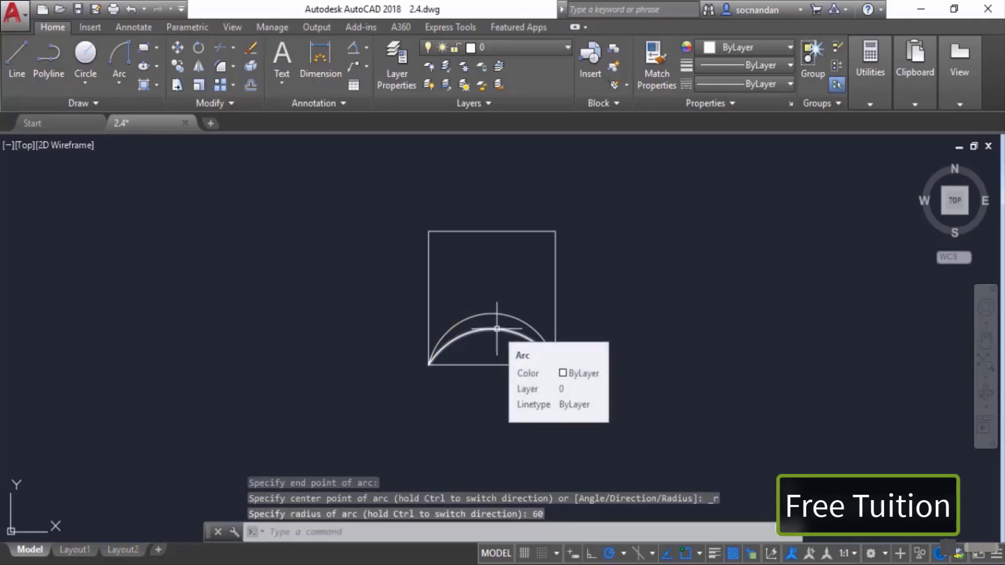
# Step: Select both arcs with a selection window and erase them
pyautogui.click(497, 339)
pyautogui.click(475, 281)
pyautogui.rightClick(475, 282)
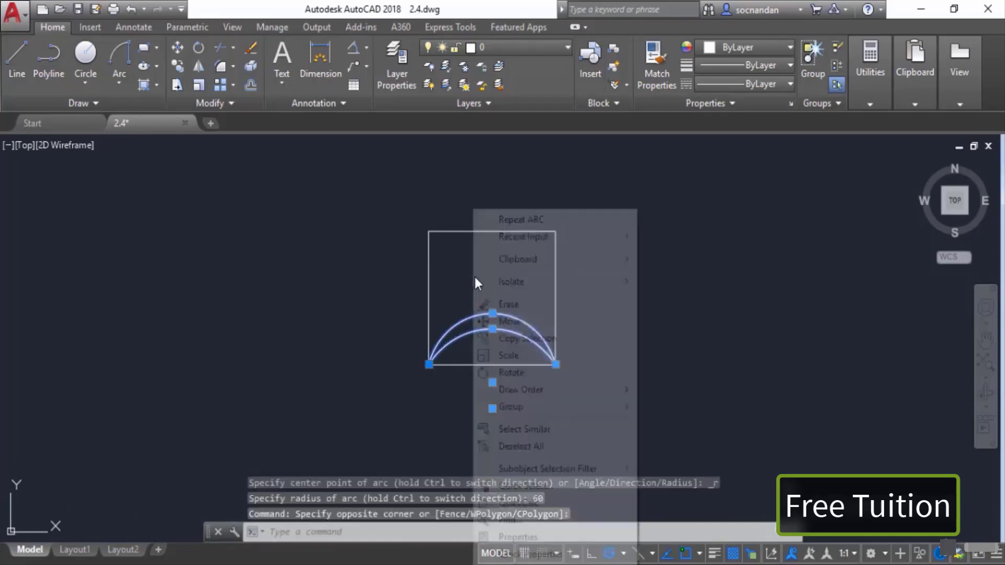
pyautogui.click(502, 304)
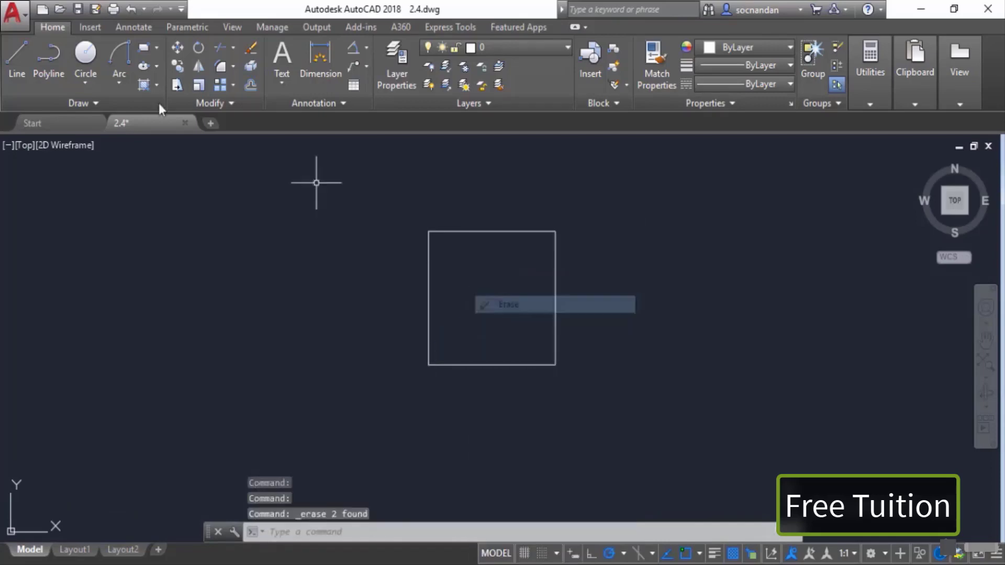
# Step: Draw a Center, Start, End arc centred at the bottom edge's midpoint, from the bottom-right corner to the bottom-left corner
pyautogui.click(121, 83)
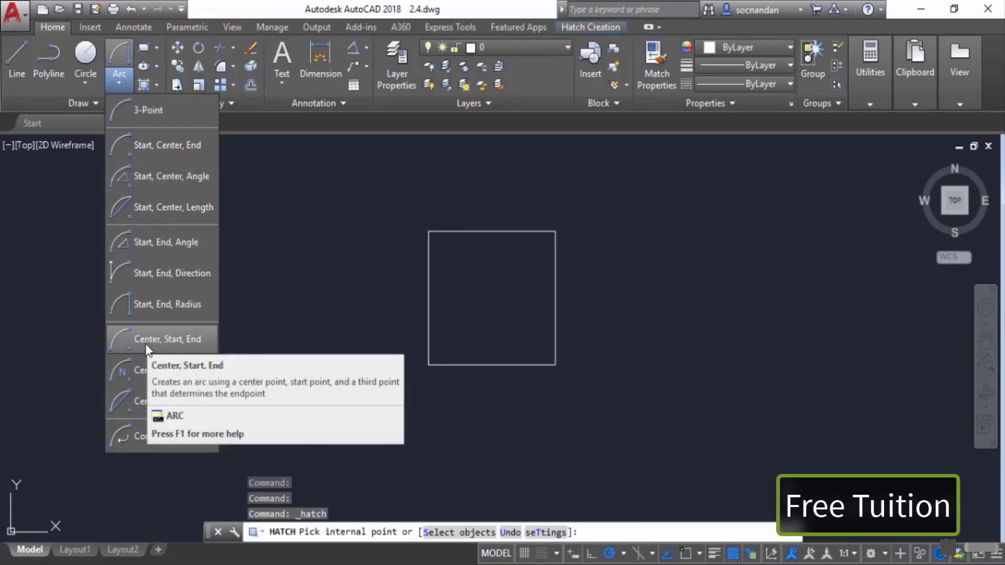
pyautogui.click(185, 341)
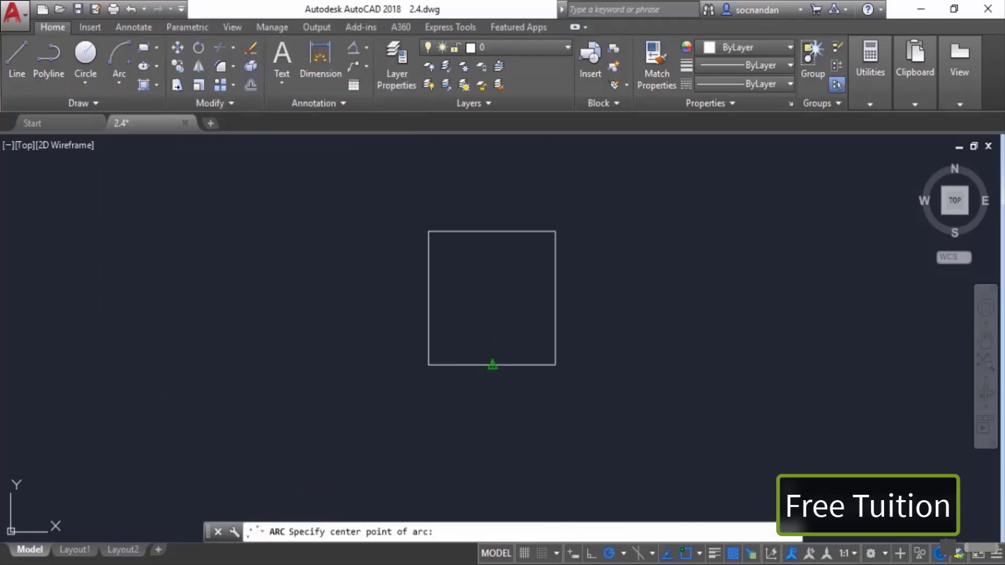
pyautogui.click(491, 365)
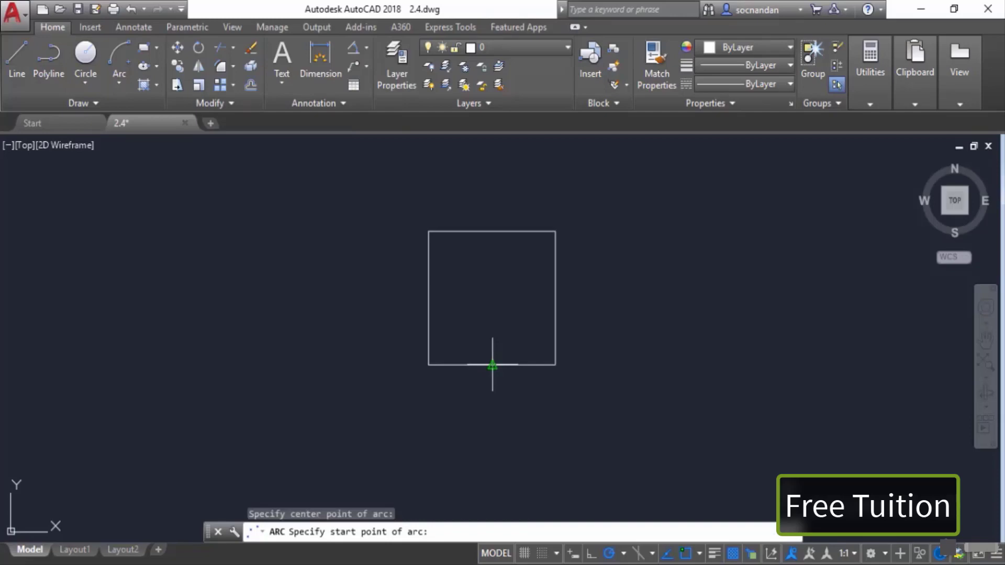
pyautogui.click(555, 365)
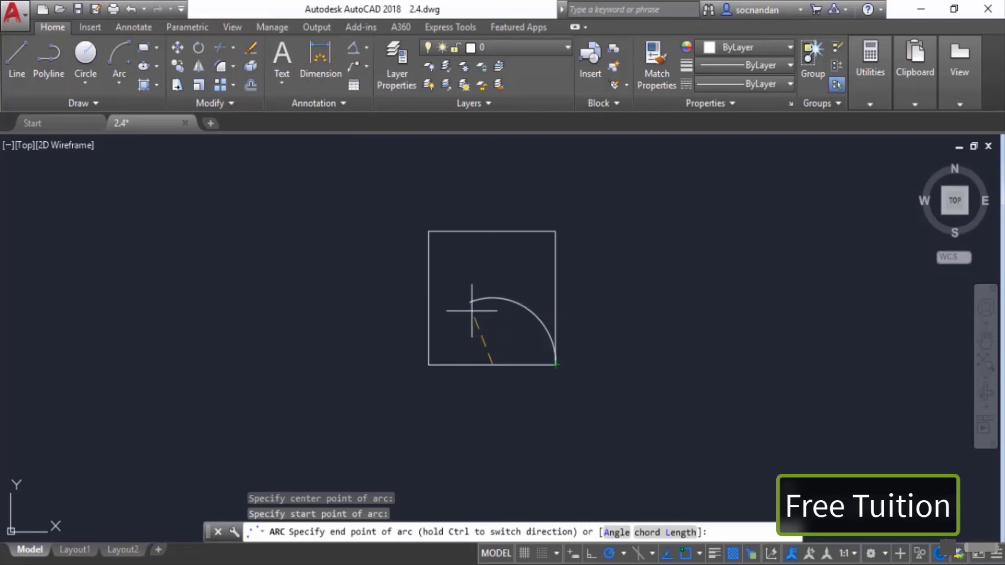
pyautogui.click(429, 365)
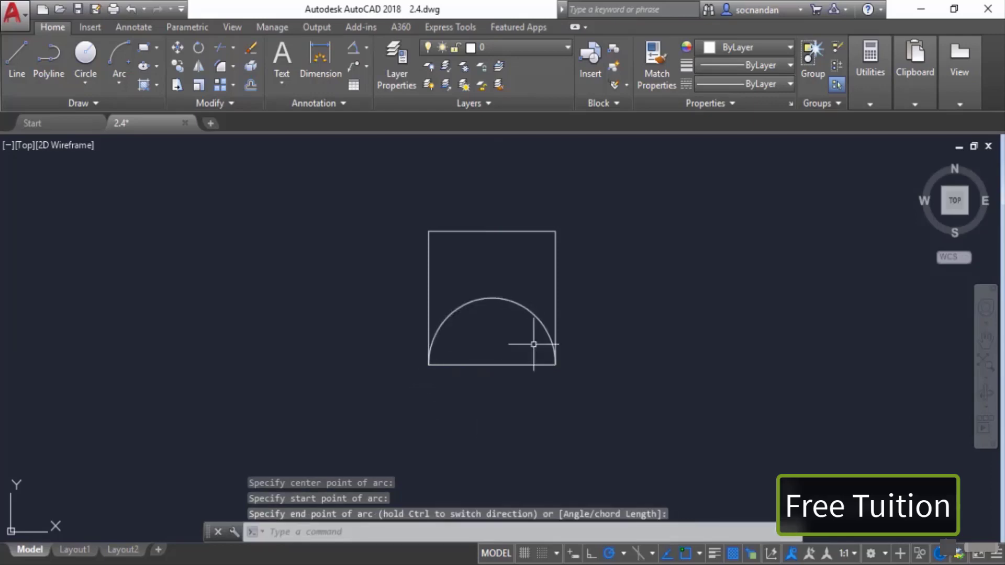
# Step: Select the new arc and erase it
pyautogui.click(538, 321)
pyautogui.rightClick(519, 277)
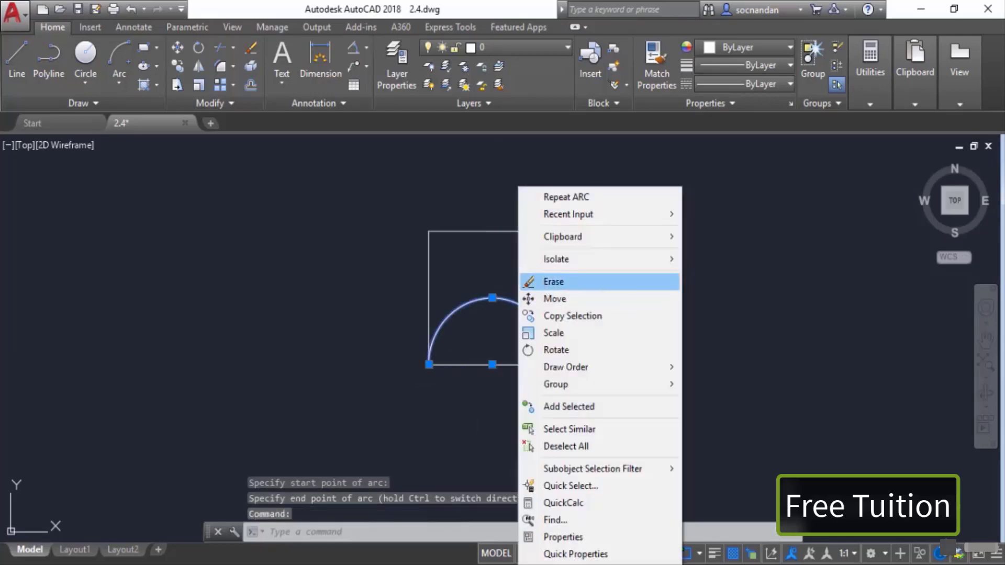
pyautogui.click(553, 281)
# Step: Draw a Center, Start, End arc centred at the bottom edge's midpoint, from the bottom-left corner round below to the bottom-right corner
pyautogui.click(115, 77)
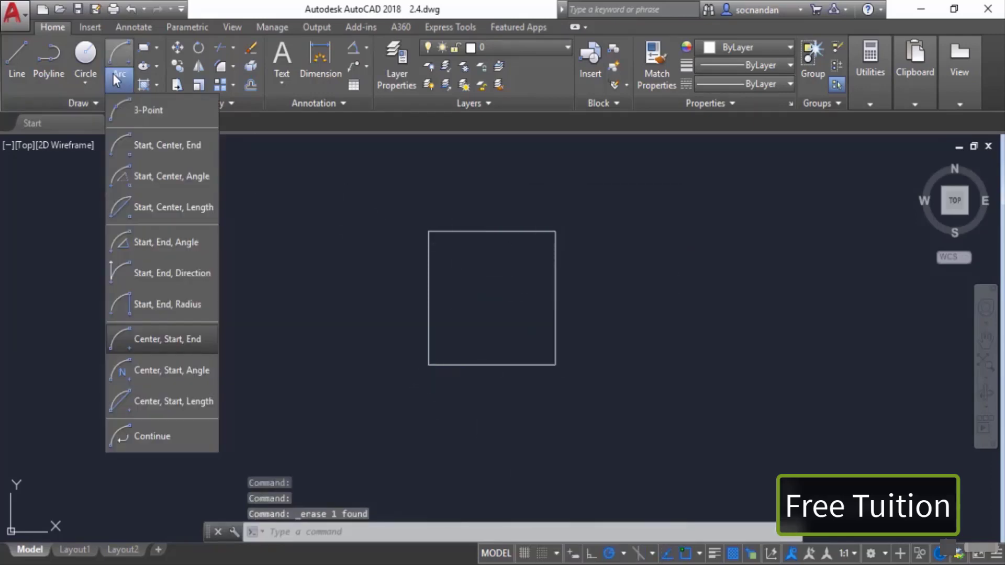
pyautogui.click(171, 345)
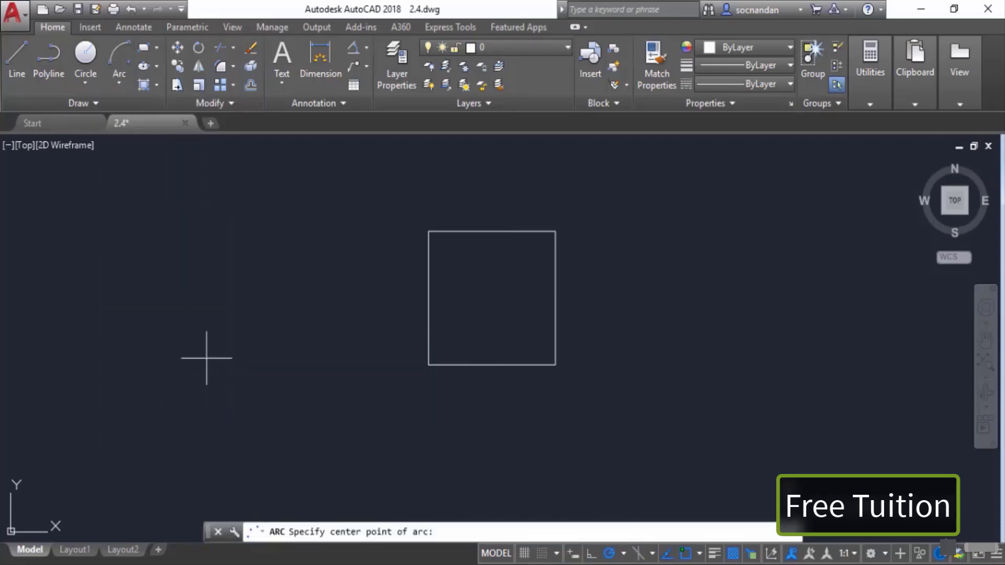
pyautogui.click(492, 365)
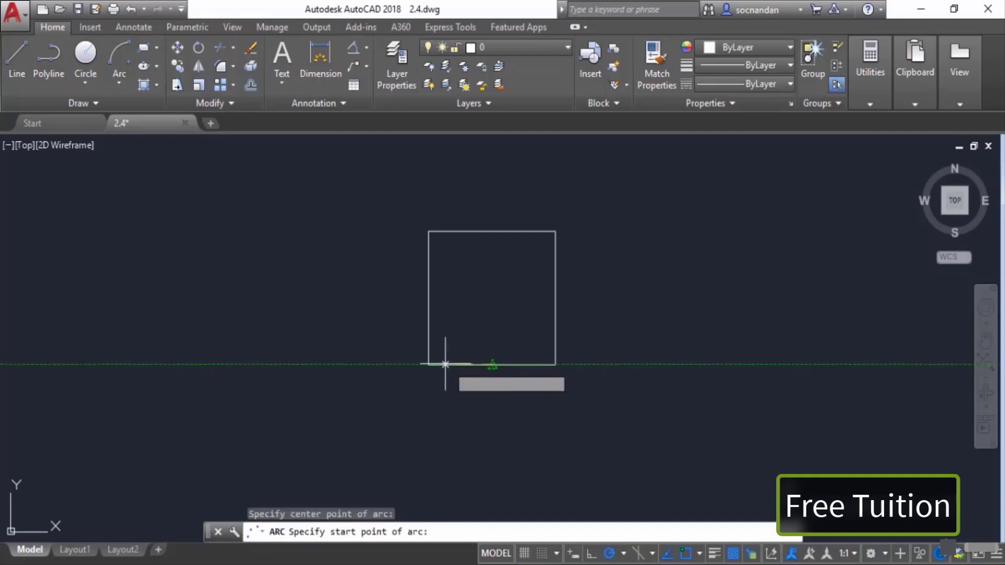
pyautogui.click(428, 364)
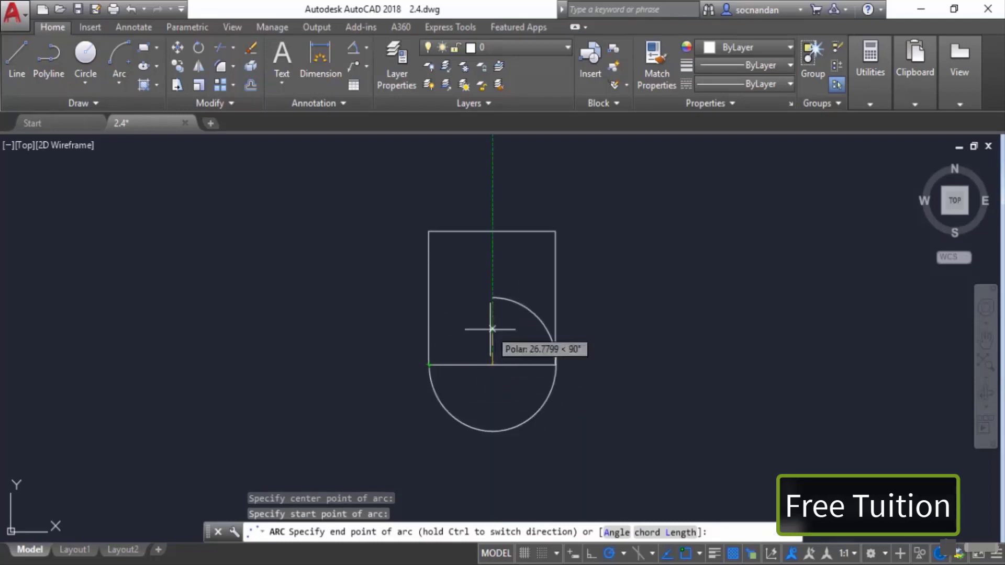
pyautogui.click(537, 365)
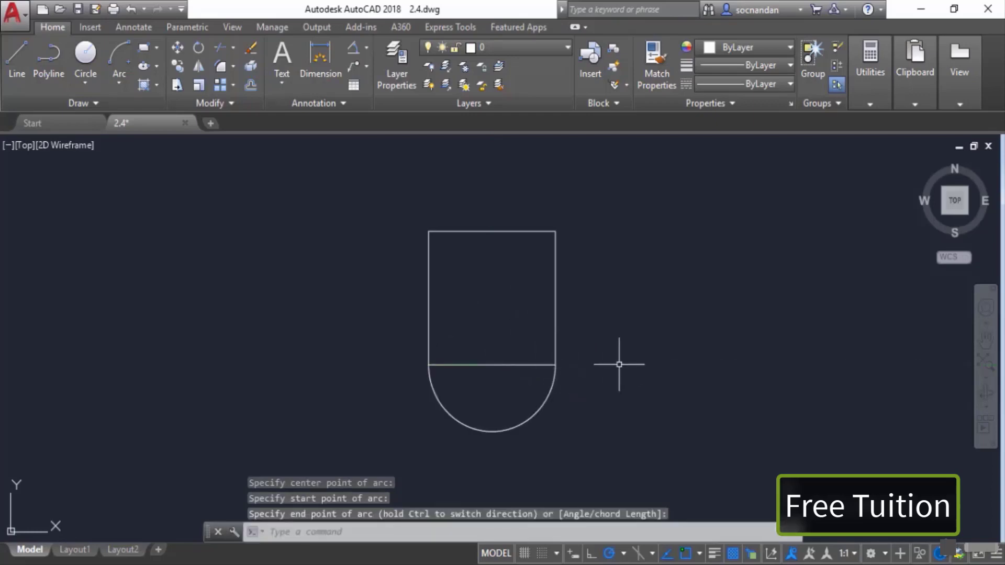
# Step: Select the lower semicircular arc with a selection window and erase it
pyautogui.click(584, 425)
pyautogui.click(473, 392)
pyautogui.press('Escape')
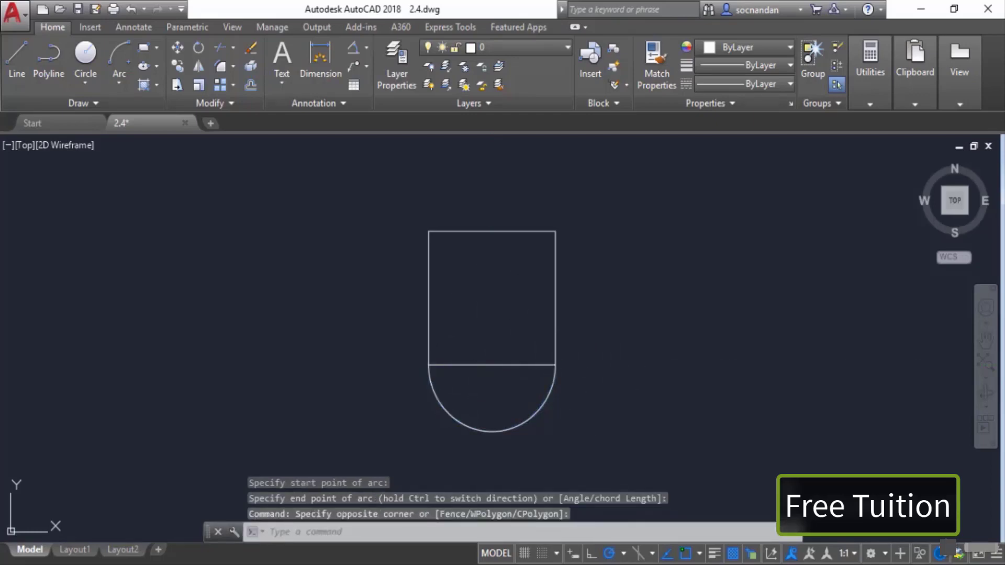
pyautogui.click(508, 312)
pyautogui.click(466, 403)
pyautogui.rightClick(484, 293)
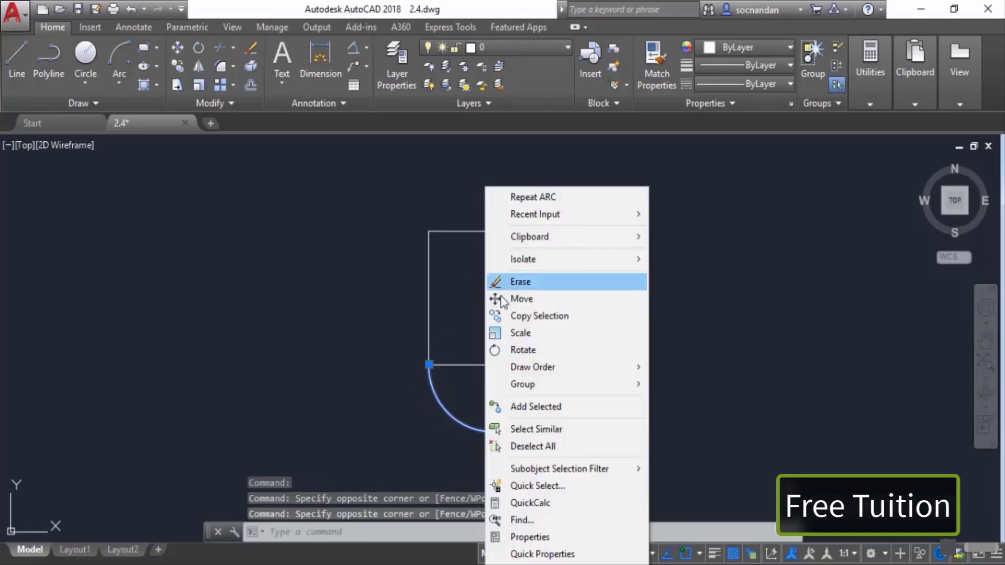
pyautogui.click(520, 282)
# Step: Draw a Center, Start, Angle arc centred at the bottom edge's midpoint, starting at the bottom-right corner, with an included angle of 90
pyautogui.click(119, 83)
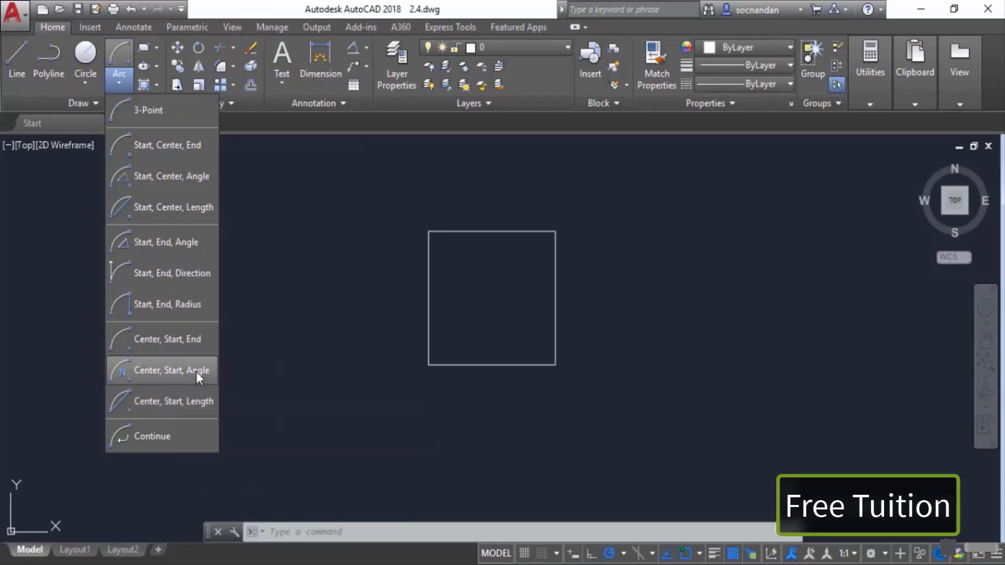
pyautogui.click(196, 371)
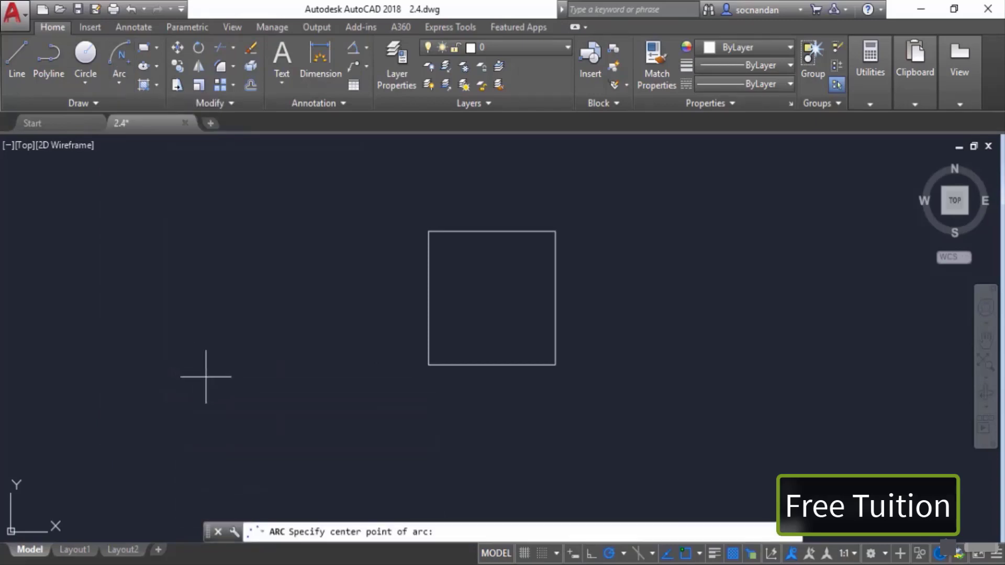
pyautogui.click(490, 365)
pyautogui.click(553, 363)
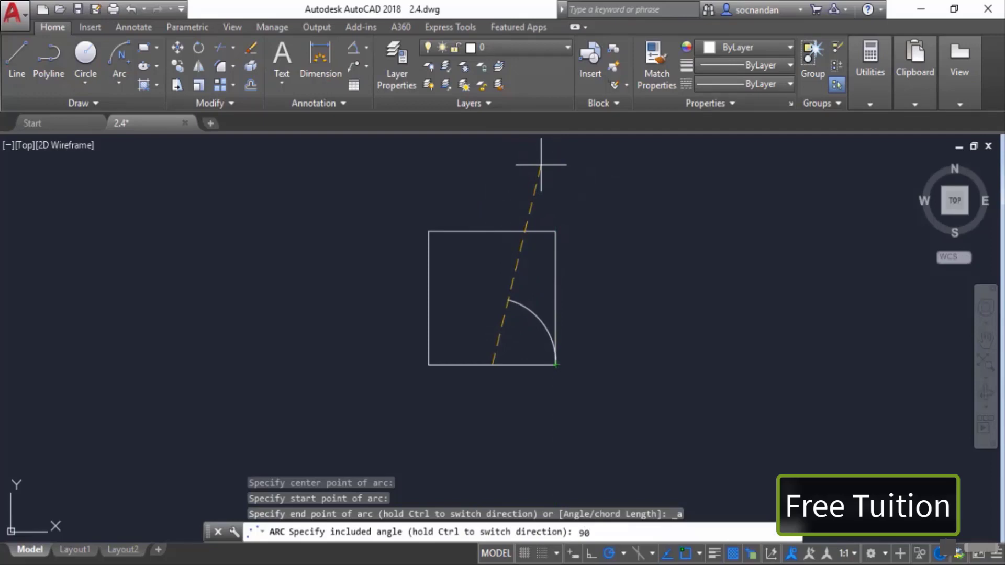
pyautogui.press('Return')
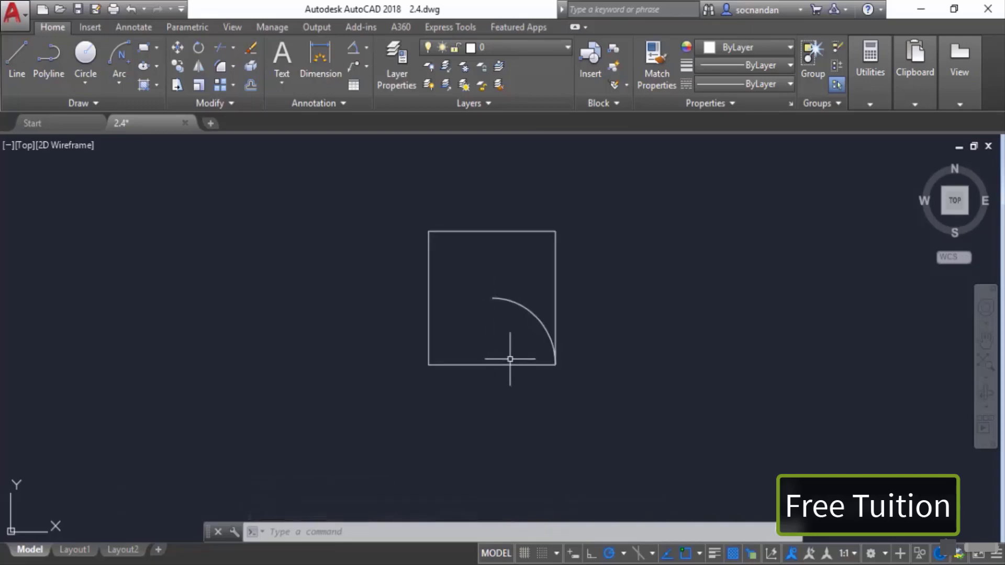
# Step: Select the quarter arc and erase it
pyautogui.click(511, 301)
pyautogui.rightClick(500, 272)
pyautogui.click(533, 281)
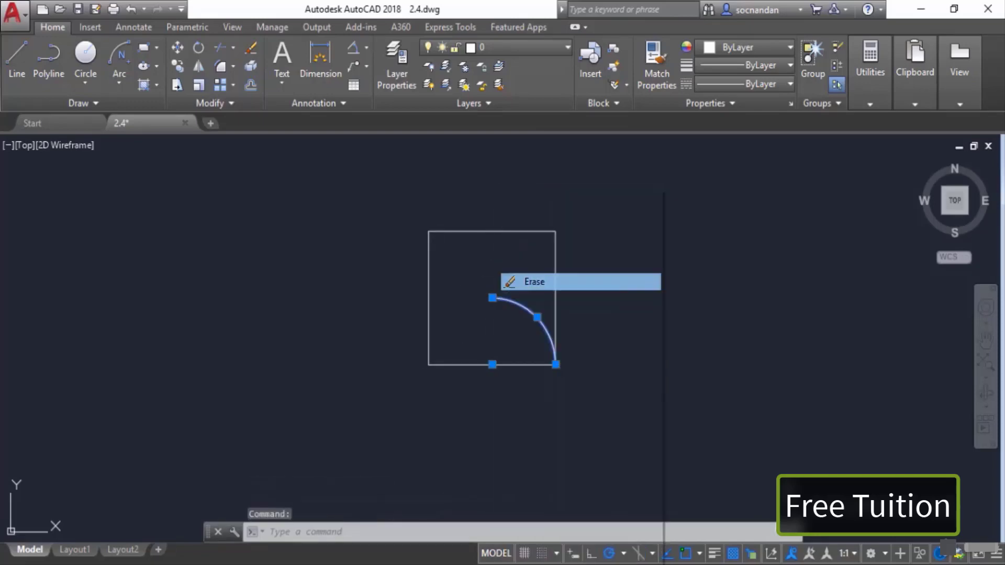
# Step: Draw a Center, Start, Length arc centred at the bottom edge's midpoint, starting at the bottom-right corner, with its chord length picked inside the square
pyautogui.click(111, 81)
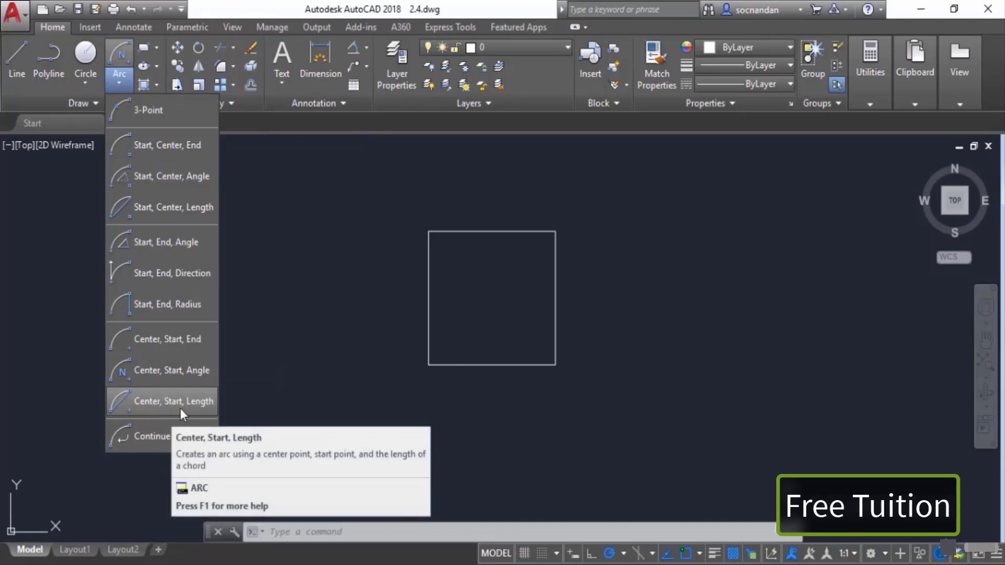
pyautogui.click(169, 403)
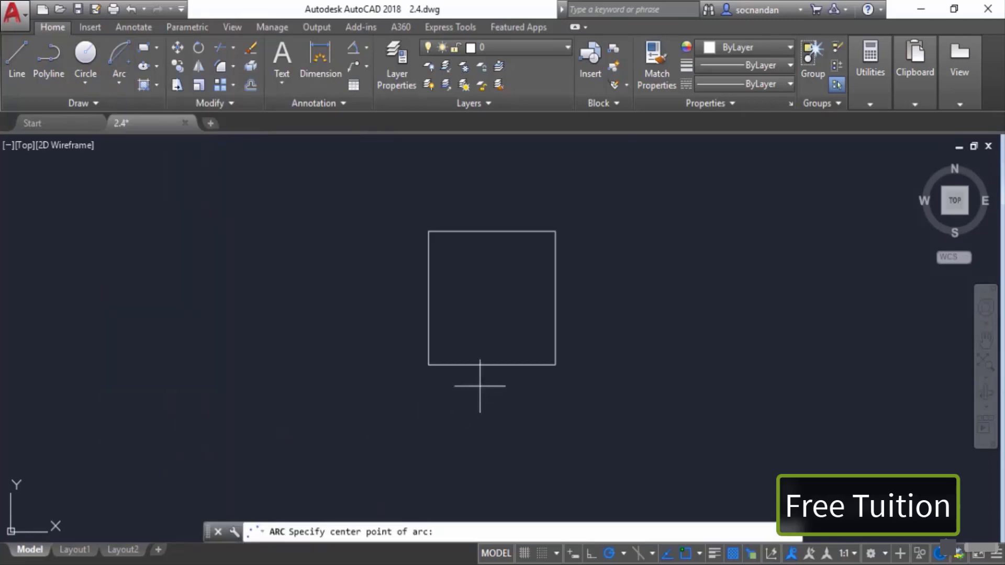
pyautogui.click(492, 364)
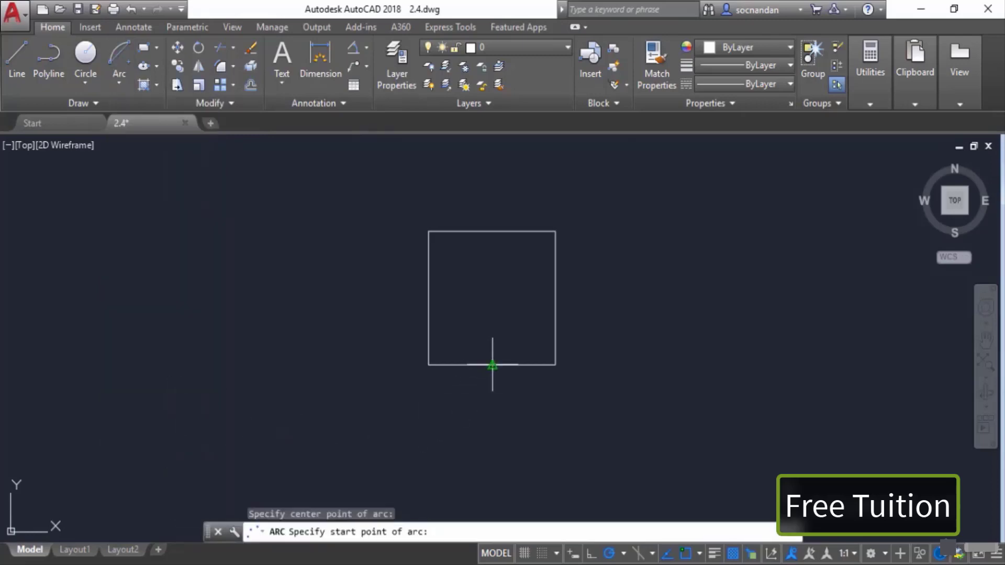
pyautogui.click(554, 364)
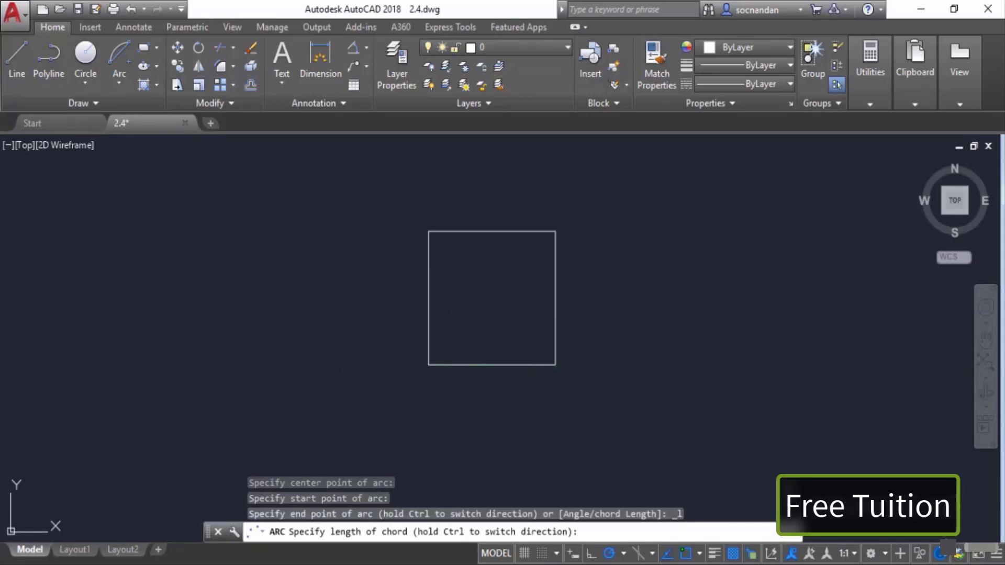
pyautogui.click(466, 302)
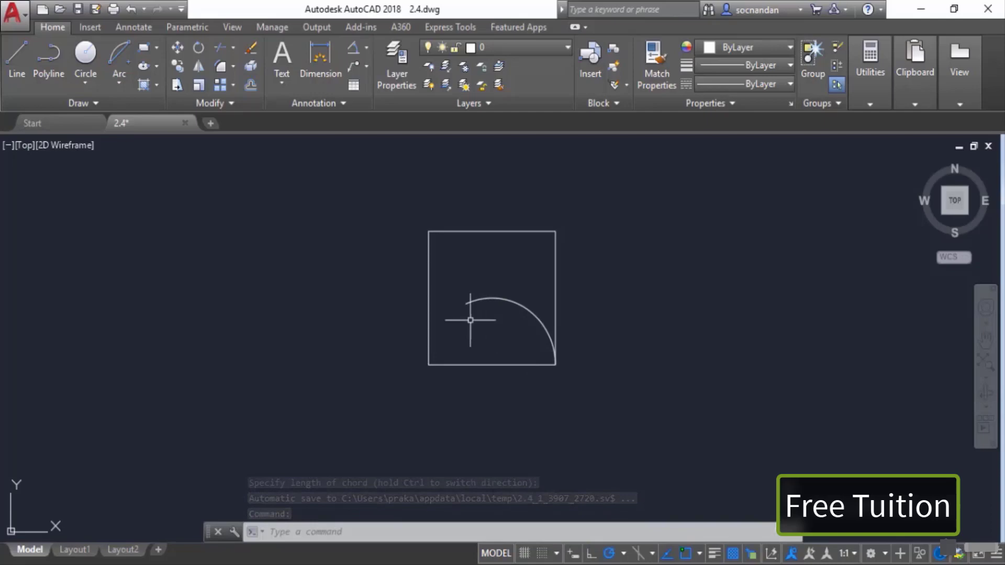
# Step: Select the Center, Start, Length arc and erase it
pyautogui.click(484, 297)
pyautogui.rightClick(498, 285)
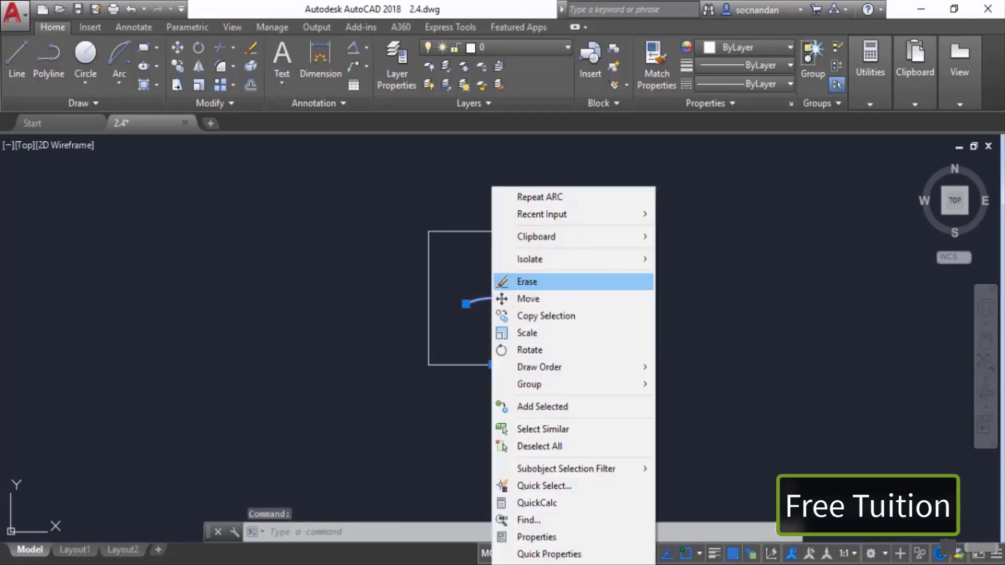
pyautogui.click(502, 283)
# Step: Draw a 3-Point arc from the bottom-right corner through a point inside the square to the square's centre
pyautogui.click(121, 81)
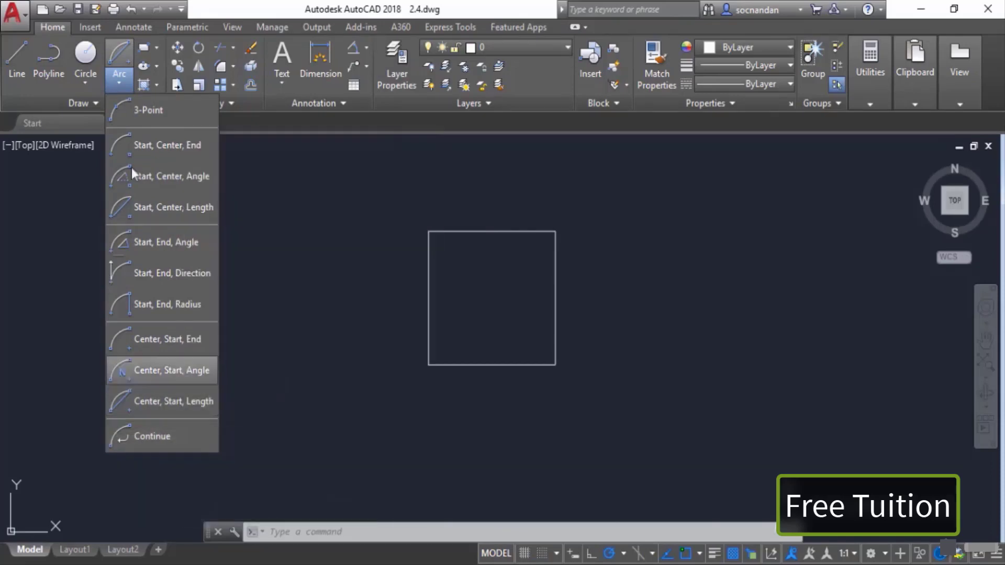
pyautogui.click(153, 112)
pyautogui.click(555, 365)
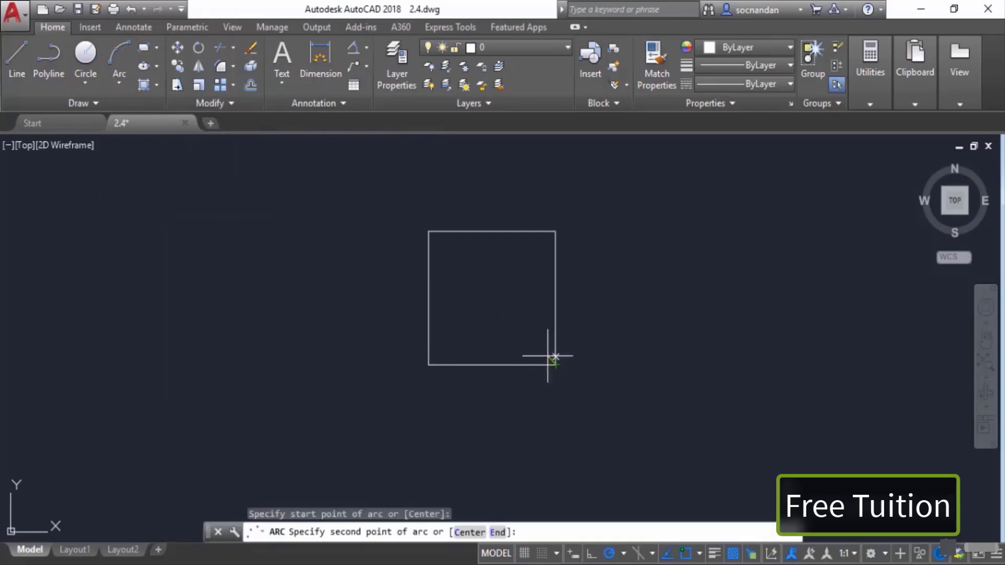
pyautogui.click(531, 324)
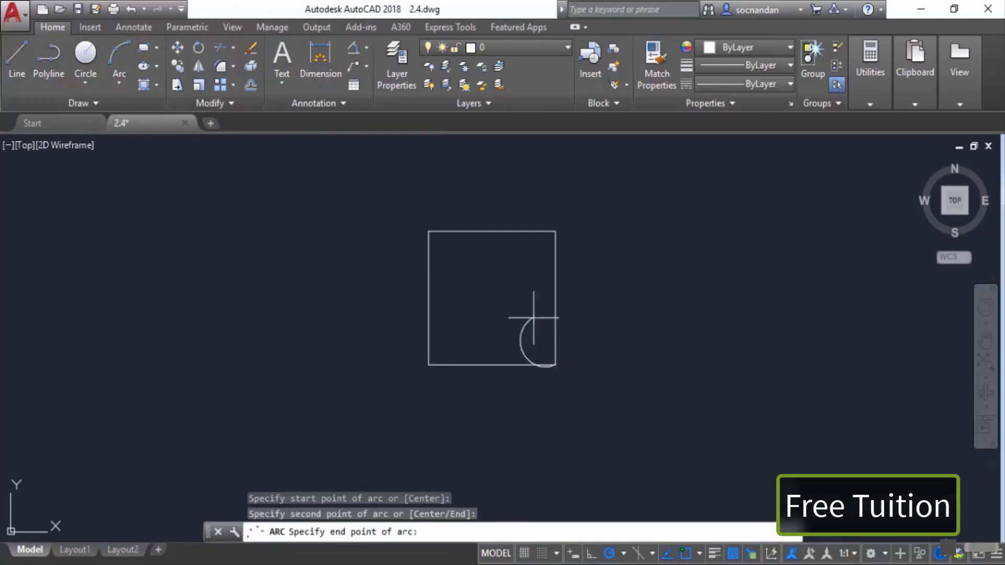
pyautogui.click(492, 298)
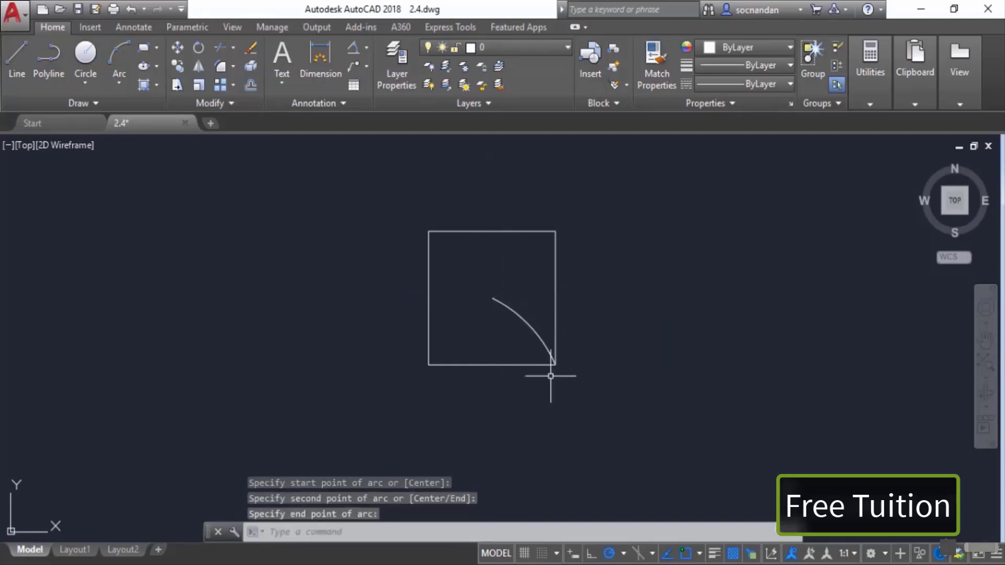
# Step: Continue the arc tangentially from the square's centre to the top-left corner
pyautogui.click(120, 80)
pyautogui.click(175, 437)
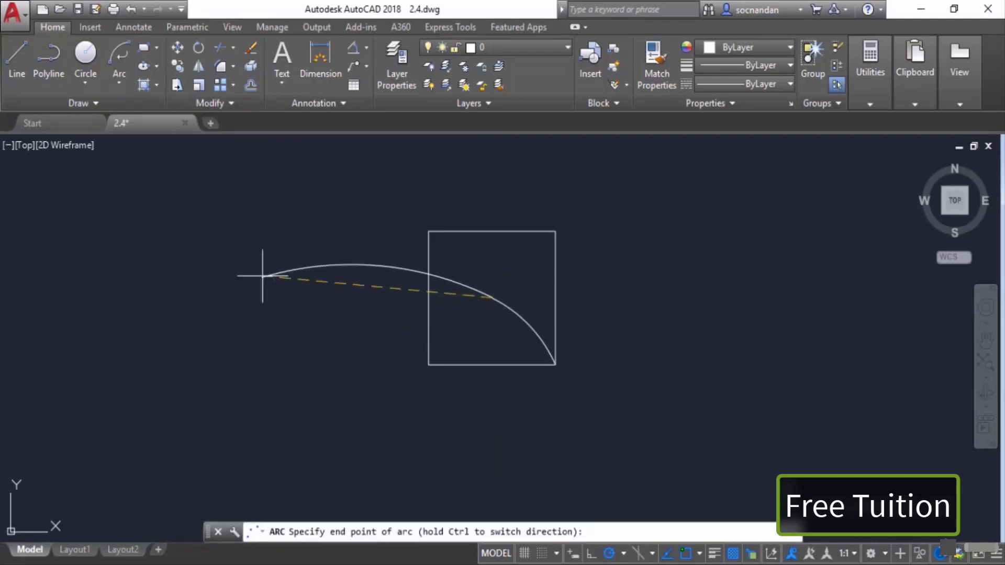
pyautogui.click(428, 231)
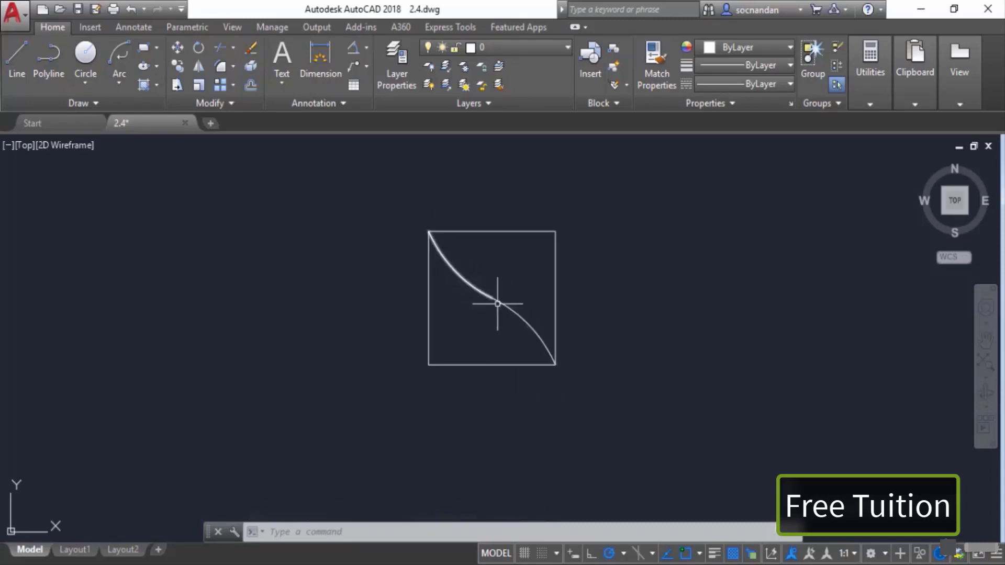
# Step: Continue the arc again from the top-left corner to a point above the square's top edge
pyautogui.click(126, 82)
pyautogui.click(173, 436)
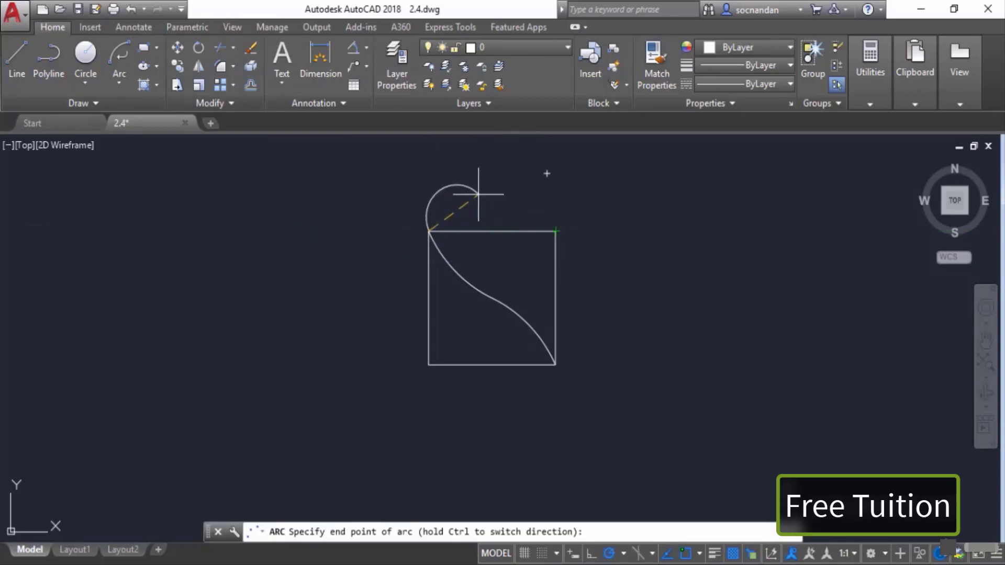
pyautogui.click(478, 194)
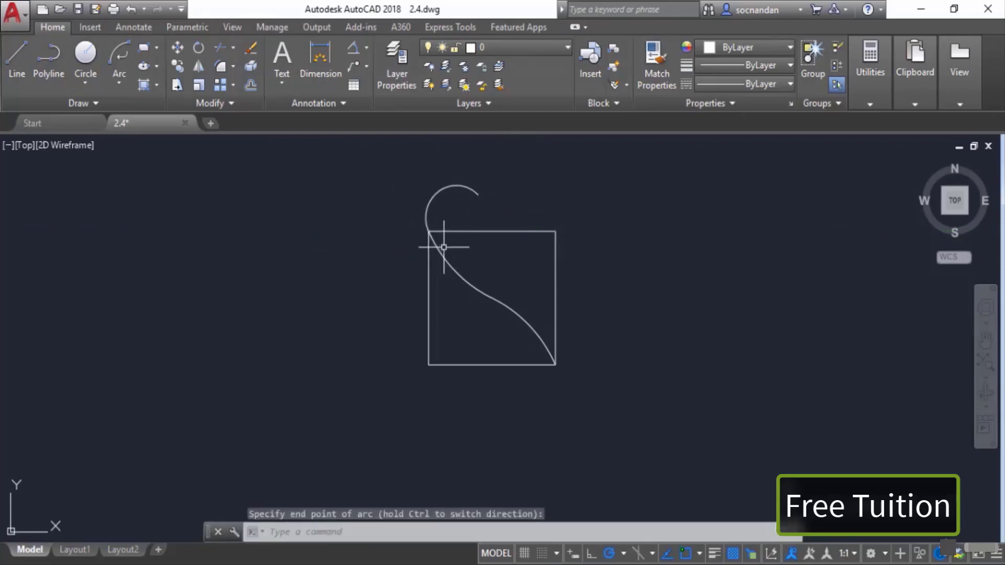
# Step: Select the three connected arcs with a selection window and erase them
pyautogui.click(505, 213)
pyautogui.click(415, 164)
pyautogui.click(513, 302)
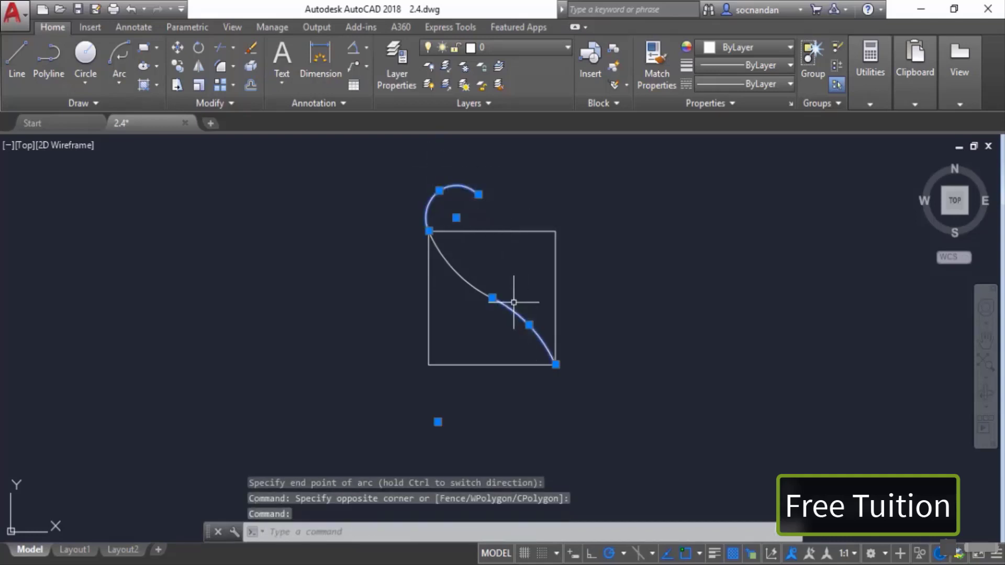
pyautogui.click(476, 285)
pyautogui.rightClick(489, 271)
pyautogui.click(501, 305)
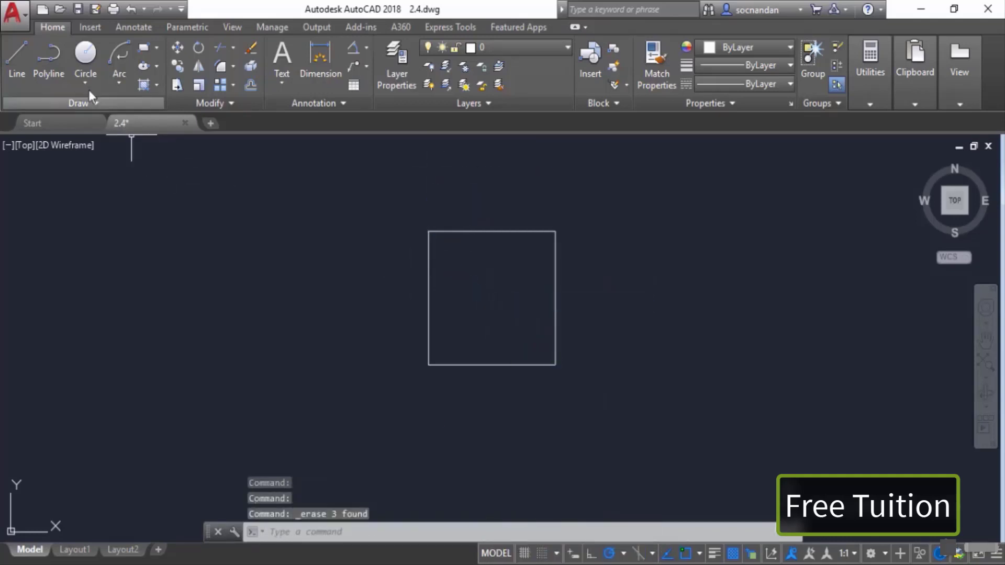
pyautogui.click(119, 79)
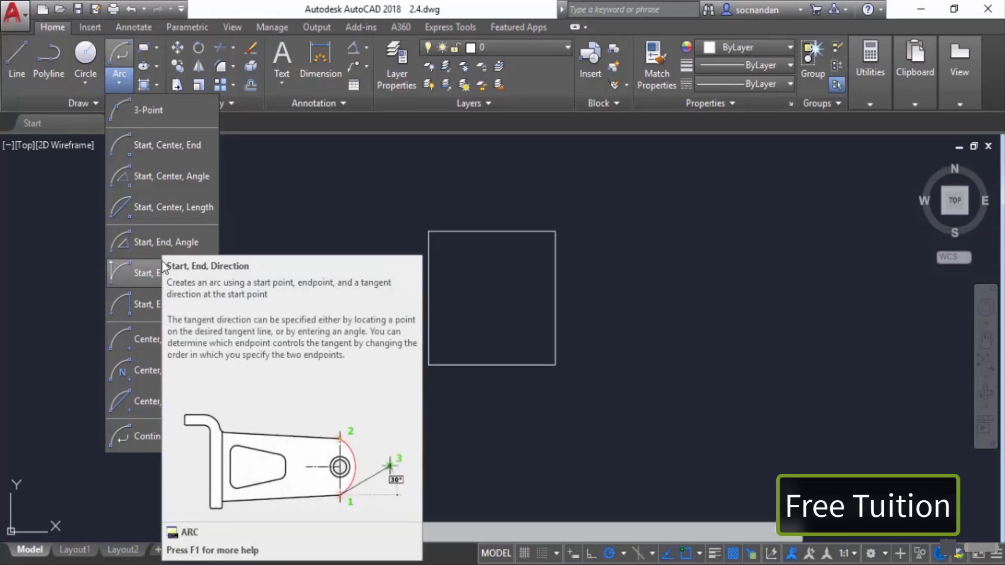
pyautogui.click(125, 84)
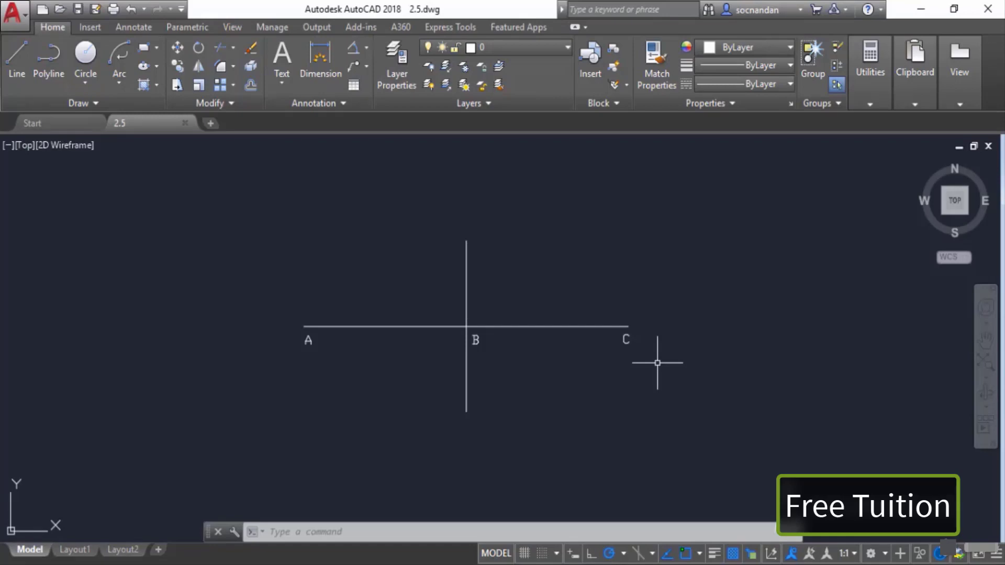
# Step: Draw a Center ellipse centred at B, with one axis ending at C and the other at the vertical line's top end
pyautogui.click(158, 67)
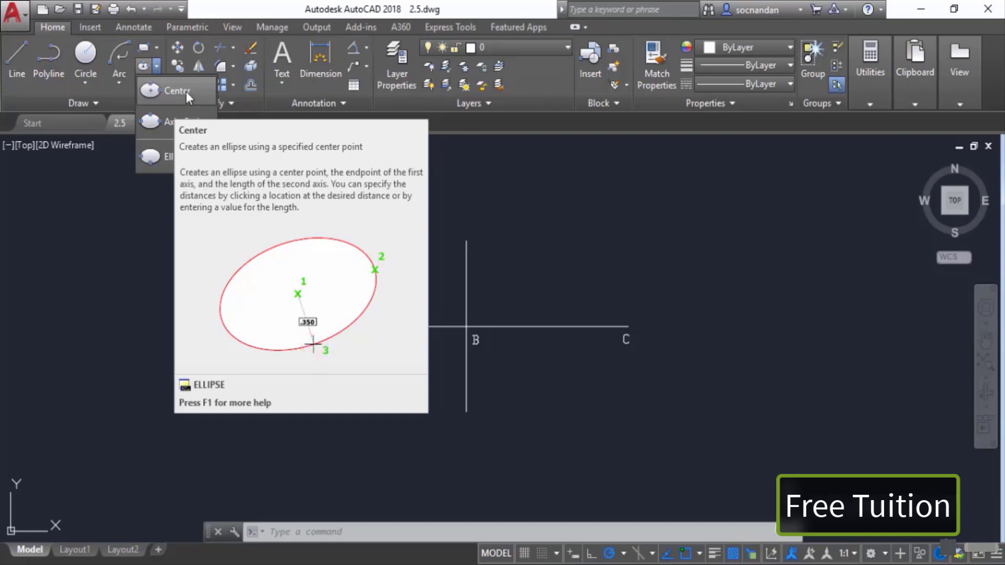
pyautogui.click(186, 91)
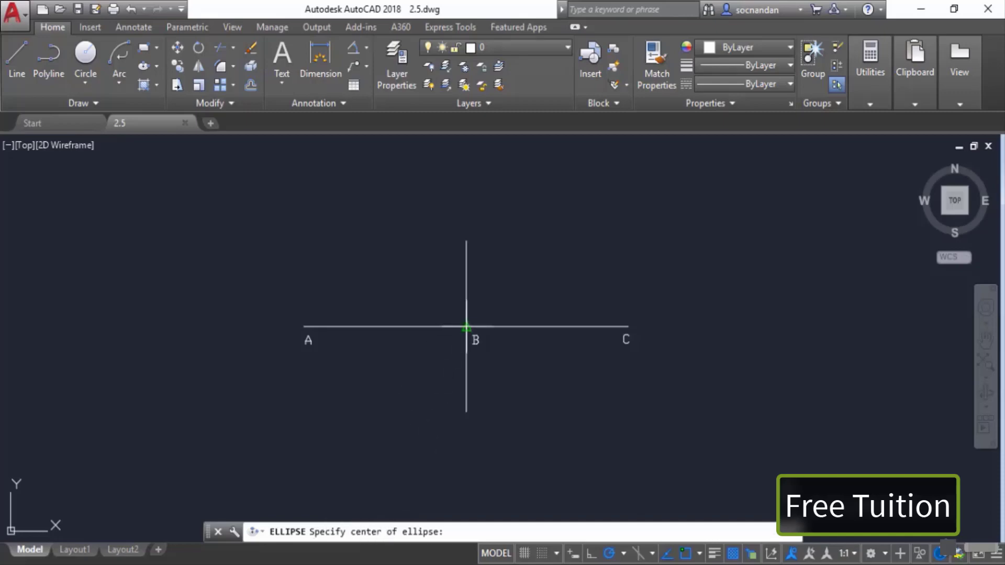
pyautogui.click(466, 326)
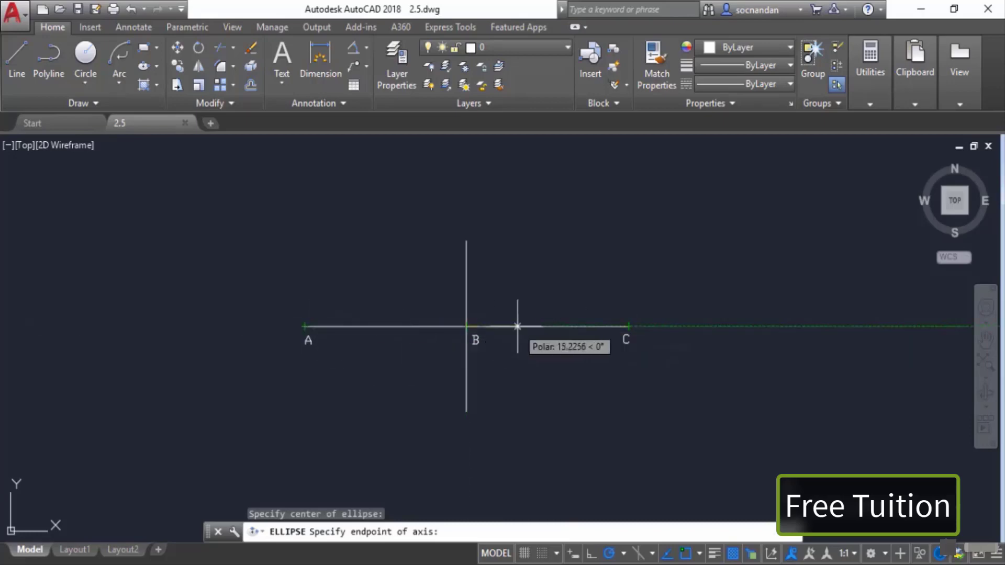
pyautogui.click(628, 327)
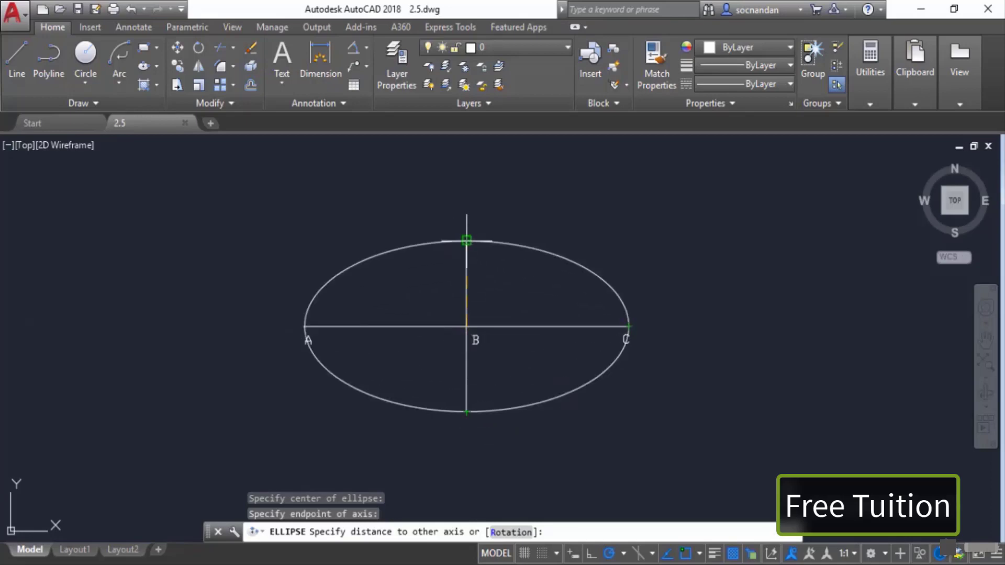
pyautogui.click(466, 241)
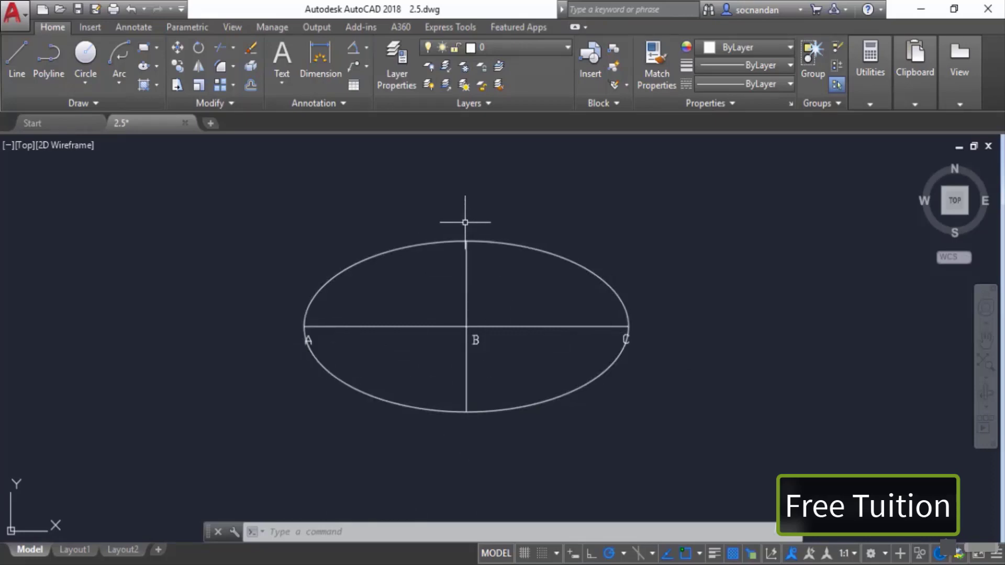
# Step: Select the ellipse and erase it
pyautogui.click(494, 410)
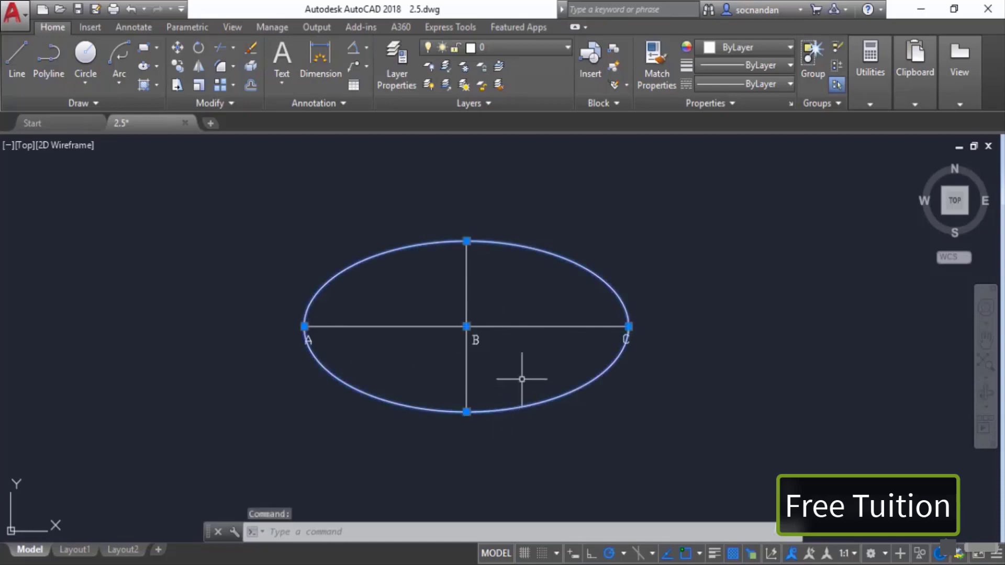
pyautogui.rightClick(522, 379)
pyautogui.click(555, 95)
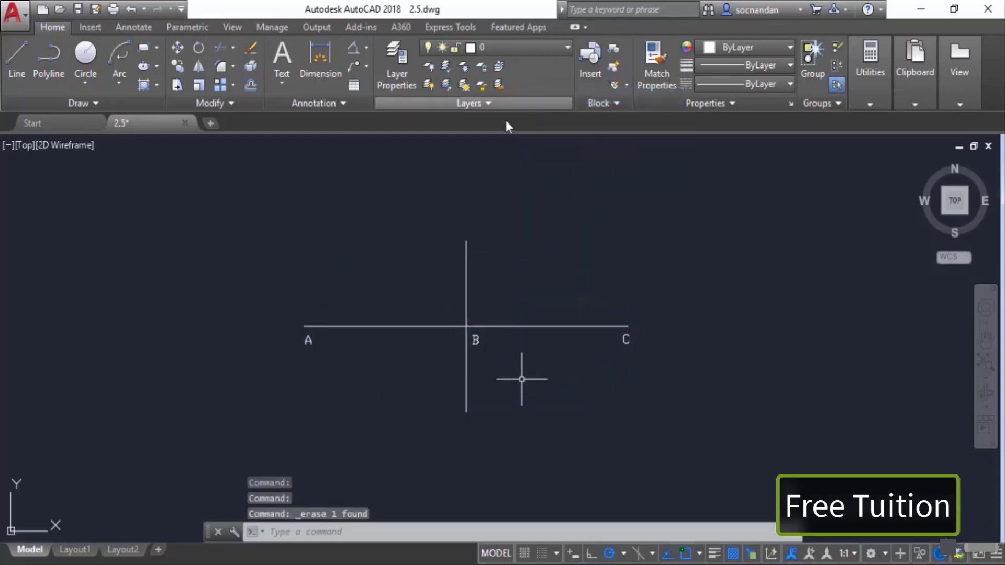
# Step: Draw an Axis, End ellipse with its axis from A to C and the other axis reaching the vertical line's top end
pyautogui.click(157, 67)
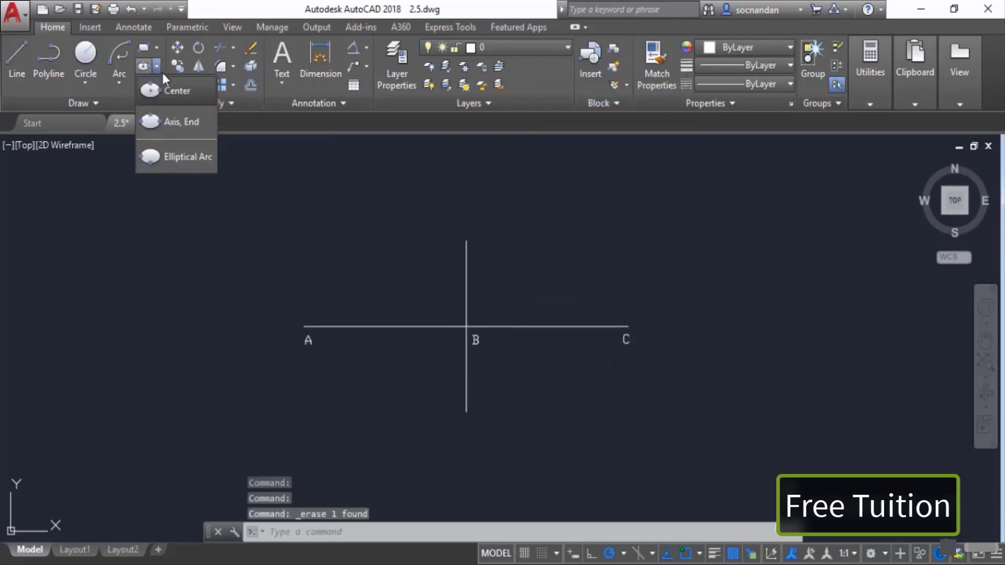
pyautogui.click(186, 125)
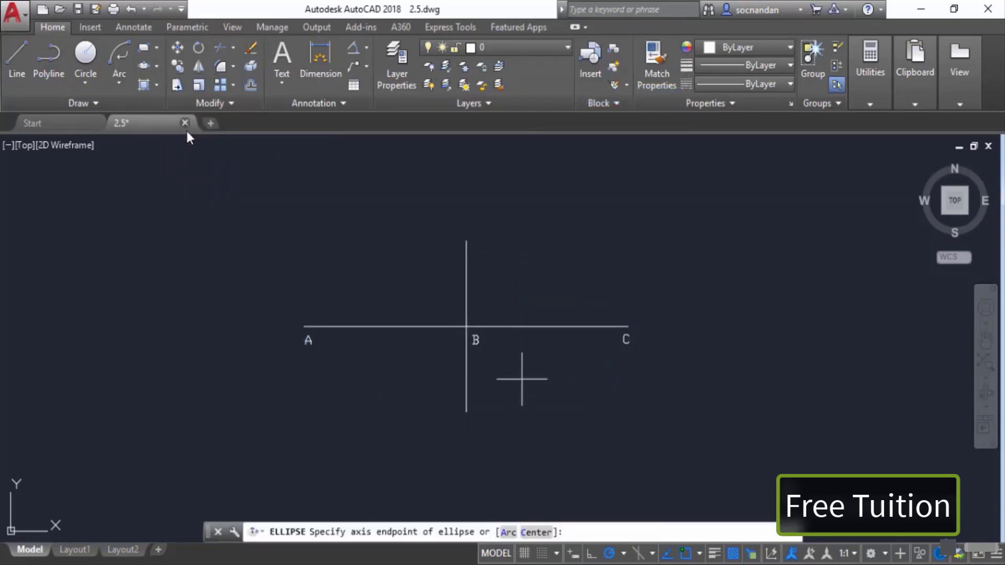
pyautogui.click(304, 327)
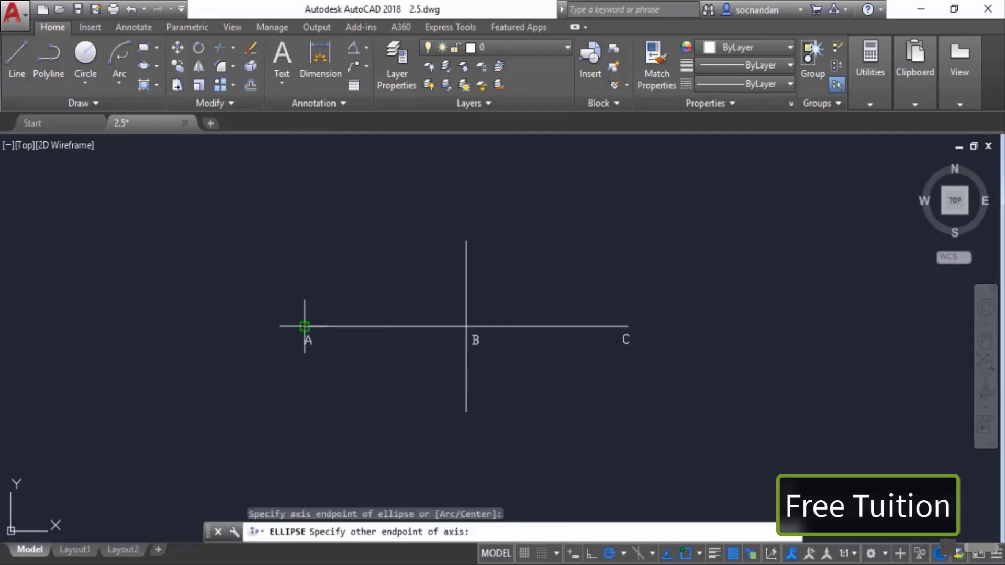
pyautogui.click(628, 327)
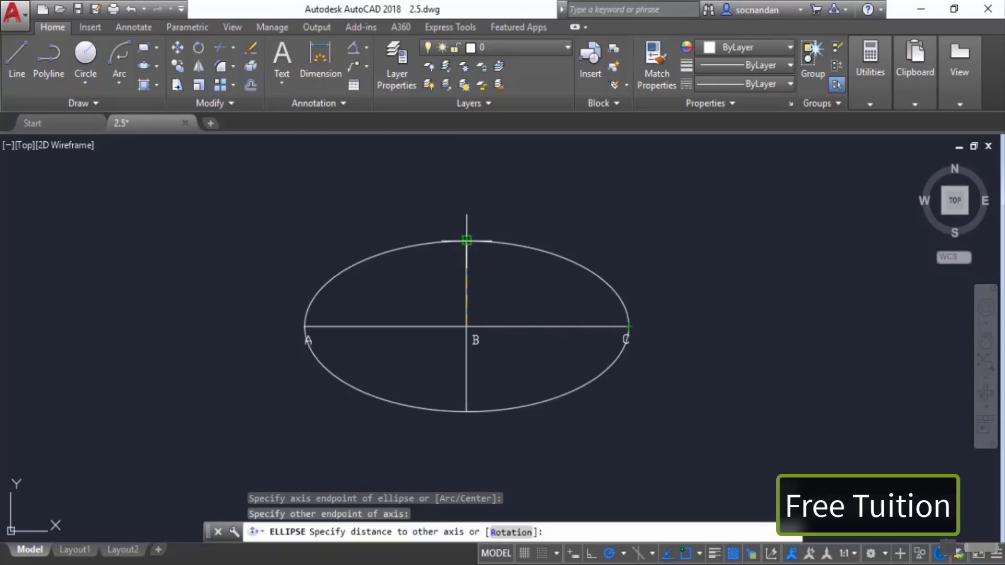
pyautogui.click(466, 241)
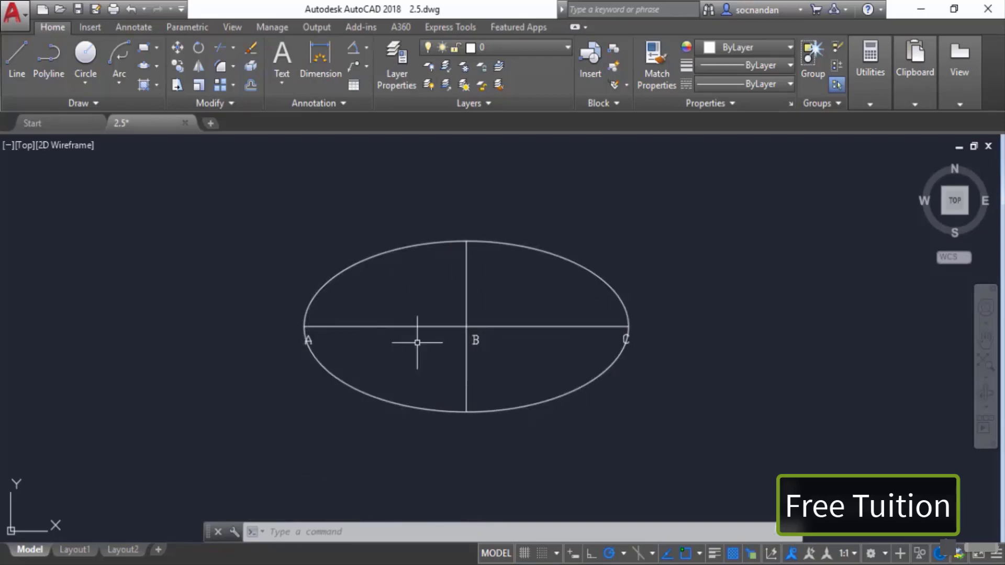
# Step: Select the Axis, End ellipse and erase it
pyautogui.click(596, 280)
pyautogui.rightClick(639, 265)
pyautogui.click(669, 284)
pyautogui.press('Escape')
pyautogui.press('Escape')
pyautogui.press('Escape')
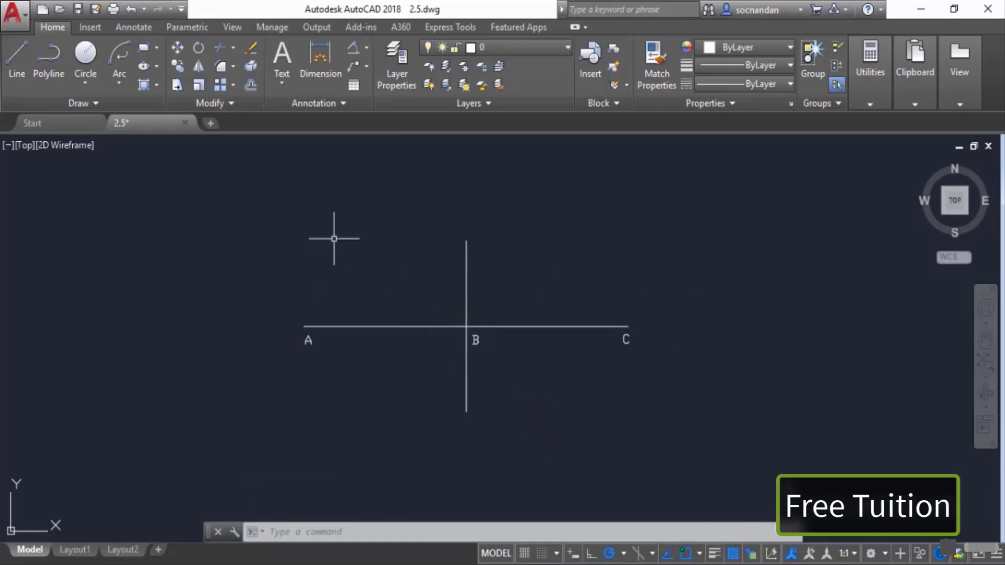
# Step: Draw a Center elliptical arc centred at B, axis ending at C, other axis at the vertical line's top, sweeping from upper right to lower left
pyautogui.click(157, 66)
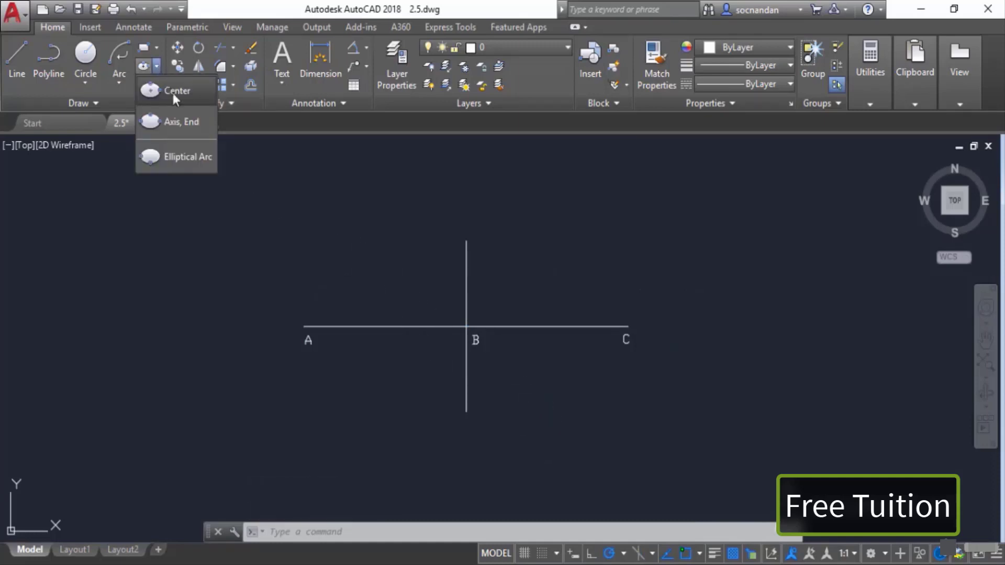
pyautogui.click(203, 156)
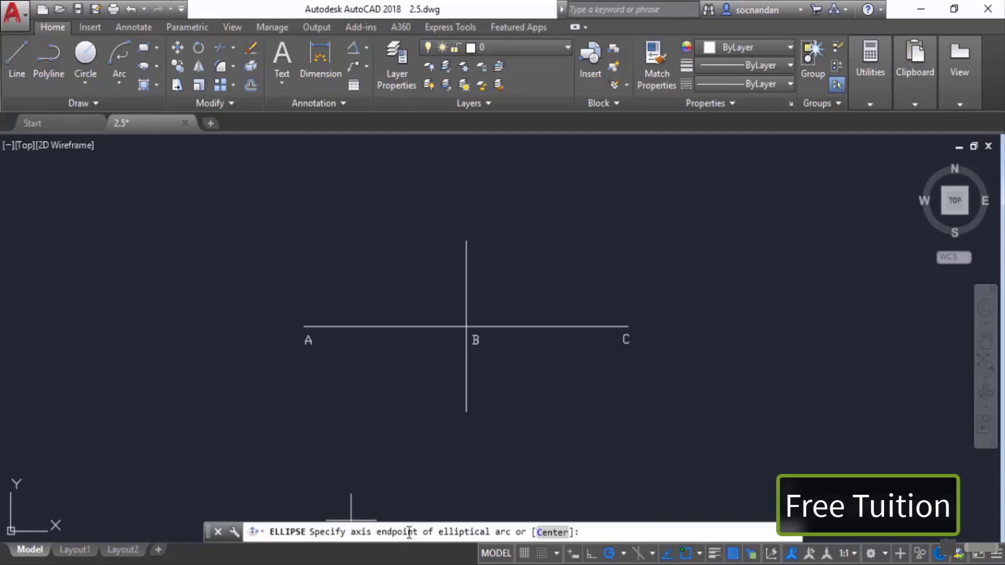
pyautogui.click(552, 532)
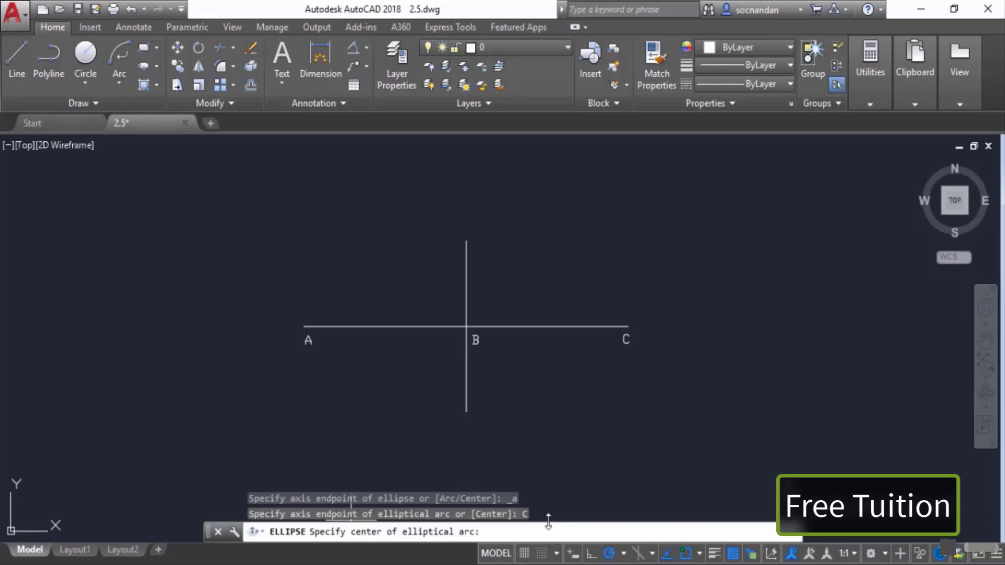
pyautogui.click(466, 326)
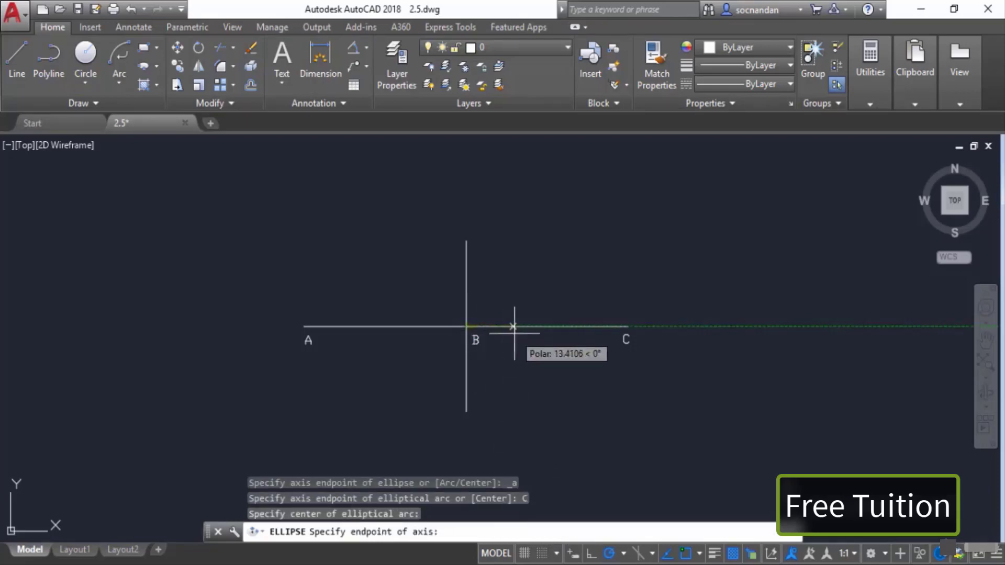
pyautogui.click(628, 326)
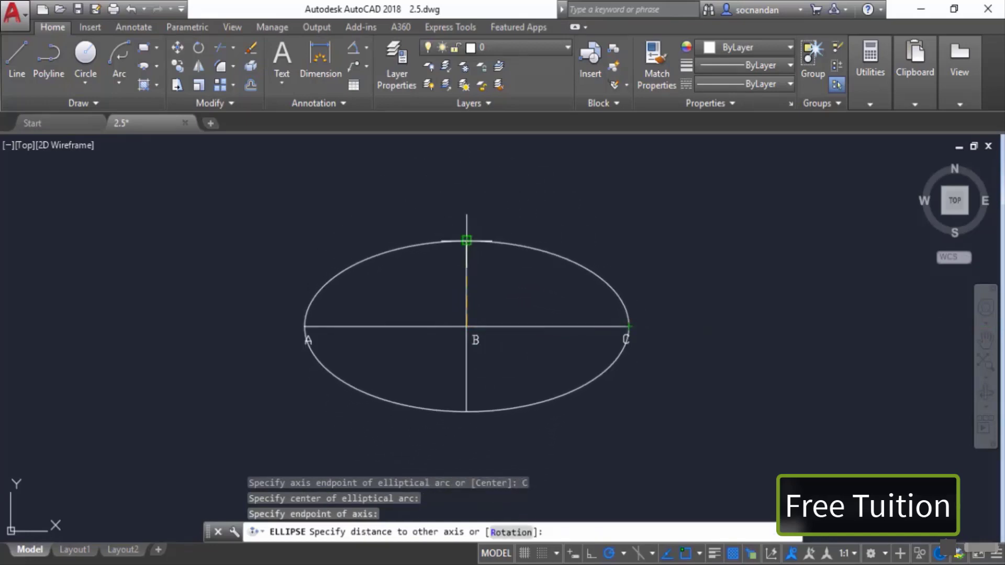
pyautogui.click(466, 240)
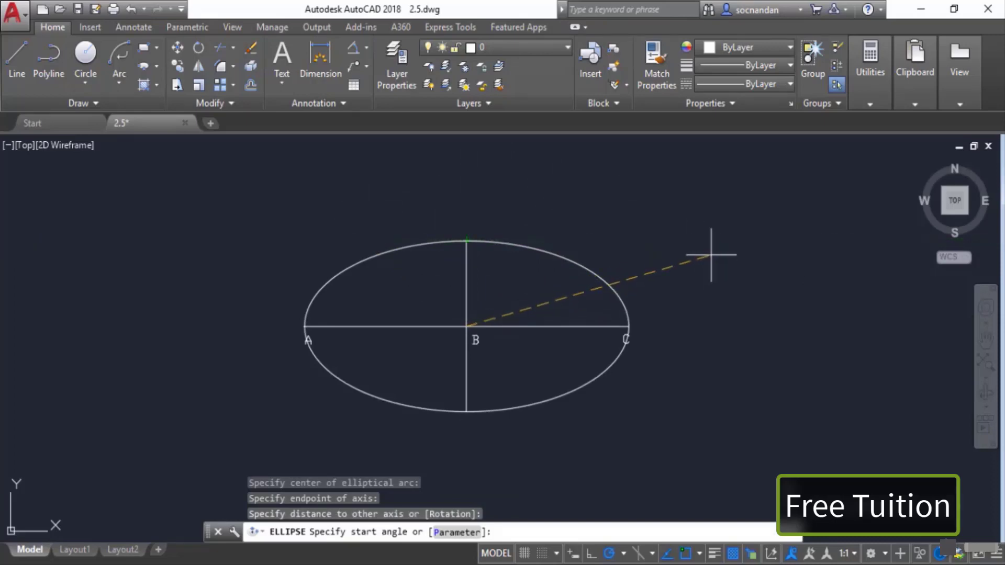
pyautogui.click(713, 253)
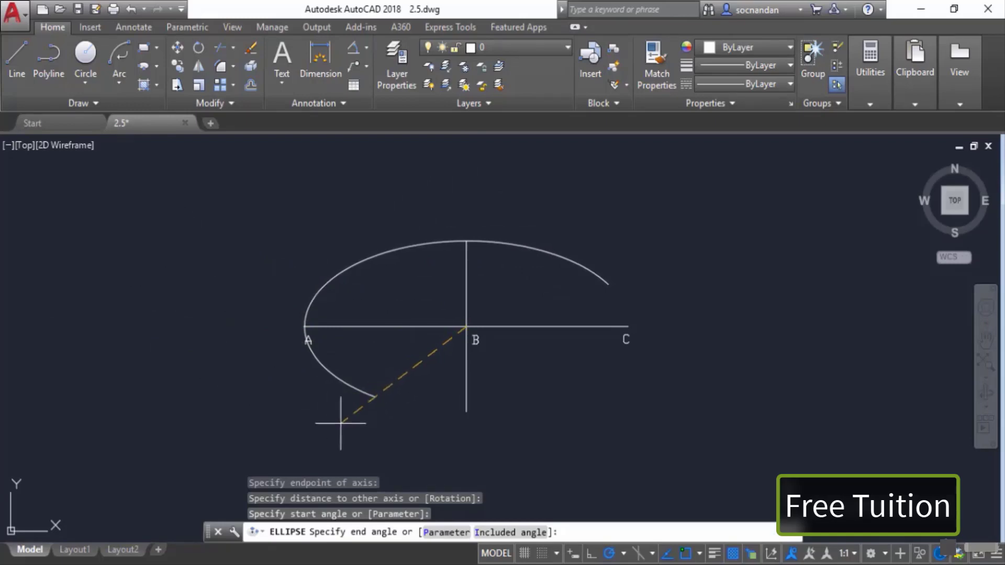
pyautogui.click(257, 437)
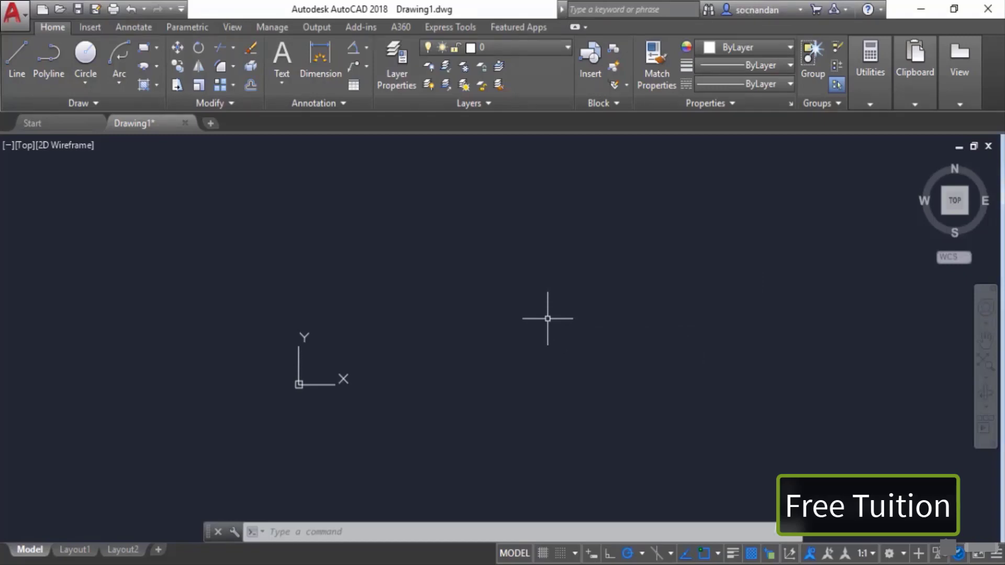
# Step: Start drawing a rectangle in the new blank drawing
pyautogui.moveTo(546, 318); pyautogui.dragTo(490, 370, button='middle')
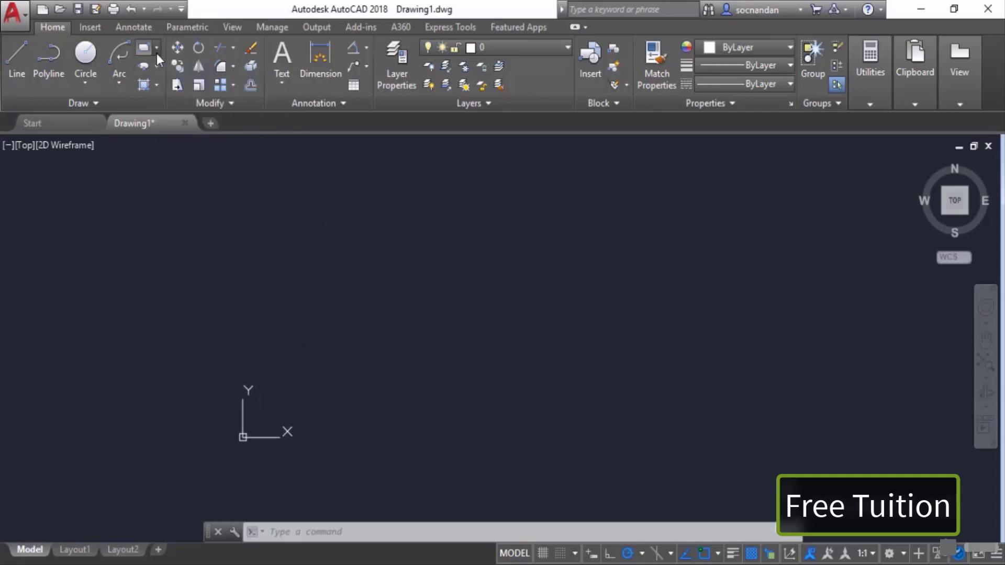
pyautogui.click(156, 52)
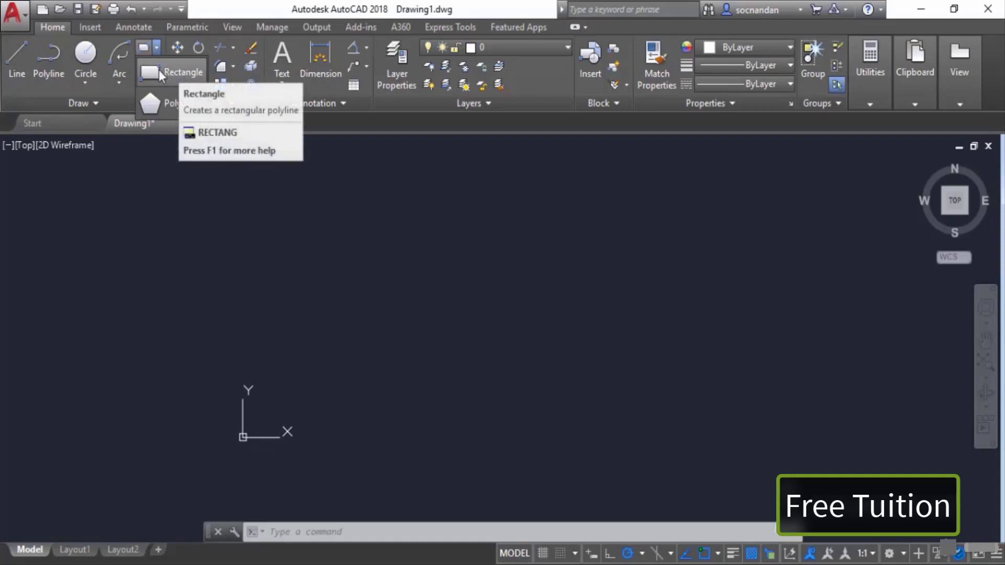
pyautogui.click(189, 75)
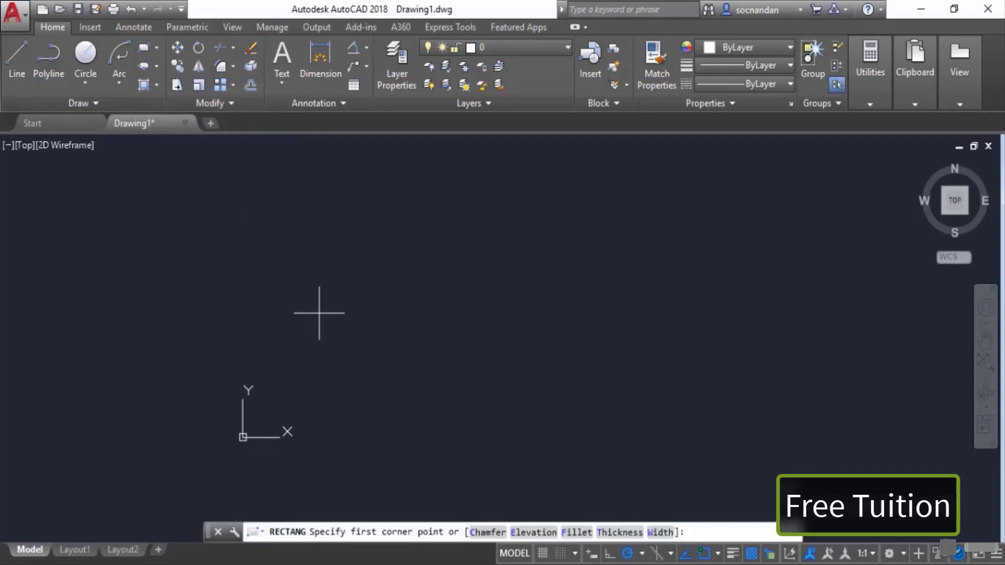
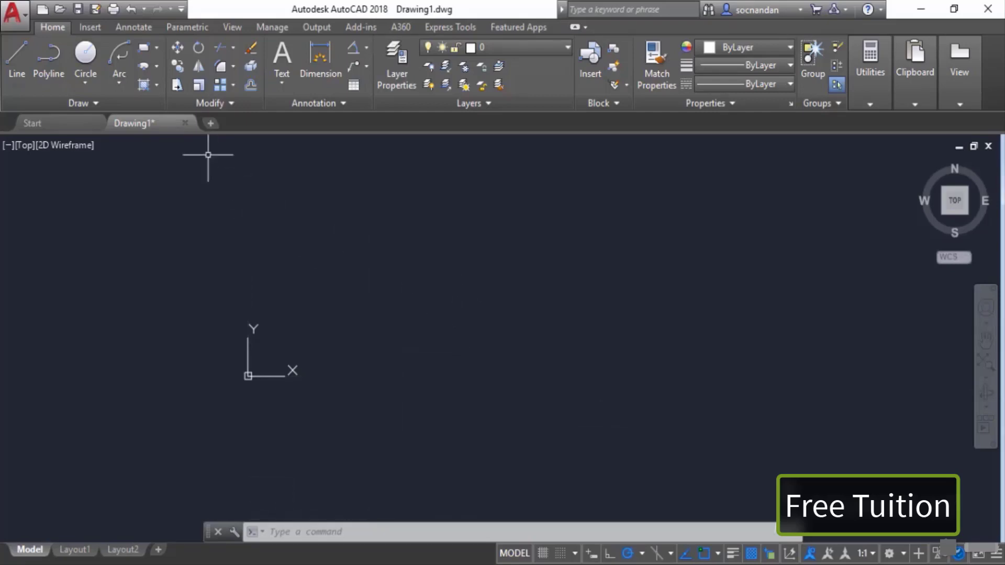
pyautogui.click(144, 49)
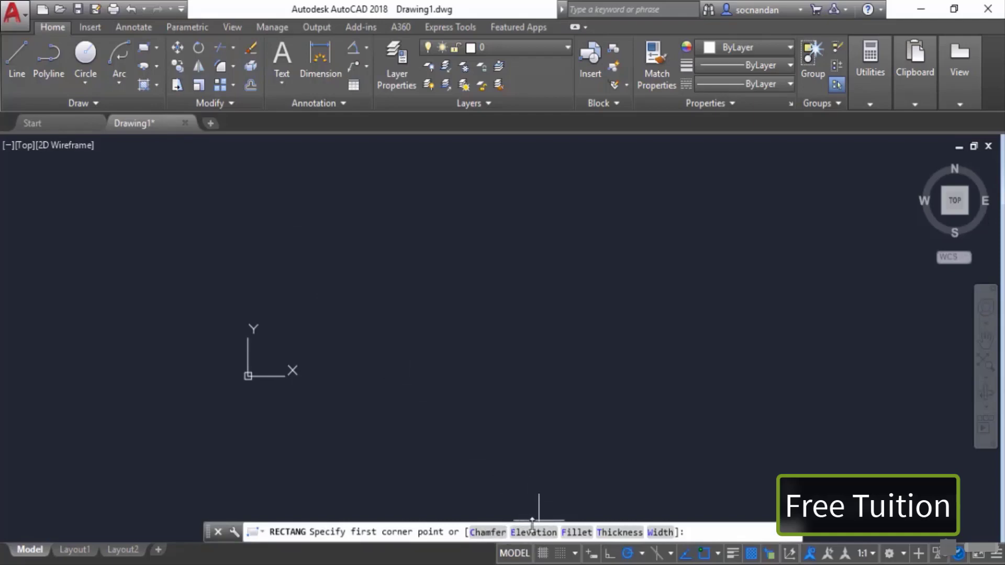
pyautogui.click(575, 532)
pyautogui.write('1')
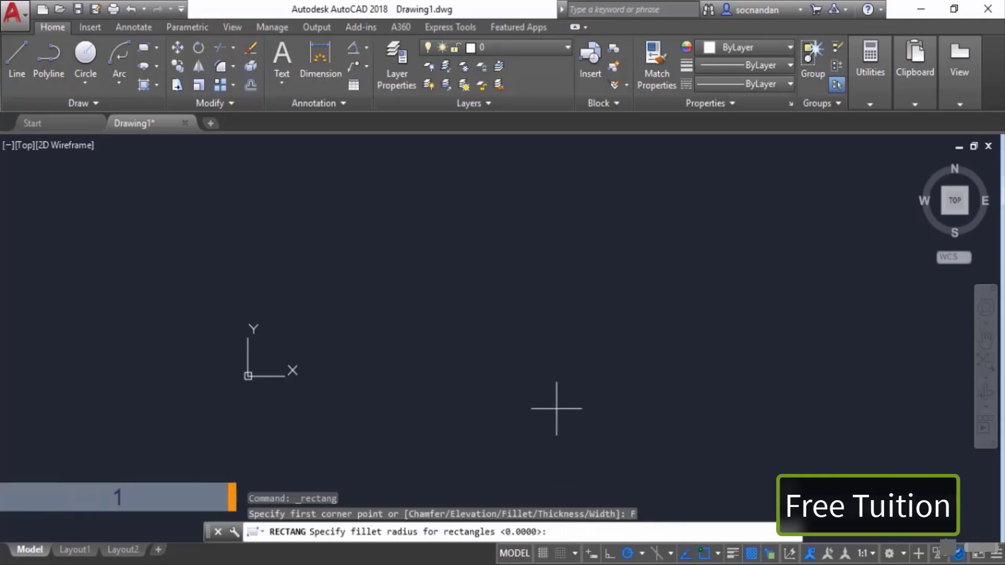
pyautogui.press('Return')
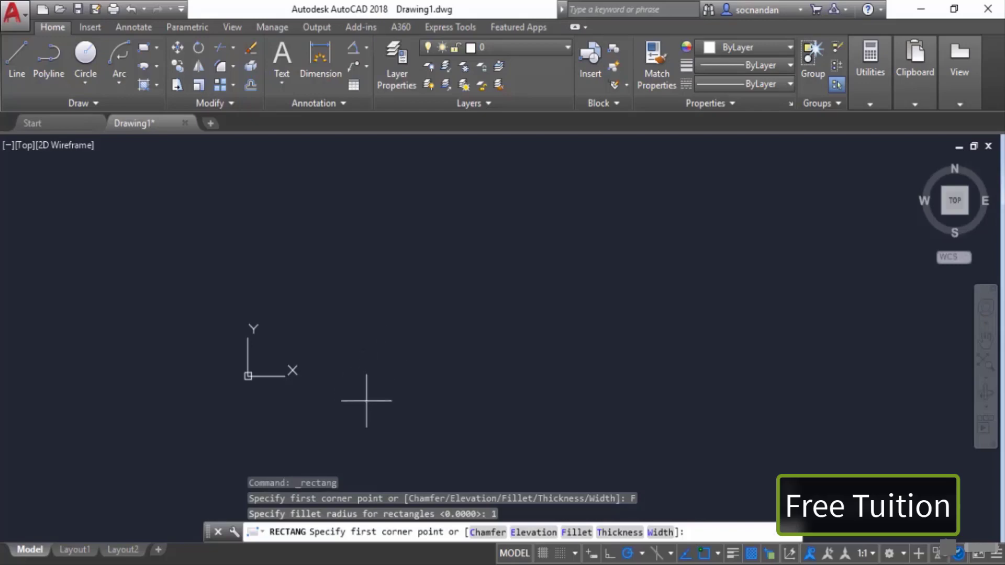
pyautogui.click(383, 404)
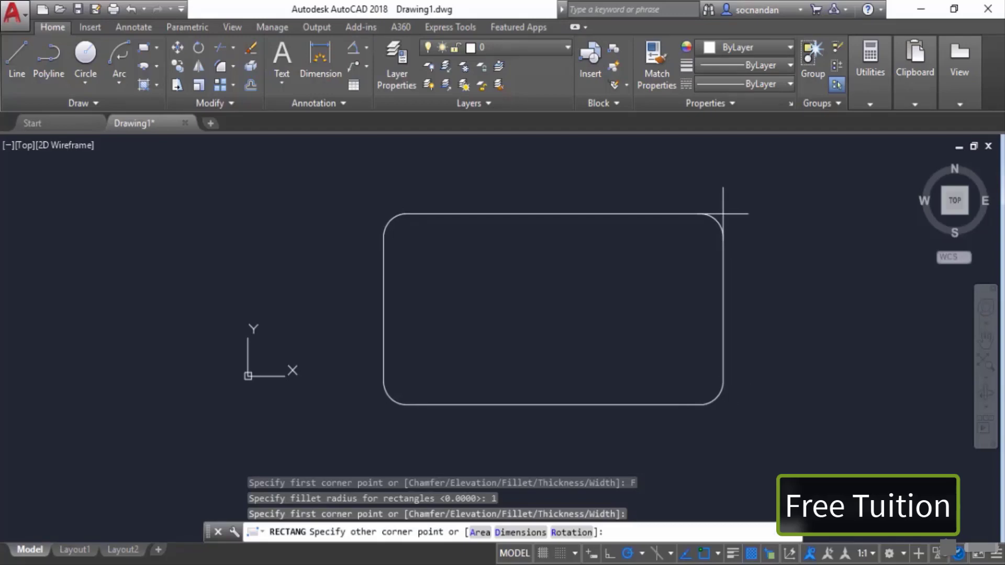
pyautogui.write('@10,')
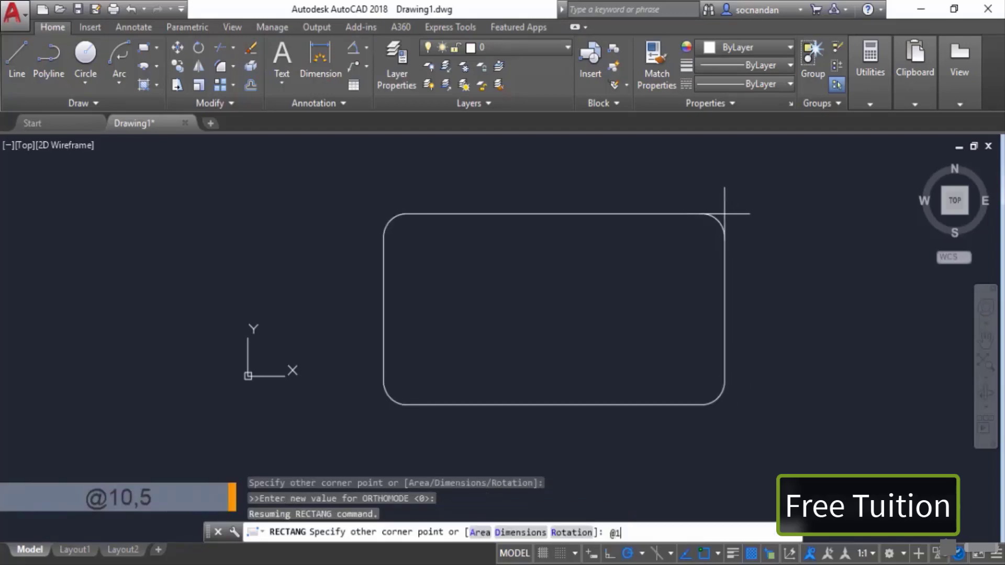
pyautogui.write('5')
pyautogui.press('Return')
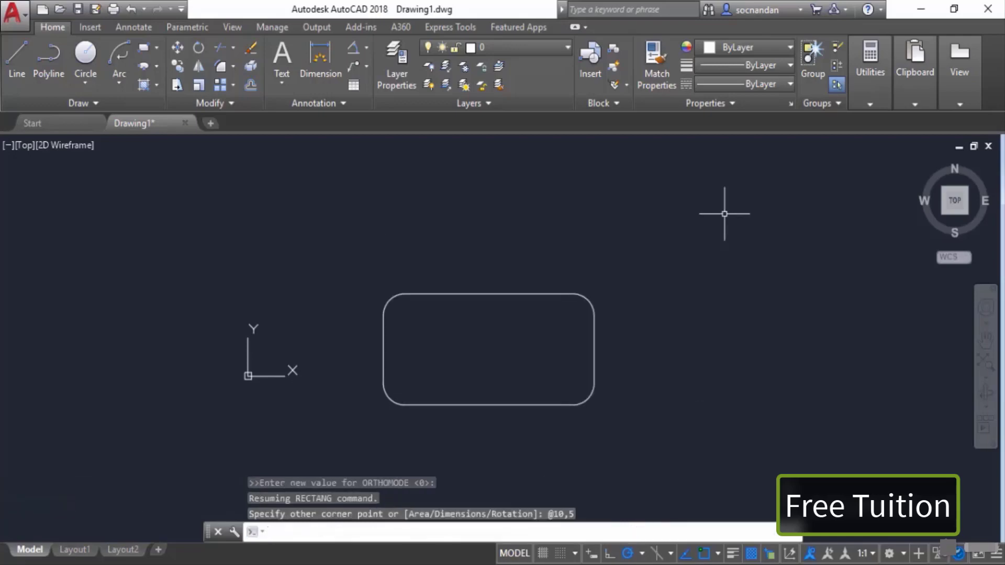
# Step: Select the filleted rectangle and erase it
pyautogui.click(593, 303)
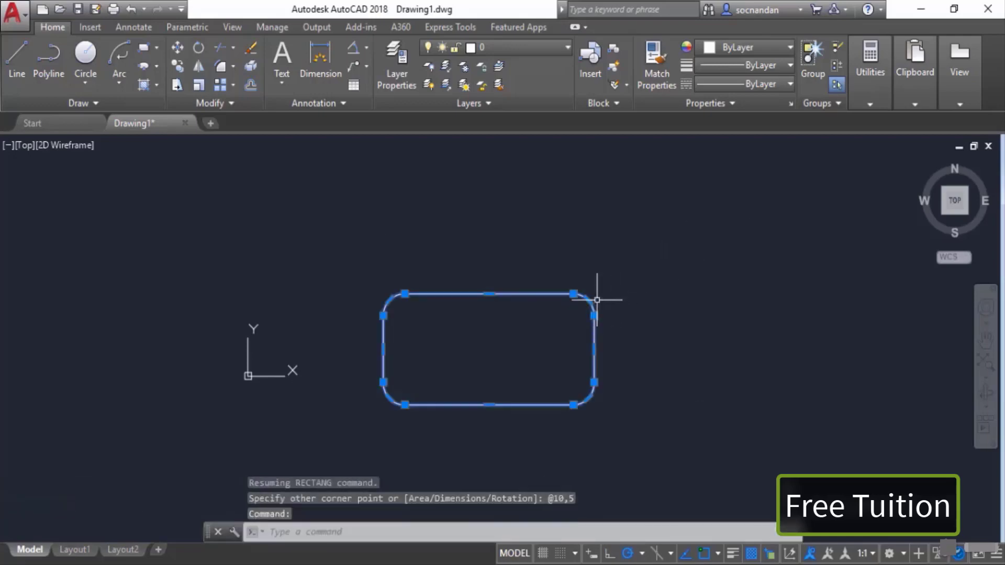
pyautogui.rightClick(603, 269)
pyautogui.click(628, 281)
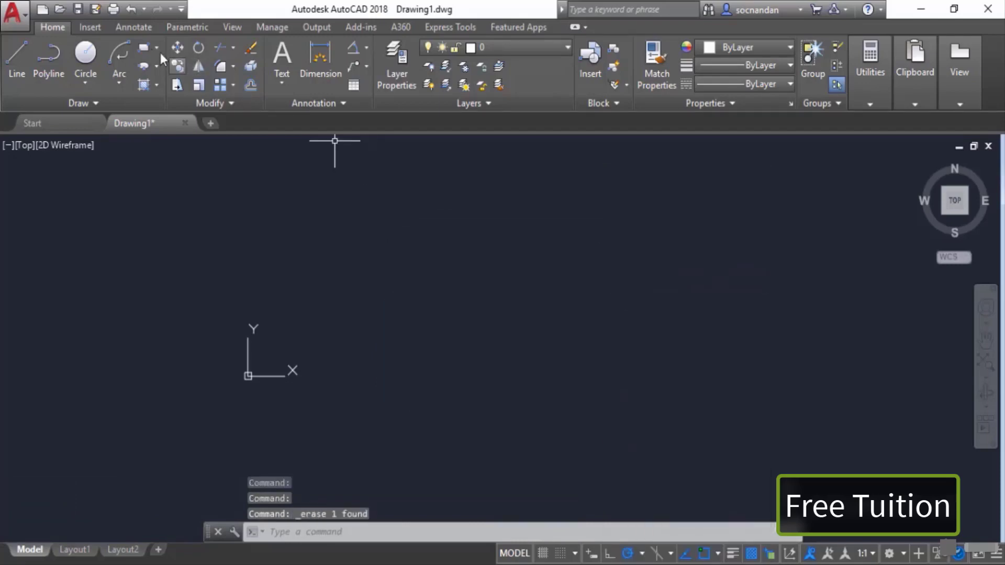
# Step: Reset the rectangle fillet radius to 0 and draw a plain rectangle by picking two corners
pyautogui.click(143, 51)
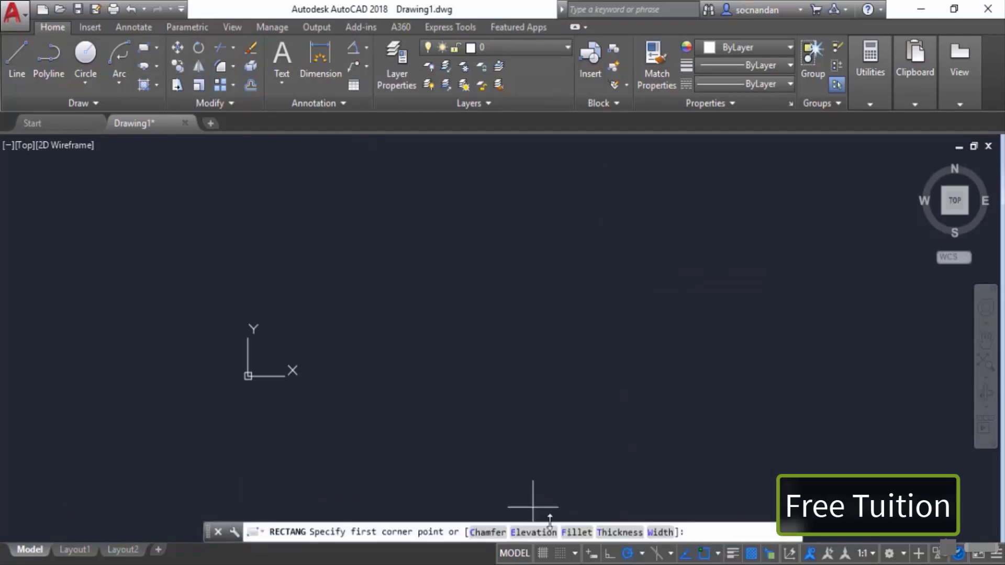
pyautogui.click(570, 532)
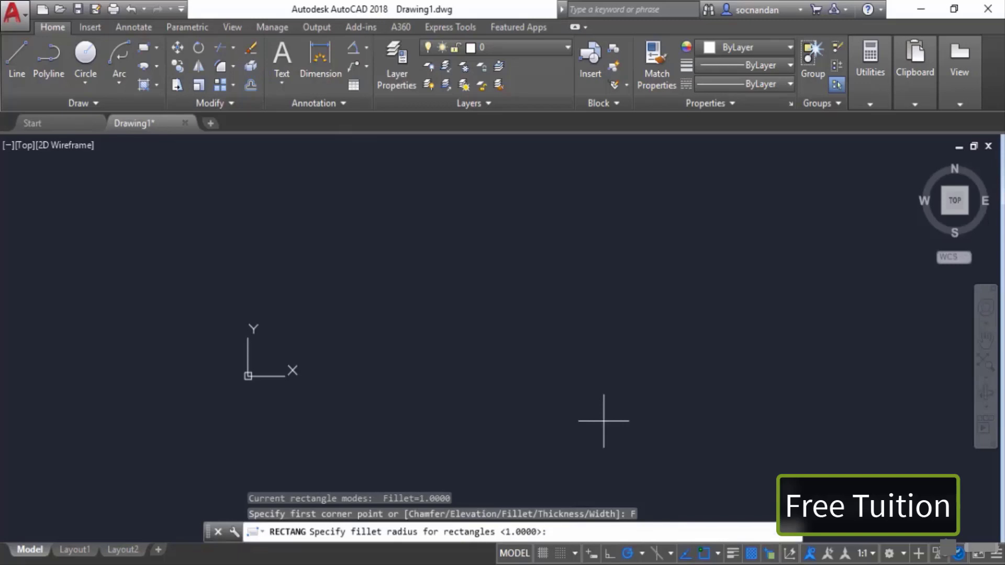
pyautogui.write('0')
pyautogui.press('Return')
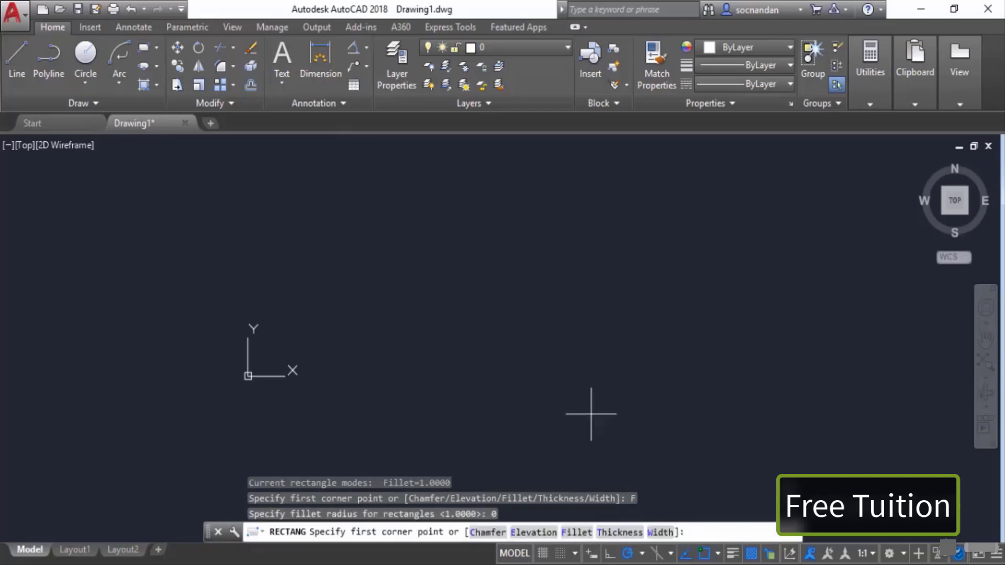
pyautogui.click(433, 381)
pyautogui.click(616, 277)
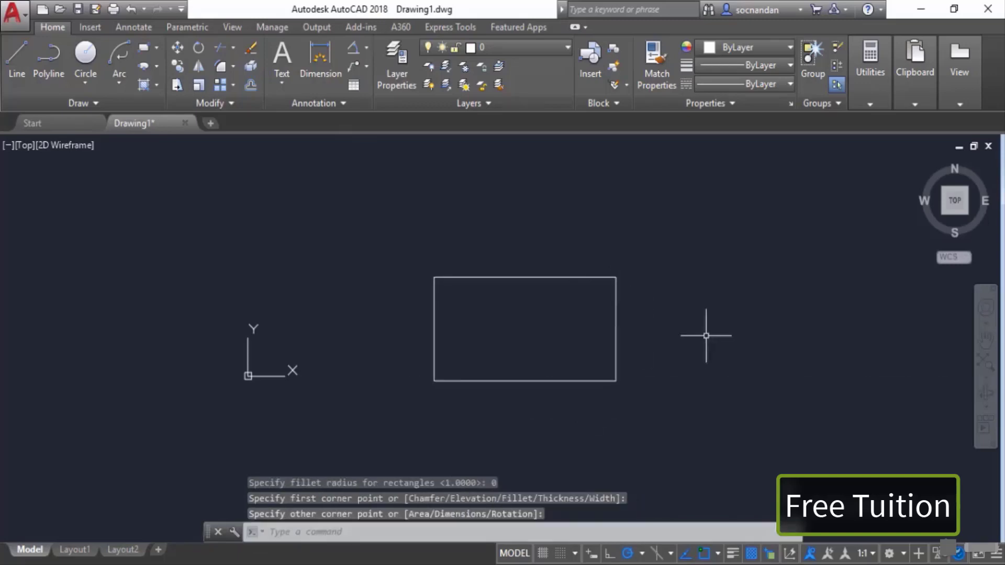
# Step: Select the plain rectangle with a window and erase it
pyautogui.click(543, 405)
pyautogui.click(496, 328)
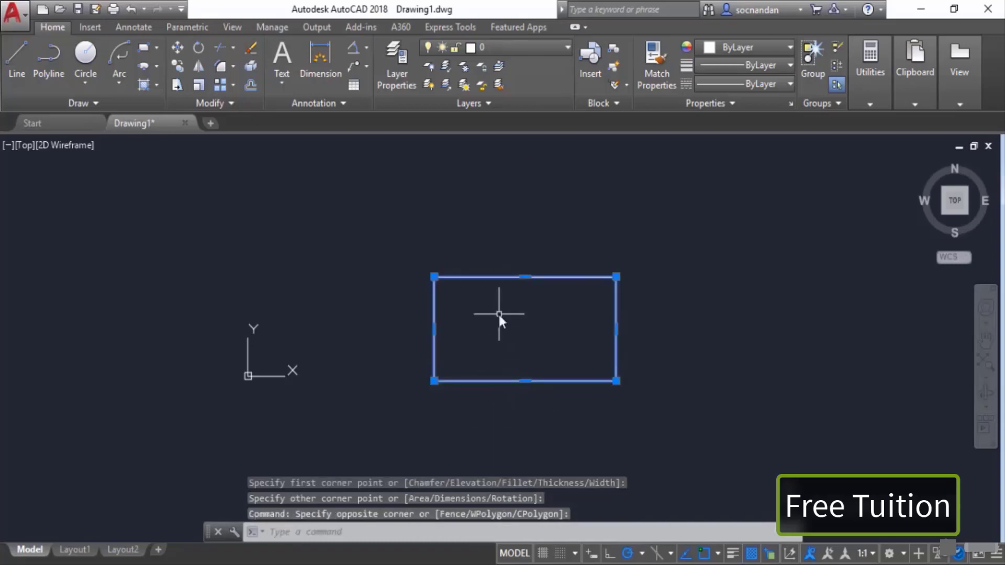
pyautogui.rightClick(498, 312)
pyautogui.click(541, 281)
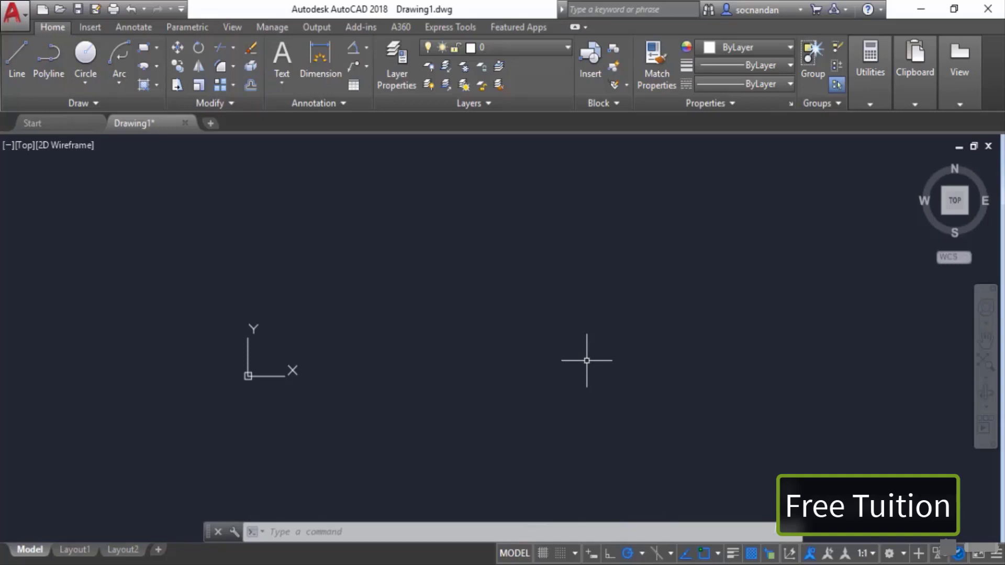
# Step: Draw a rectangle with a line width of 0.5 by picking two corners
pyautogui.click(143, 47)
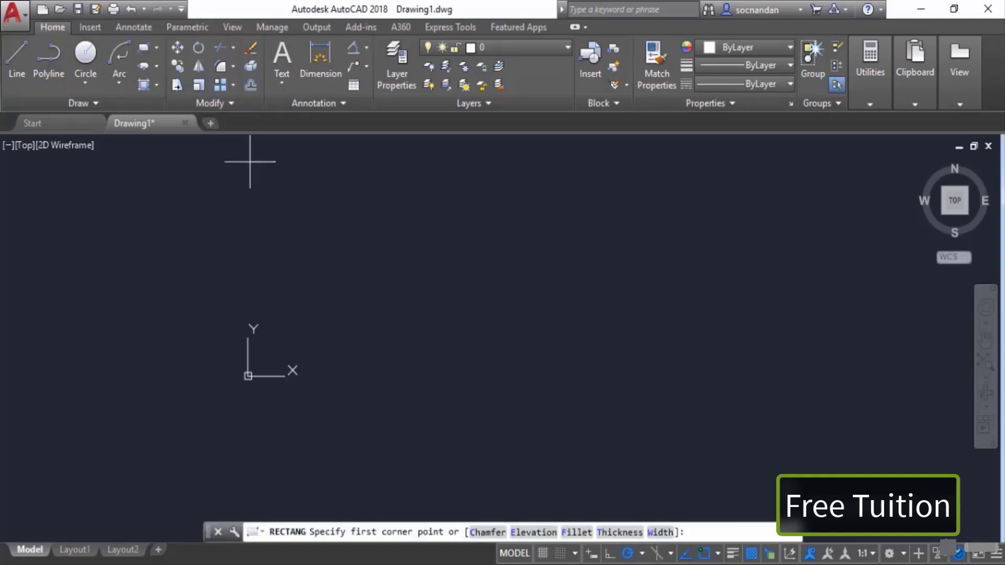
pyautogui.click(660, 532)
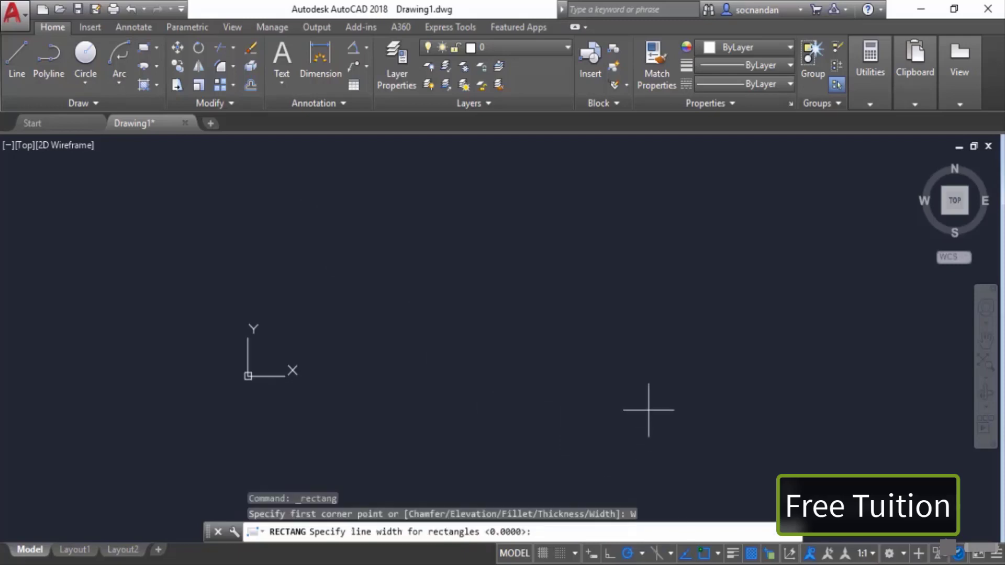
pyautogui.write('0.5')
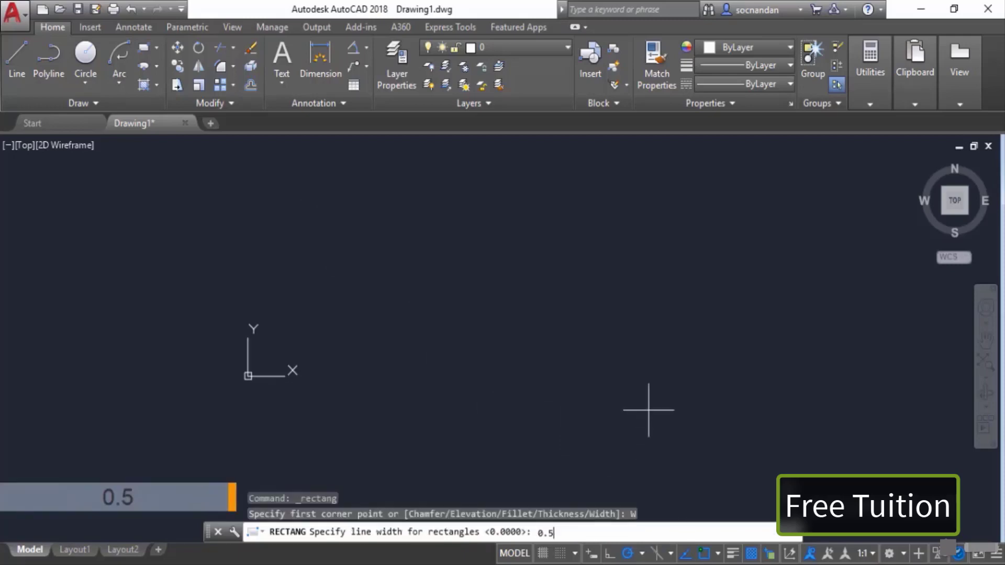
pyautogui.press('Return')
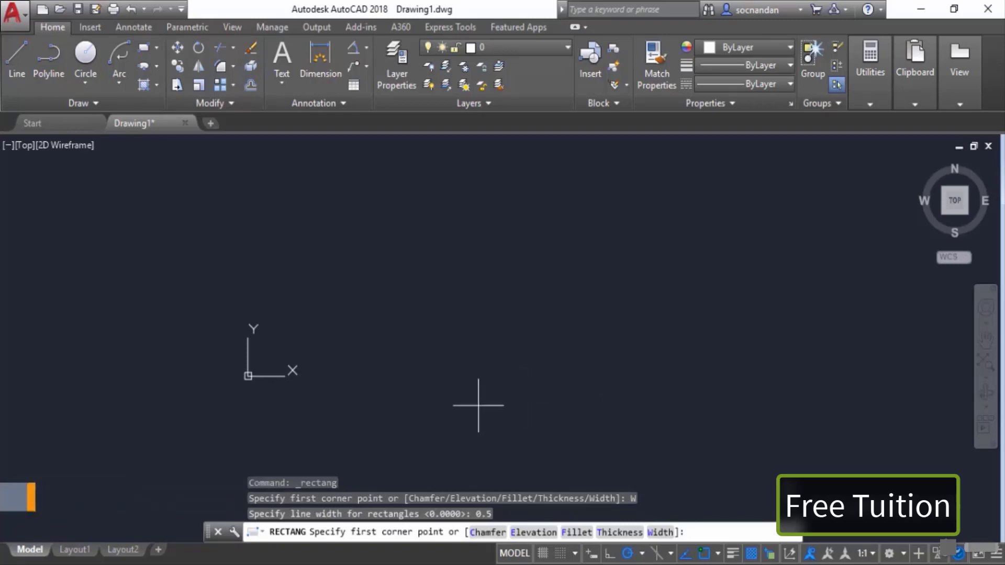
pyautogui.click(428, 416)
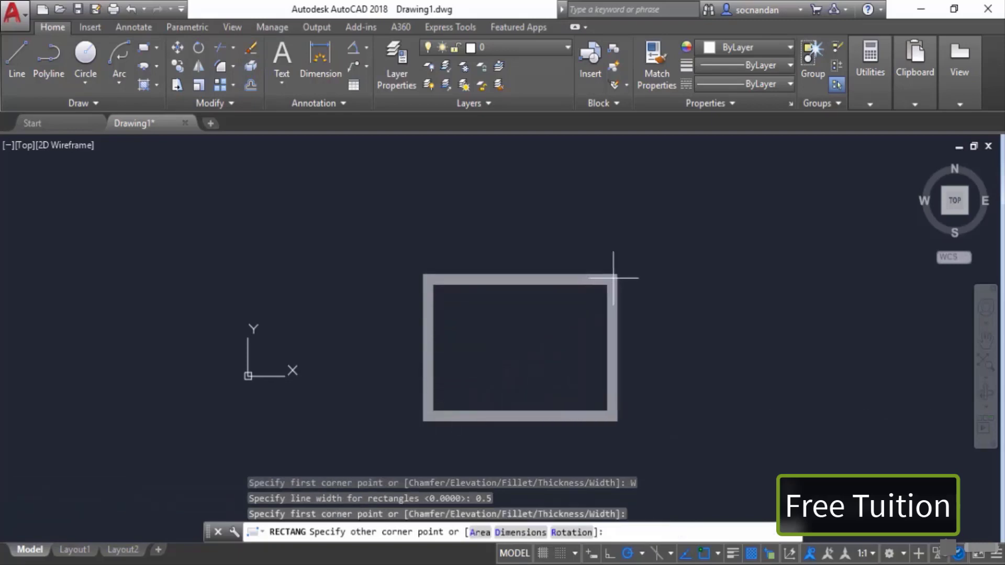
pyautogui.click(718, 217)
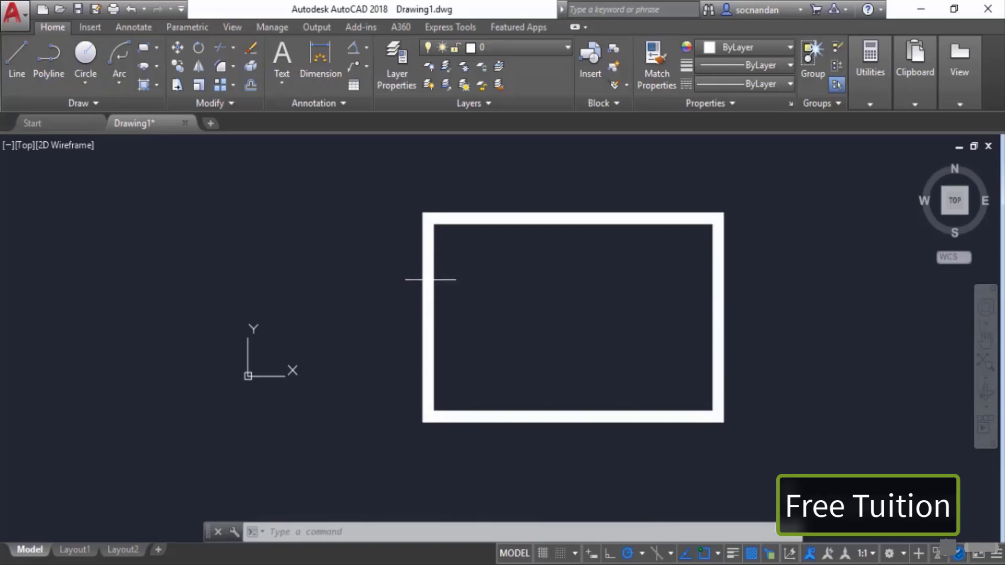
# Step: Reset the rectangle line width to 0 and draw a thin rectangle inside the thick one
pyautogui.click(144, 50)
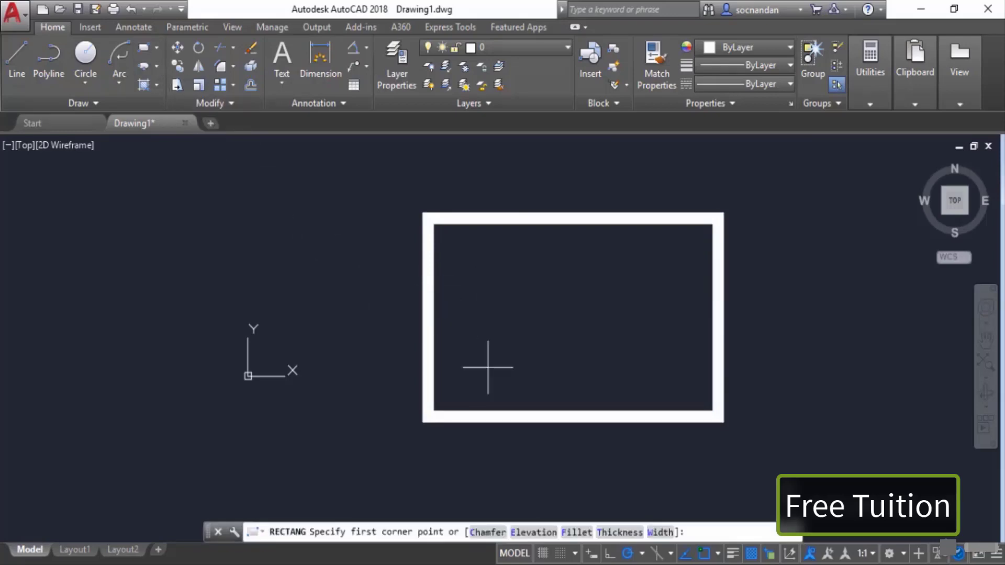
pyautogui.click(659, 532)
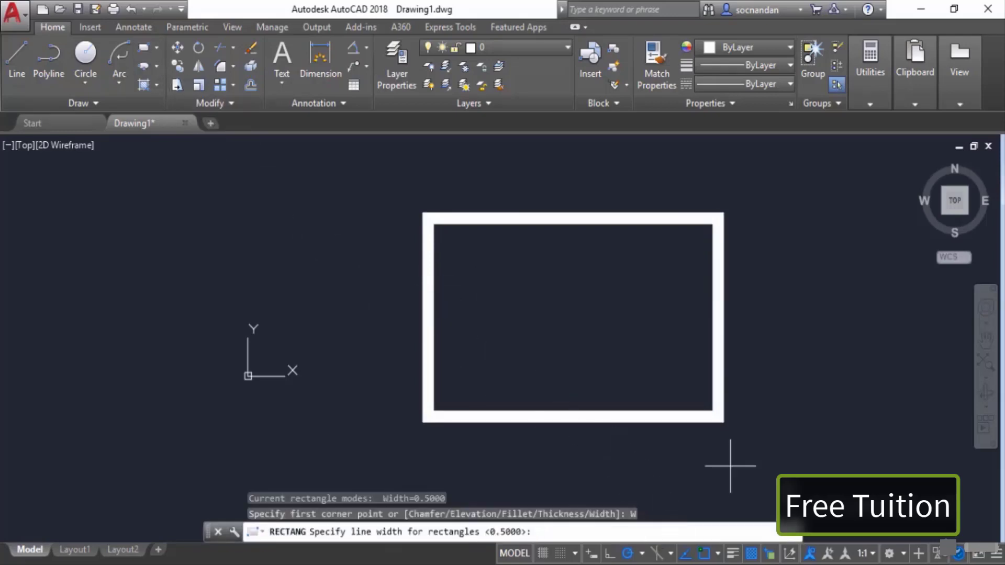
pyautogui.write('0')
pyautogui.press('Return')
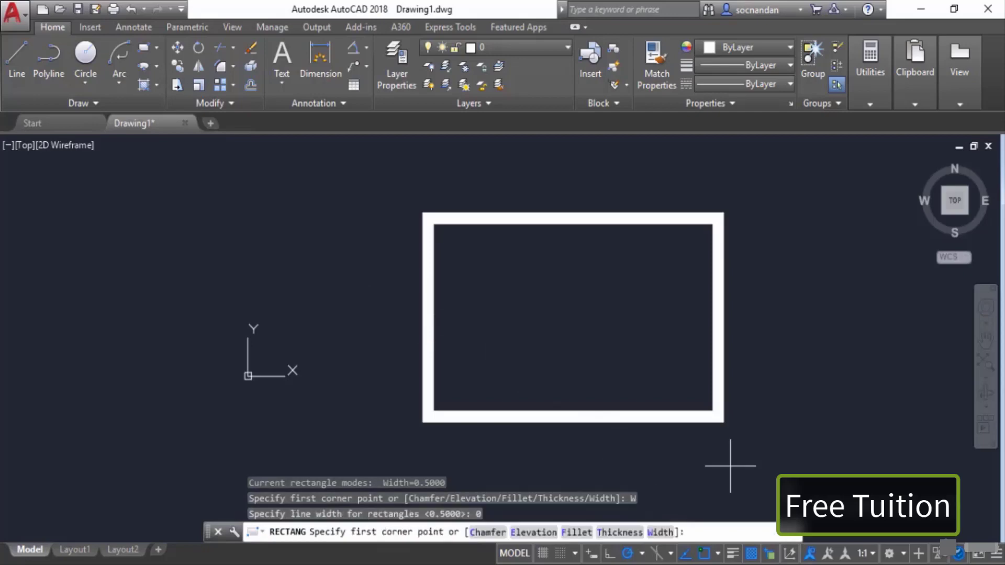
pyautogui.click(492, 364)
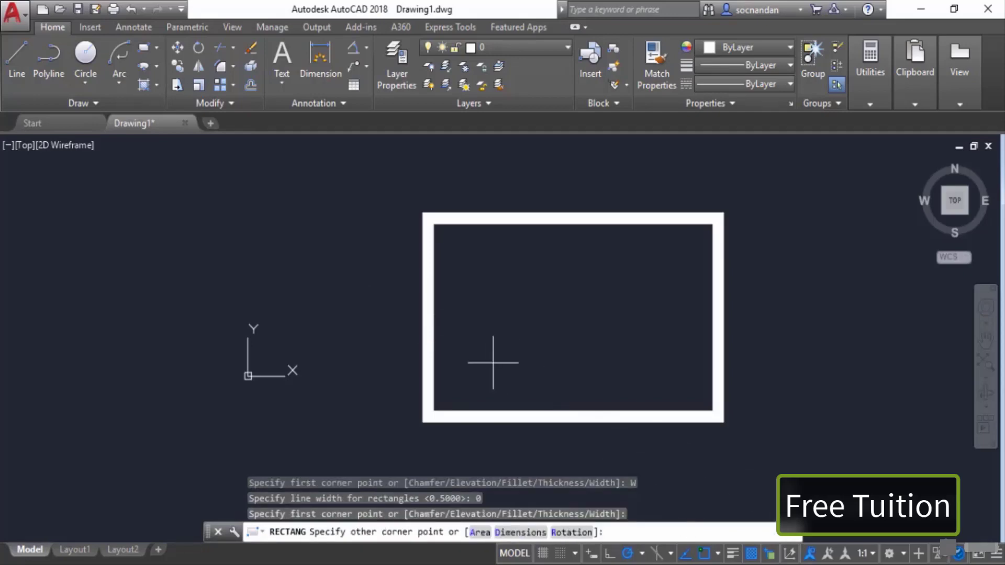
pyautogui.click(625, 262)
# Step: Select both rectangles with a crossing window and erase them
pyautogui.click(755, 457)
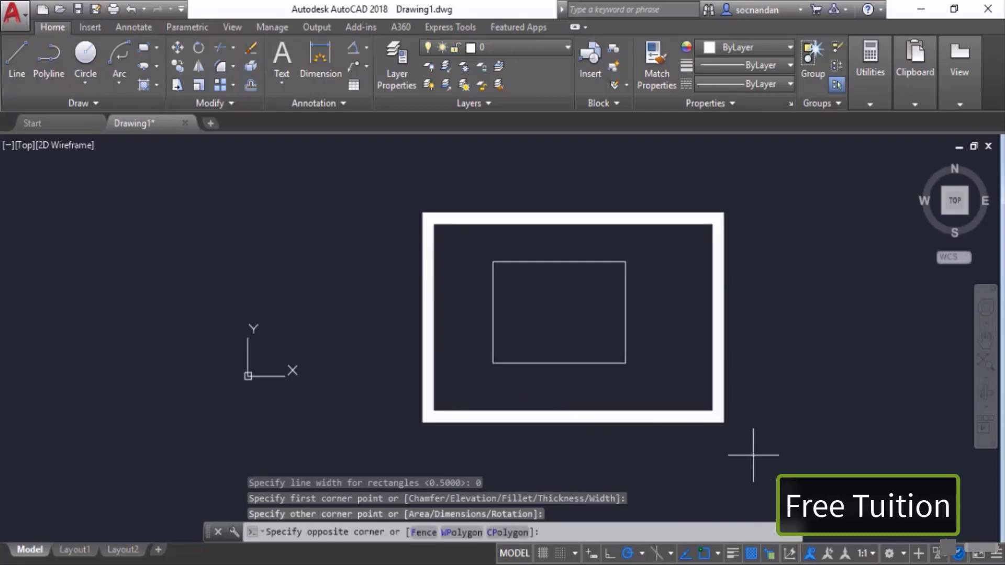
pyautogui.click(564, 300)
pyautogui.rightClick(563, 299)
pyautogui.click(588, 302)
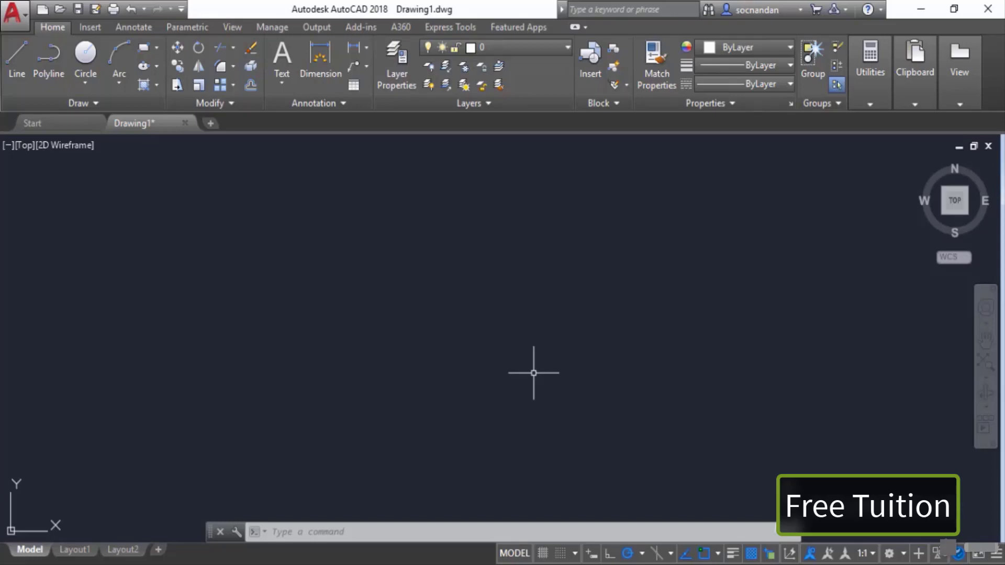
# Step: Start a 5-sided polygon and pick its centre in the middle of the drawing area
pyautogui.click(155, 50)
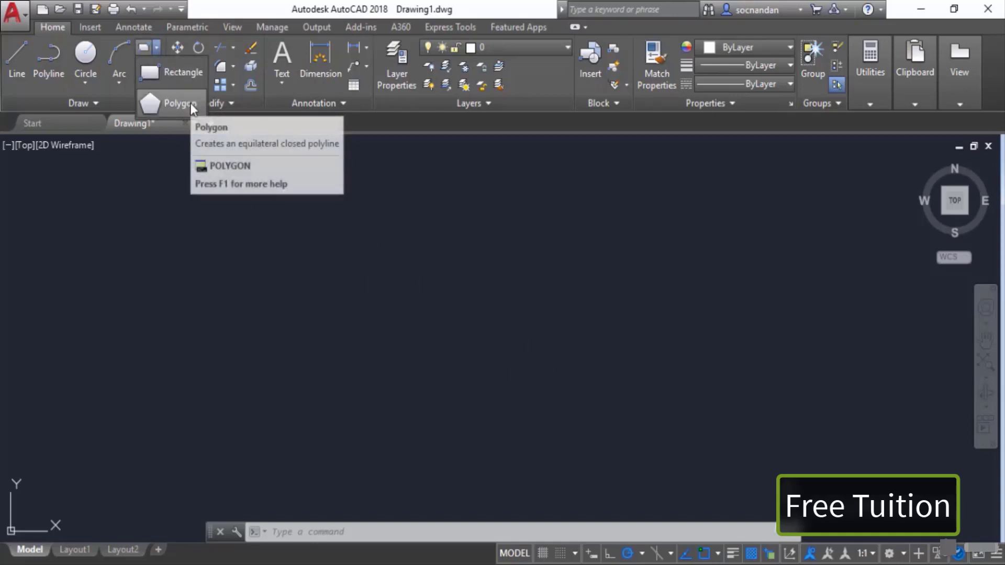
pyautogui.click(195, 106)
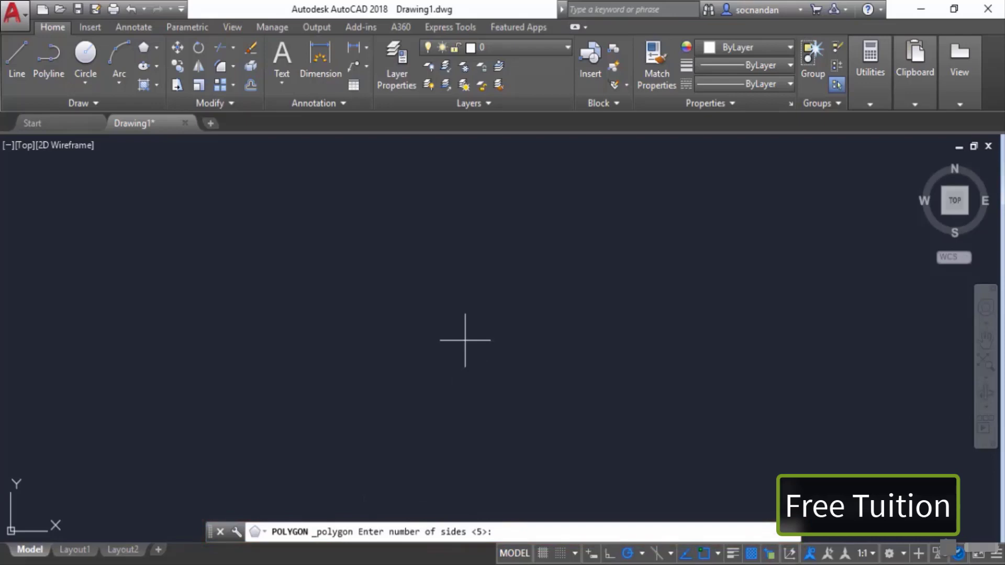
pyautogui.write('5')
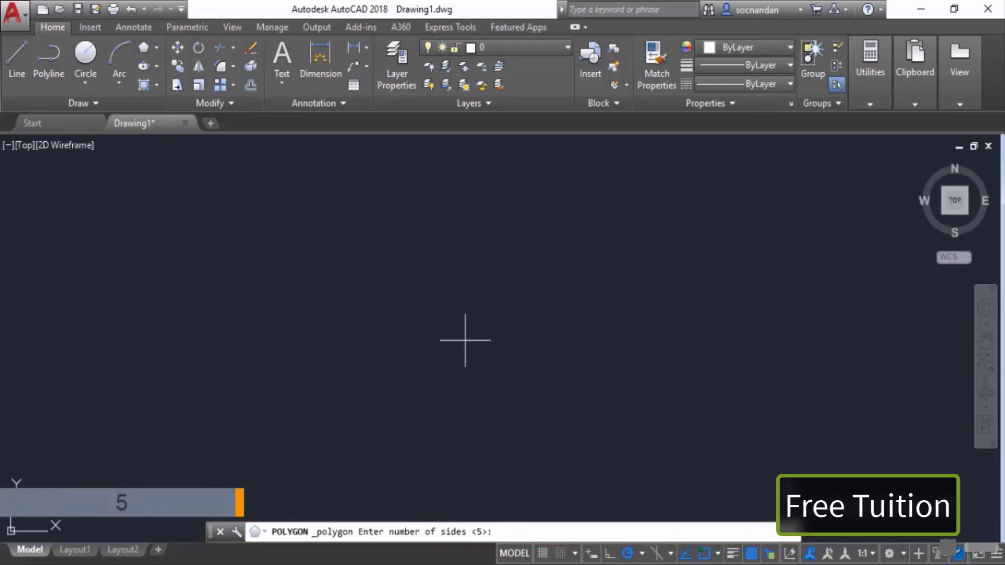
pyautogui.press('Return')
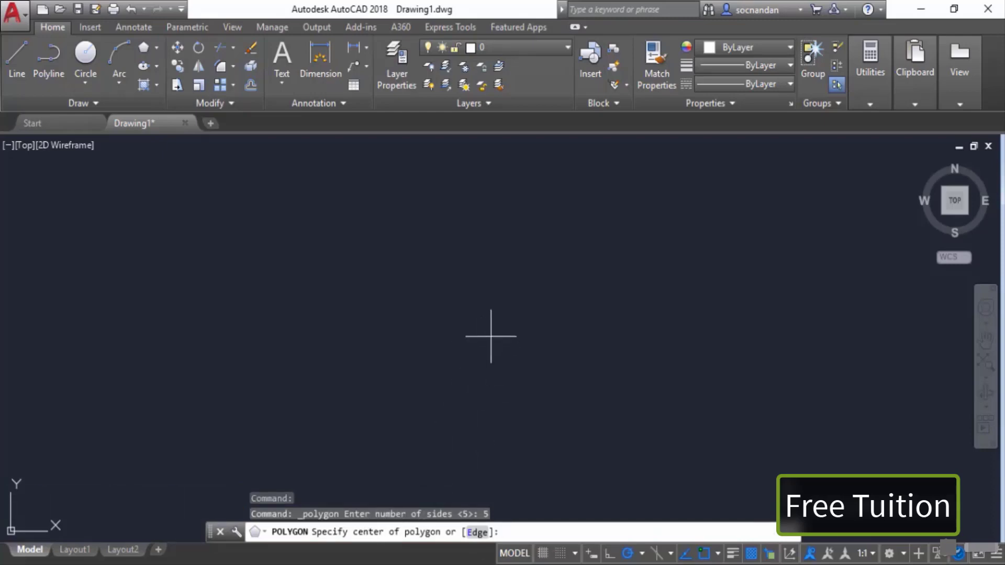
pyautogui.click(473, 323)
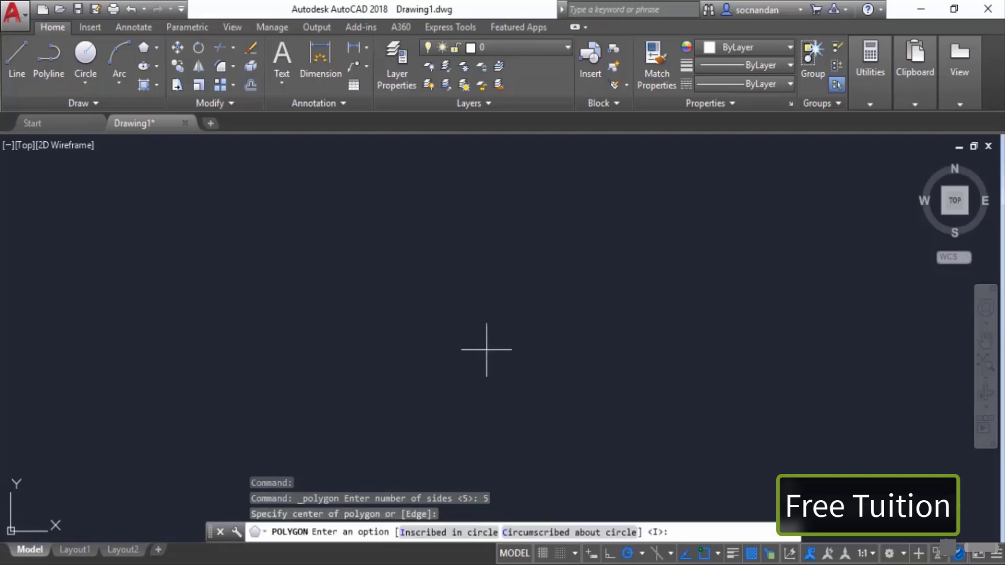
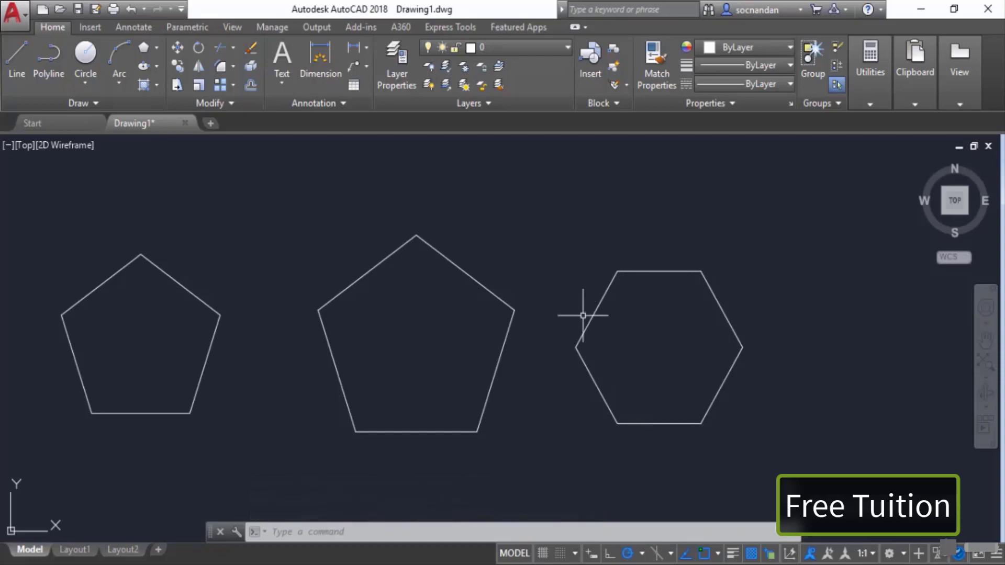
pyautogui.moveTo(582, 316); pyautogui.dragTo(668, 310, button='middle')
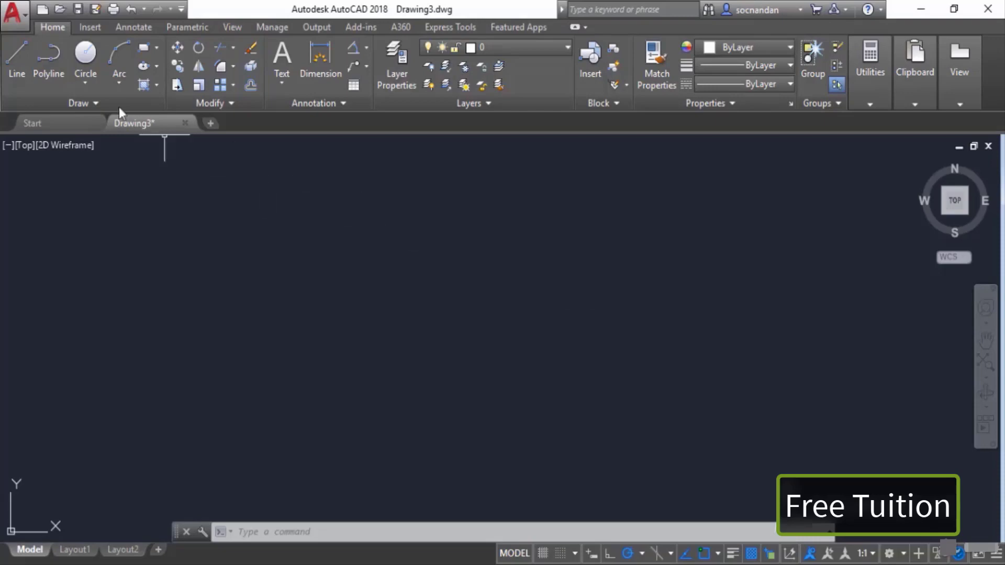
# Step: Draw a right-angled triangle with the Polyline command, ending back at its start point
pyautogui.click(50, 64)
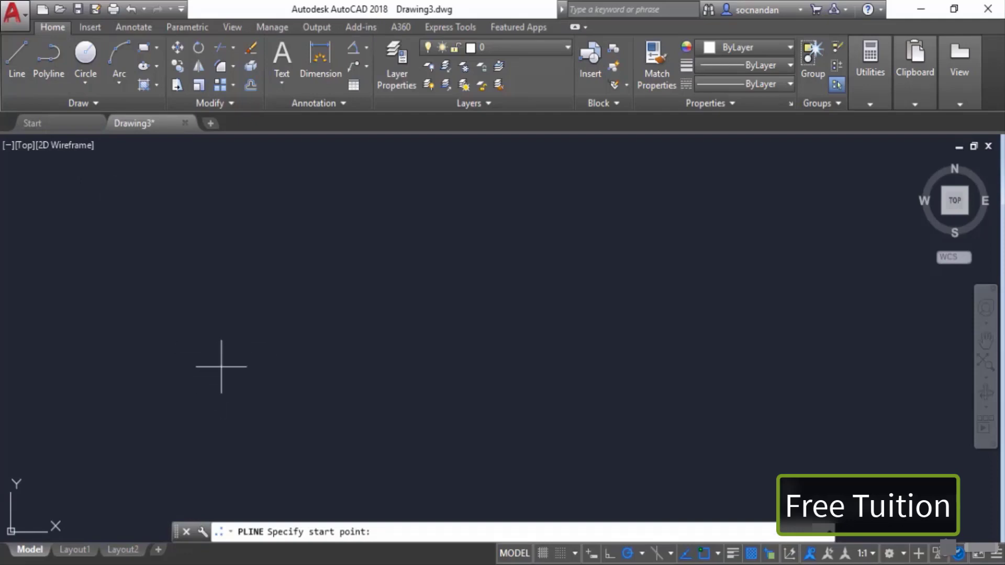
pyautogui.click(226, 385)
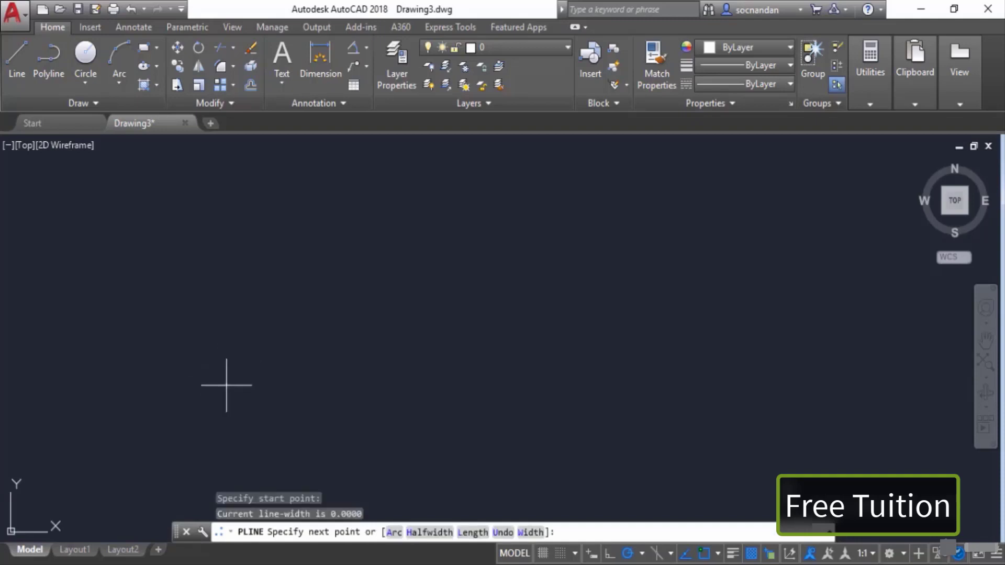
pyautogui.click(419, 385)
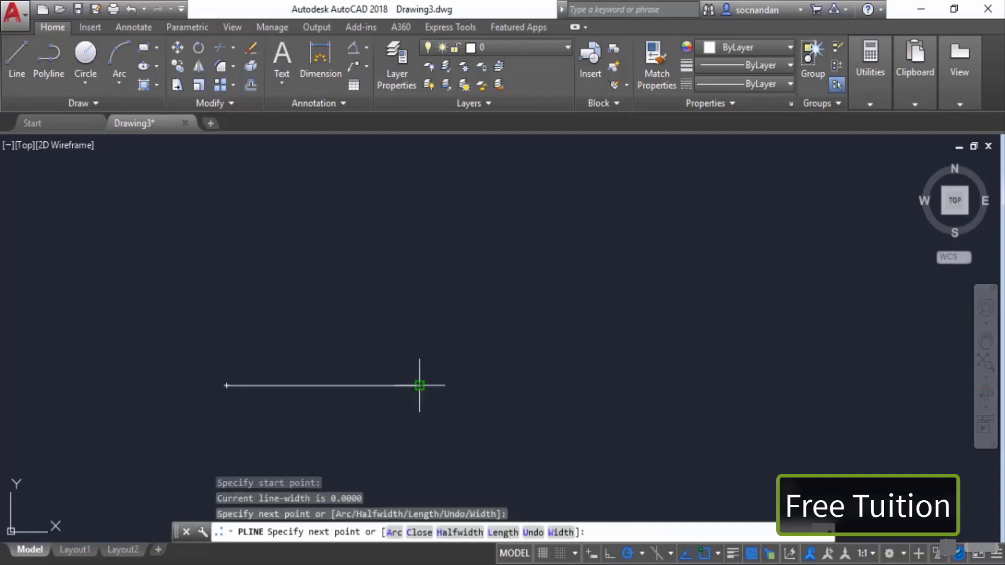
pyautogui.click(419, 259)
pyautogui.click(226, 385)
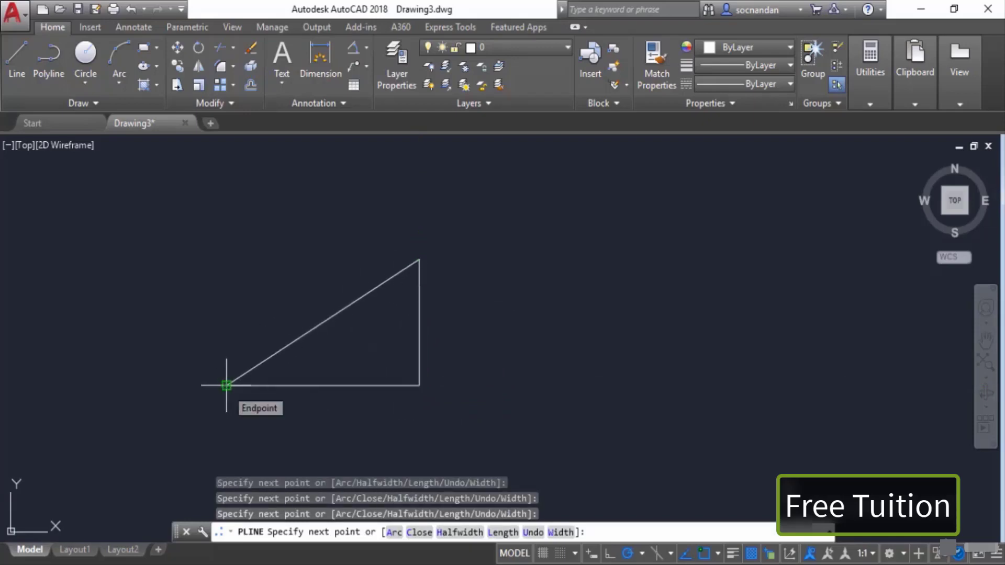
pyautogui.press('Return')
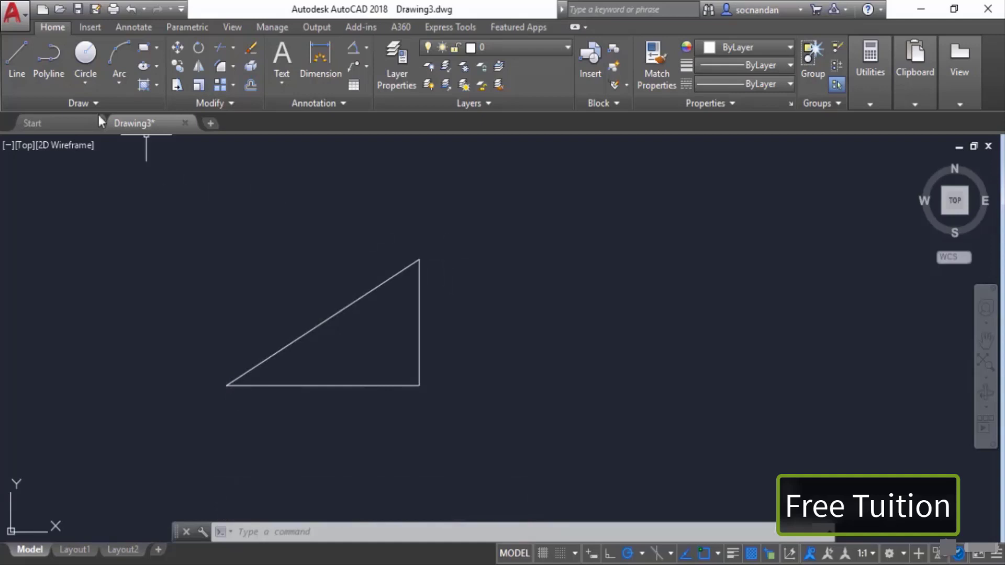
# Step: Draw a matching right-angled triangle from three separate lines with the Line command beside the first
pyautogui.click(17, 62)
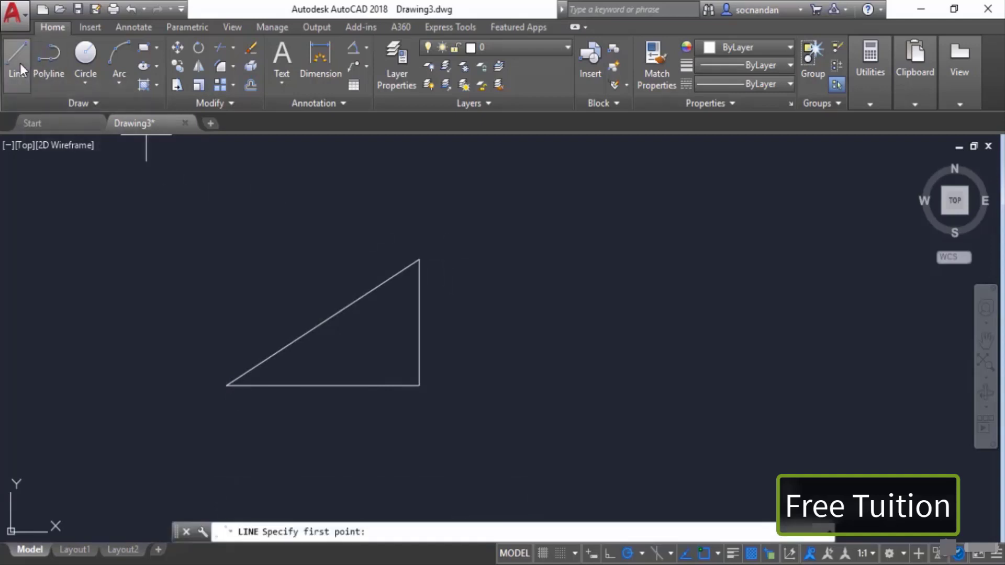
pyautogui.click(496, 385)
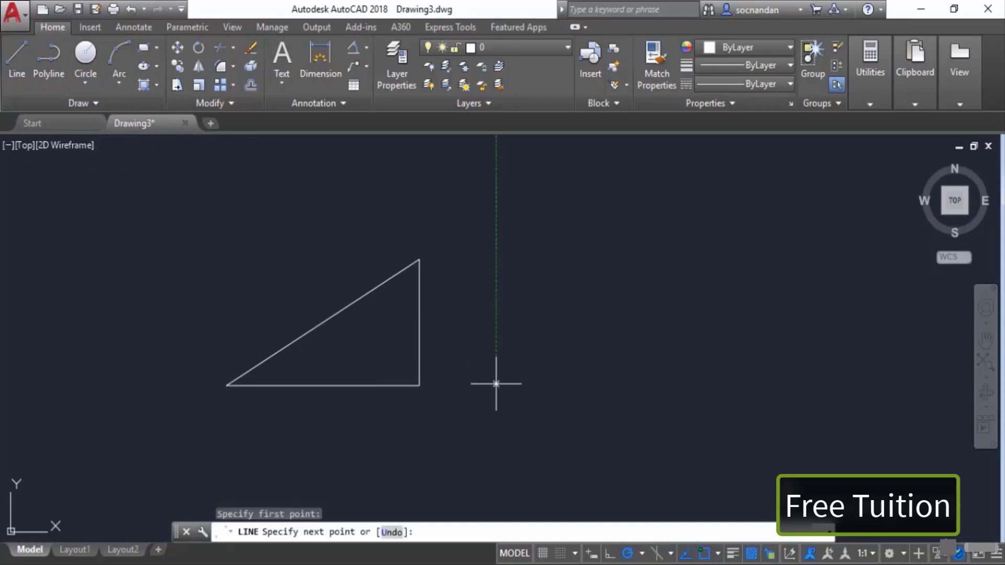
pyautogui.click(667, 384)
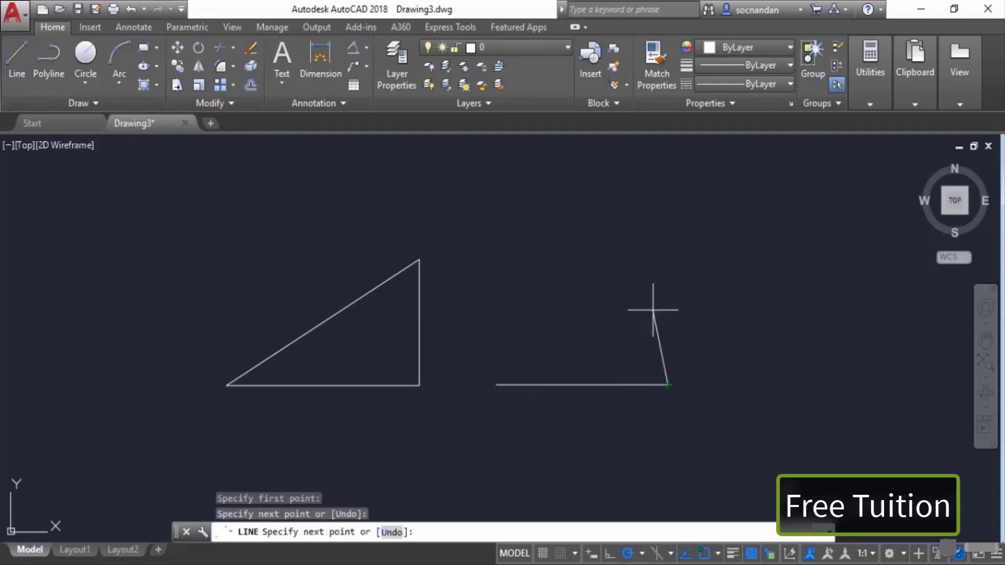
pyautogui.click(667, 245)
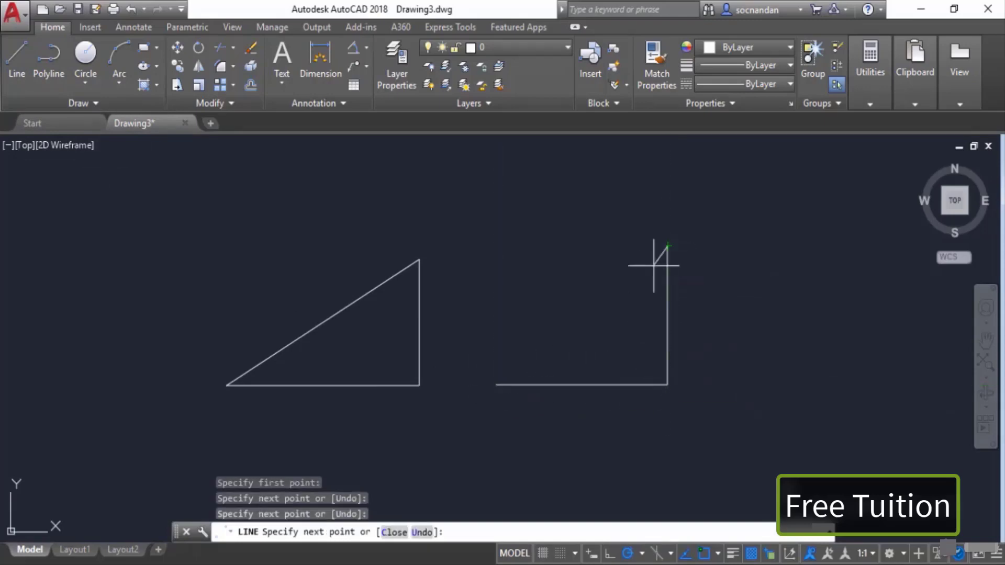
pyautogui.click(495, 385)
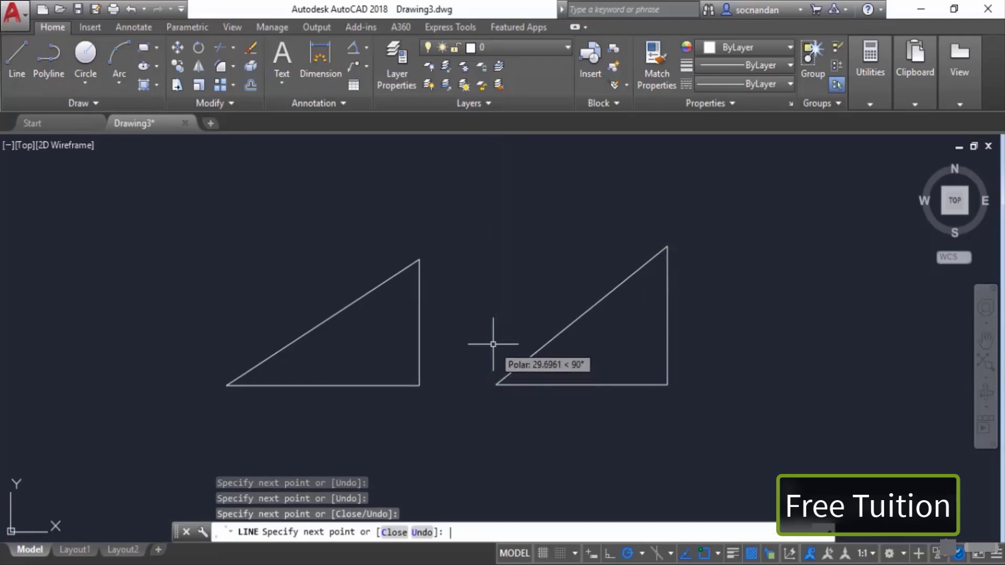
pyautogui.press('Return')
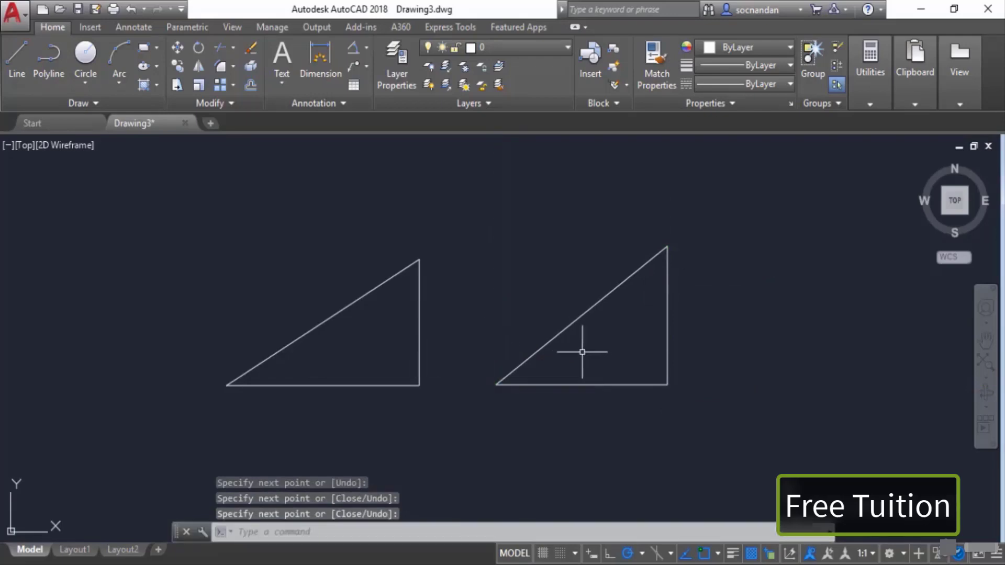
# Step: Select the polyline triangle and each line of the second triangle to compare how they are selected, then deselect
pyautogui.click(421, 283)
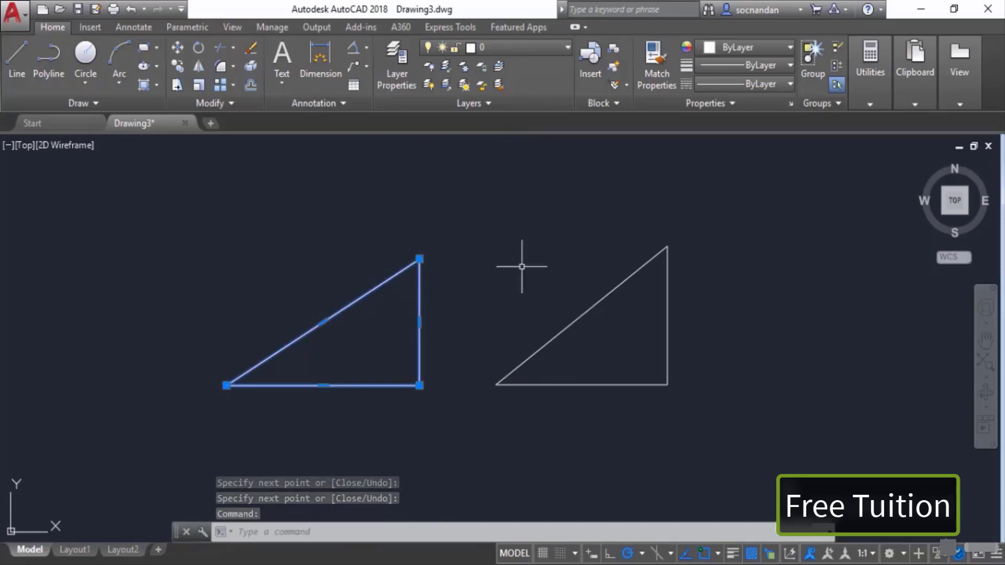
pyautogui.click(630, 279)
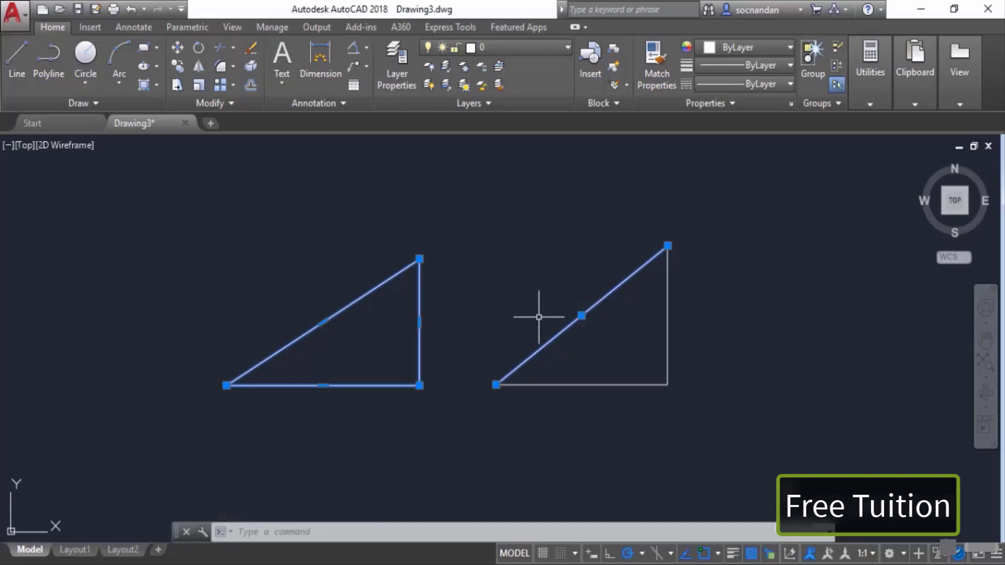
pyautogui.moveTo(323, 323)
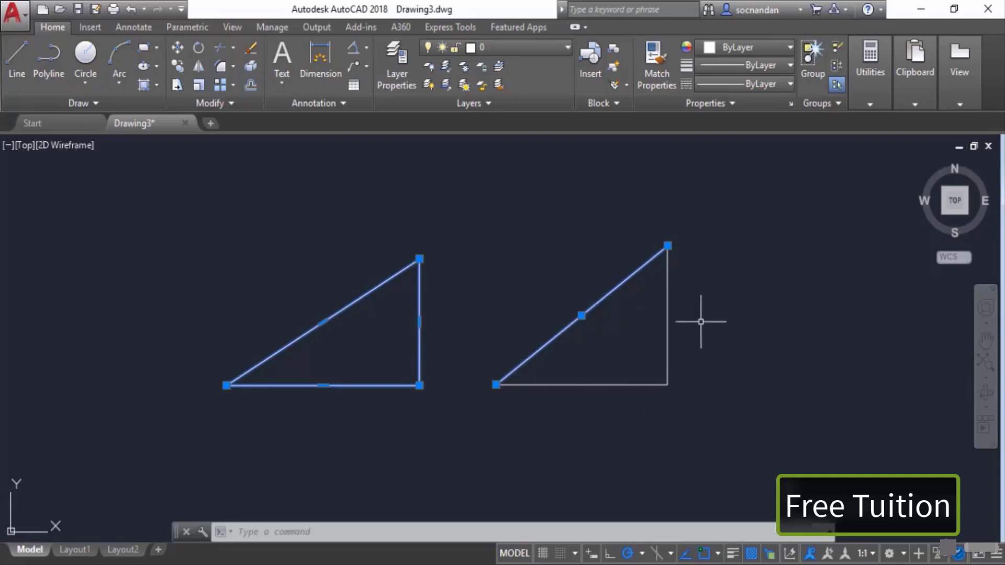
pyautogui.click(667, 287)
pyautogui.click(625, 384)
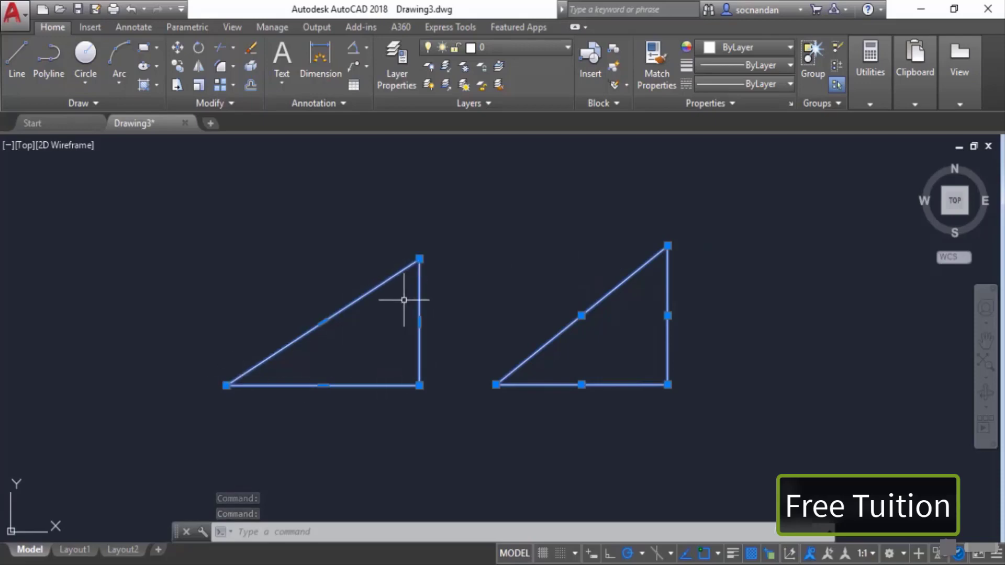
pyautogui.press('Escape')
# Step: Select both triangles with a window and erase them
pyautogui.click(679, 410)
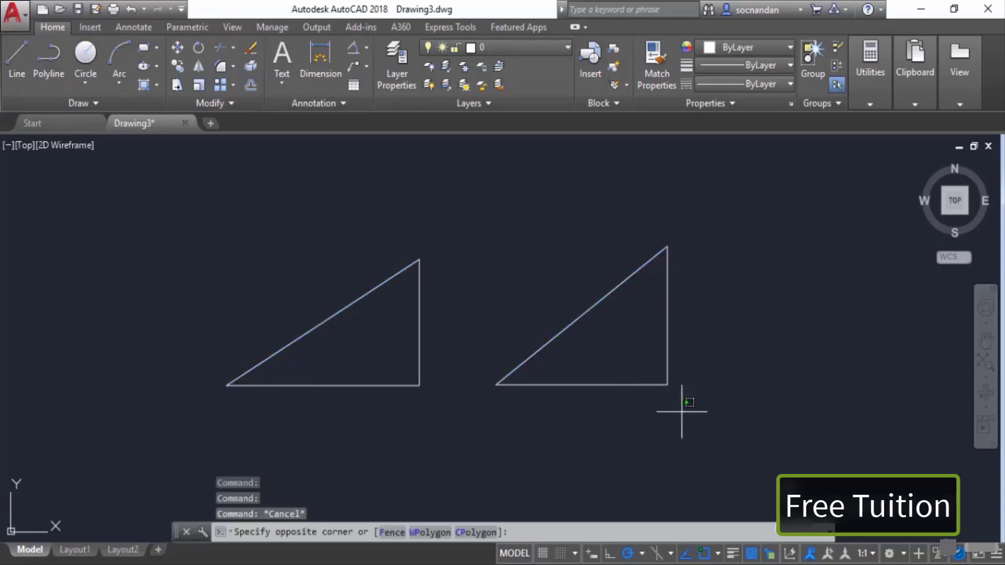
pyautogui.click(329, 240)
pyautogui.rightClick(328, 240)
pyautogui.click(388, 304)
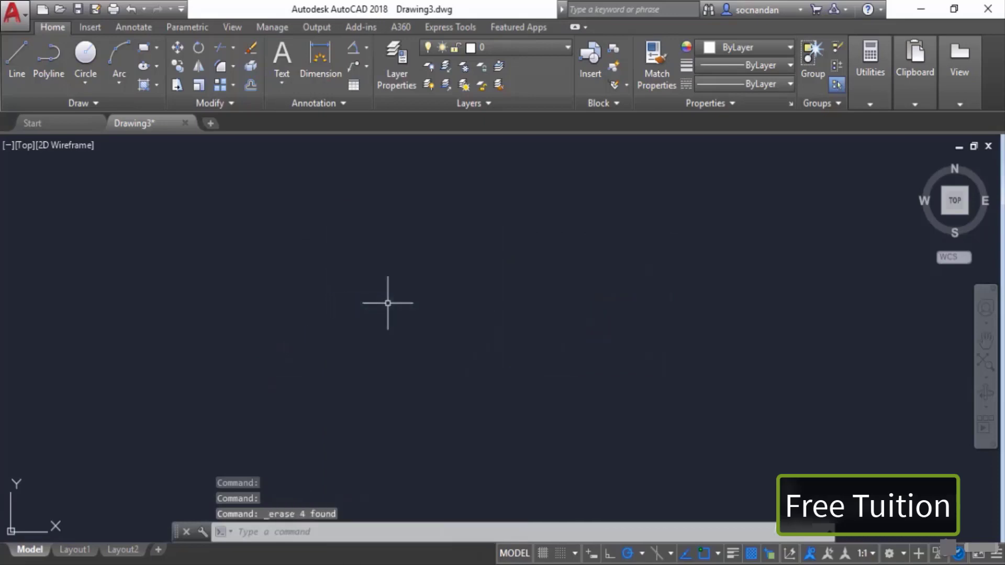
# Step: Draw an arch-shaped polyline: a vertical line, a semicircular arc over the top, then lines down and back to the start
pyautogui.click(48, 57)
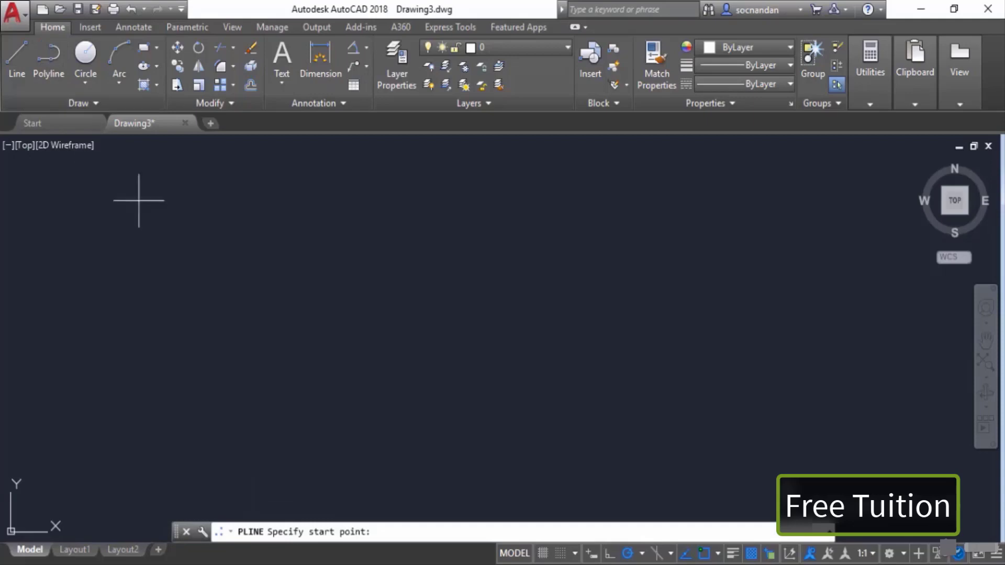
pyautogui.click(332, 401)
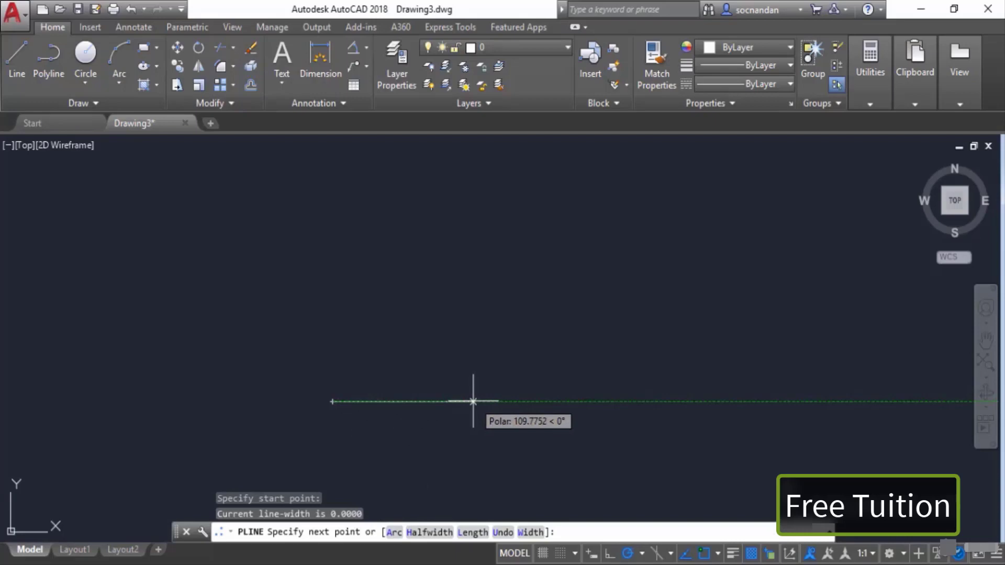
pyautogui.click(332, 268)
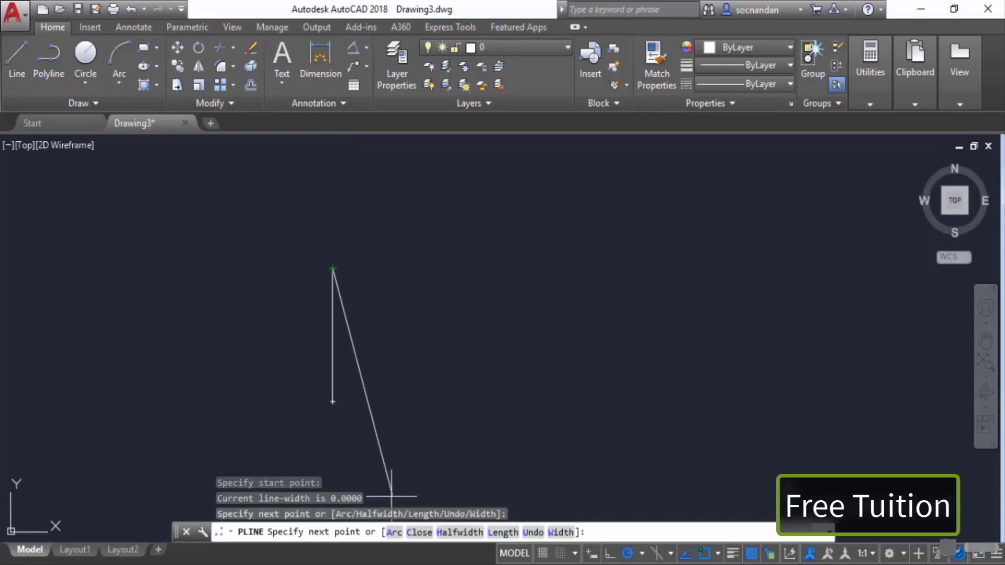
pyautogui.click(394, 532)
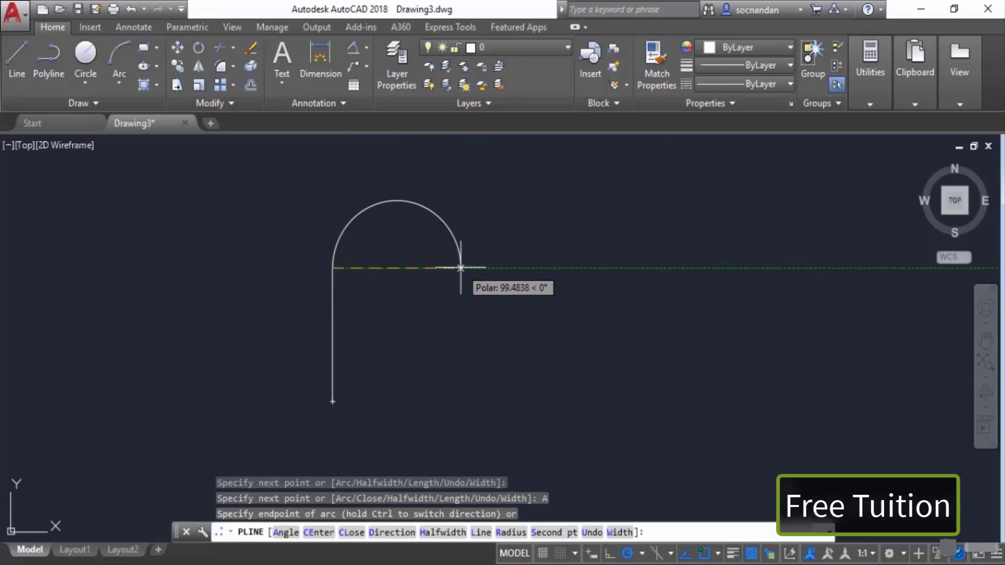
pyautogui.click(460, 268)
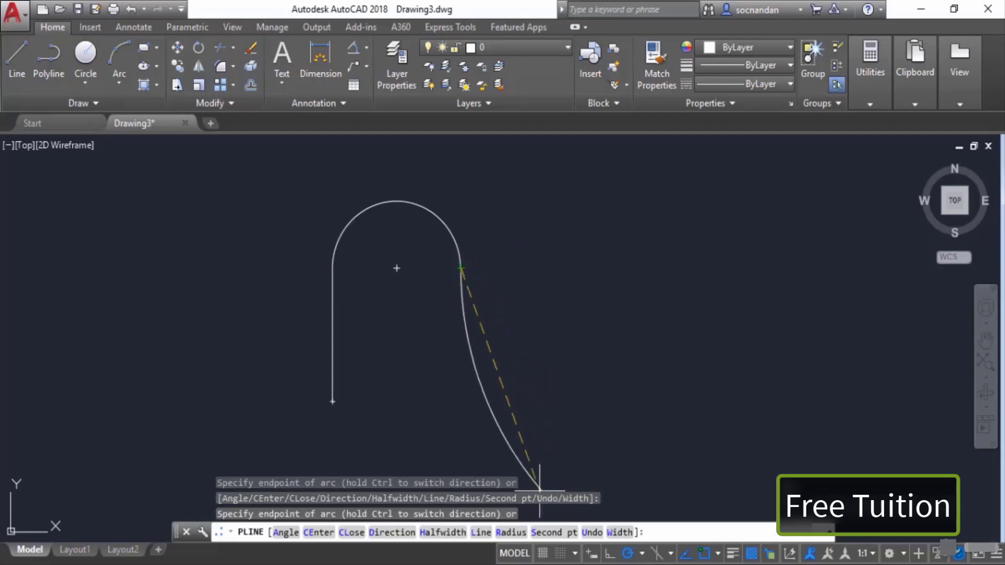
pyautogui.click(479, 533)
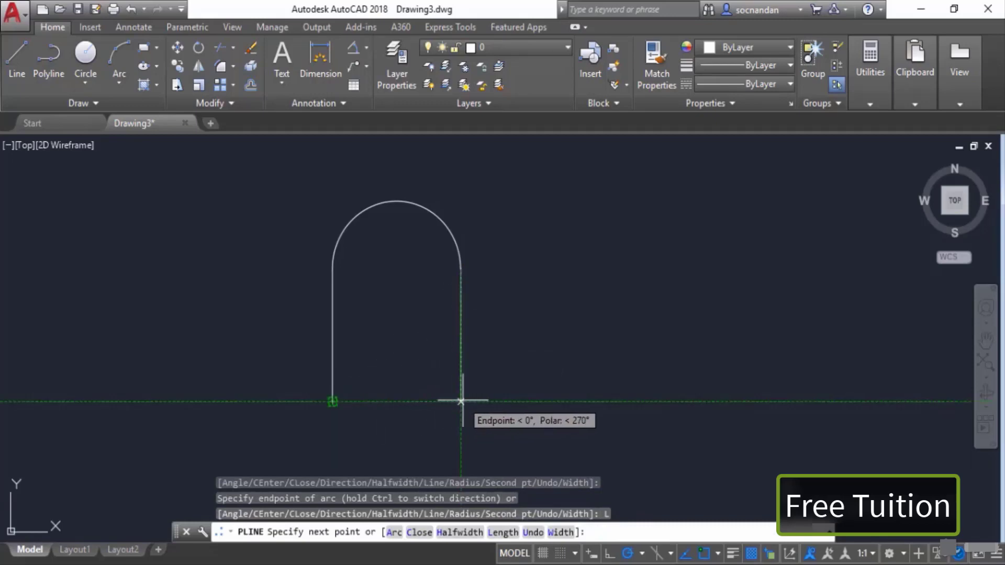
pyautogui.click(460, 403)
pyautogui.click(332, 402)
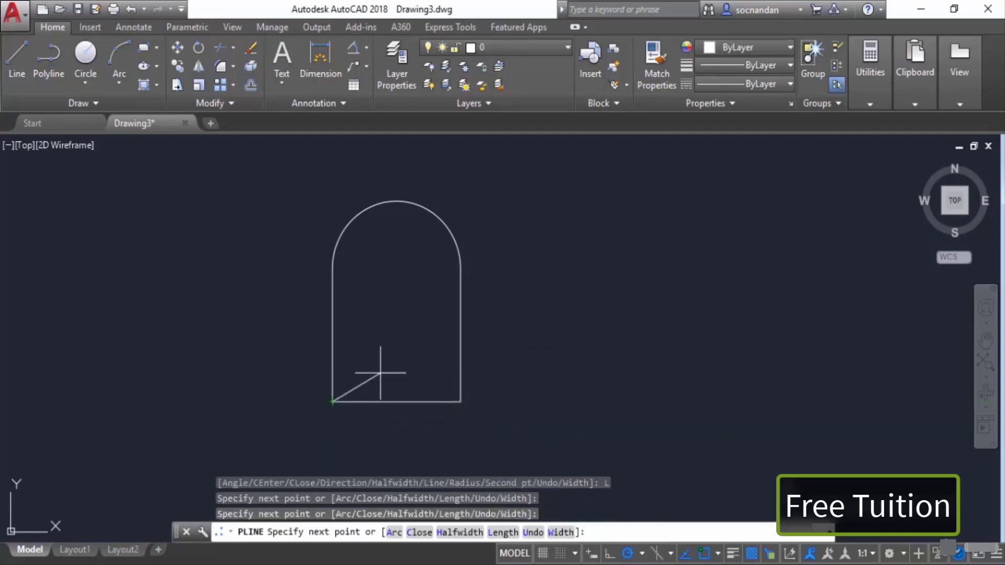
pyautogui.press('Return')
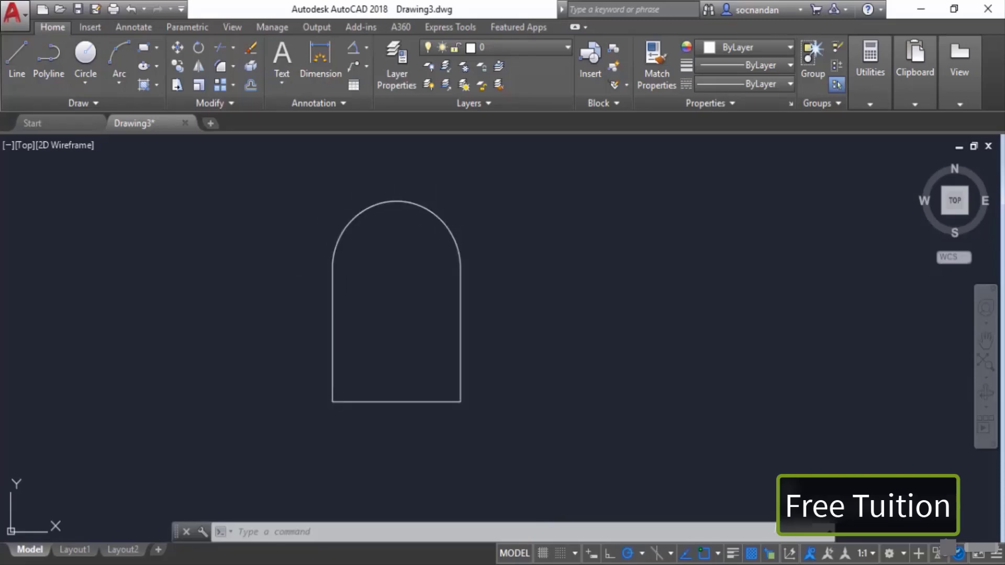
# Step: Draw a closed four-sided polyline with starting and ending half-widths of 10
pyautogui.moveTo(412, 255)
pyautogui.mouseDown(button='middle')
pyautogui.moveTo(298, 308)
pyautogui.moveTo(254, 287)
pyautogui.mouseUp(button='middle')
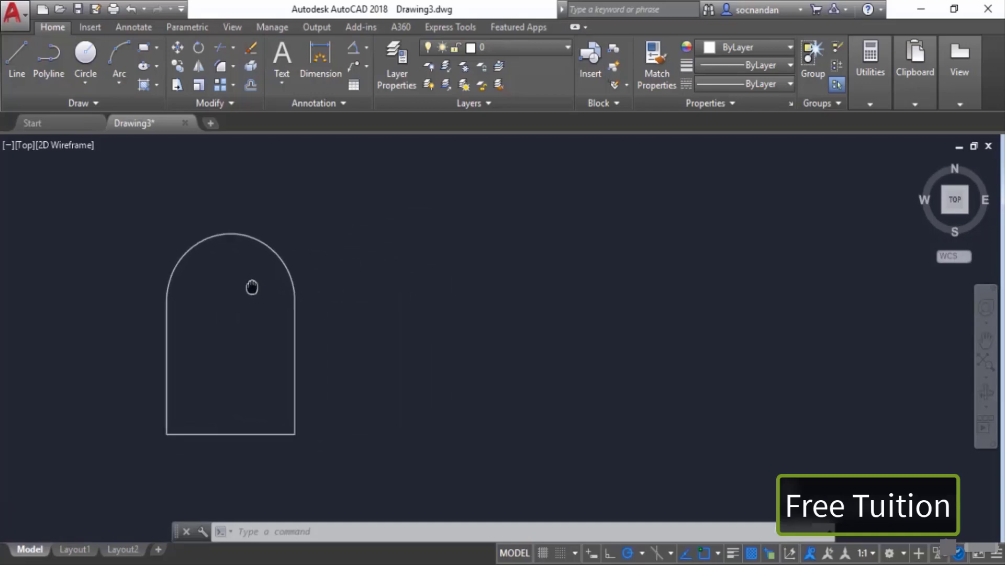
pyautogui.click(53, 75)
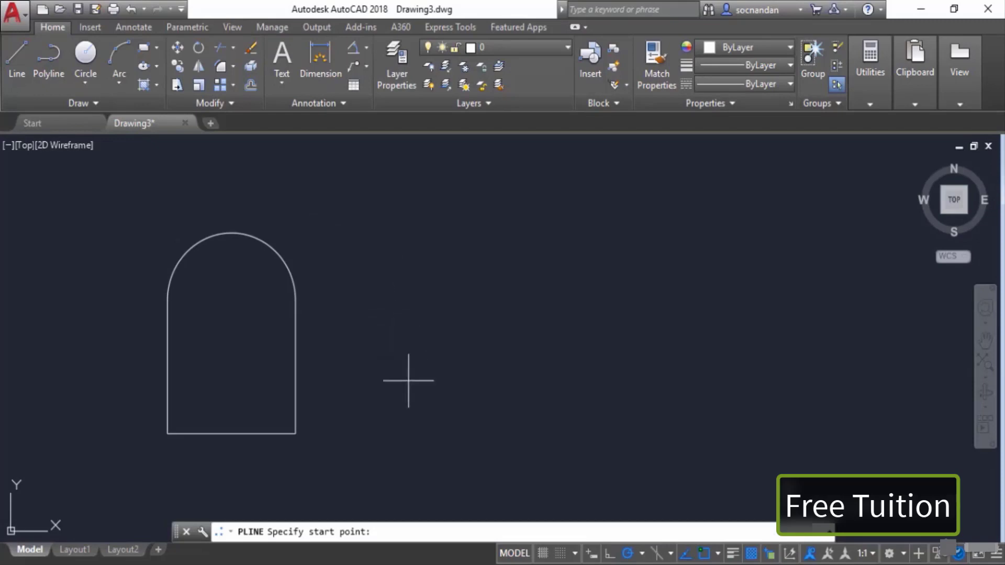
pyautogui.click(412, 427)
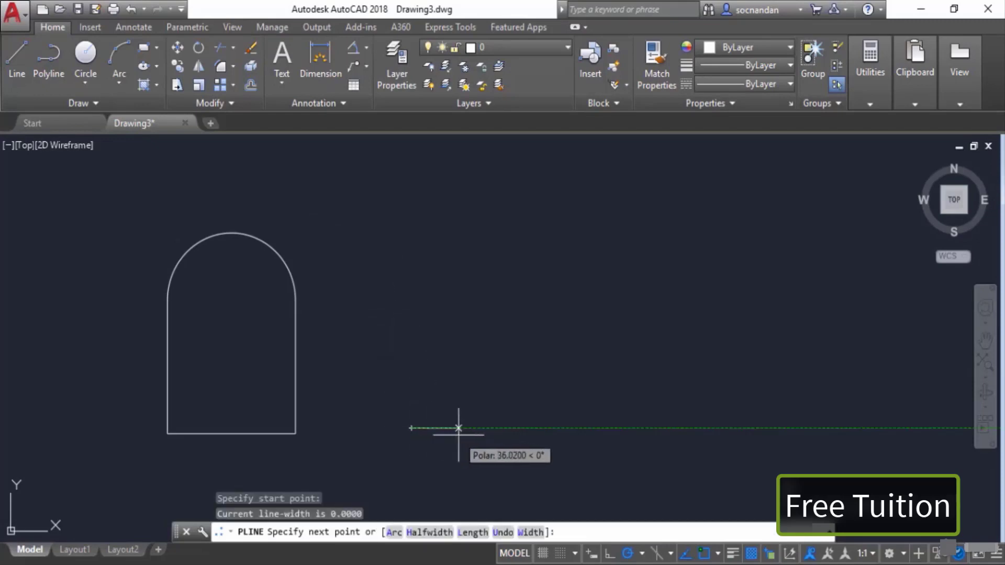
pyautogui.click(427, 536)
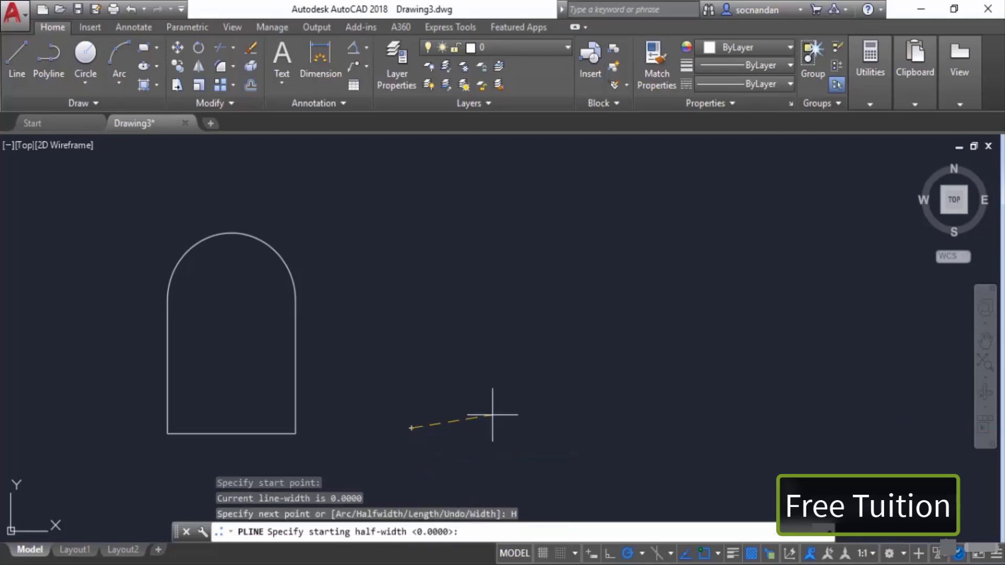
pyautogui.write('10')
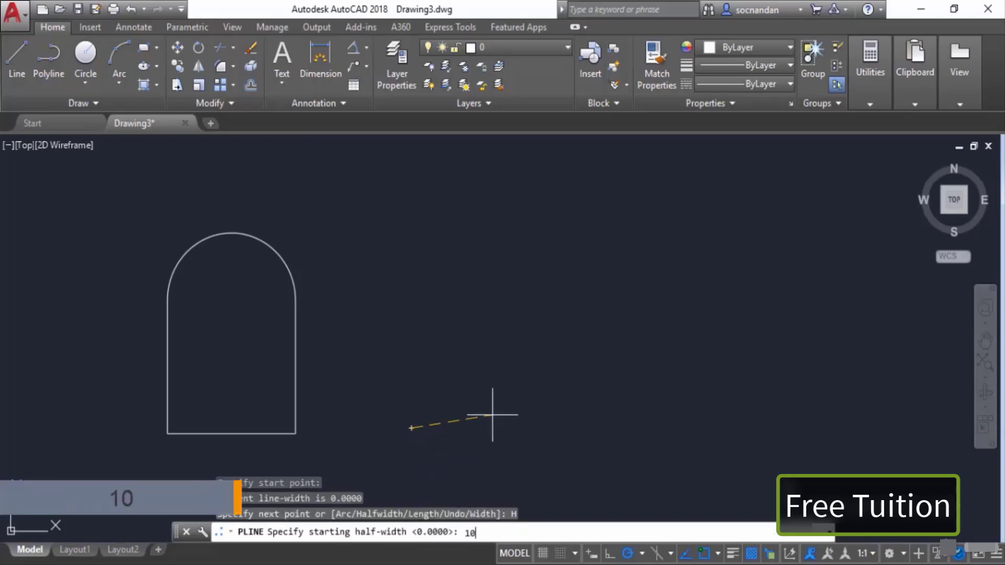
pyautogui.press('Return')
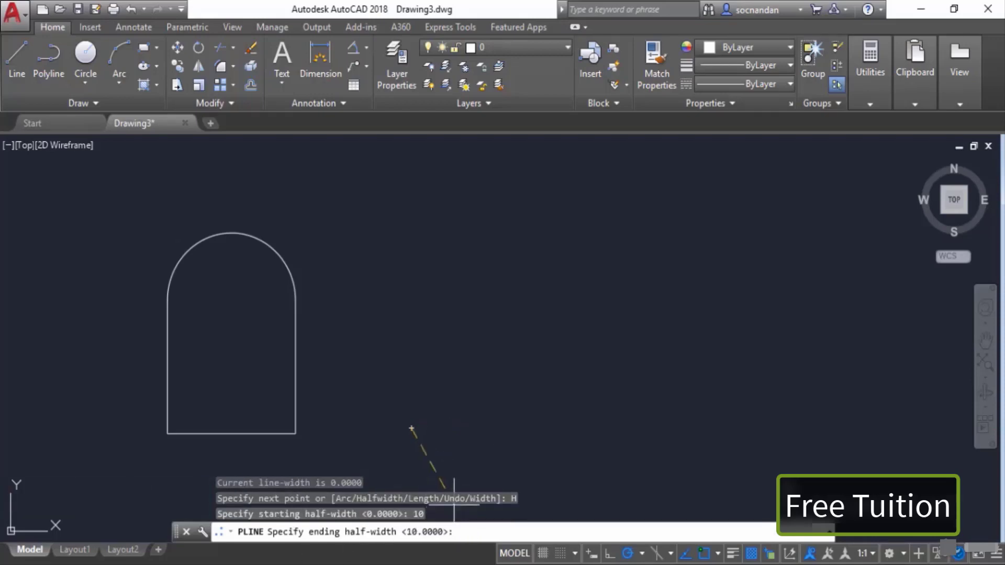
pyautogui.write('10')
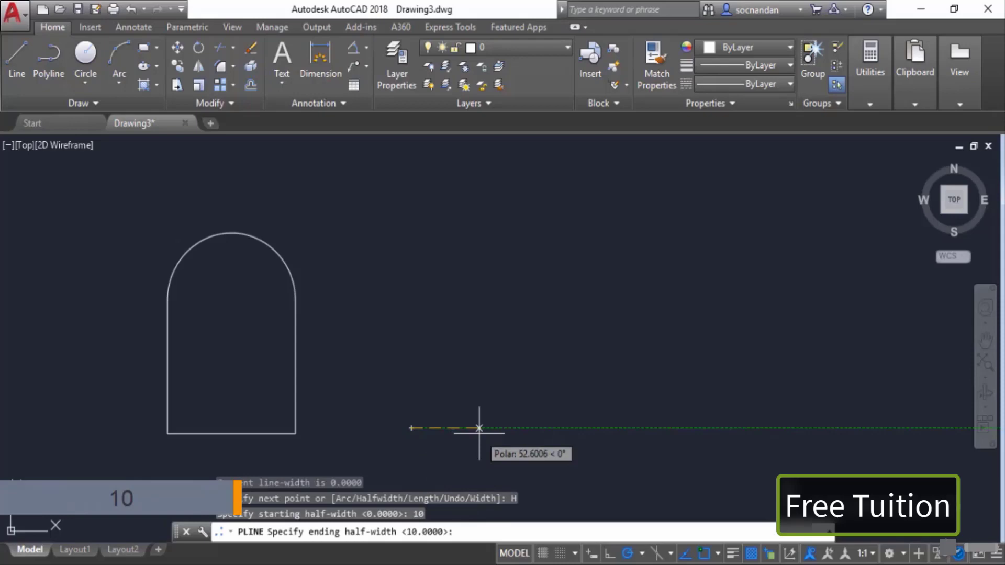
pyautogui.press('Return')
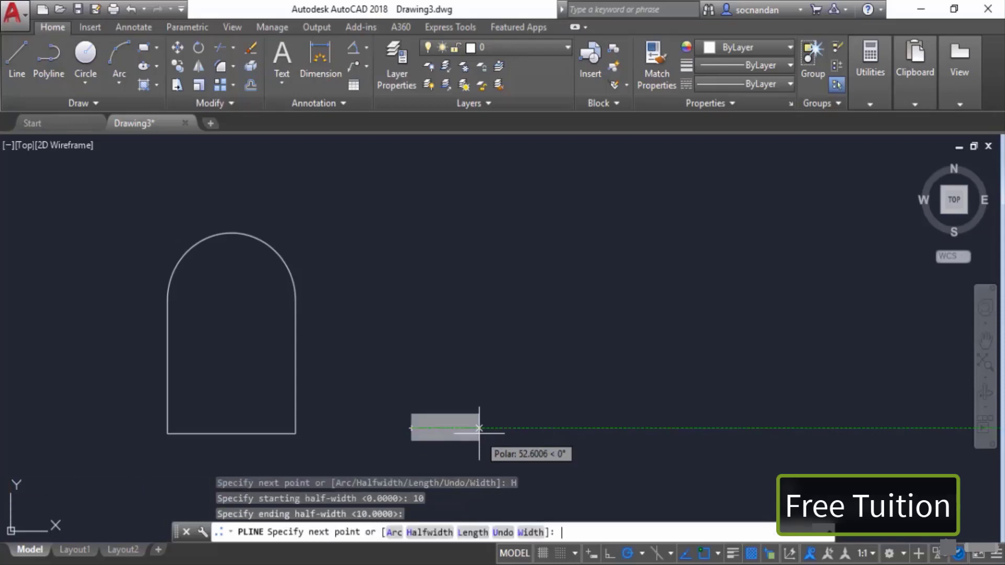
pyautogui.click(694, 428)
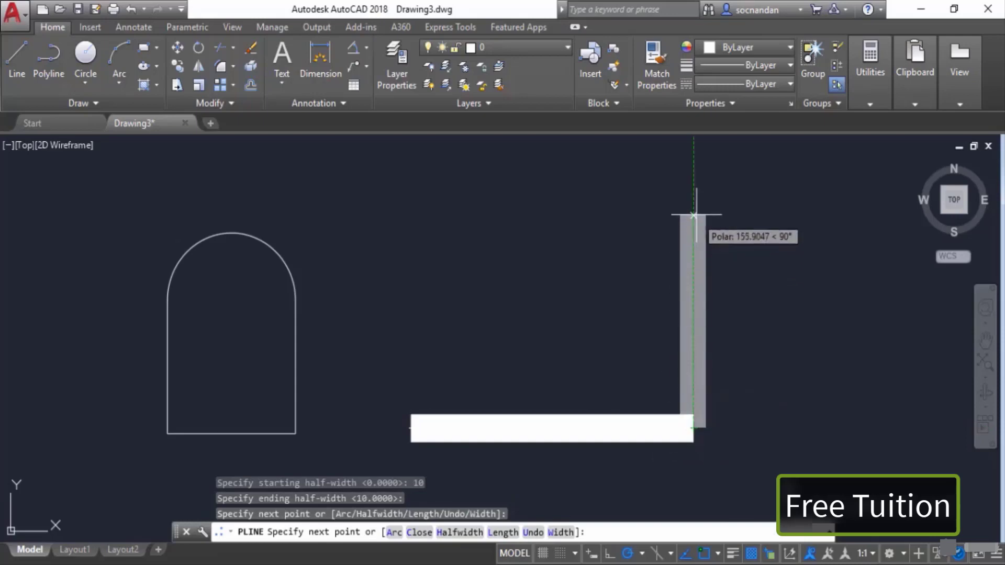
pyautogui.click(693, 213)
pyautogui.click(422, 213)
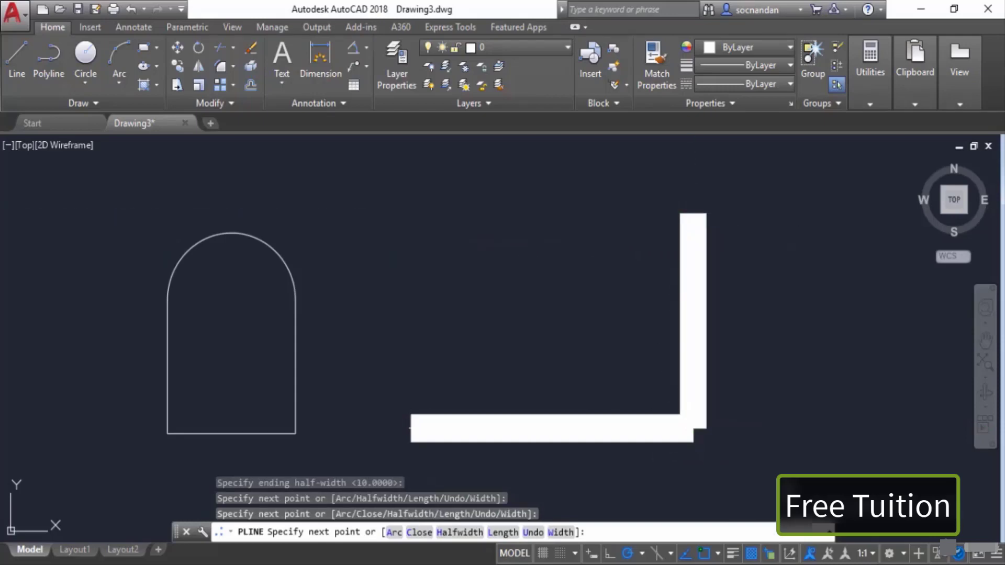
pyautogui.click(411, 427)
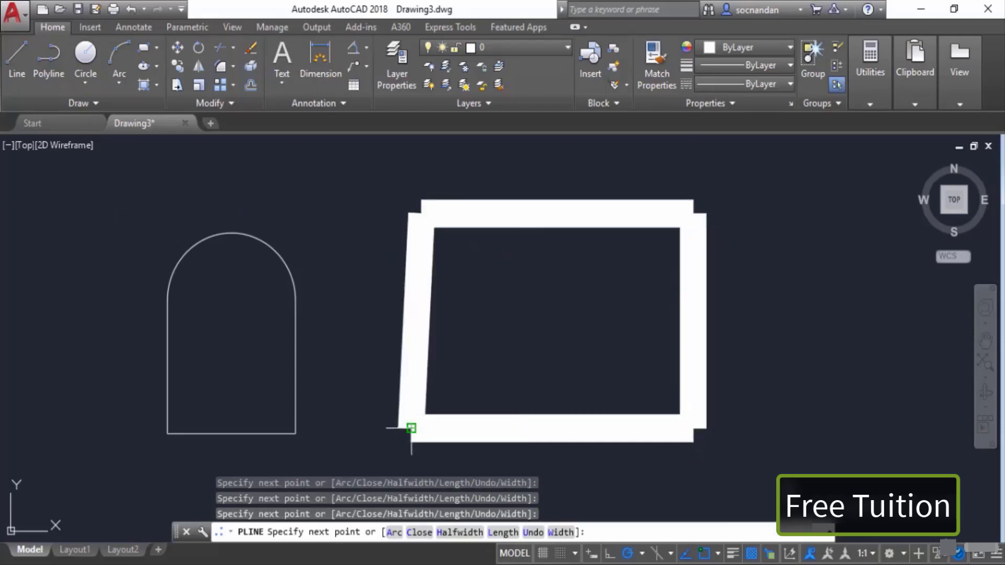
pyautogui.rightClick(481, 316)
pyautogui.click(505, 62)
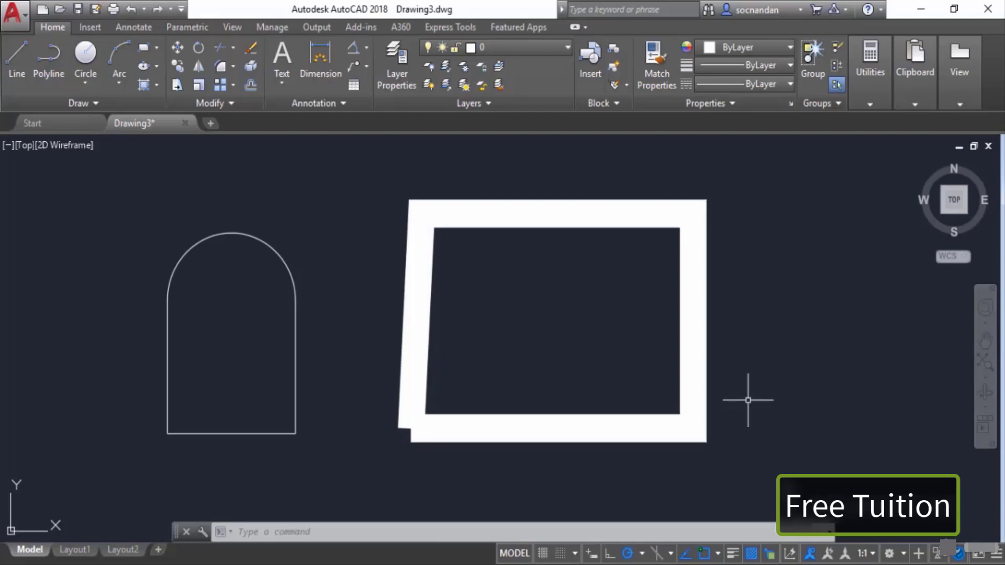
# Step: Select the thick polyline and erase it
pyautogui.click(746, 399)
pyautogui.click(563, 298)
pyautogui.rightClick(563, 298)
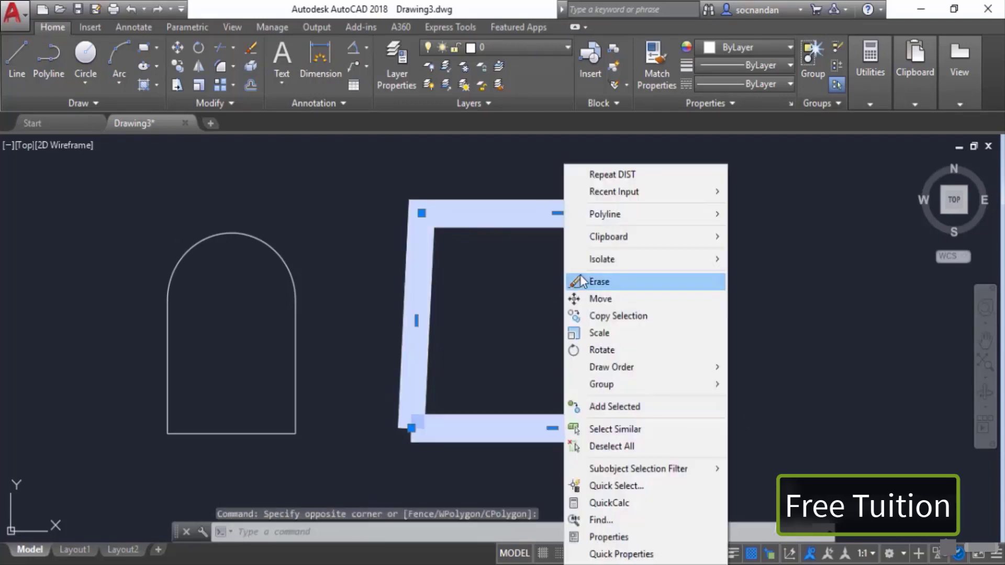
pyautogui.click(582, 280)
# Step: Draw another four-sided polyline after resetting the half-width to 0 and setting the starting and ending width to 20
pyautogui.click(61, 70)
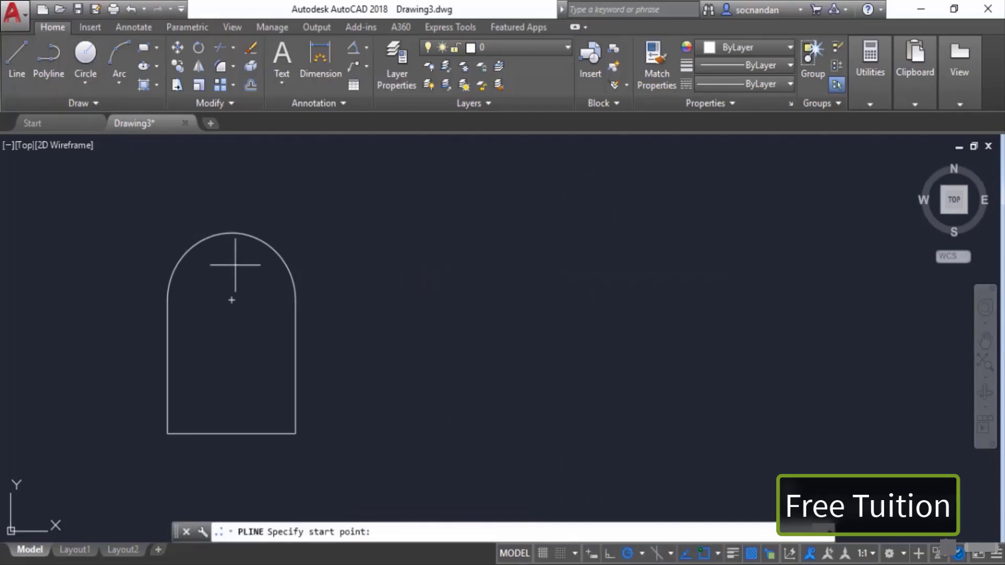
pyautogui.click(414, 389)
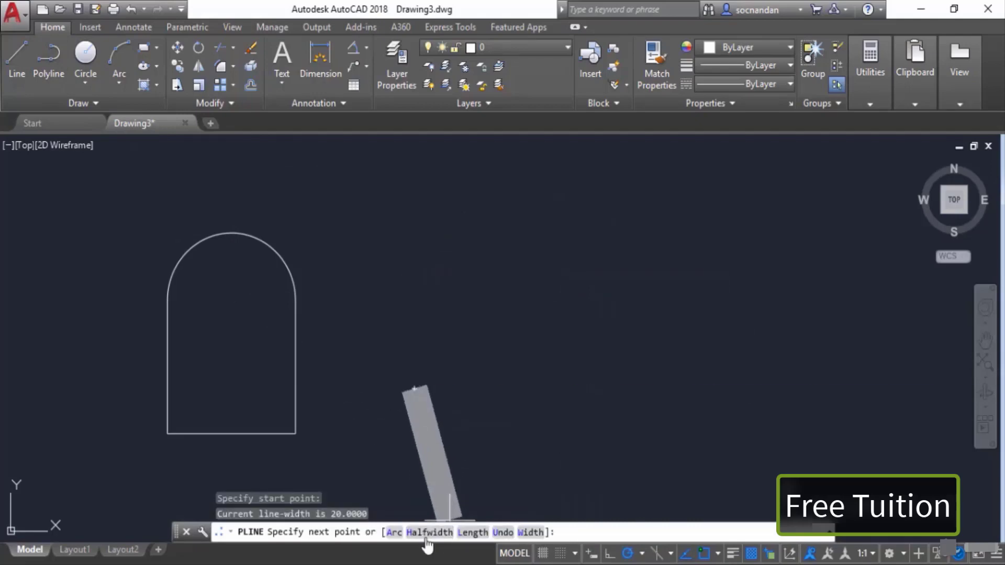
pyautogui.click(444, 533)
pyautogui.write('0')
pyautogui.press('Return')
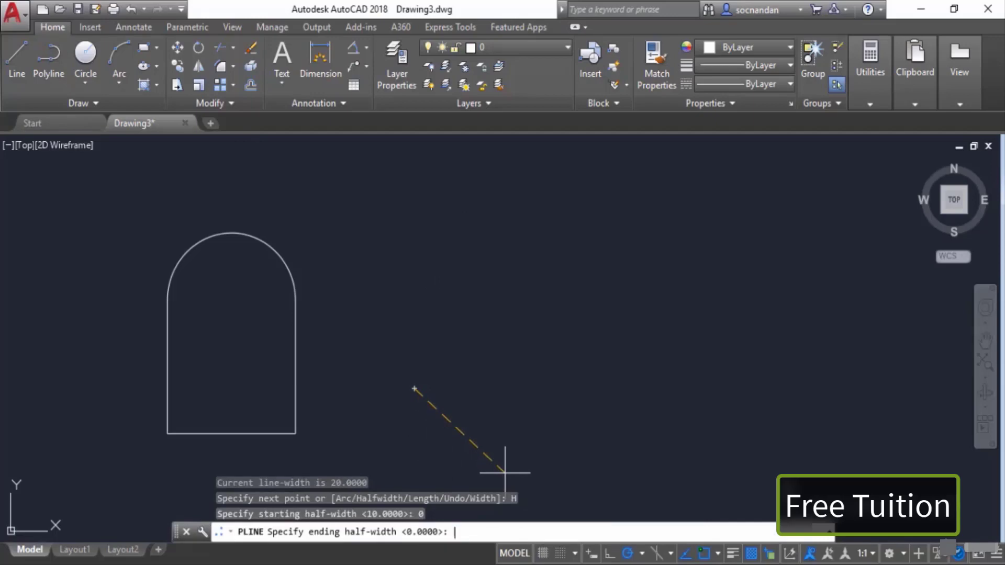
pyautogui.press('Return')
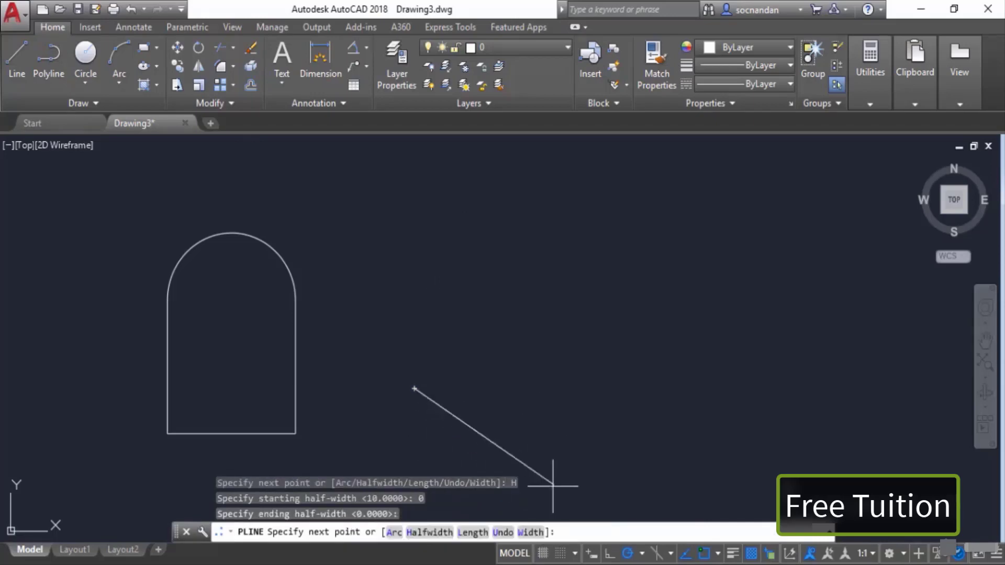
pyautogui.click(529, 532)
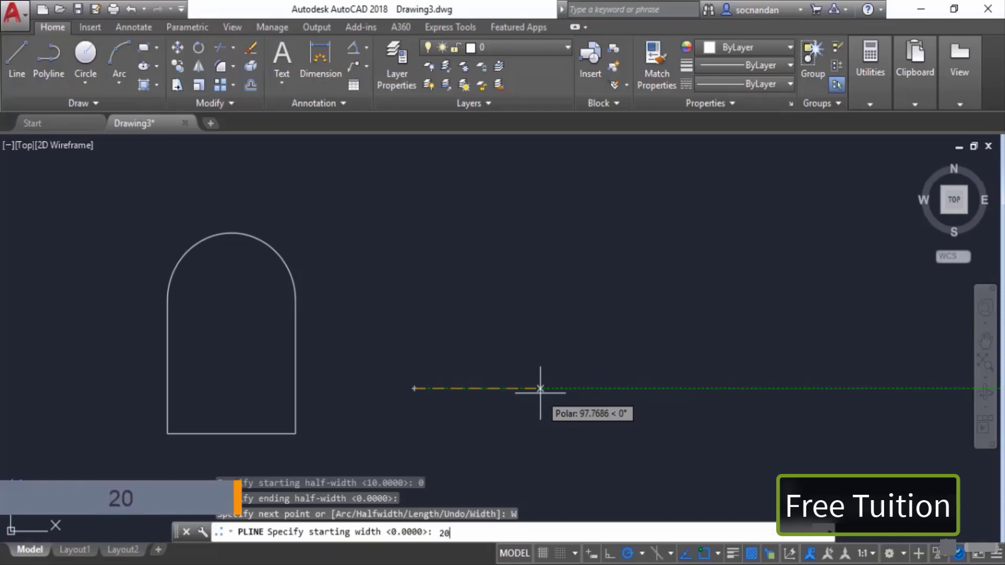
pyautogui.press('Return')
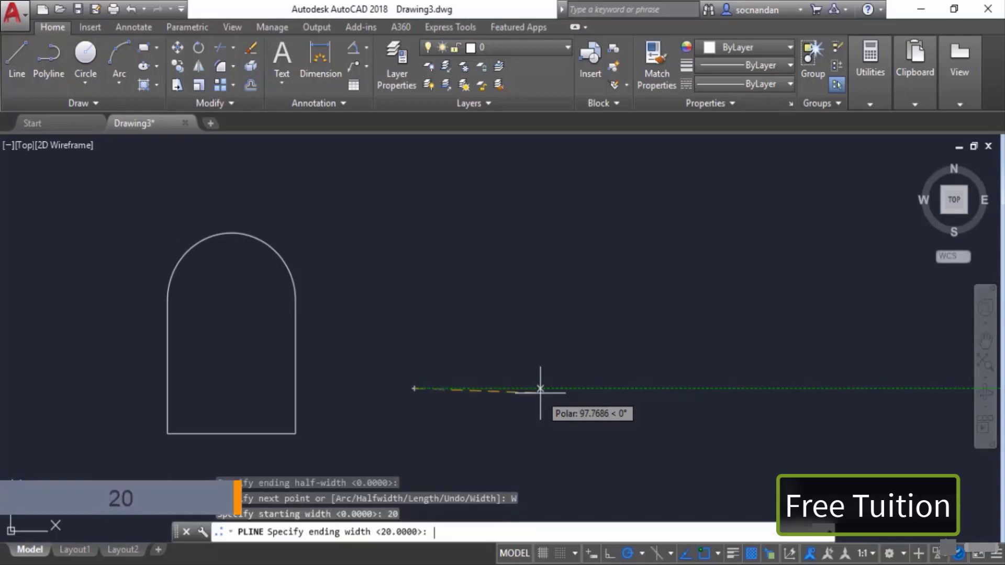
pyautogui.press('Return')
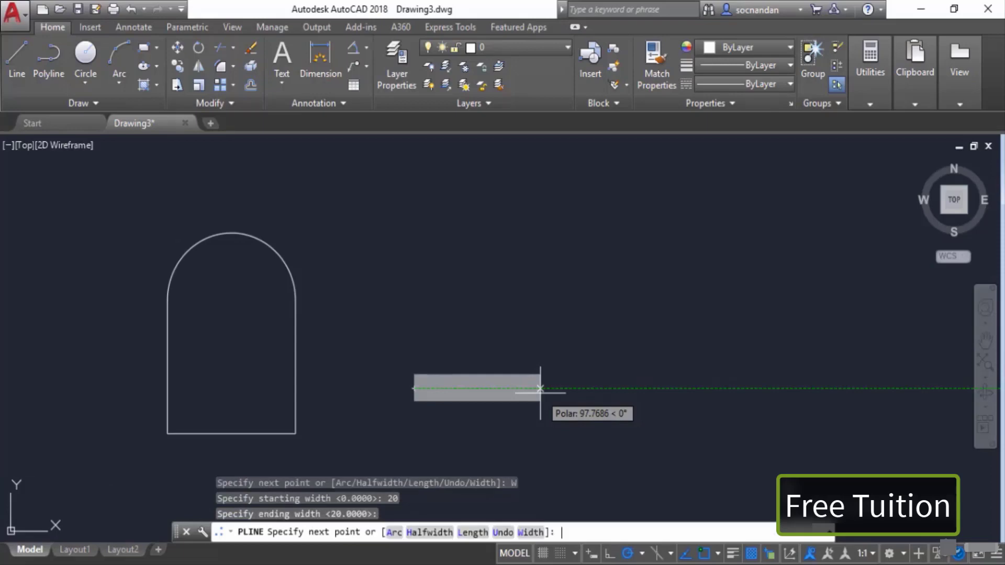
pyautogui.click(674, 388)
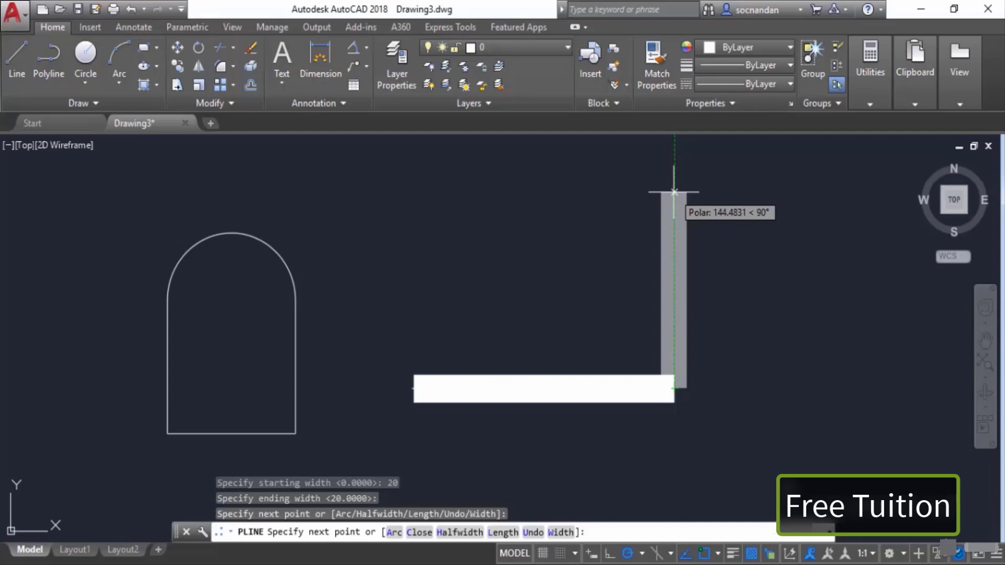
pyautogui.click(674, 192)
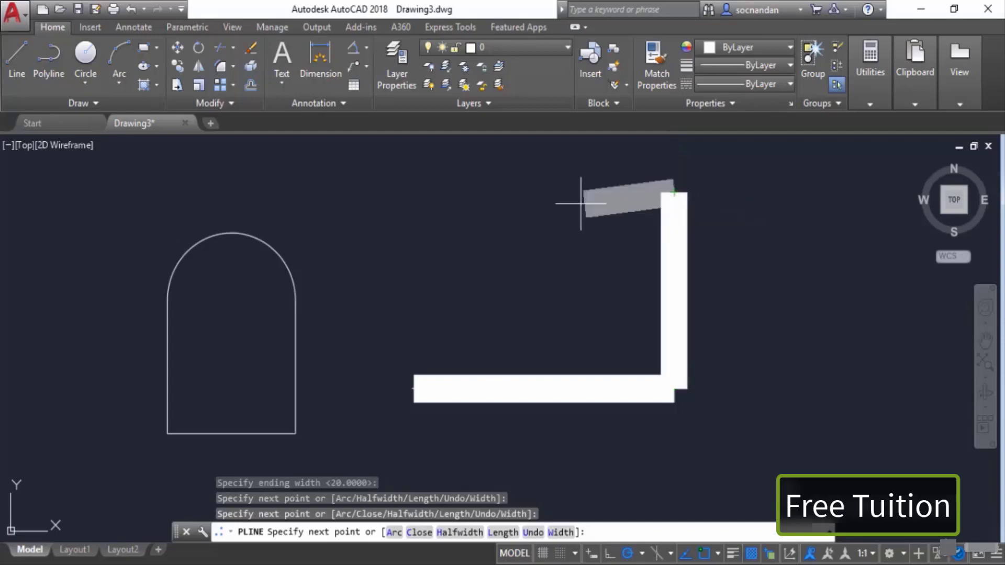
pyautogui.click(439, 205)
pyautogui.click(412, 388)
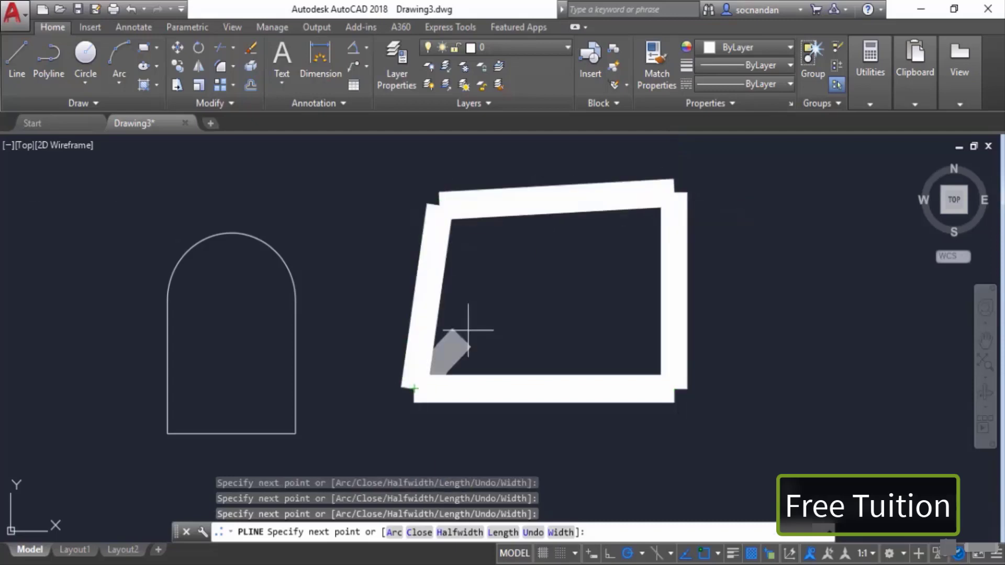
pyautogui.rightClick(505, 282)
pyautogui.click(519, 291)
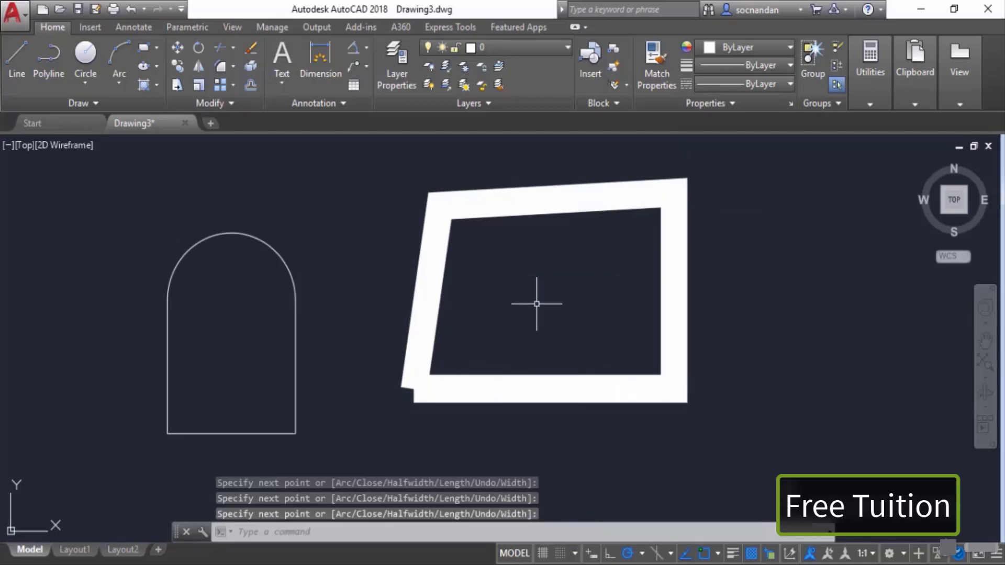
# Step: Select the wide polyline and erase it
pyautogui.click(536, 304)
pyautogui.click(361, 265)
pyautogui.rightClick(361, 264)
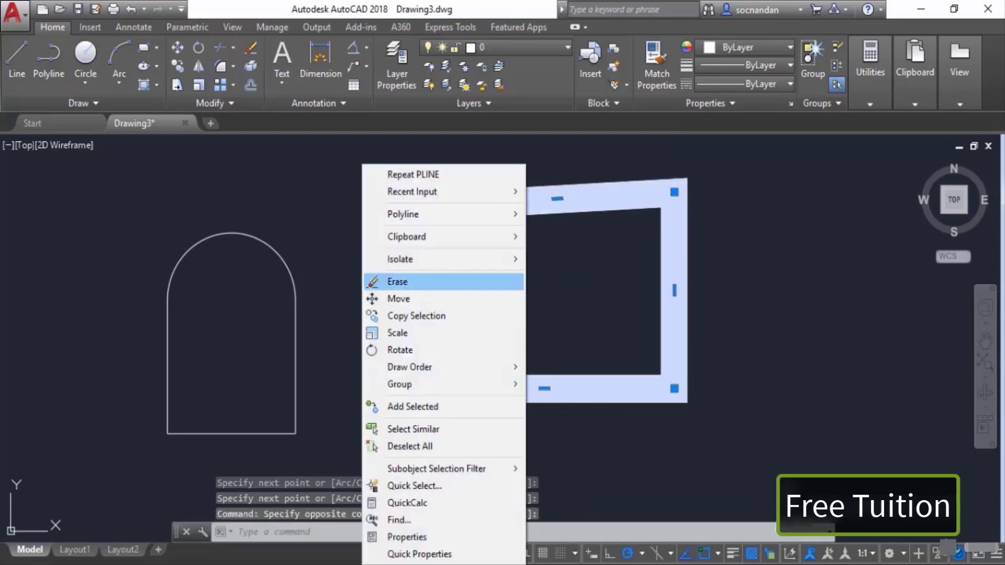
pyautogui.click(398, 281)
# Step: Draw a thin three-segment polyline with the starting and ending width set back to 0
pyautogui.click(49, 57)
pyautogui.click(387, 335)
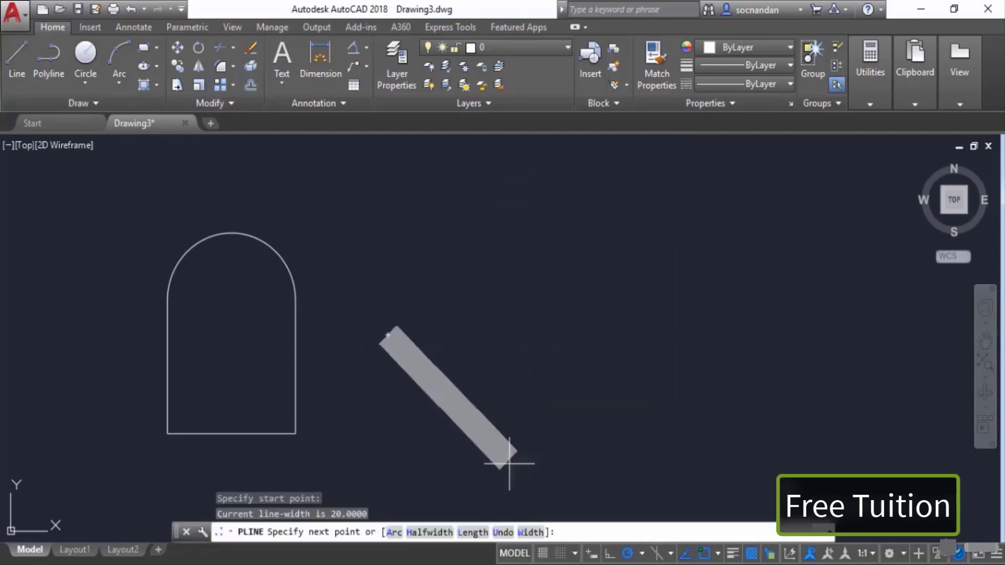
pyautogui.click(530, 532)
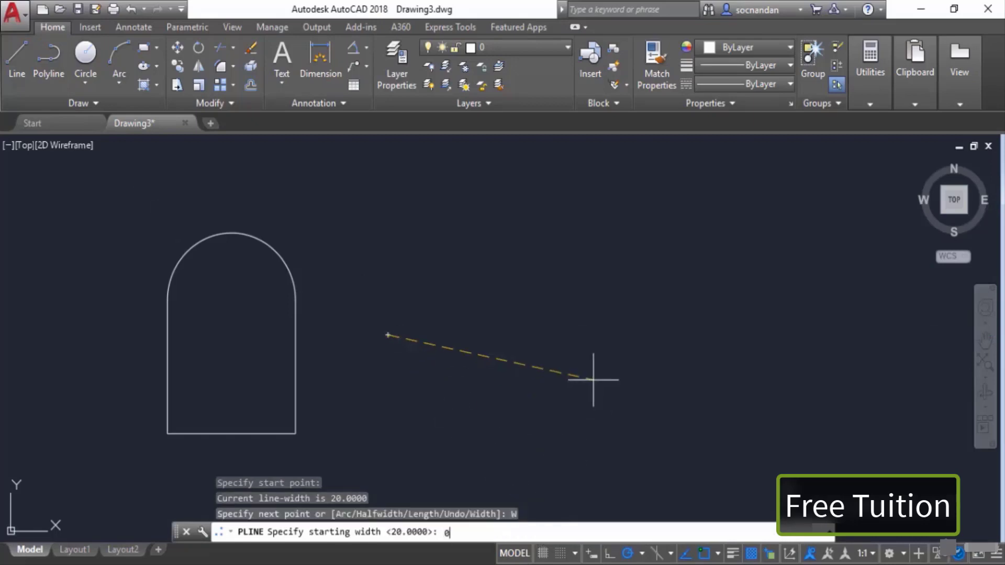
pyautogui.write('0')
pyautogui.press('Return')
pyautogui.press('Return')
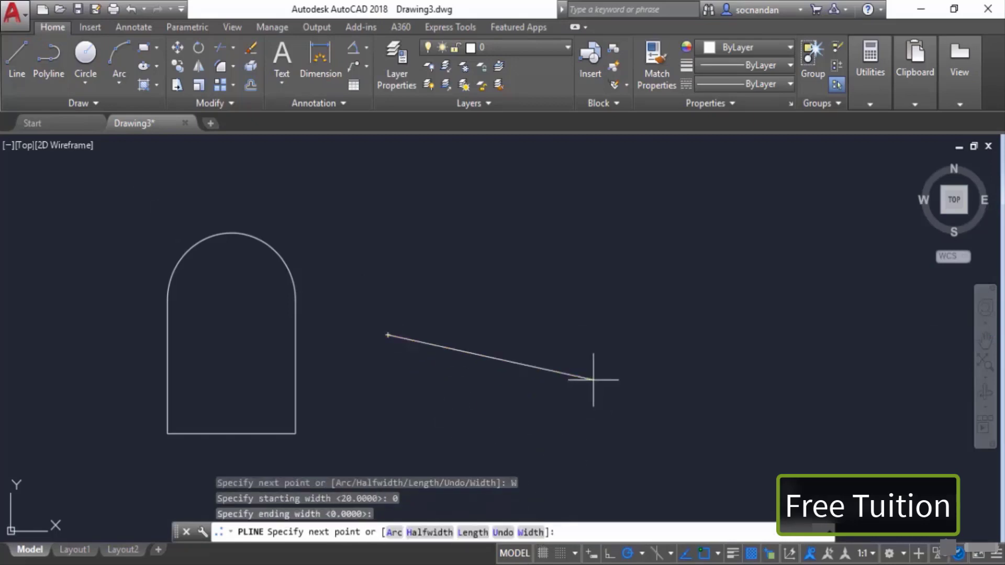
pyautogui.click(620, 285)
pyautogui.click(683, 388)
pyautogui.click(558, 388)
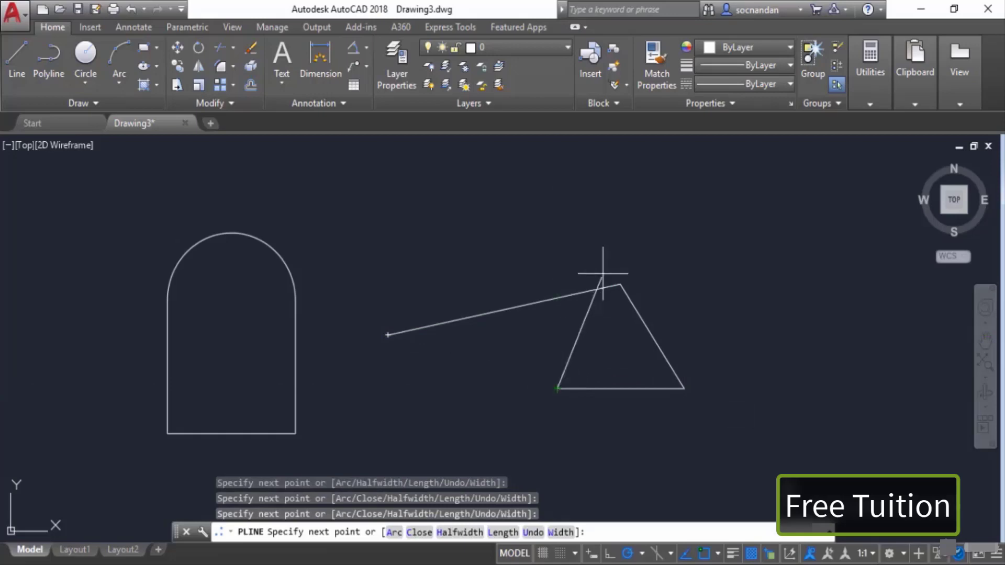
pyautogui.rightClick(613, 244)
pyautogui.click(623, 256)
# Step: Select the arch and the thin polyline with a crossing window and erase them
pyautogui.click(710, 398)
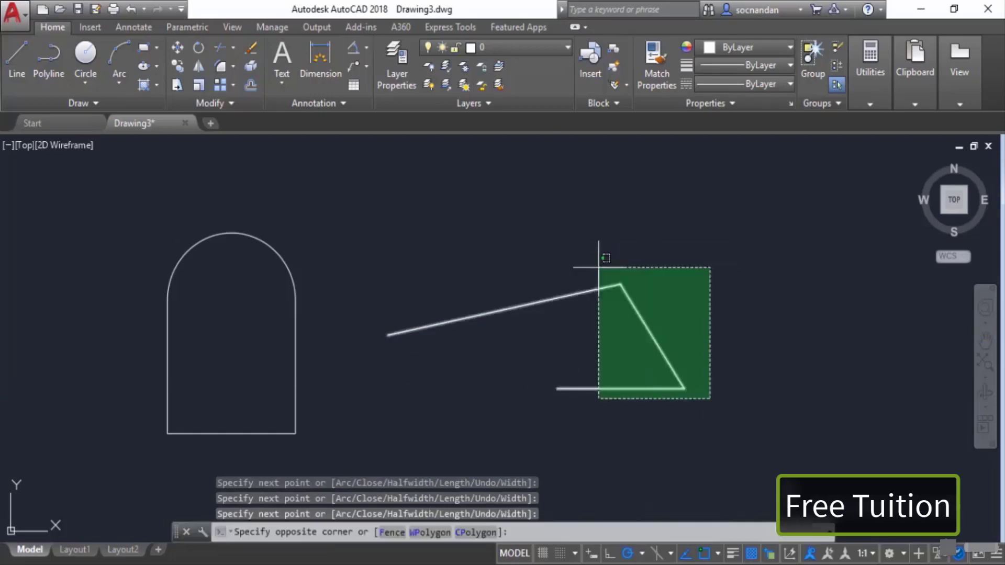
pyautogui.click(239, 244)
pyautogui.rightClick(313, 205)
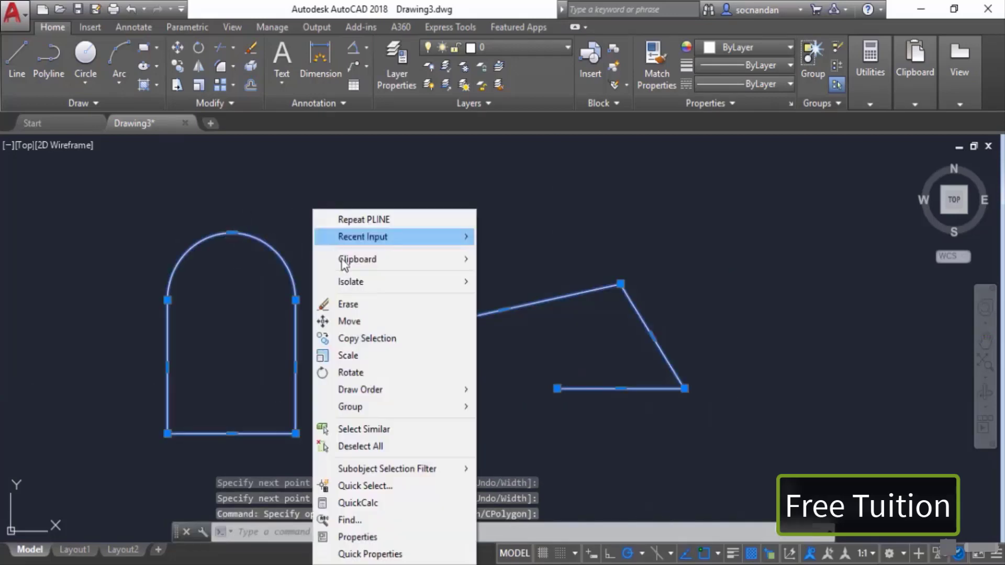
pyautogui.click(376, 301)
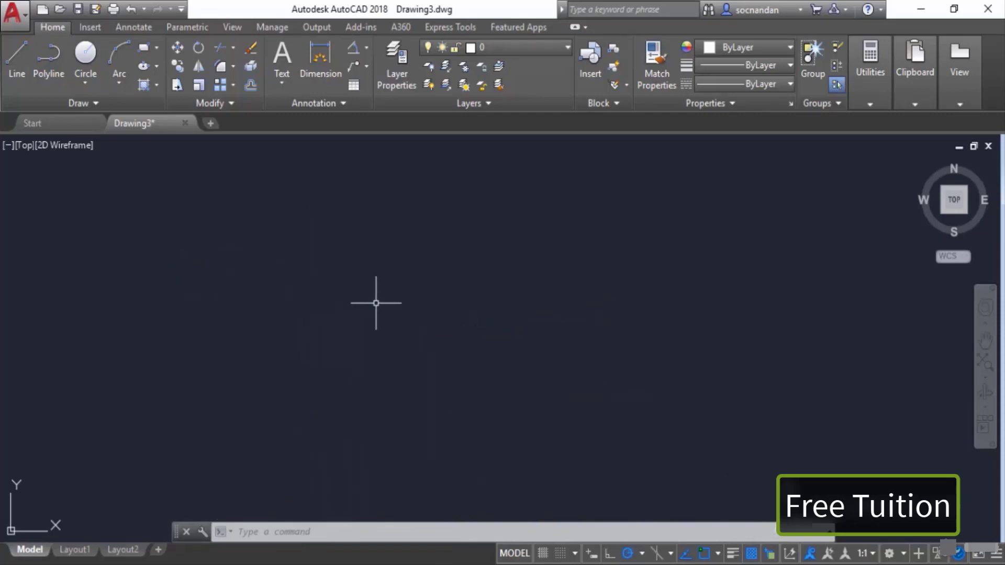
# Step: Draw a freeform fit-point spline through eleven points forming a looping, wavy open curve
pyautogui.click(85, 107)
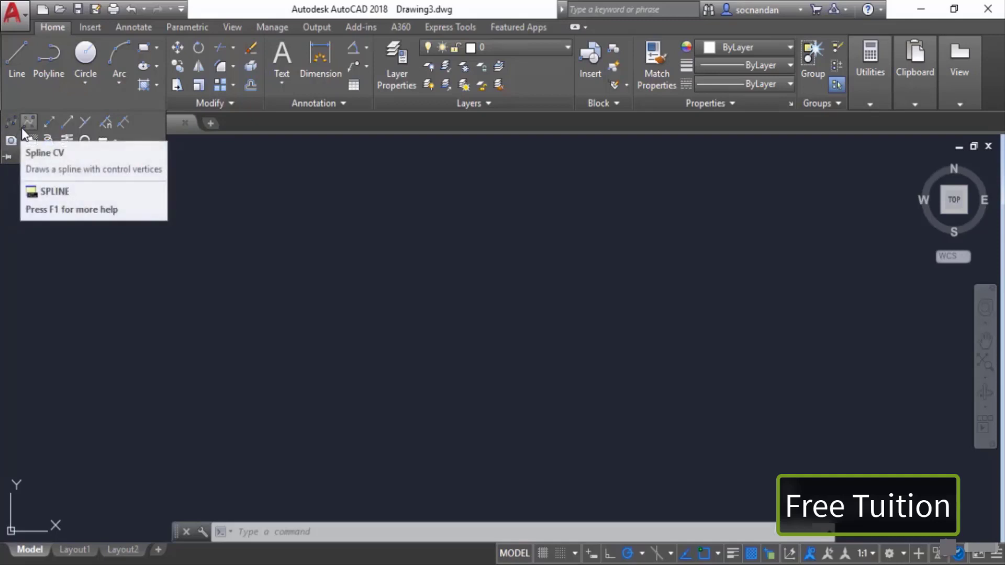
pyautogui.click(22, 130)
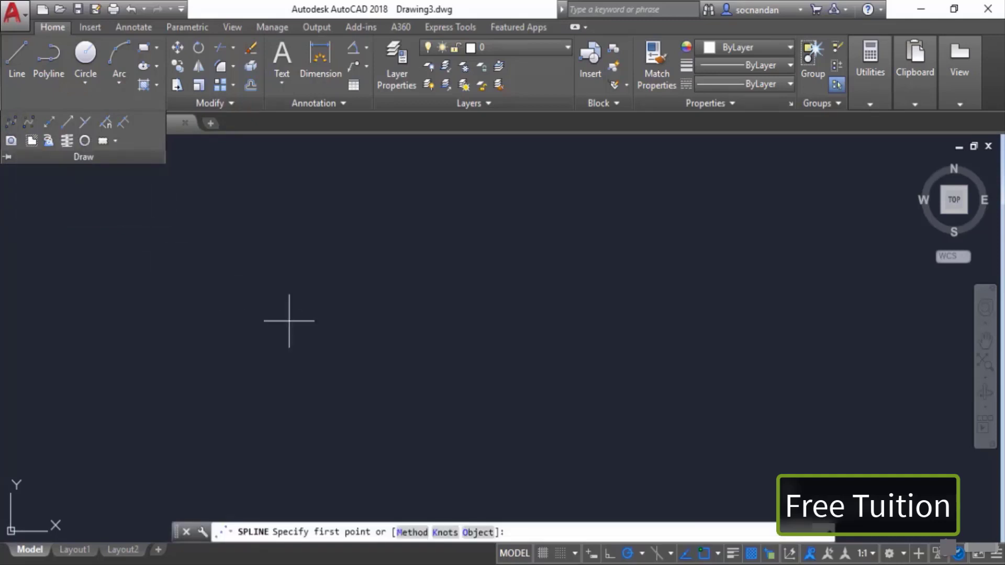
pyautogui.click(300, 368)
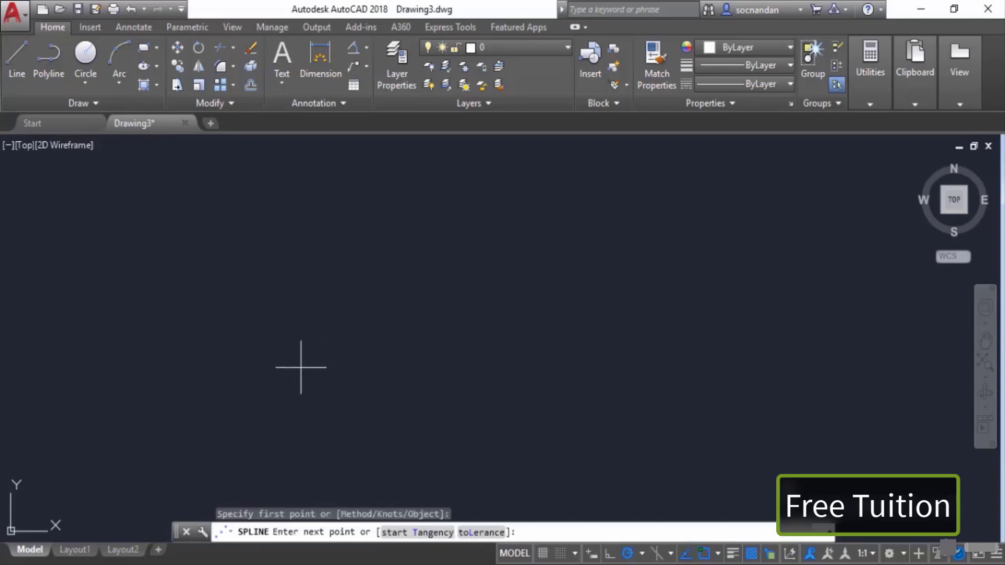
pyautogui.click(367, 285)
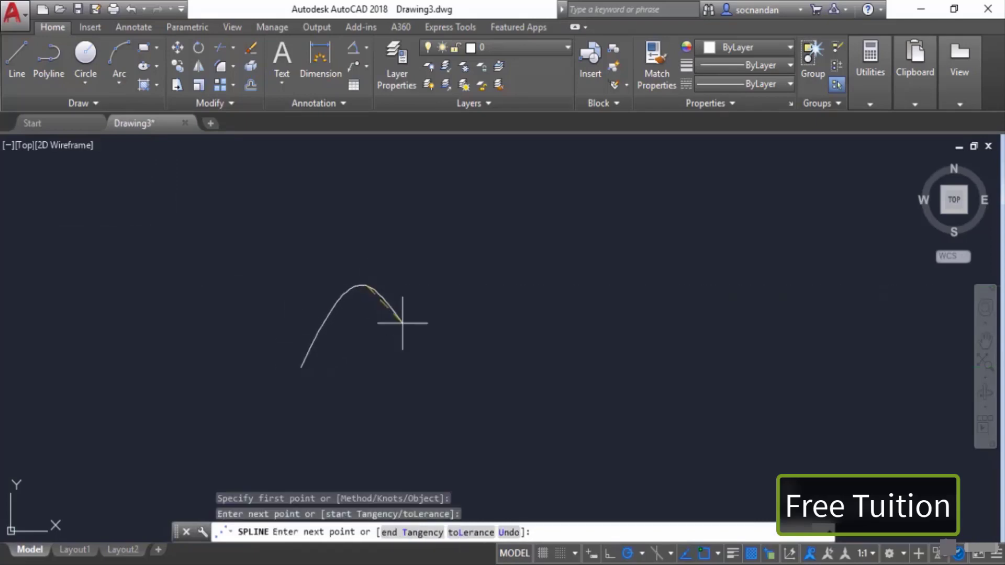
pyautogui.click(447, 364)
pyautogui.click(558, 286)
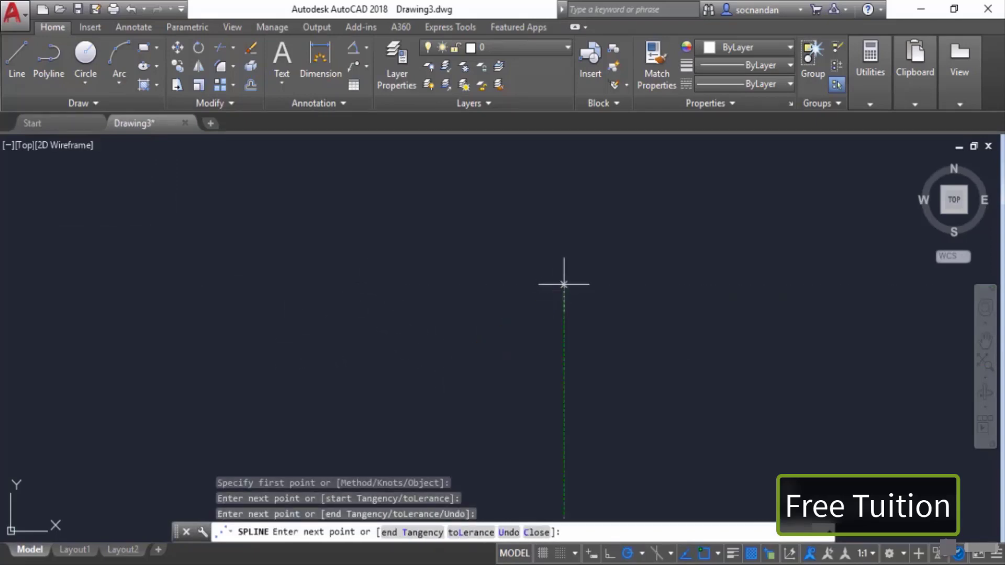
pyautogui.click(671, 344)
pyautogui.click(621, 454)
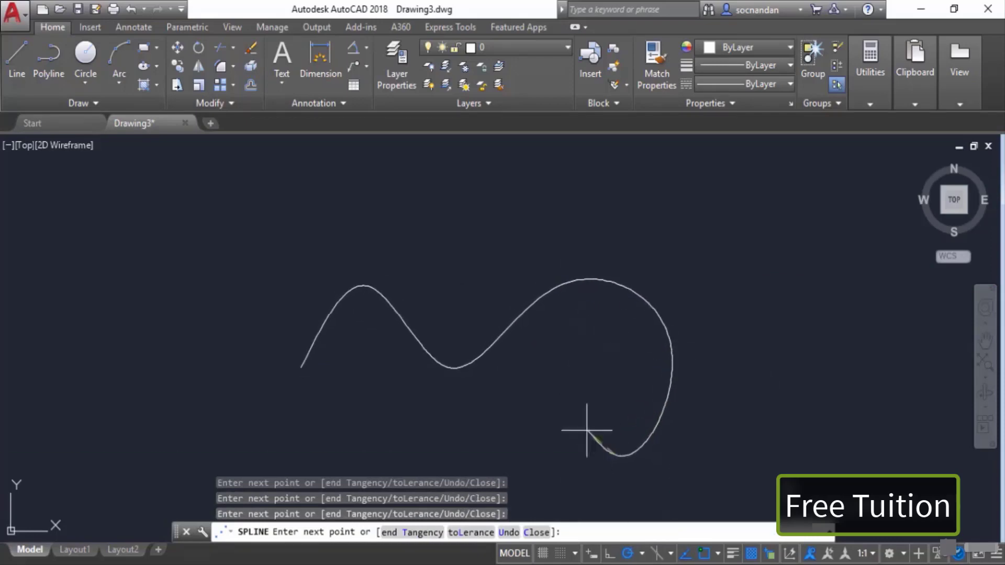
pyautogui.click(567, 406)
pyautogui.click(399, 466)
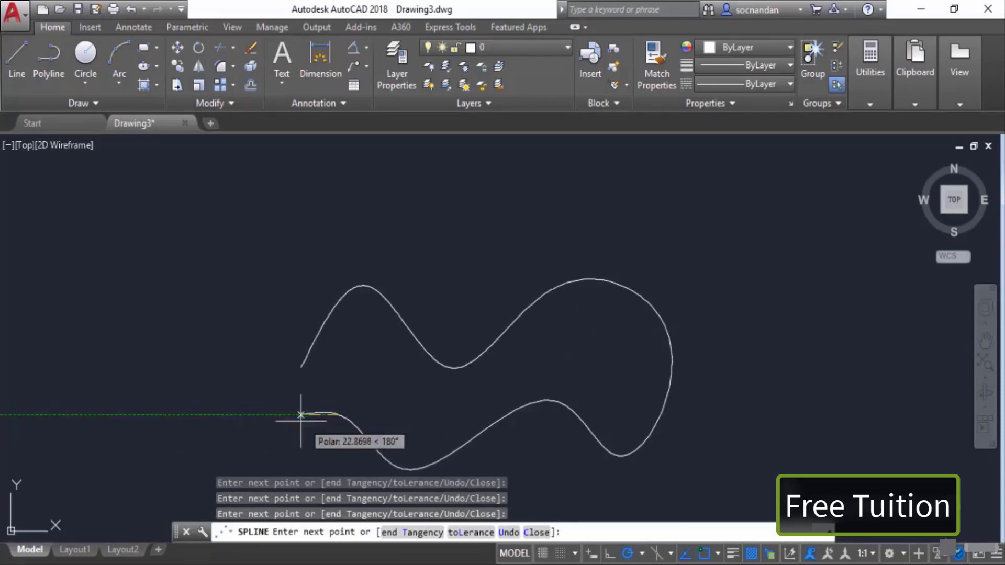
pyautogui.click(143, 365)
pyautogui.click(231, 271)
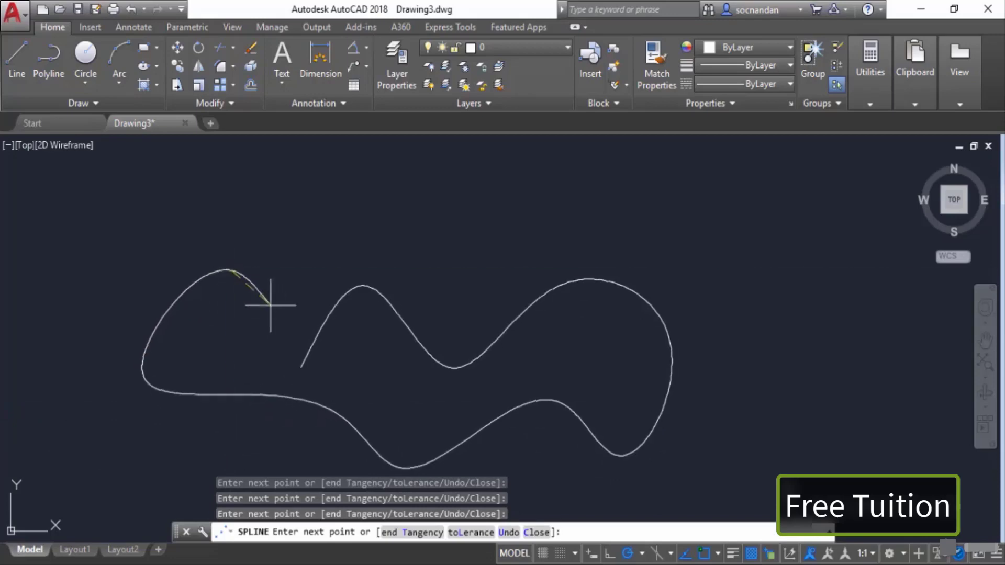
pyautogui.click(284, 321)
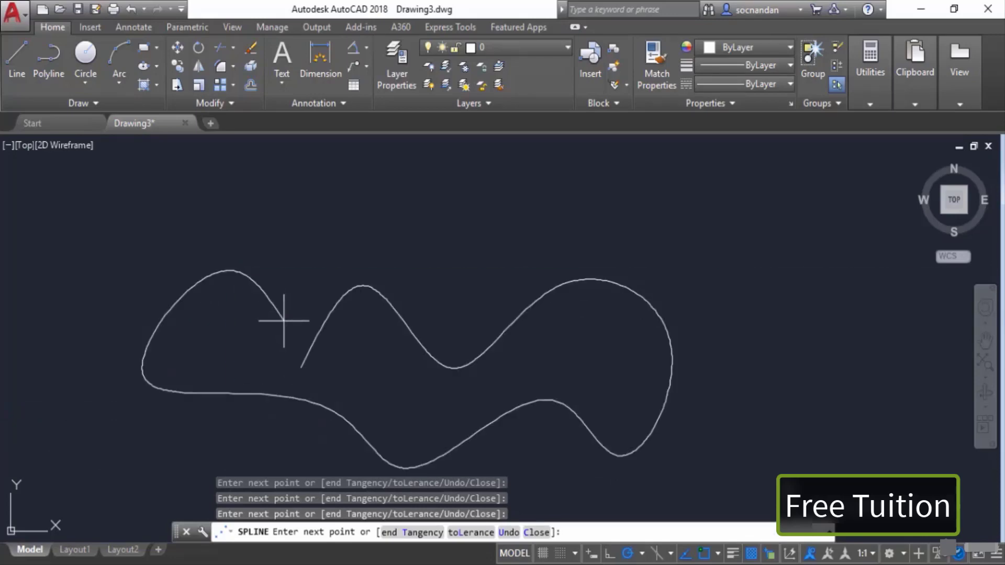
pyautogui.press('Return')
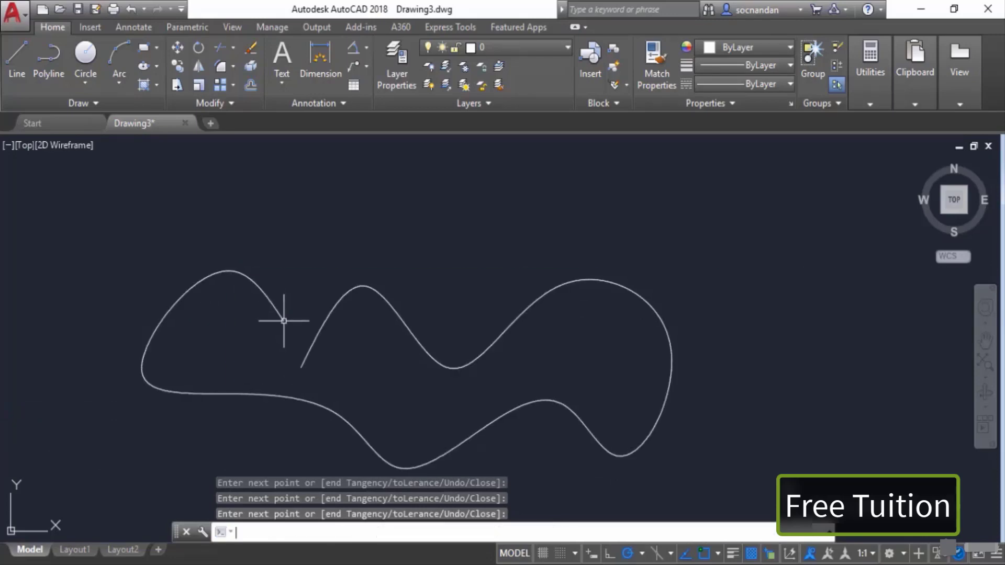
# Step: Select the spline to inspect its fit point grips, fitting the whole curve in view
pyautogui.click(261, 287)
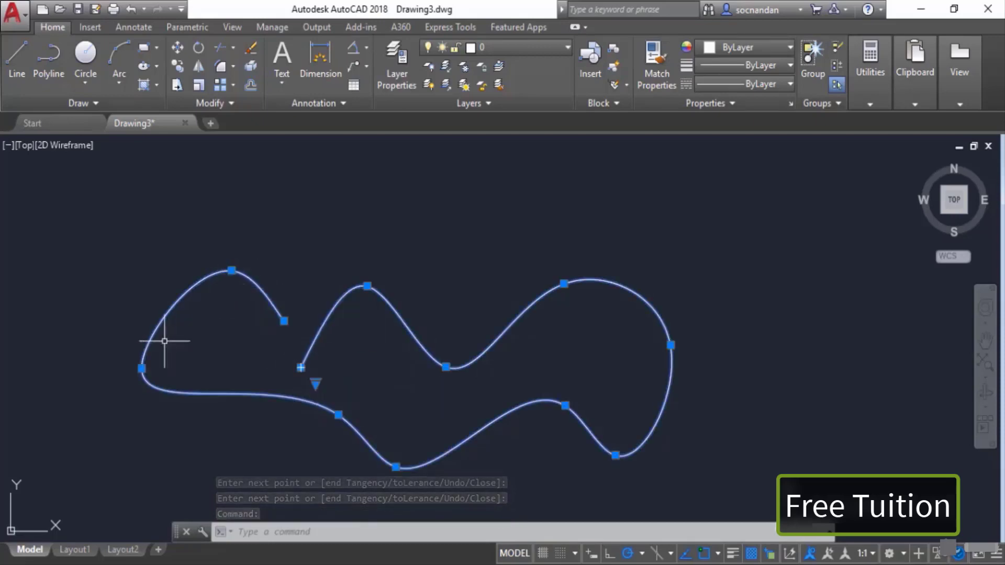
pyautogui.moveTo(338, 415)
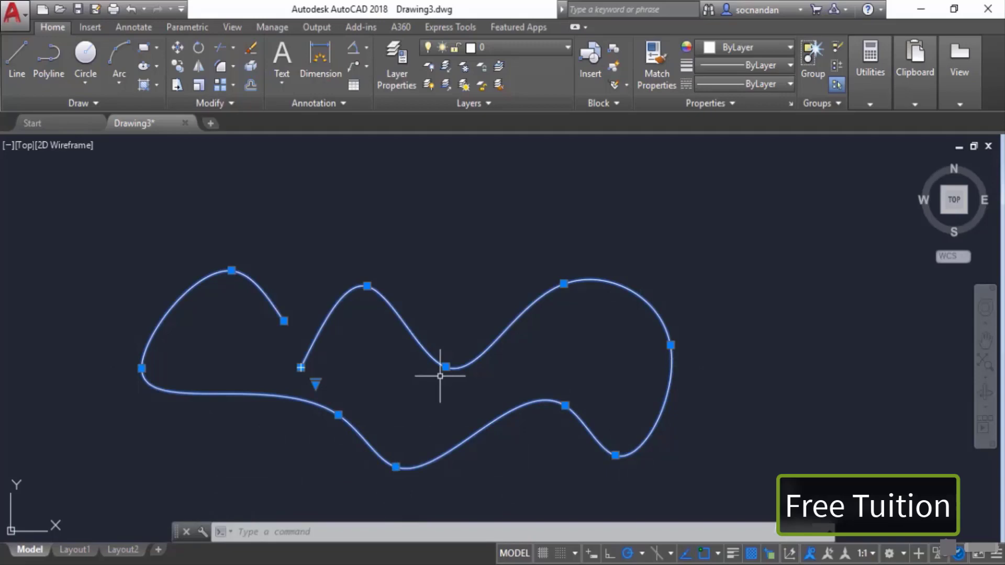
pyautogui.scroll(-2, 440, 375)
pyautogui.scroll(-2, 702, 374)
pyautogui.moveTo(689, 375); pyautogui.dragTo(406, 362, button='middle')
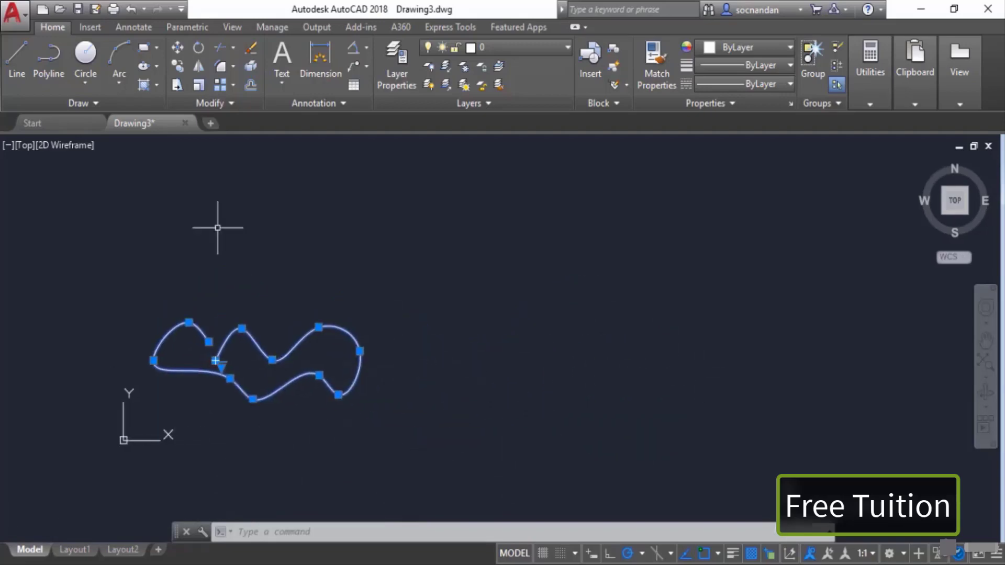
# Step: Open the extra drawing commands to choose another spline tool
pyautogui.click(71, 105)
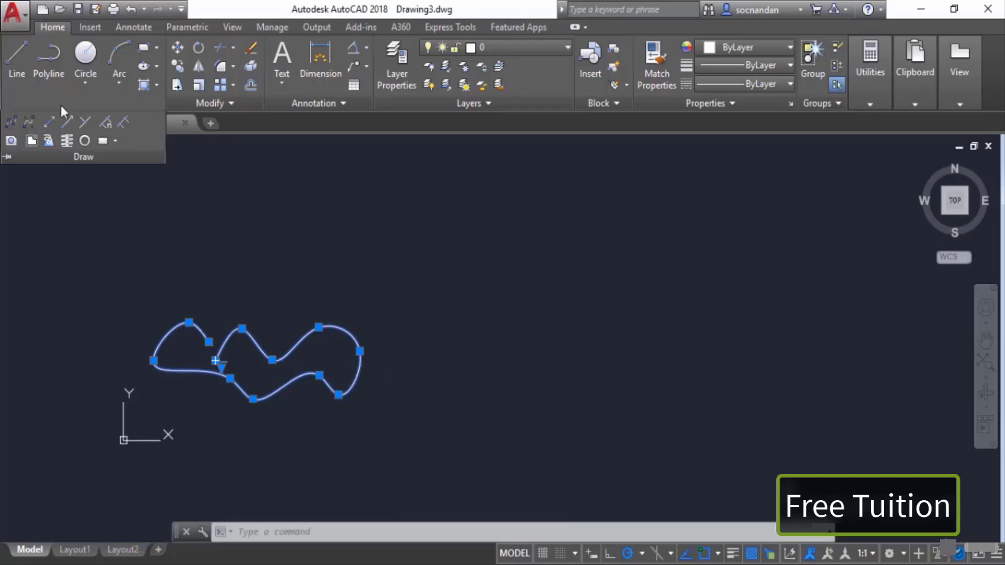
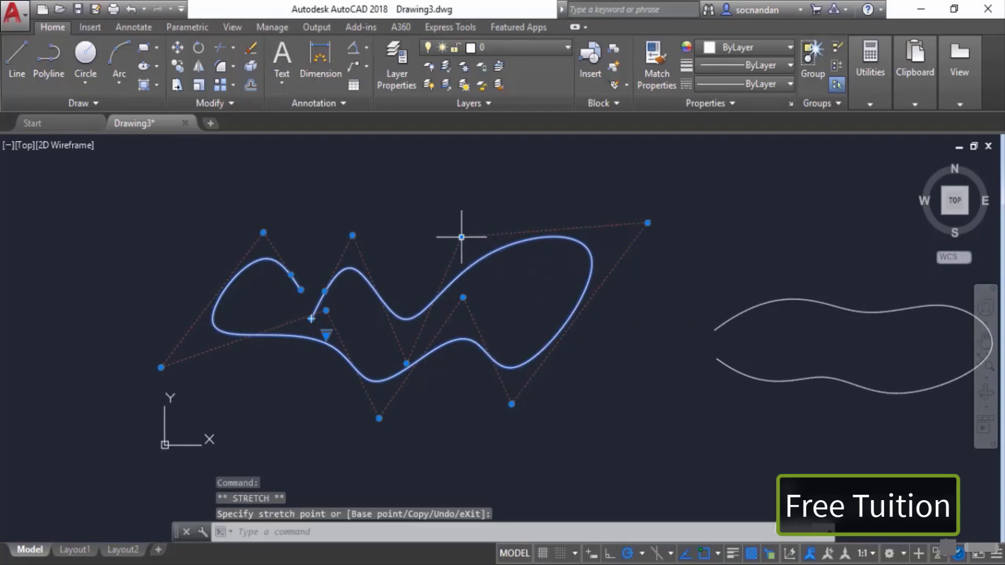
# Step: Reshape the looping spline by moving three of its fit points to new positions
pyautogui.click(461, 237)
pyautogui.click(400, 163)
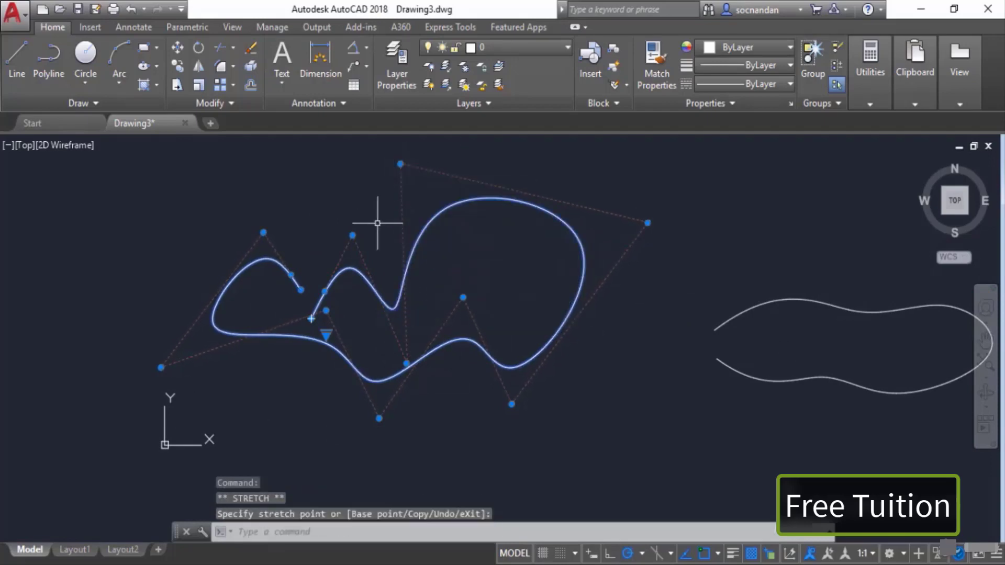
pyautogui.click(352, 235)
pyautogui.click(301, 184)
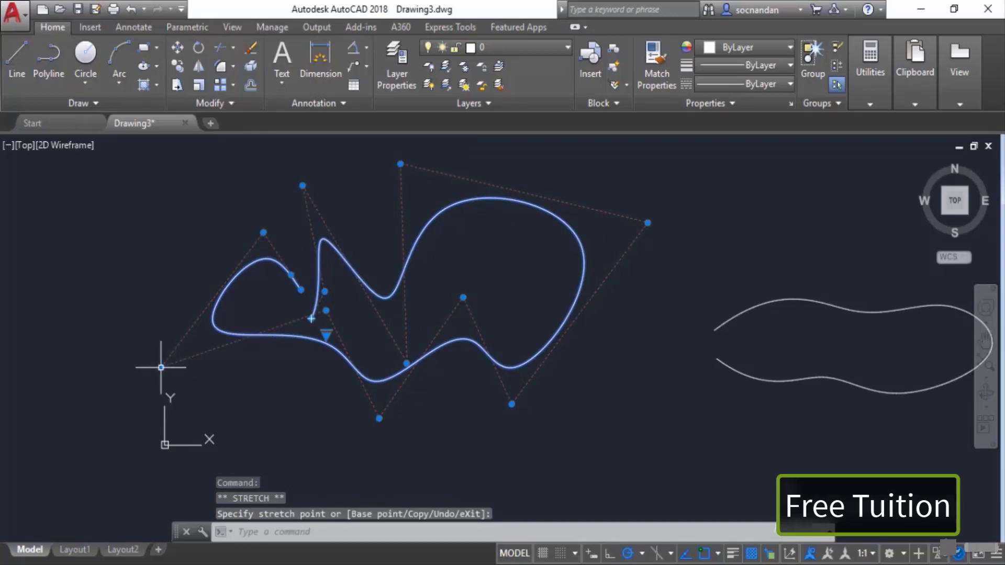
pyautogui.click(161, 368)
pyautogui.click(231, 368)
# Step: Select the second closed spline and move three of its grips to reshape it into a crescent-like curve
pyautogui.moveTo(859, 339); pyautogui.dragTo(644, 374, button='middle')
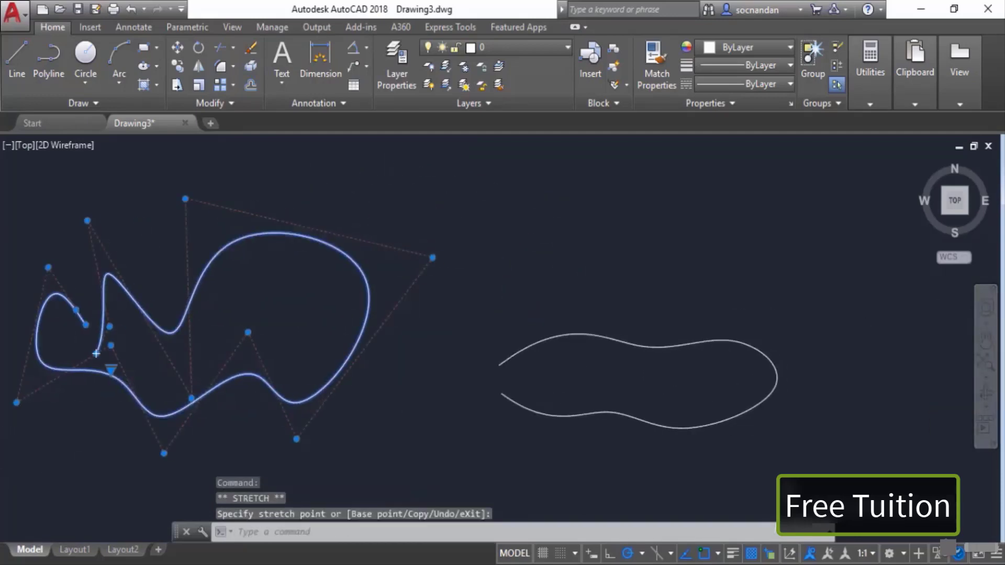
pyautogui.click(623, 342)
pyautogui.click(638, 346)
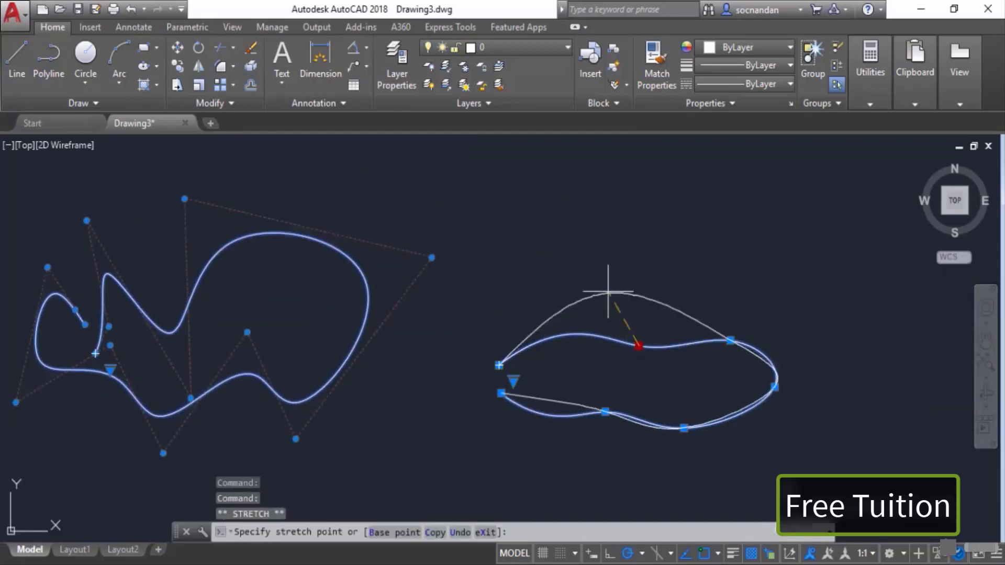
pyautogui.click(596, 261)
pyautogui.click(604, 412)
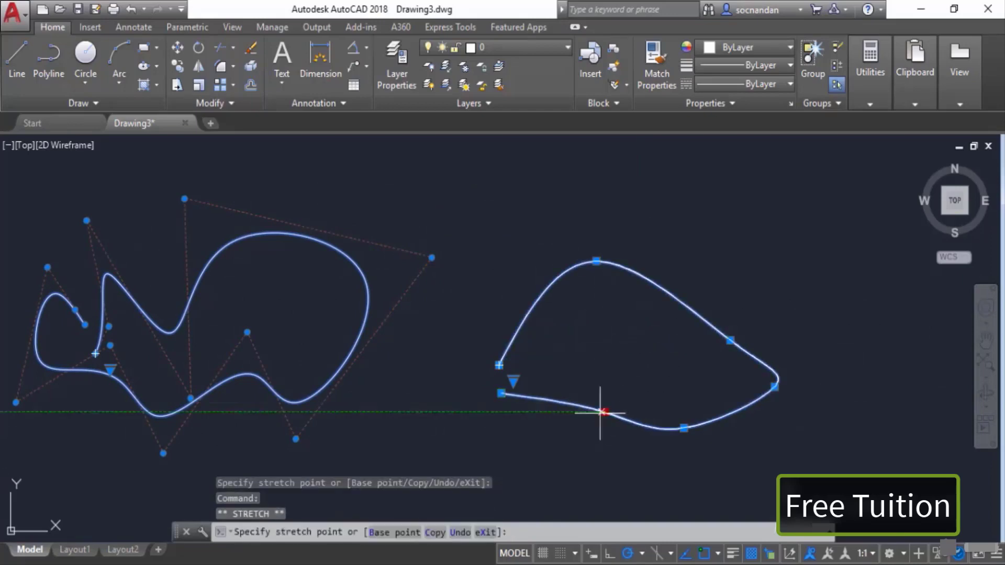
pyautogui.click(527, 457)
pyautogui.click(683, 428)
pyautogui.click(622, 361)
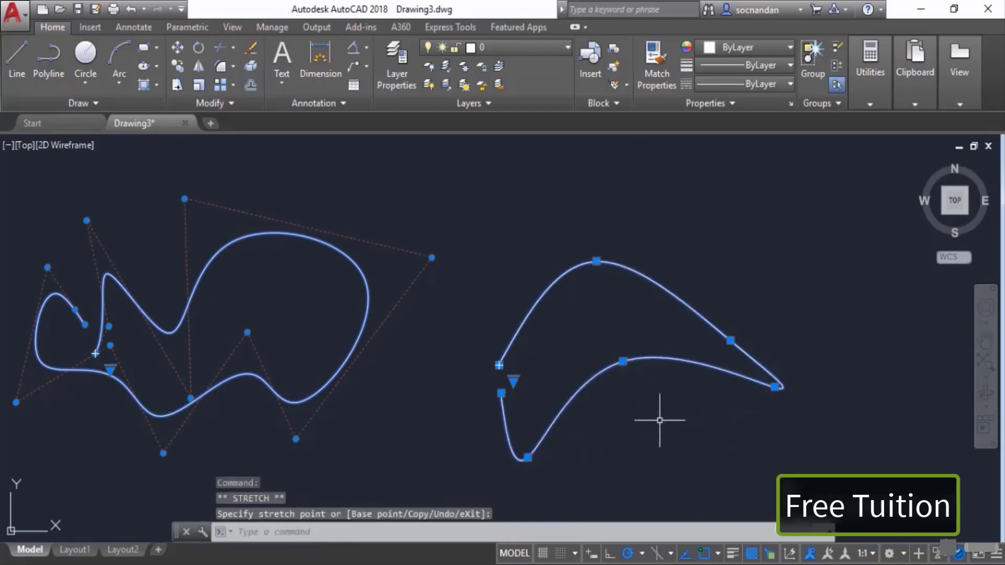
pyautogui.press('Escape')
# Step: In the new drawing, place six single points scattered across the drawing area with the Point command
pyautogui.scroll(-2, 656, 414)
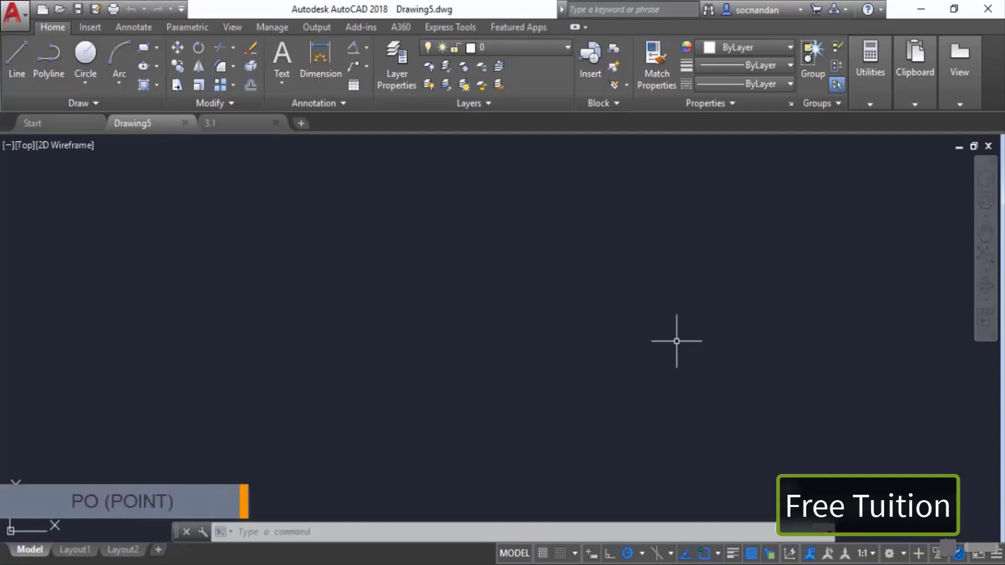
pyautogui.write('p')
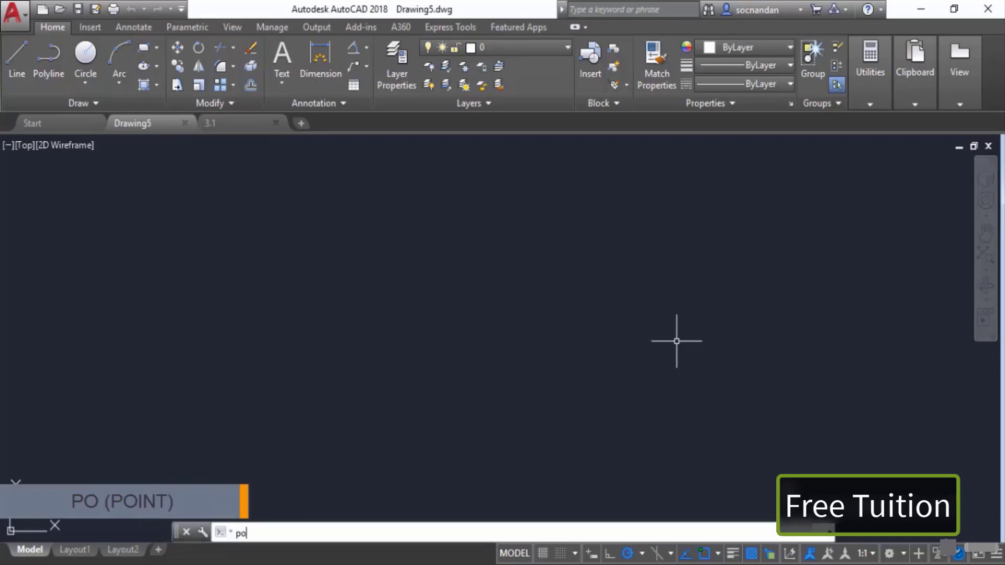
pyautogui.write('o')
pyautogui.press('Return')
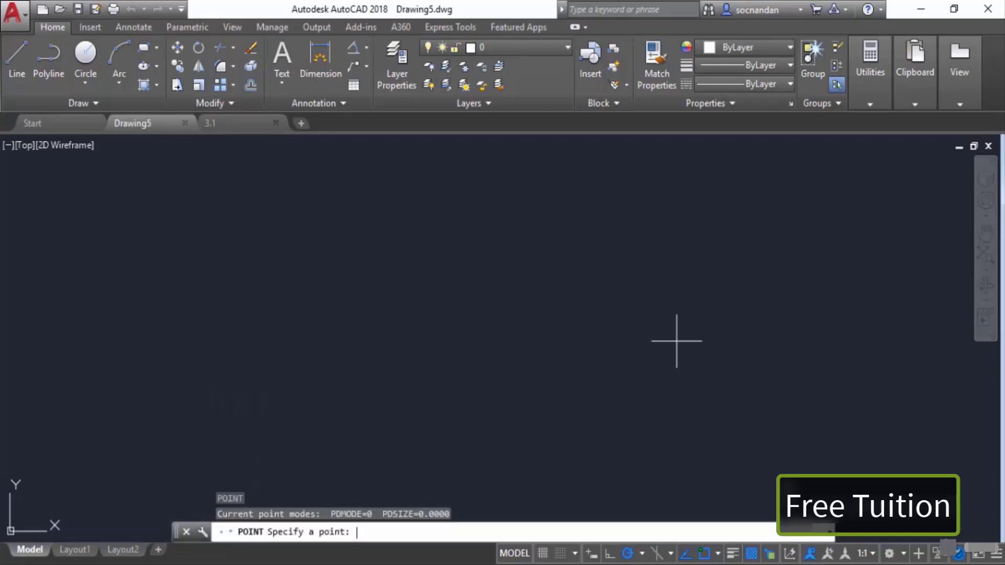
pyautogui.click(395, 365)
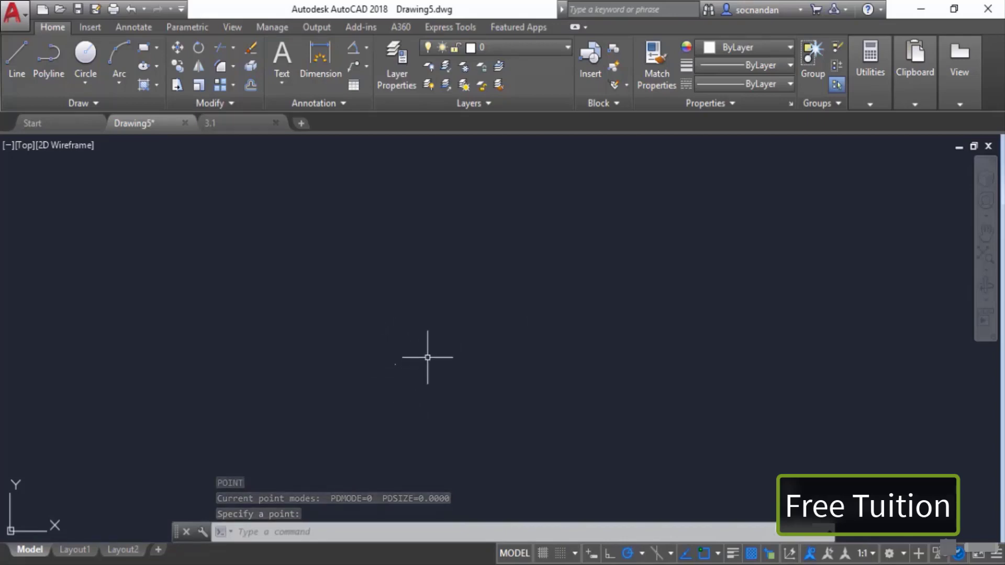
pyautogui.press('Return')
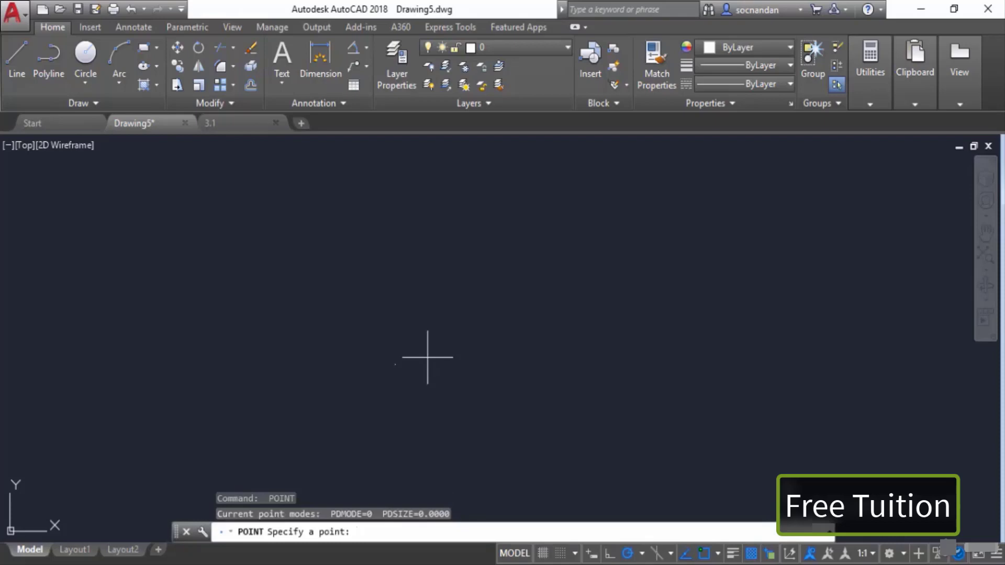
pyautogui.click(460, 266)
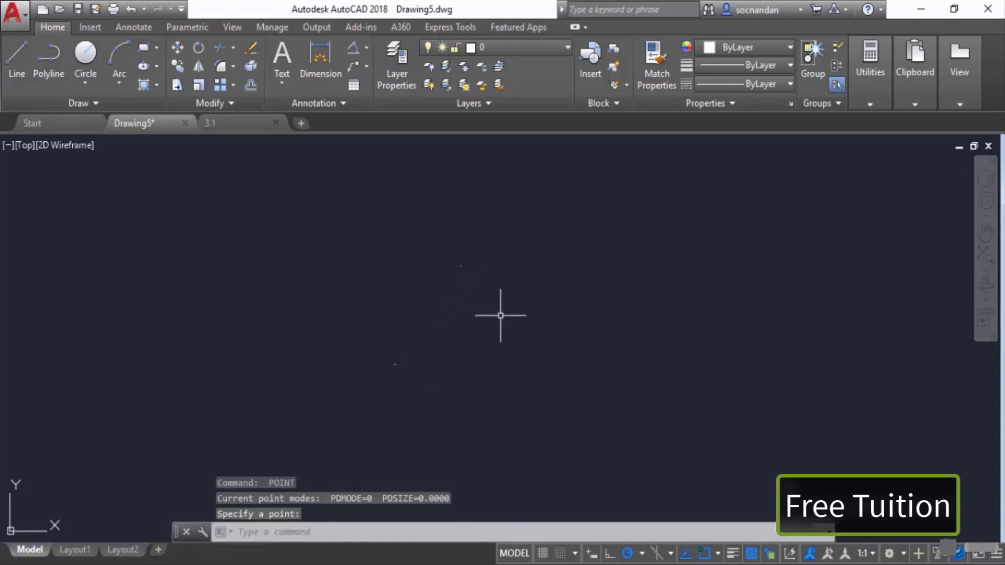
pyautogui.press('Return')
pyautogui.click(499, 341)
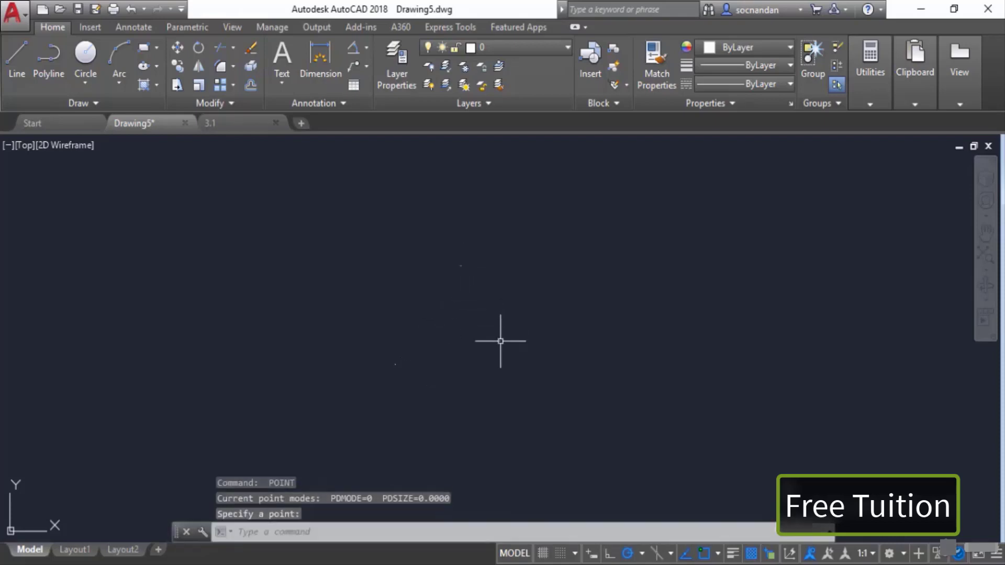
pyautogui.press('Return')
pyautogui.click(565, 278)
pyautogui.click(600, 350)
pyautogui.click(599, 351)
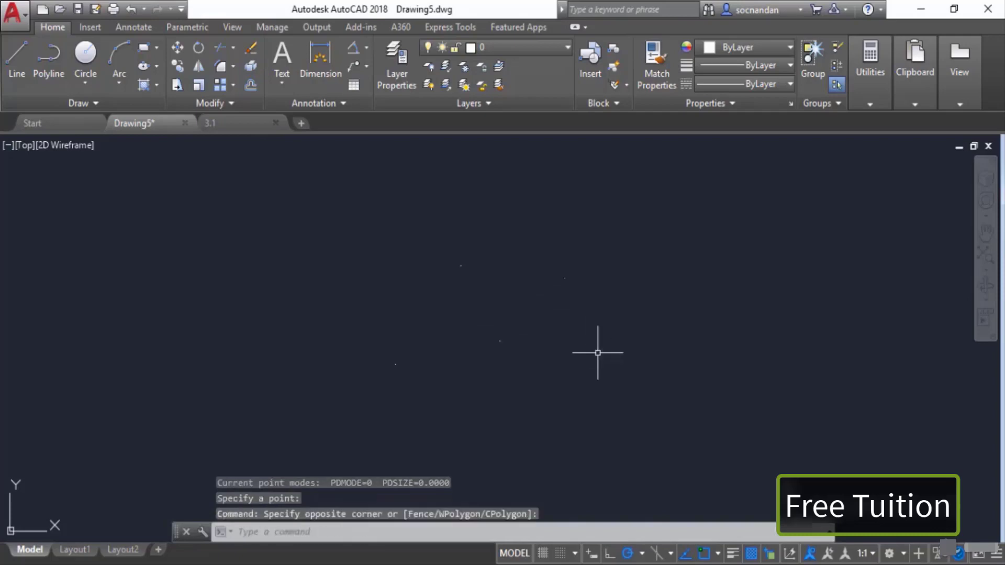
pyautogui.press('Return')
pyautogui.click(574, 372)
pyautogui.press('Return')
pyautogui.click(518, 414)
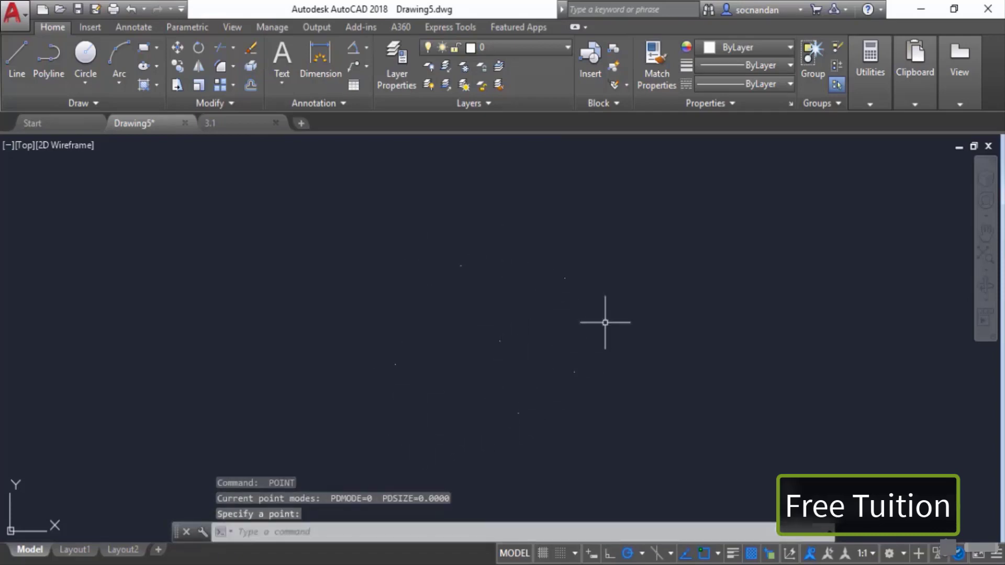
# Step: Change the point style to the circle-with-crosshair symbol using PTYPE
pyautogui.moveTo(615, 304); pyautogui.dragTo(538, 314, button='middle')
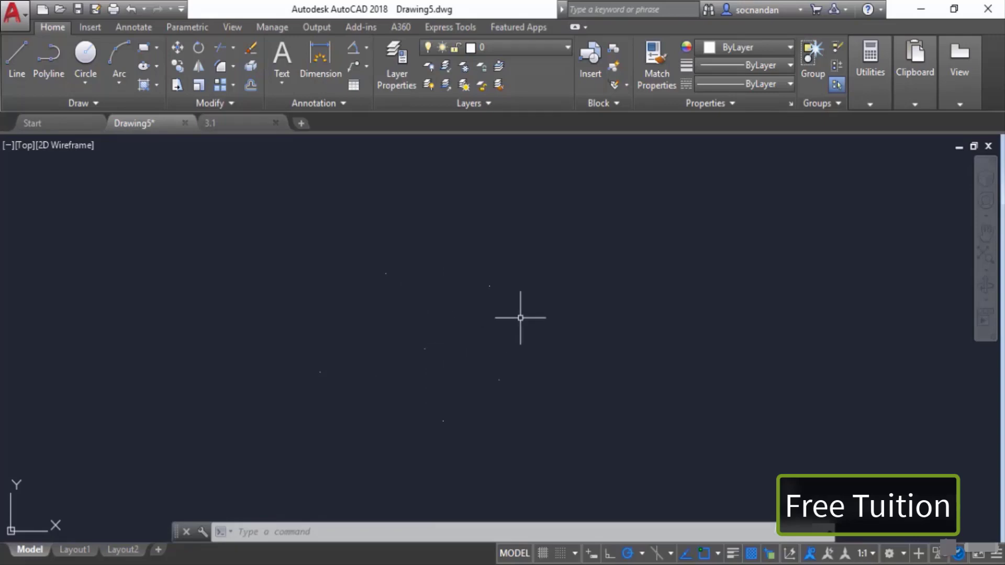
pyautogui.write('PTYPE')
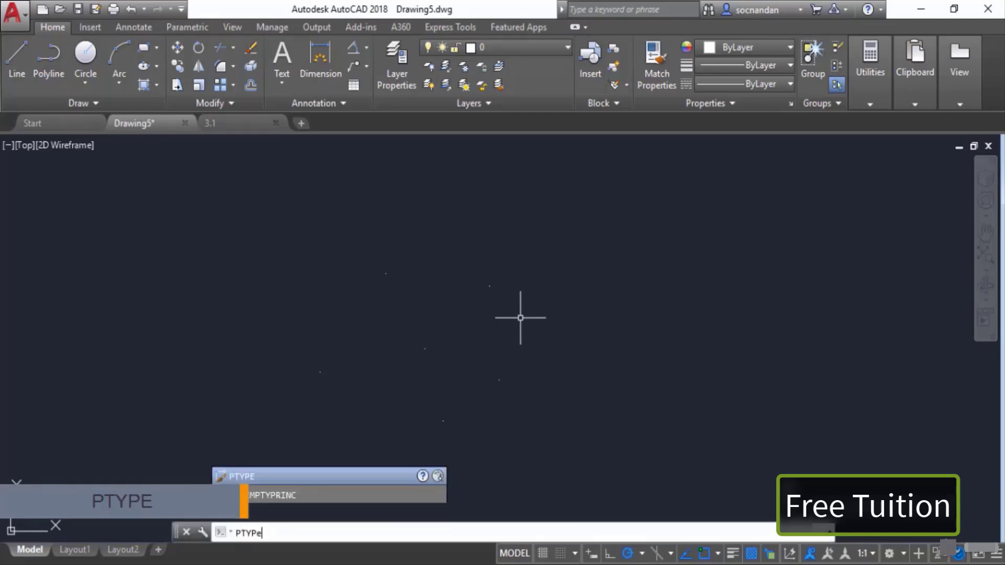
pyautogui.press('Return')
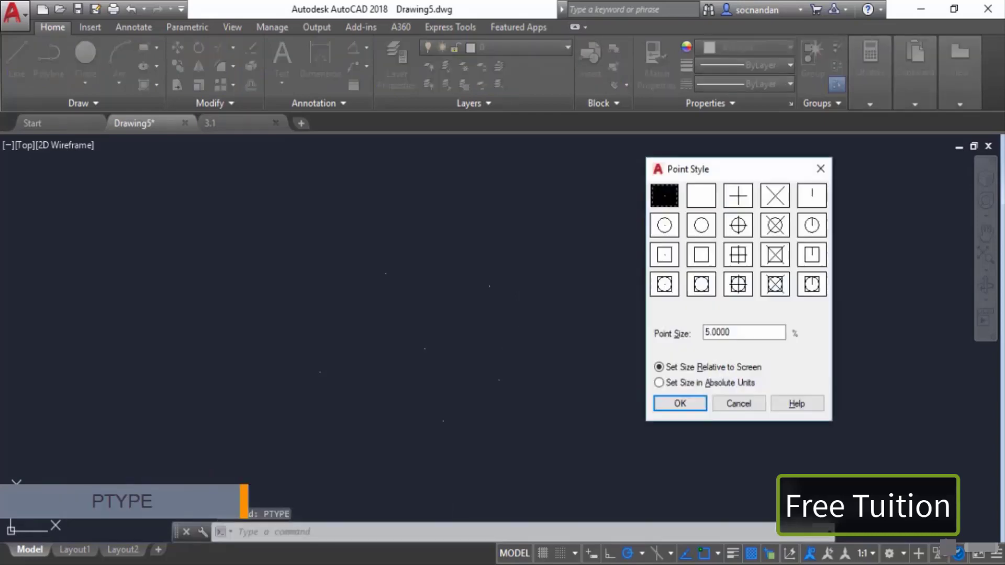
pyautogui.moveTo(711, 171); pyautogui.dragTo(706, 201)
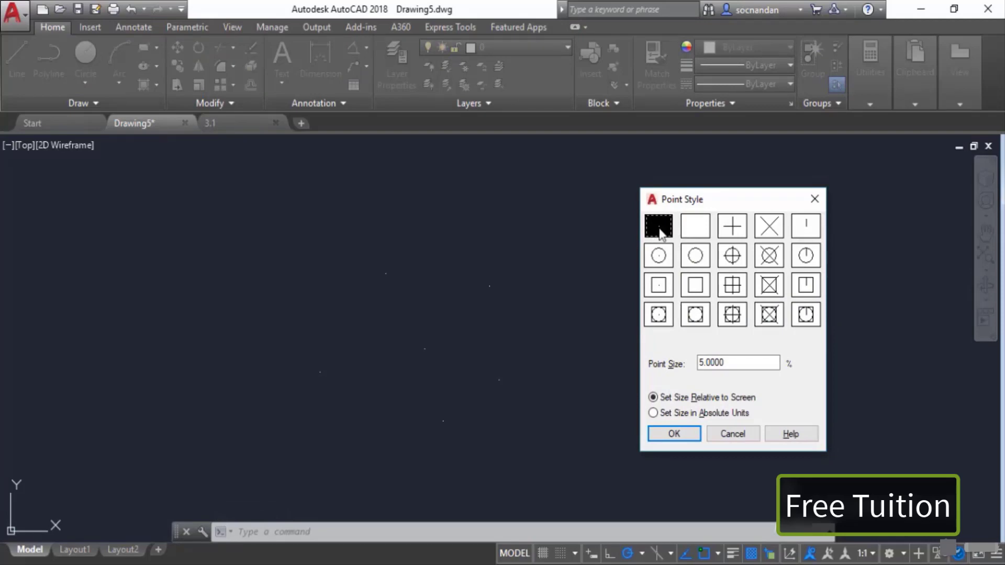
pyautogui.click(743, 261)
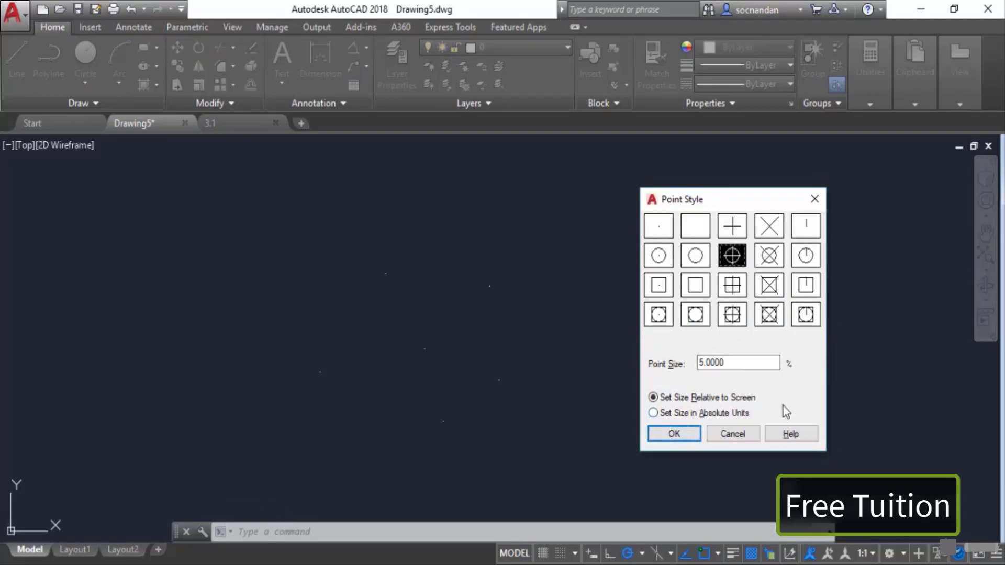
pyautogui.click(672, 434)
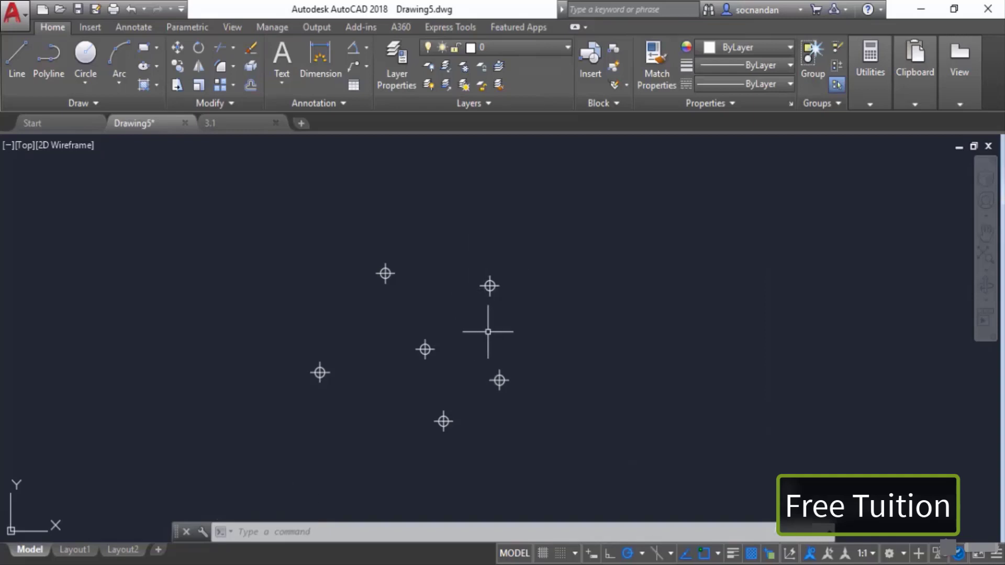
# Step: Switch to the 3.1 drawing and draw a rectangular revision cloud around the L1 indicator lamp
pyautogui.click(255, 125)
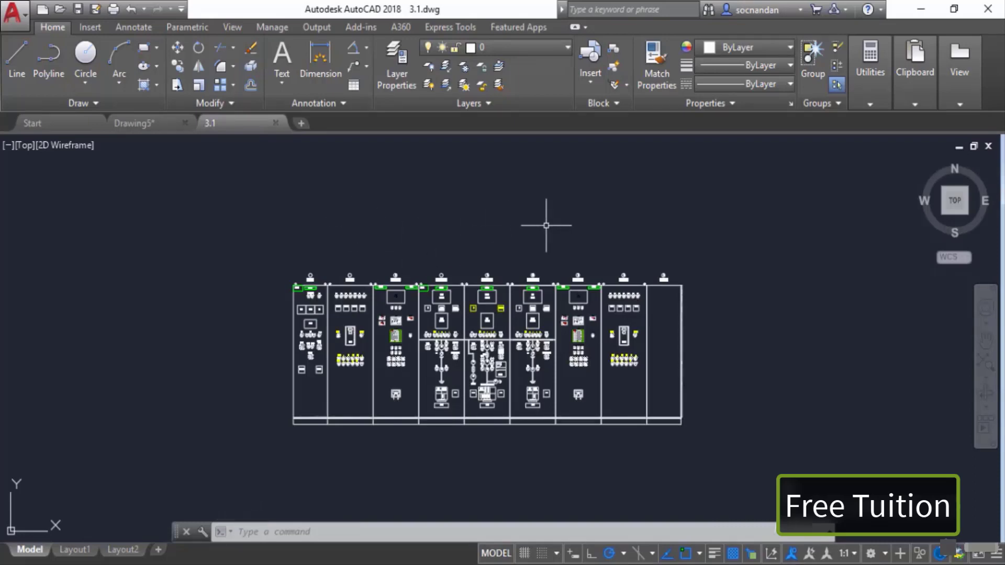
pyautogui.click(141, 104)
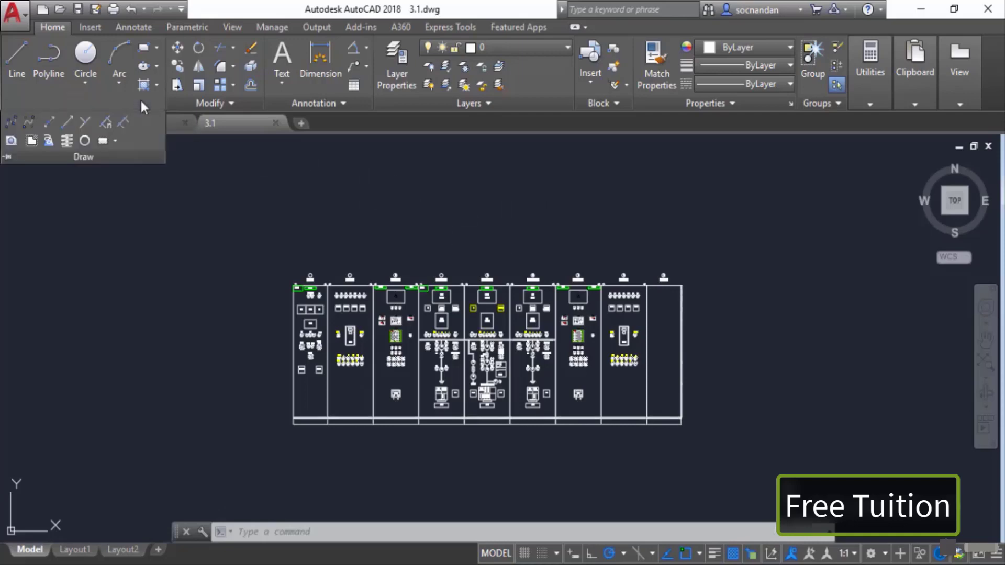
pyautogui.click(116, 140)
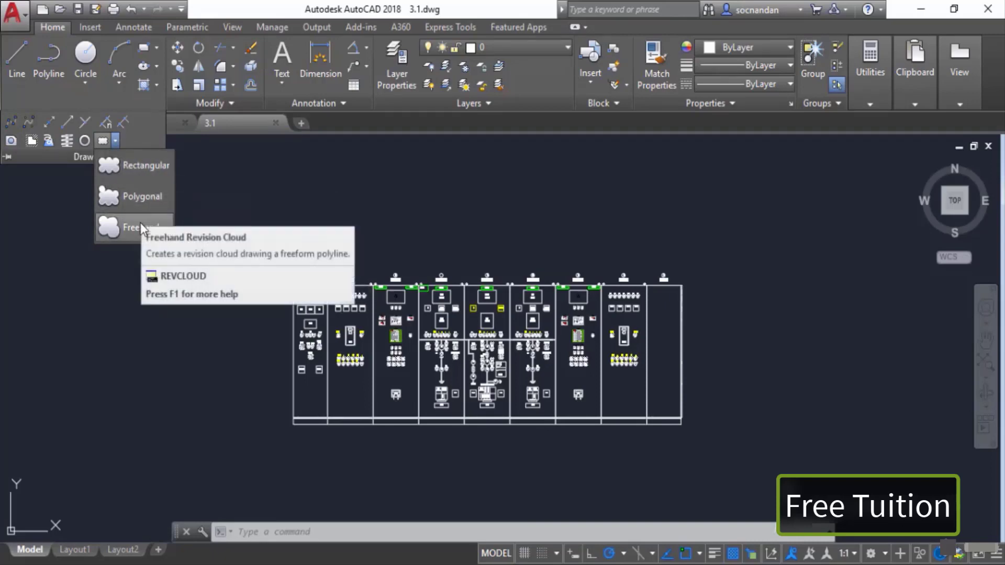
pyautogui.click(145, 167)
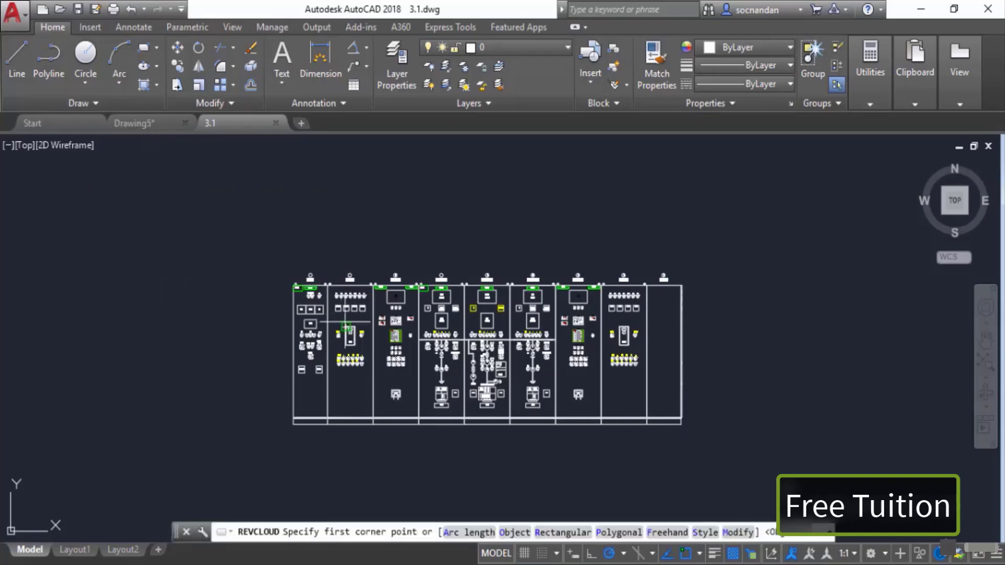
pyautogui.scroll(6, 356, 361)
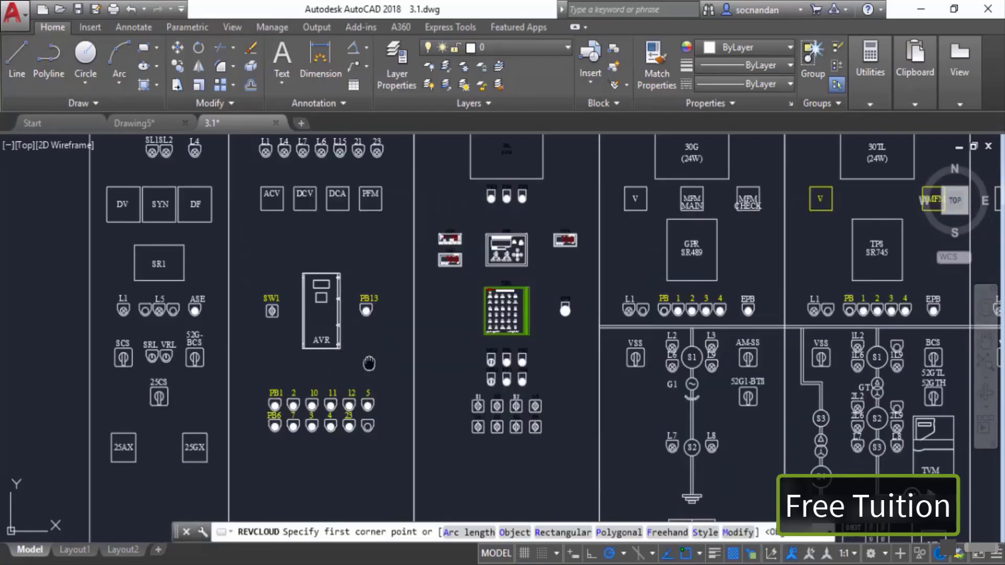
pyautogui.moveTo(339, 366); pyautogui.dragTo(463, 347, button='middle')
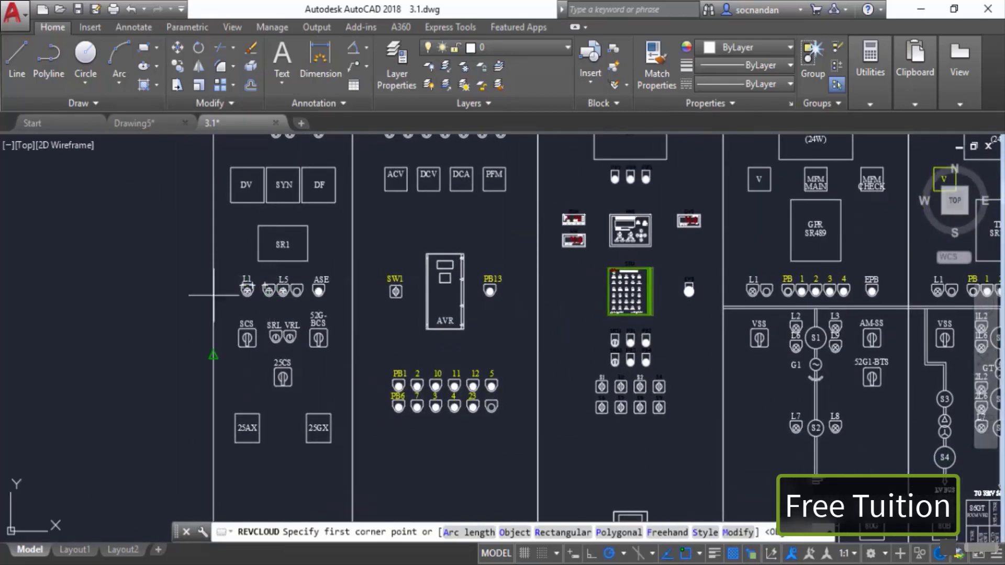
pyautogui.moveTo(312, 311); pyautogui.dragTo(469, 314, button='middle')
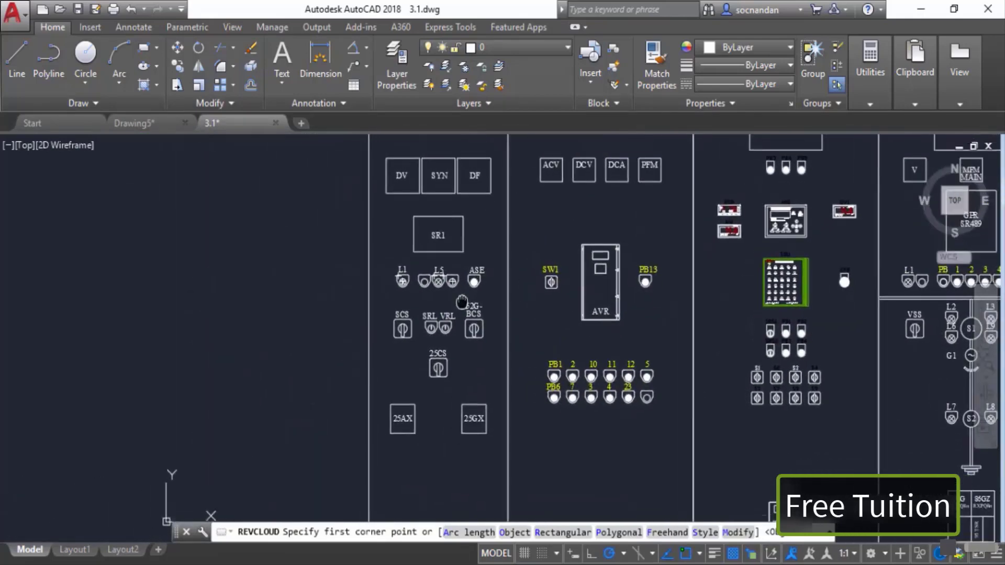
pyautogui.click(384, 266)
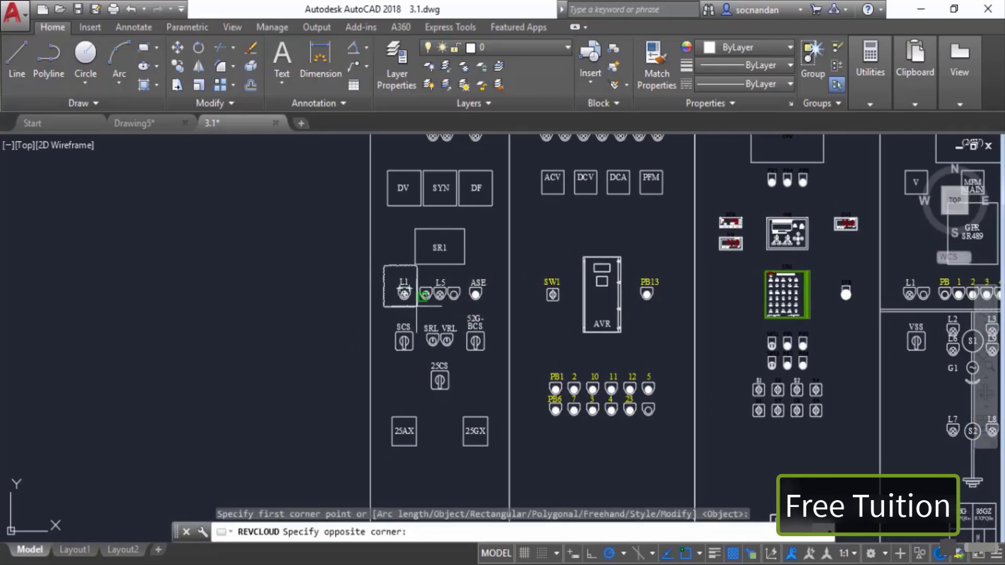
pyautogui.click(422, 314)
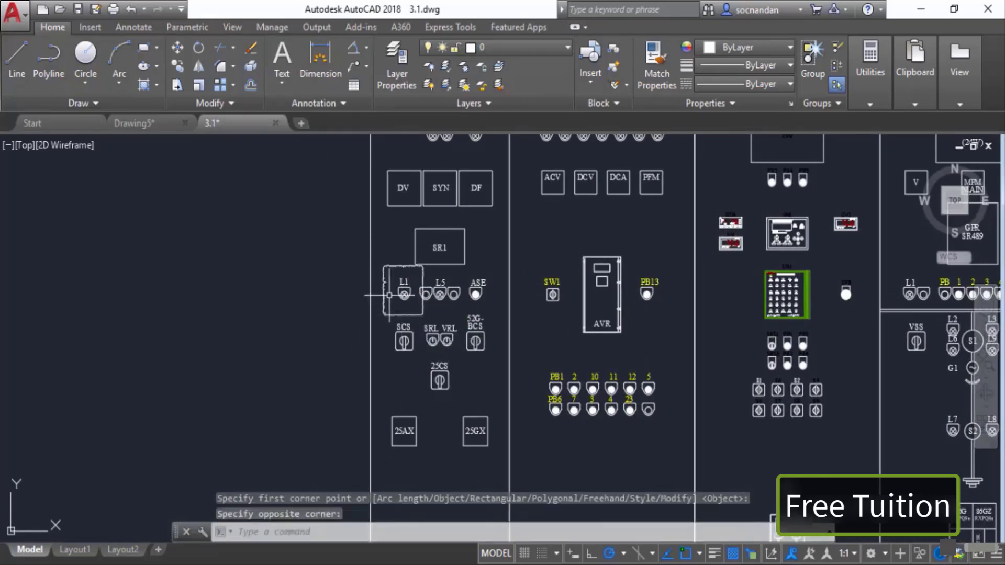
# Step: Start a rectangular revision cloud and set its arc lengths to a minimum of 2 and a maximum of 5
pyautogui.scroll(4, 390, 298)
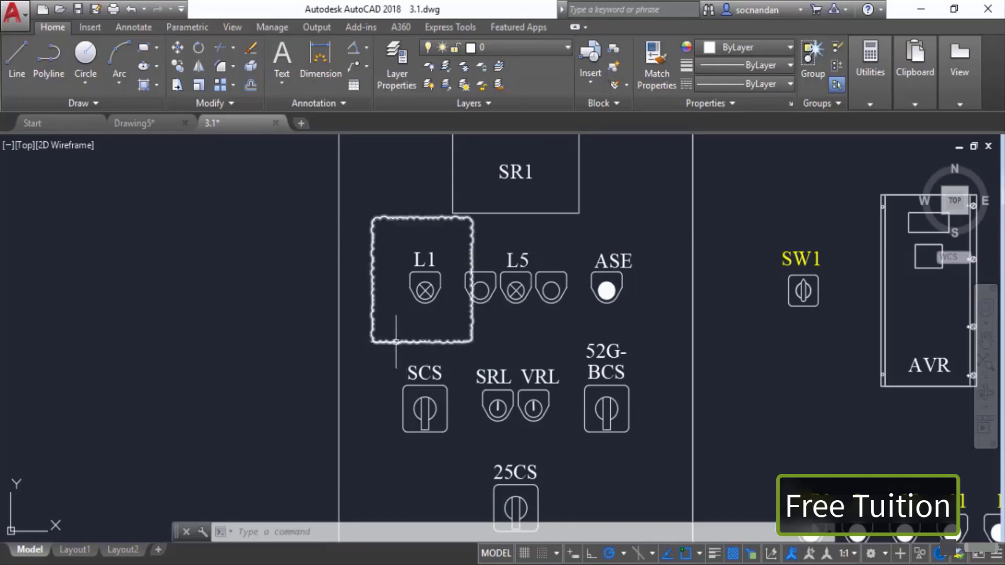
pyautogui.scroll(-2, 456, 340)
pyautogui.moveTo(468, 341); pyautogui.dragTo(408, 281, button='middle')
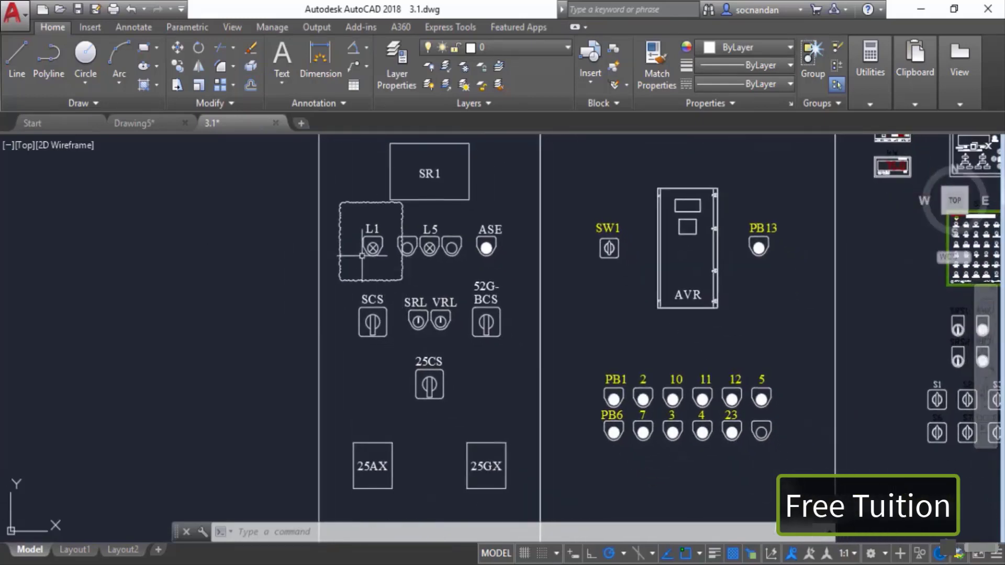
pyautogui.click(112, 103)
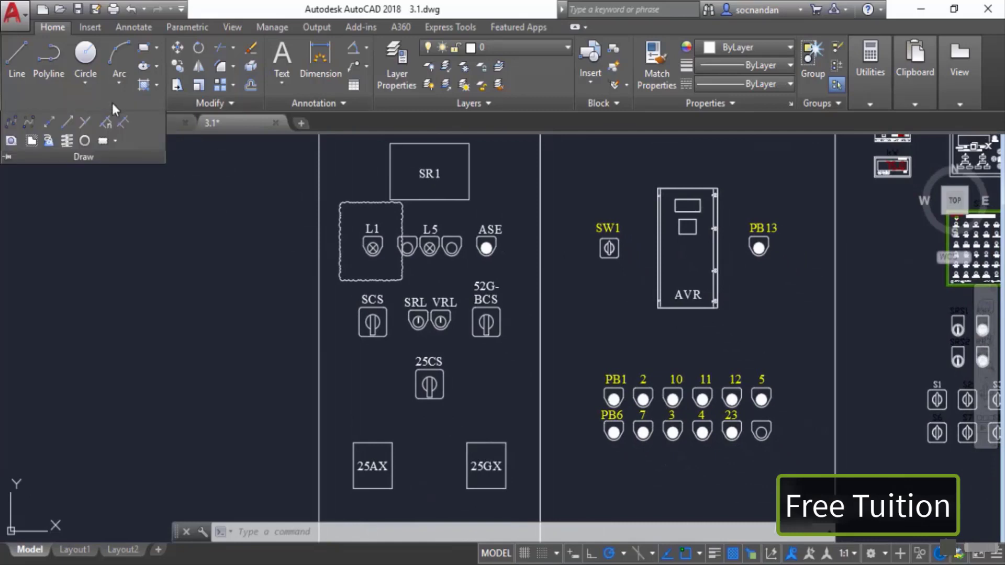
pyautogui.click(103, 141)
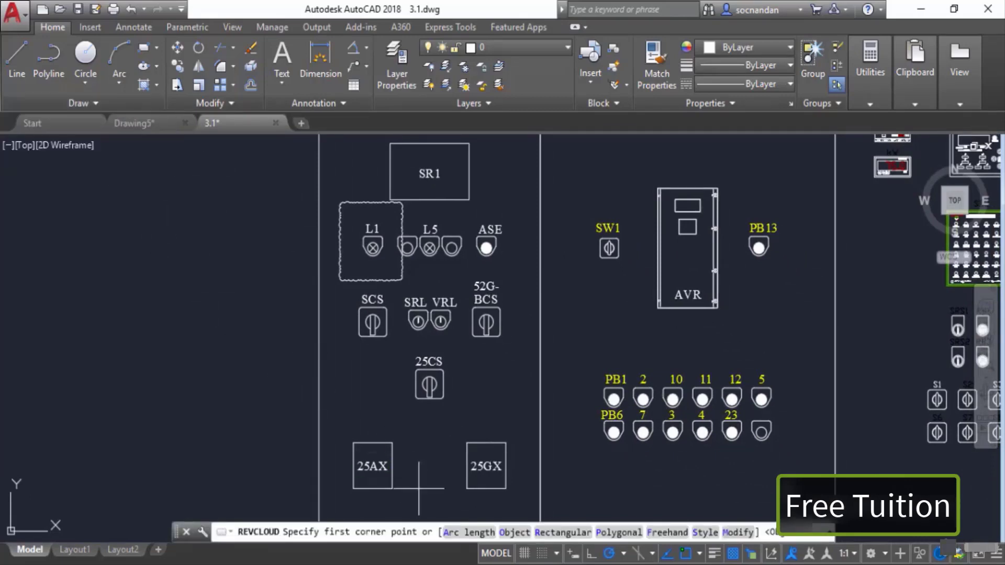
pyautogui.click(463, 532)
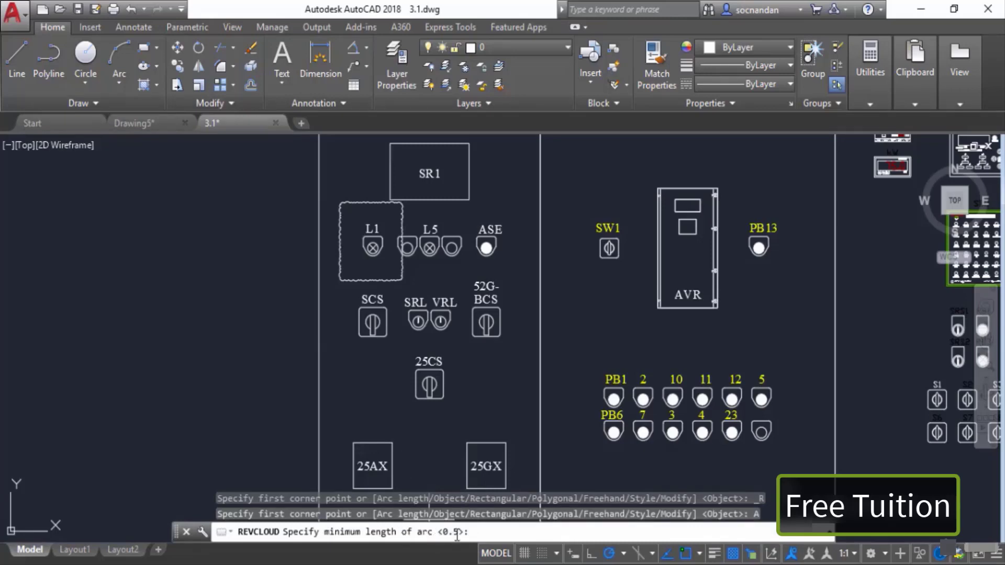
pyautogui.write('2')
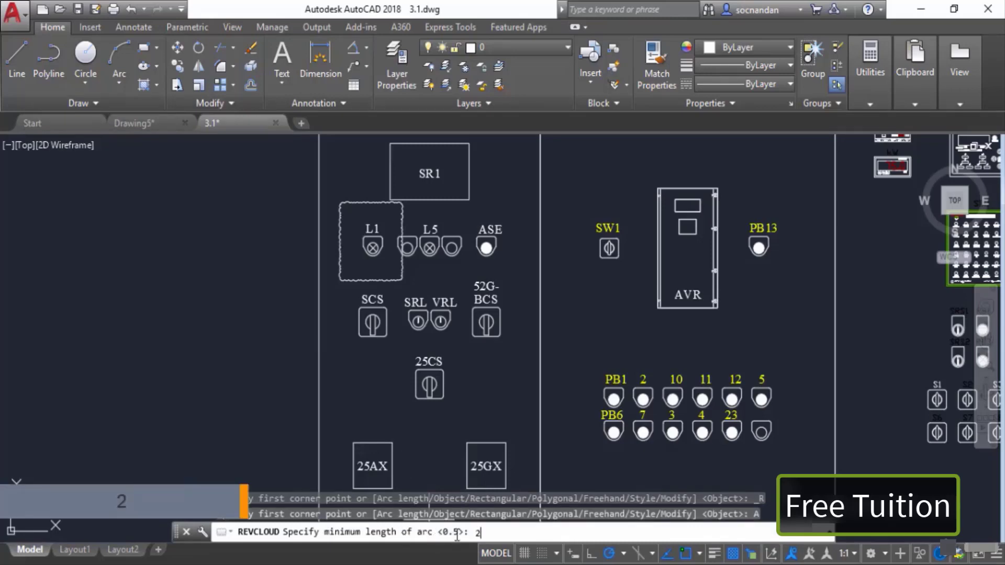
pyautogui.press('Return')
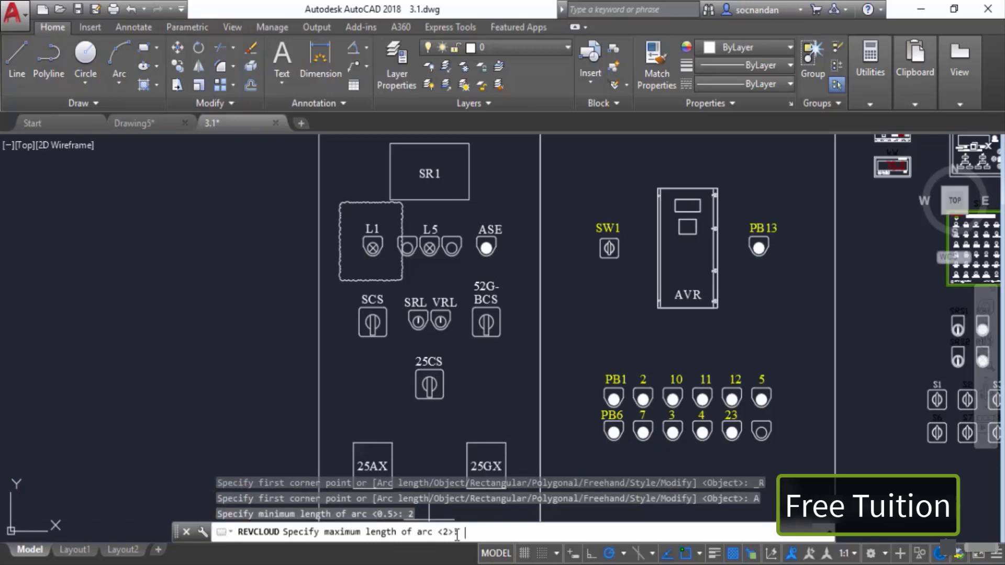
pyautogui.write('5')
pyautogui.press('Return')
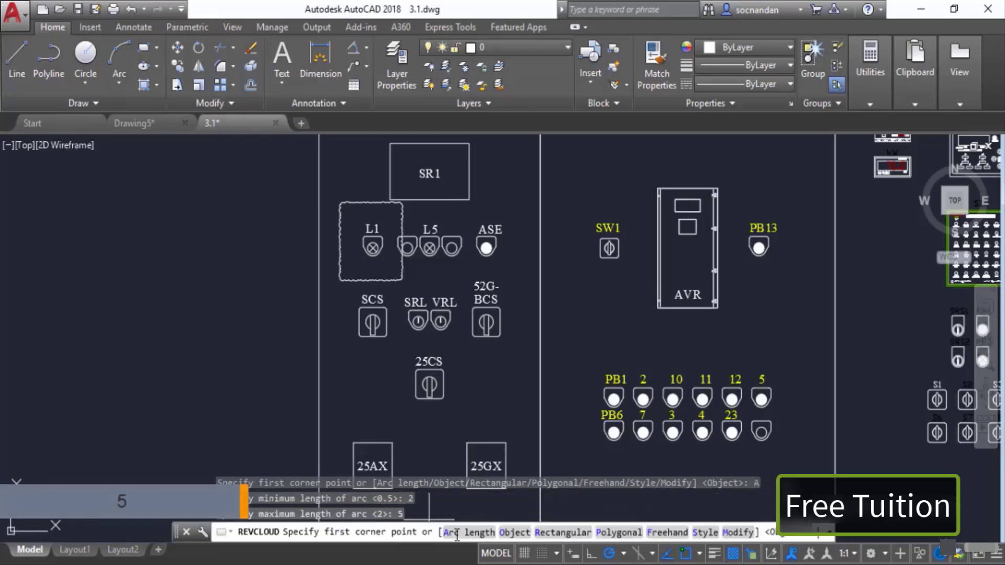
# Step: Draw a rectangular revision cloud around the SCS switch
pyautogui.scroll(2, 341, 321)
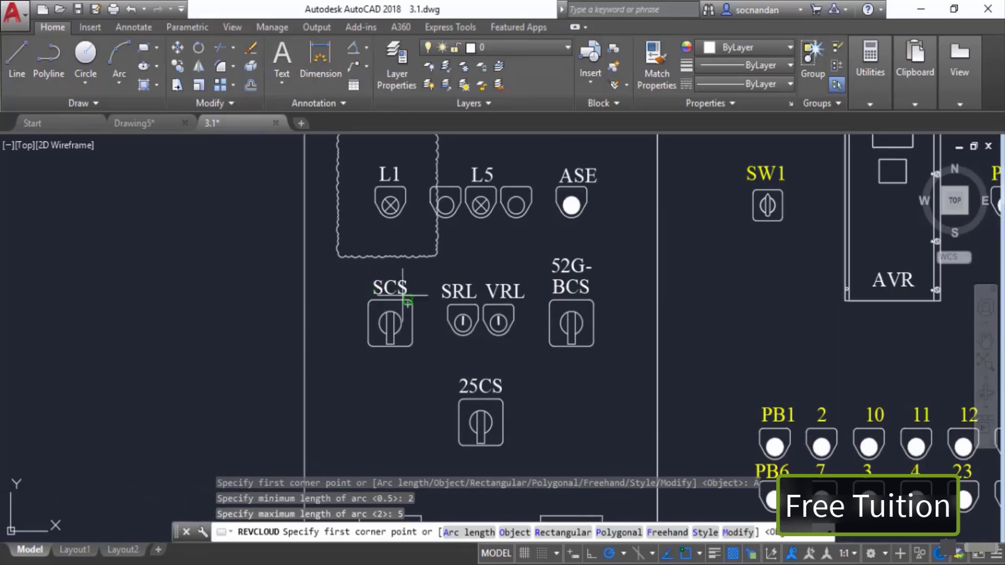
pyautogui.click(349, 275)
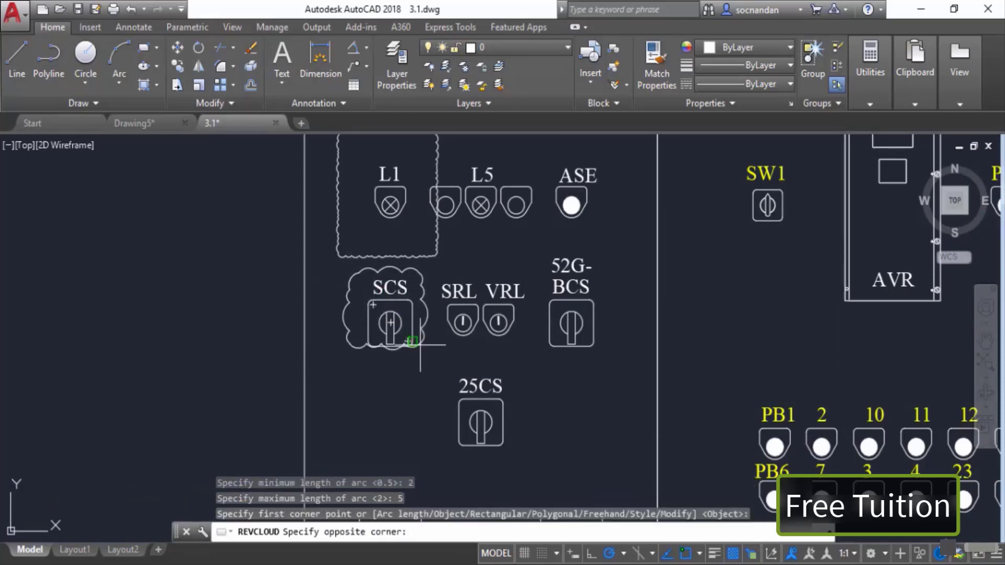
pyautogui.click(433, 394)
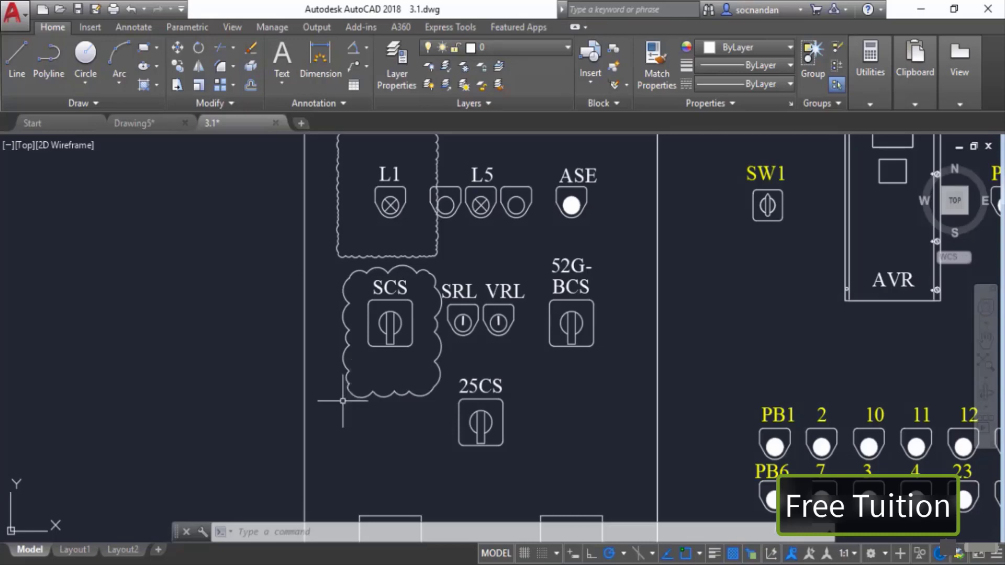
# Step: Erase the revision clouds around the SCS switch and the L1 lamp
pyautogui.click(353, 298)
pyautogui.click(327, 207)
pyautogui.rightClick(327, 207)
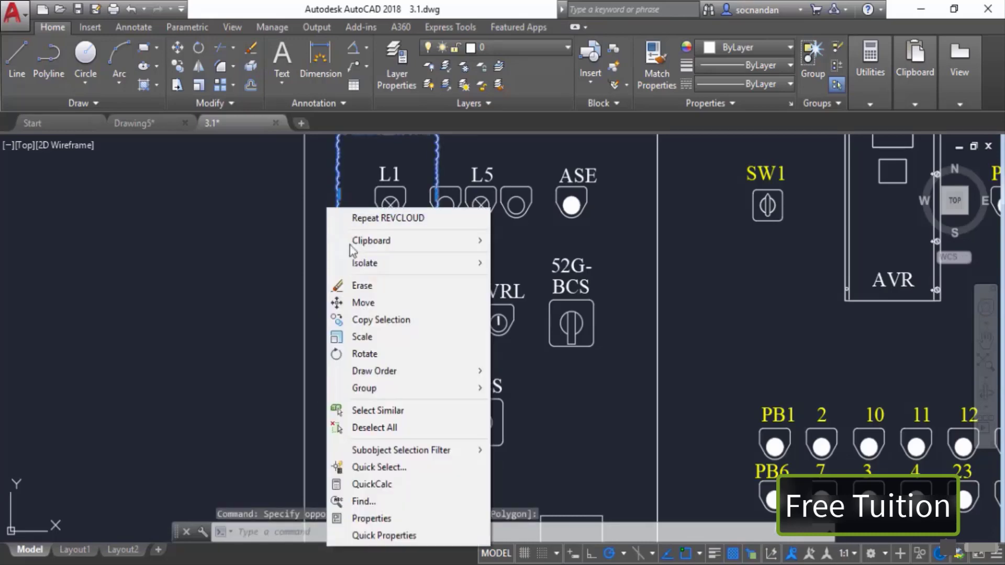
pyautogui.click(356, 284)
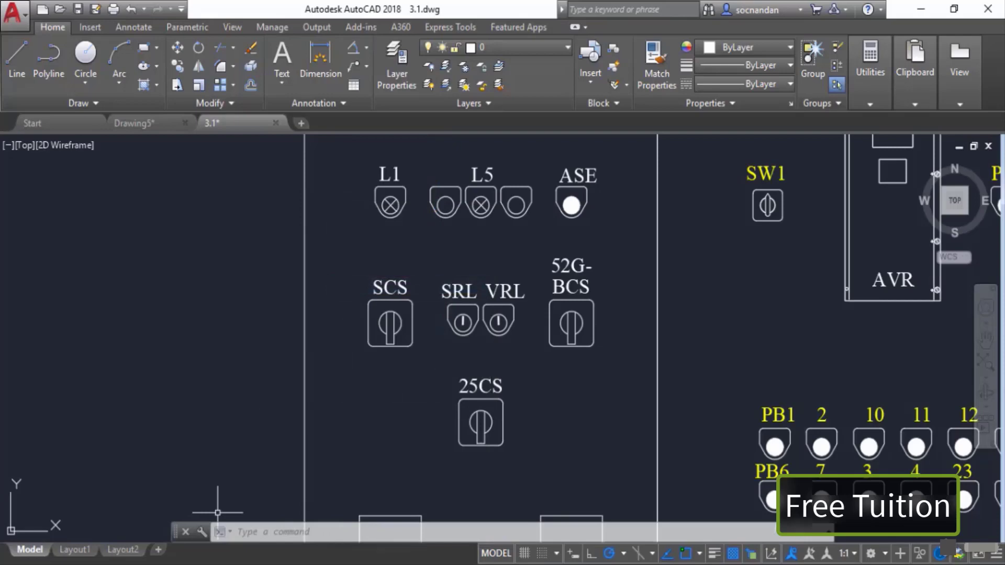
# Step: Draw a polygonal revision cloud enclosing the SCS and 25CS switches, picking seven corner points
pyautogui.click(99, 102)
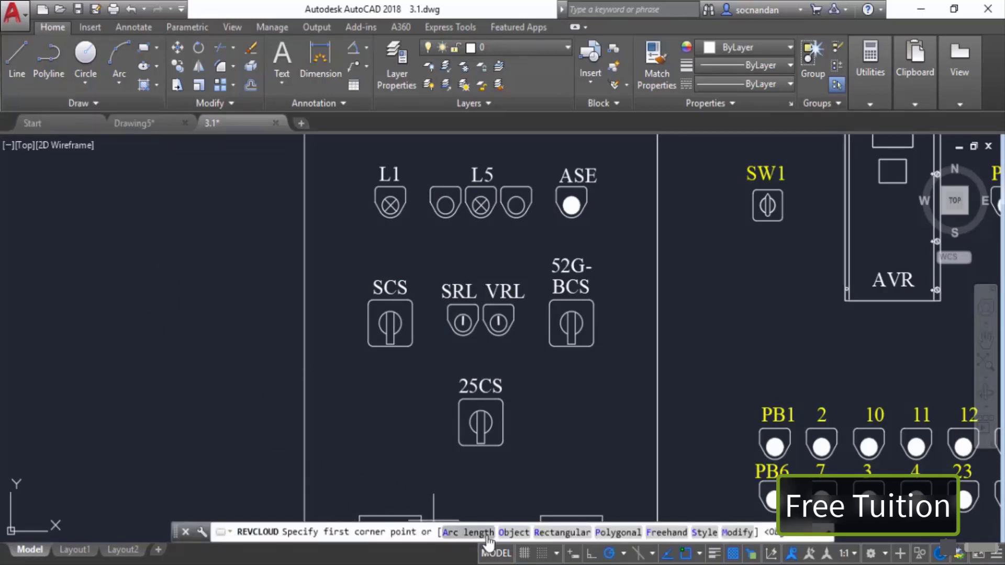
pyautogui.click(616, 532)
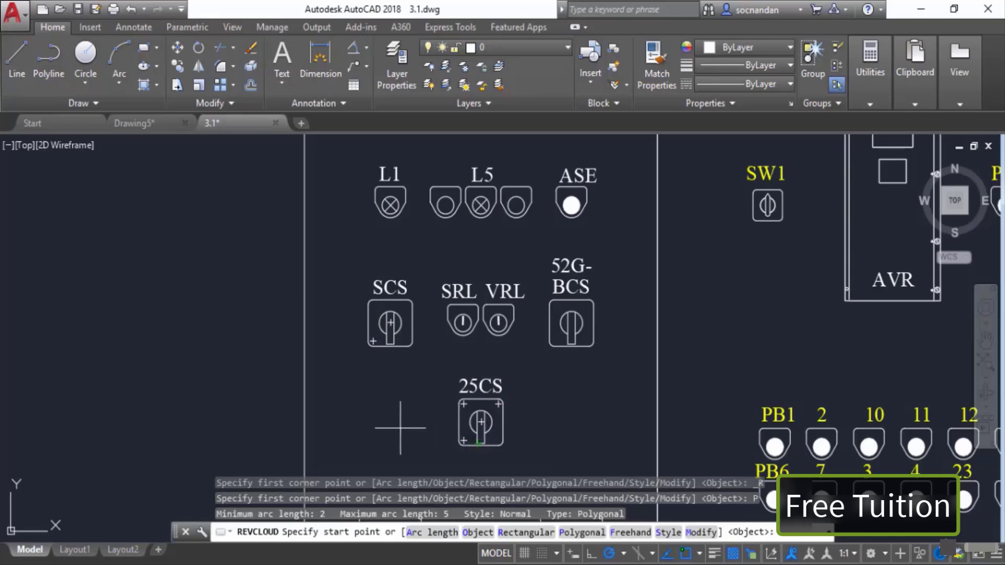
pyautogui.moveTo(419, 413); pyautogui.dragTo(440, 362, button='middle')
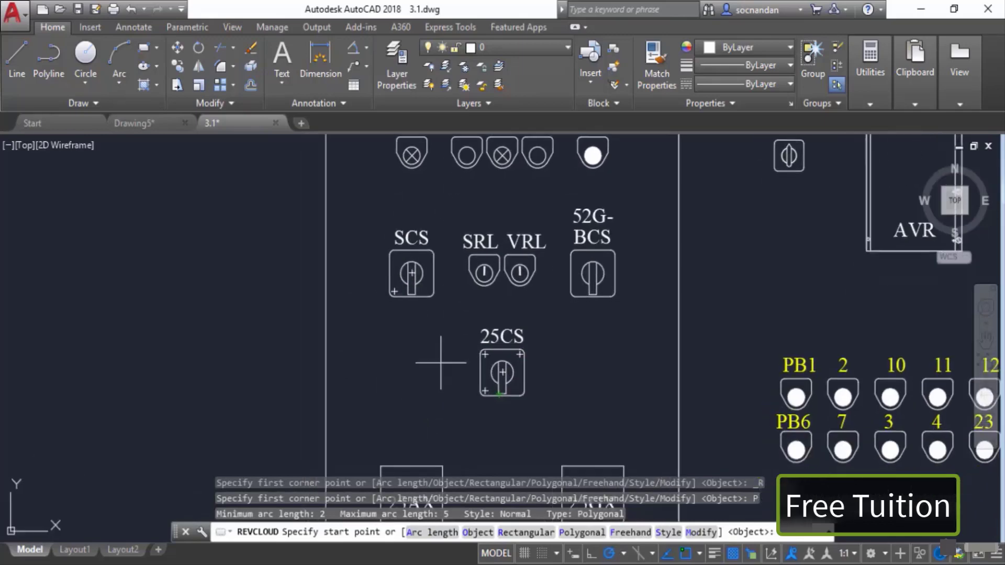
pyautogui.click(363, 219)
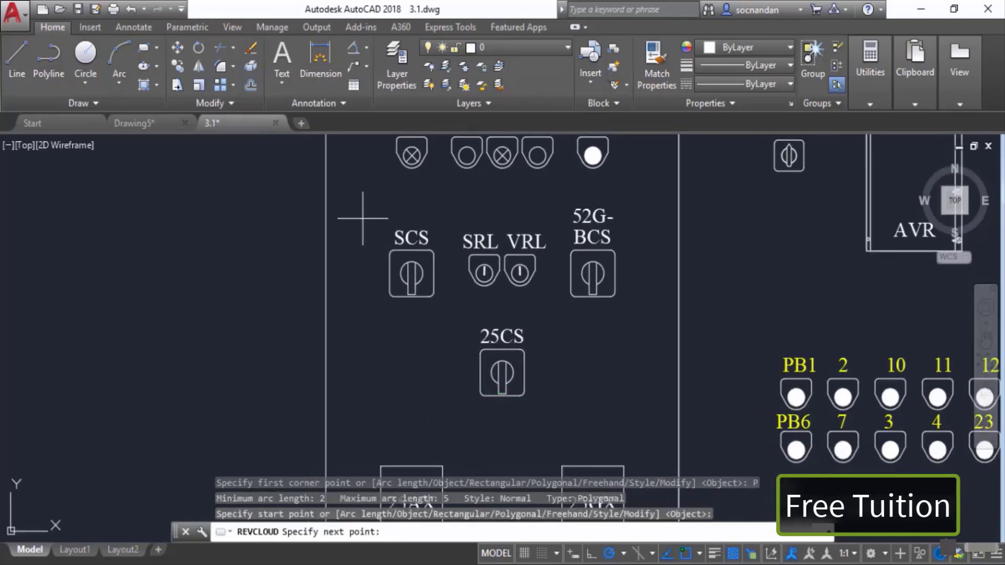
pyautogui.click(365, 331)
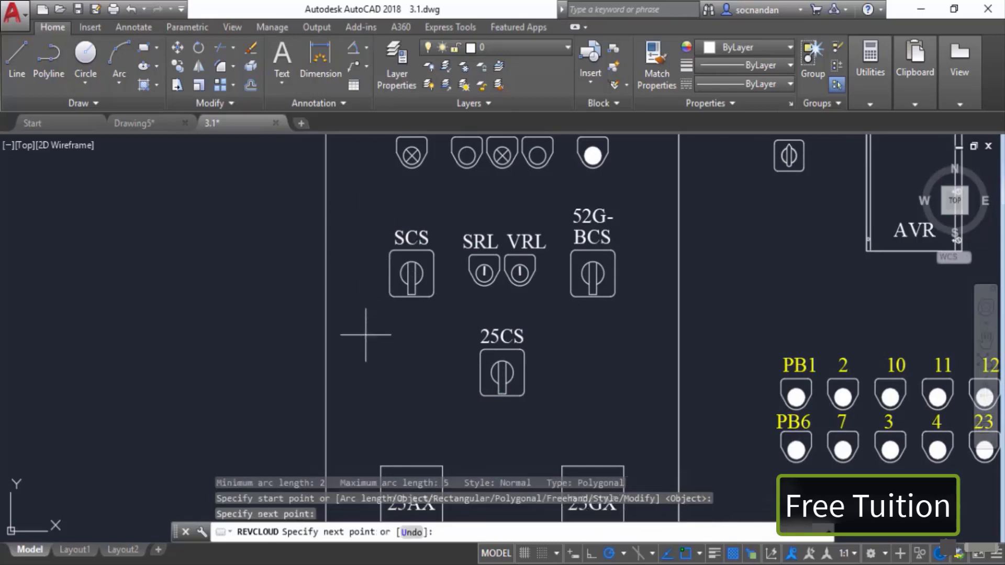
pyautogui.click(442, 336)
pyautogui.click(467, 435)
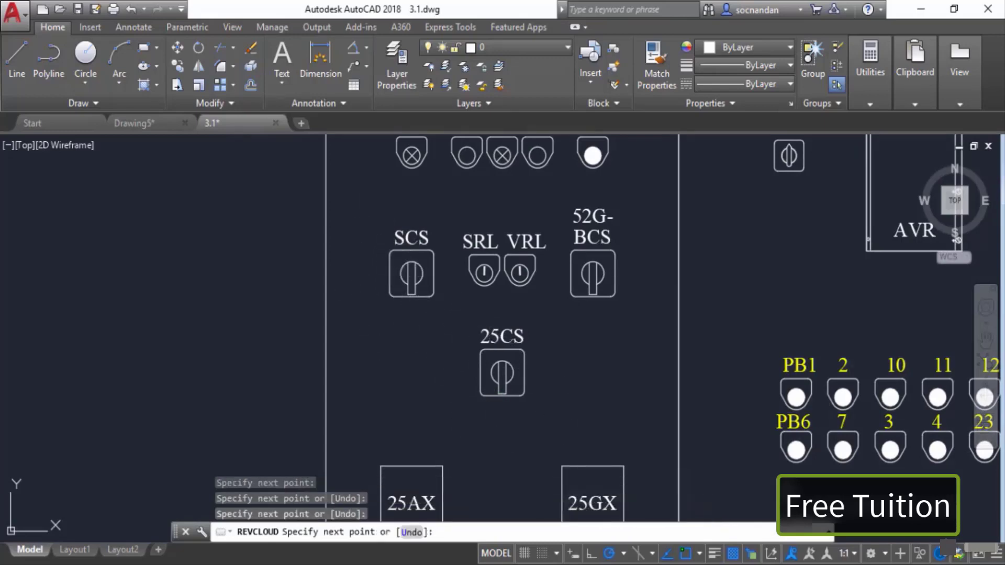
pyautogui.click(574, 411)
pyautogui.click(552, 305)
pyautogui.click(453, 302)
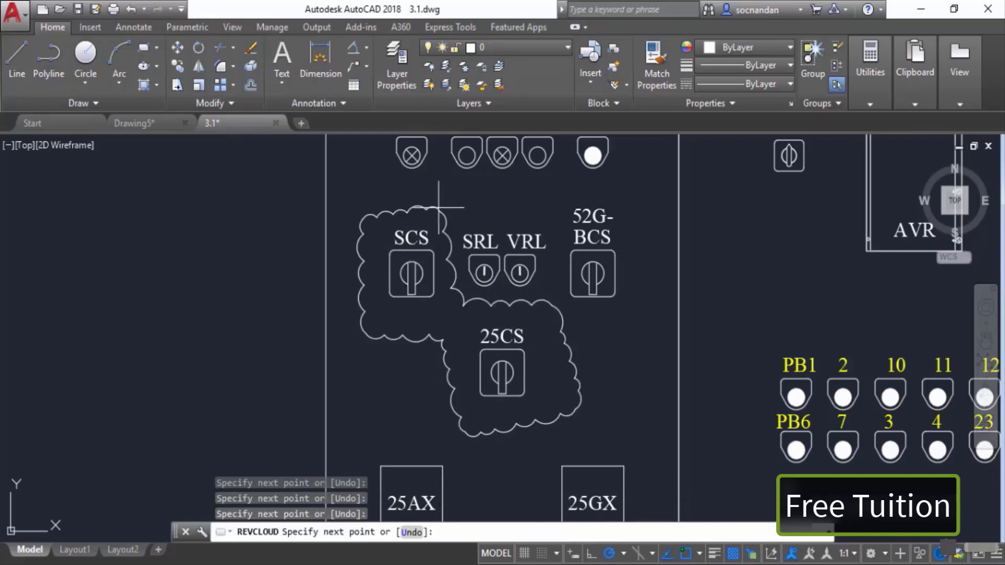
pyautogui.press('Return')
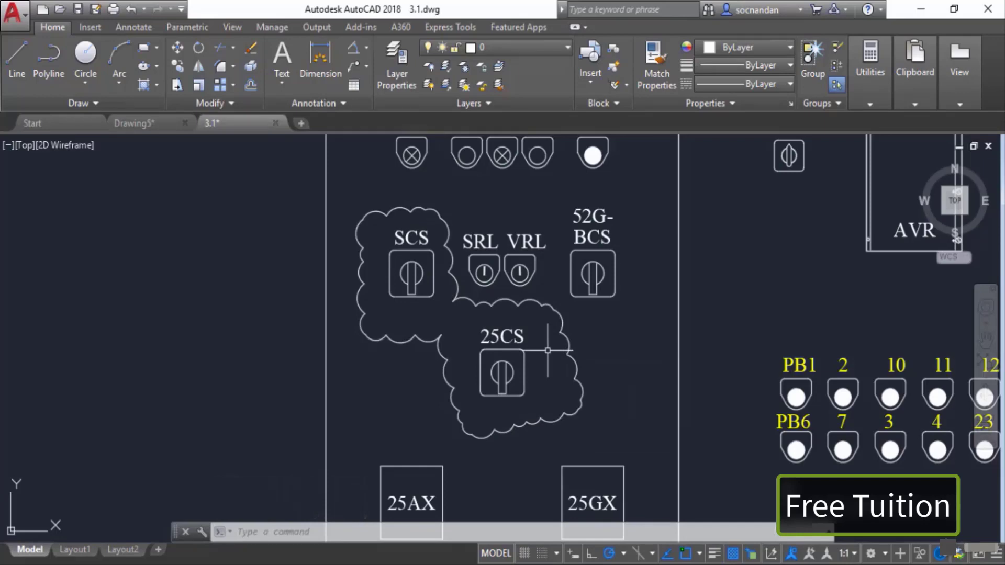
# Step: Draw a freehand revision cloud around the 25AX box
pyautogui.write('revcloud')
pyautogui.press('Return')
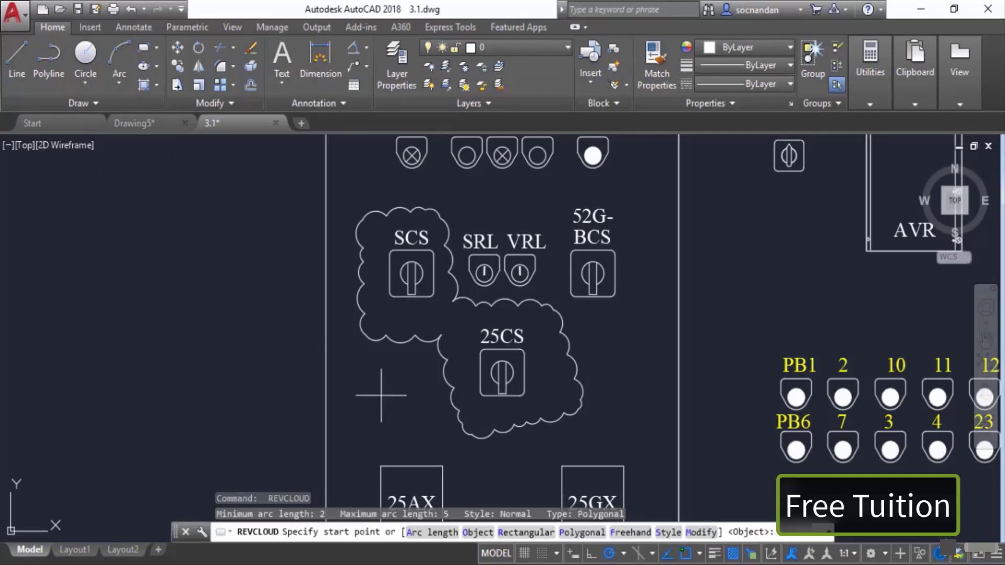
pyautogui.click(633, 532)
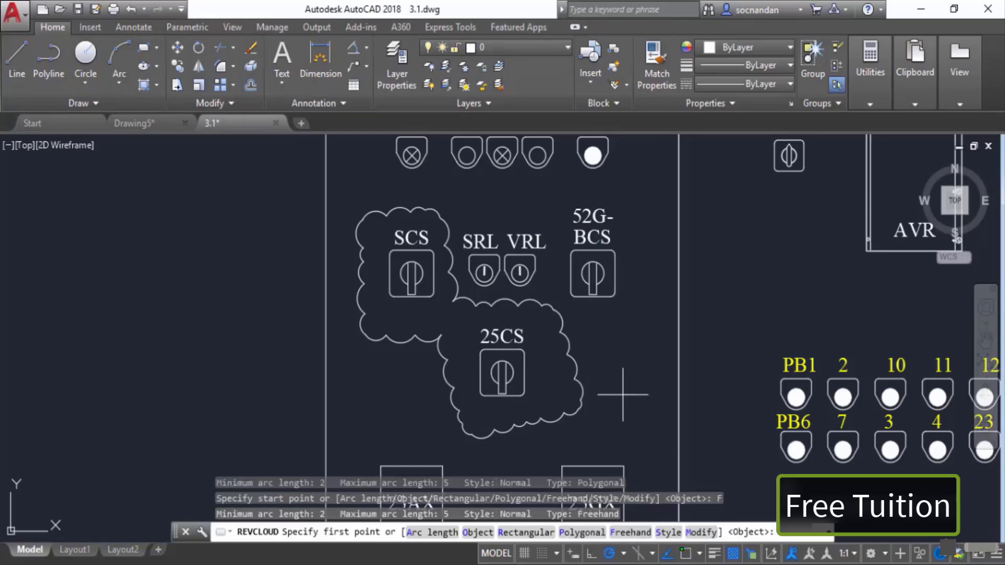
pyautogui.scroll(-2, 623, 398)
pyautogui.moveTo(547, 457); pyautogui.dragTo(467, 328, button='middle')
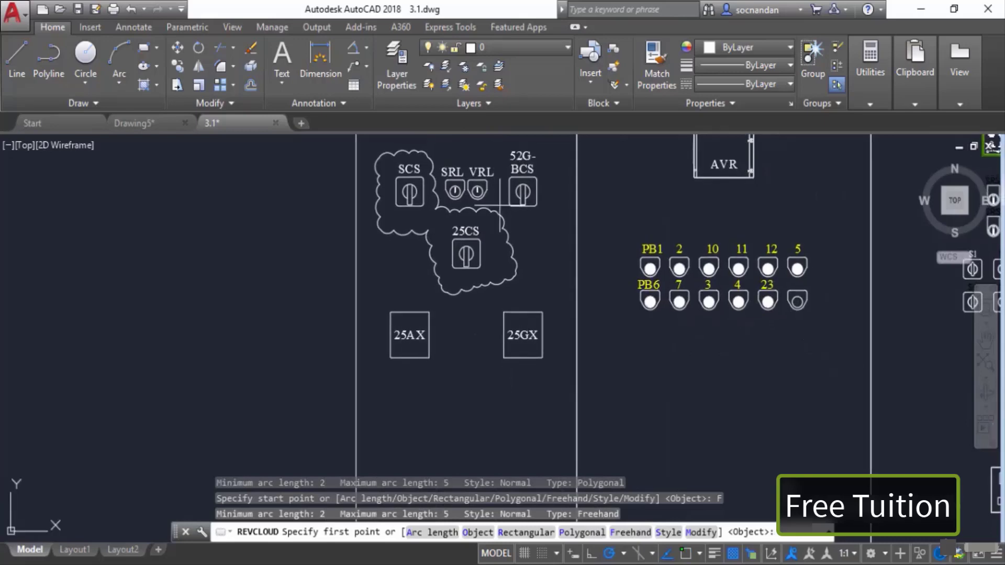
pyautogui.click(378, 296)
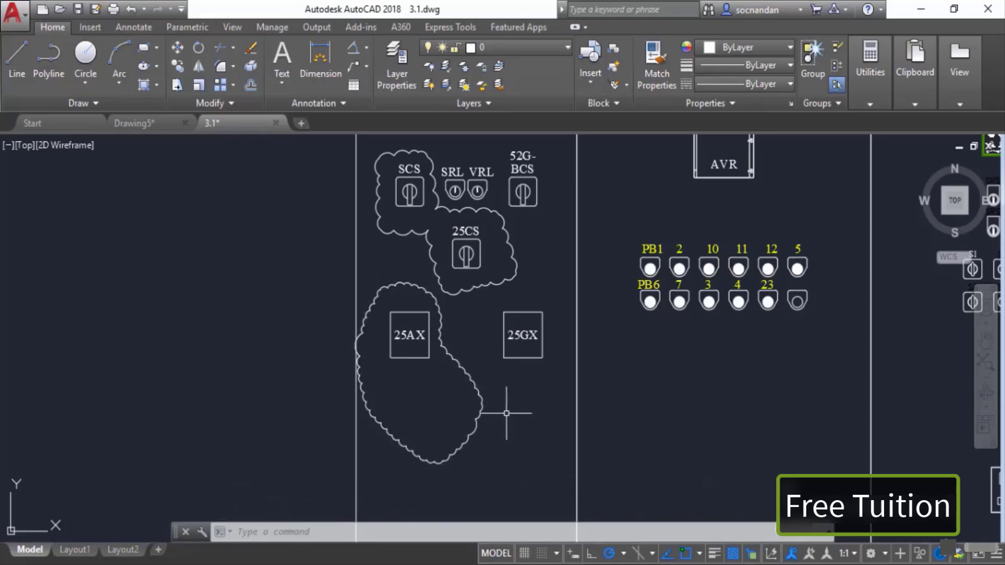
pyautogui.moveTo(506, 412); pyautogui.dragTo(445, 414, button='middle')
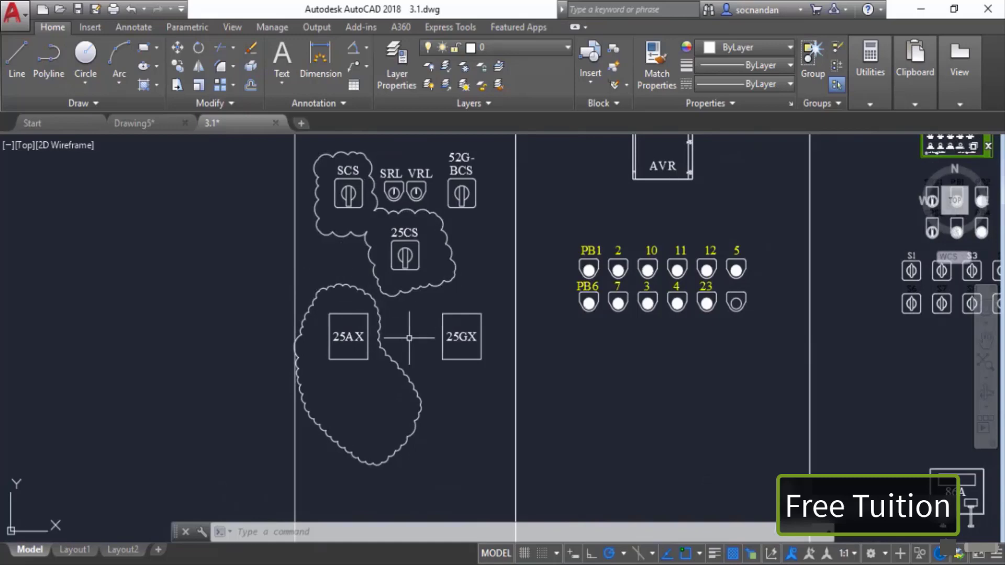
# Step: Switch the revision cloud style to Calligraphy and draw a freehand cloud around the PB1 and PB6 buttons
pyautogui.press('Return')
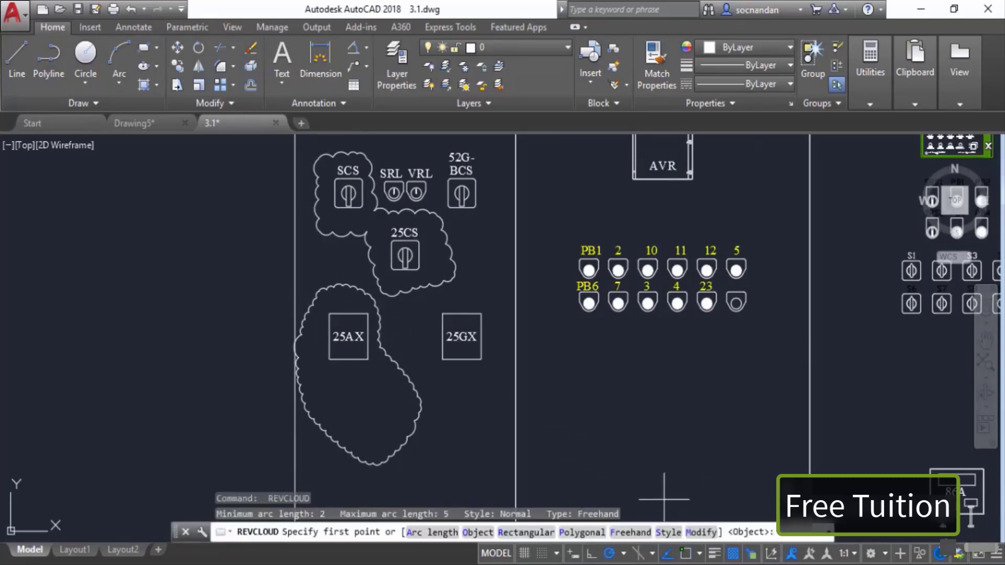
pyautogui.click(668, 532)
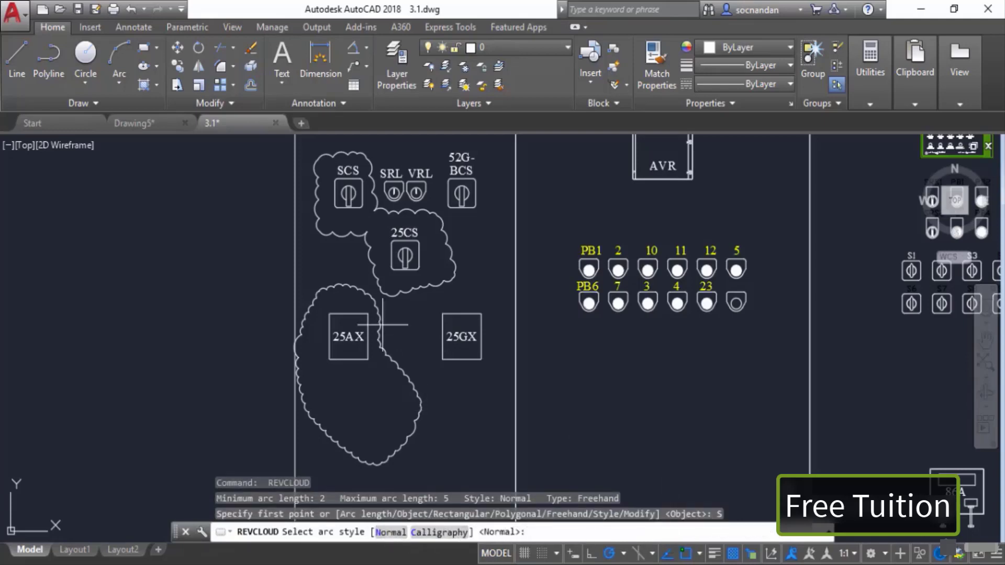
pyautogui.click(443, 532)
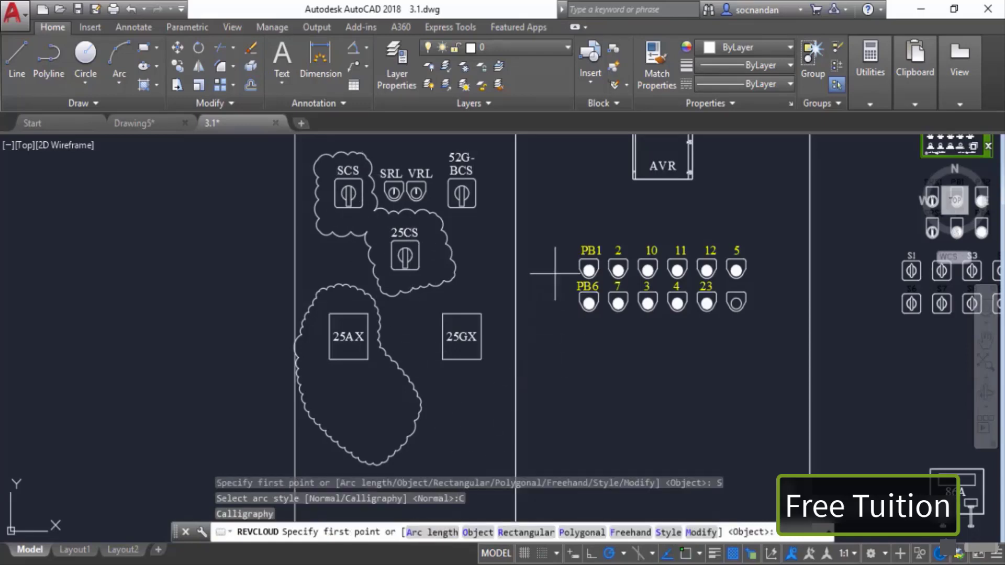
pyautogui.click(566, 234)
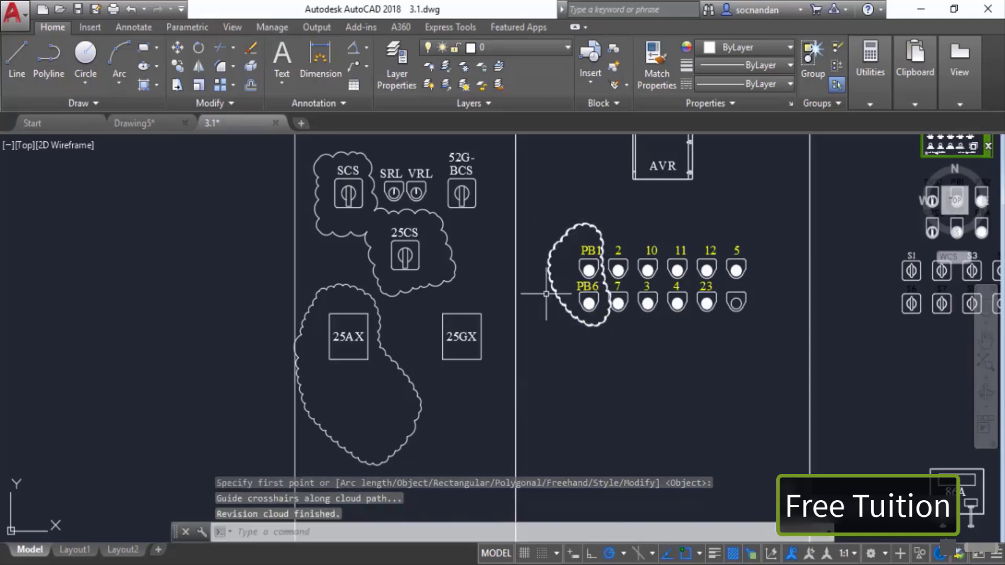
# Step: Modify the revision cloud around the SCS and 25CS switches so it also encloses the SRL and VRL switches, keeping the original direction
pyautogui.press('Return')
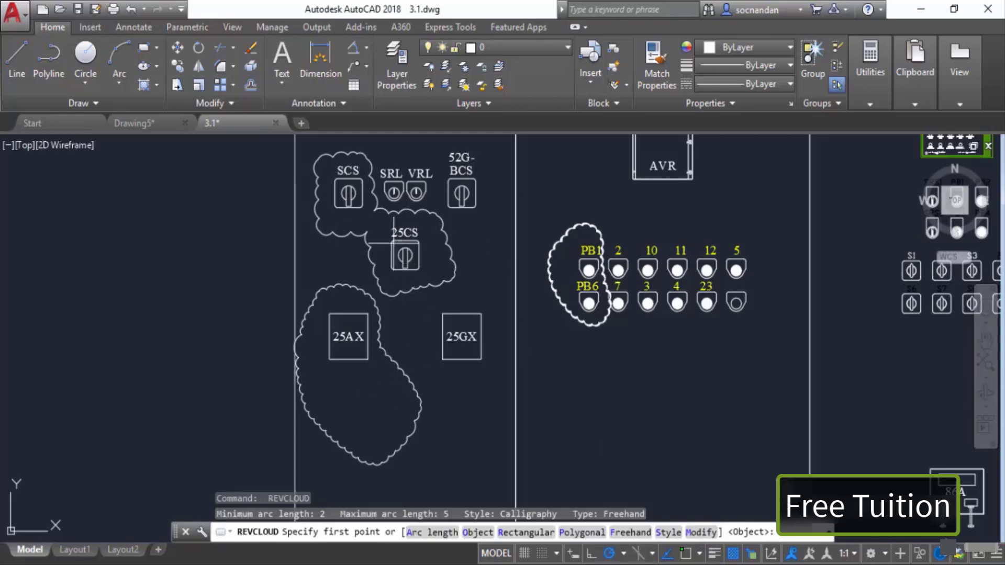
pyautogui.moveTo(393, 244)
pyautogui.mouseDown(button='middle')
pyautogui.moveTo(388, 307)
pyautogui.moveTo(370, 329)
pyautogui.mouseUp(button='middle')
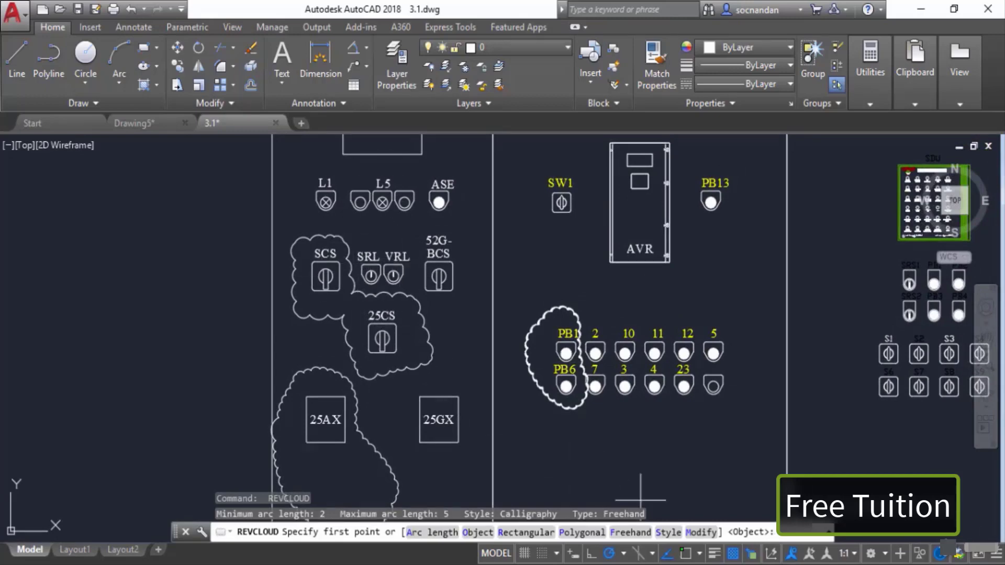
pyautogui.click(700, 532)
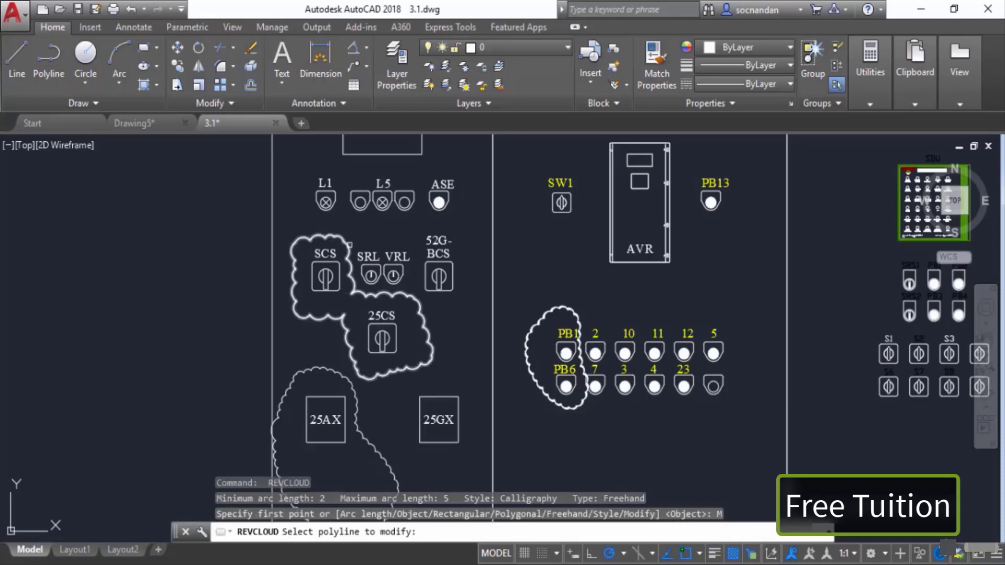
pyautogui.scroll(2, 340, 239)
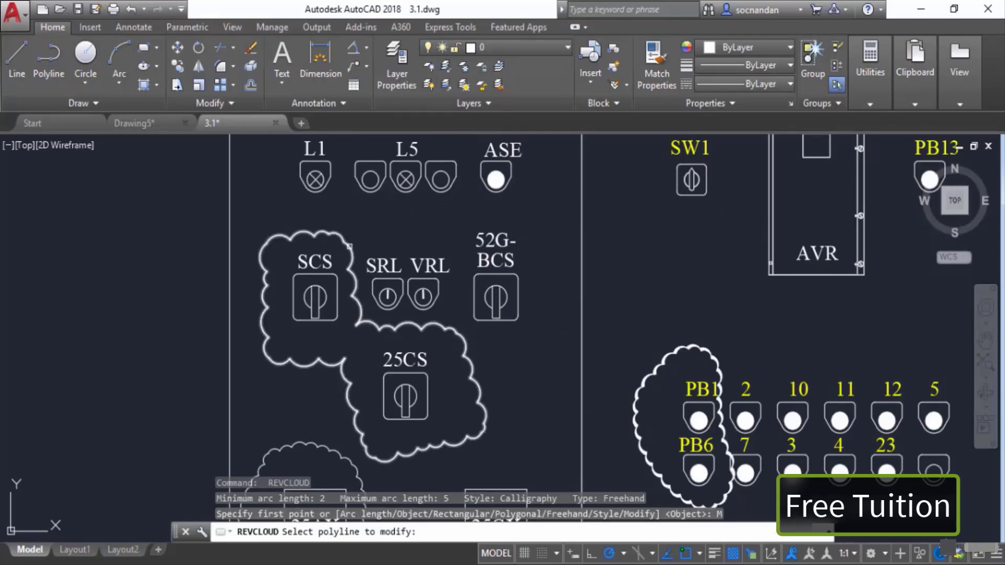
pyautogui.click(350, 246)
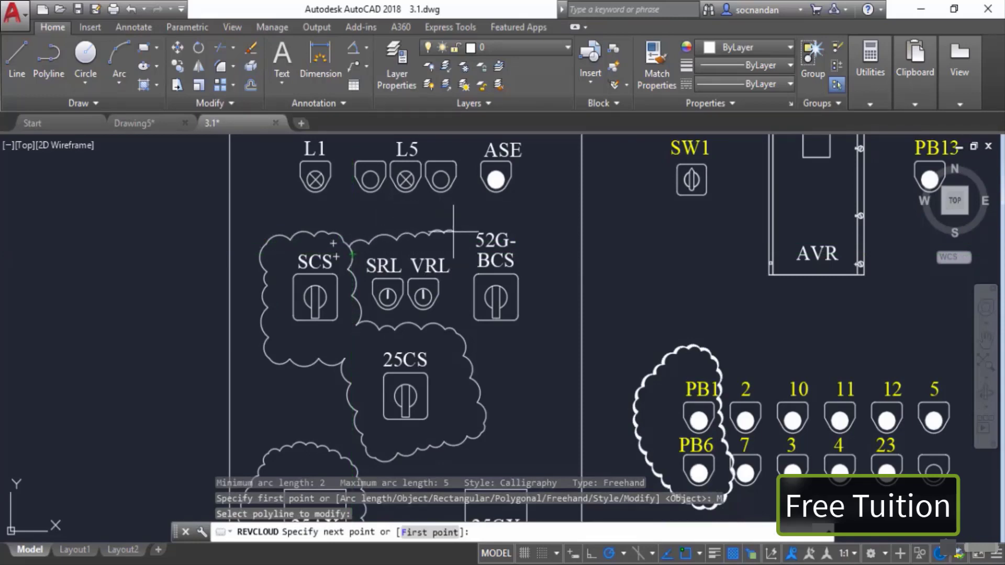
pyautogui.click(466, 243)
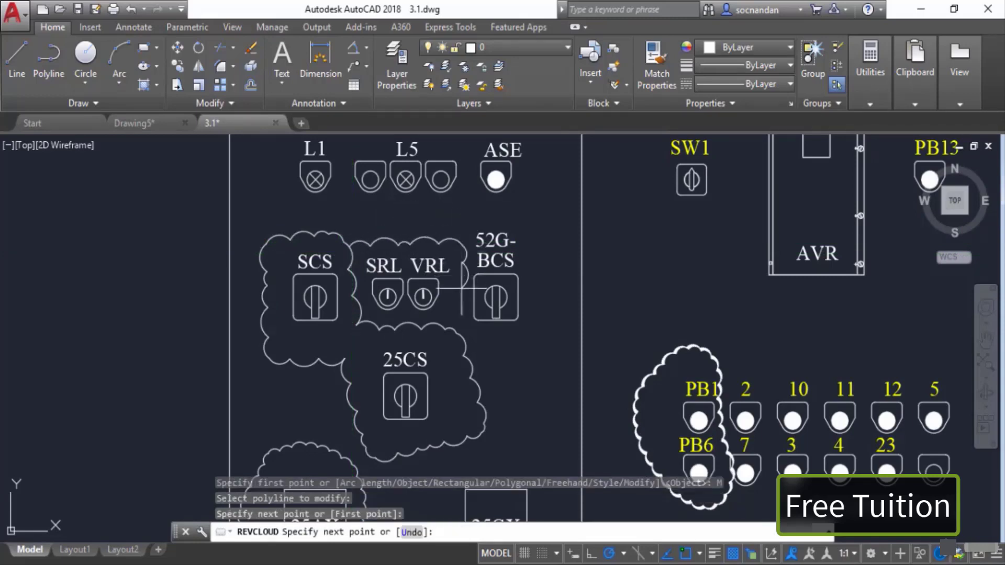
pyautogui.click(456, 332)
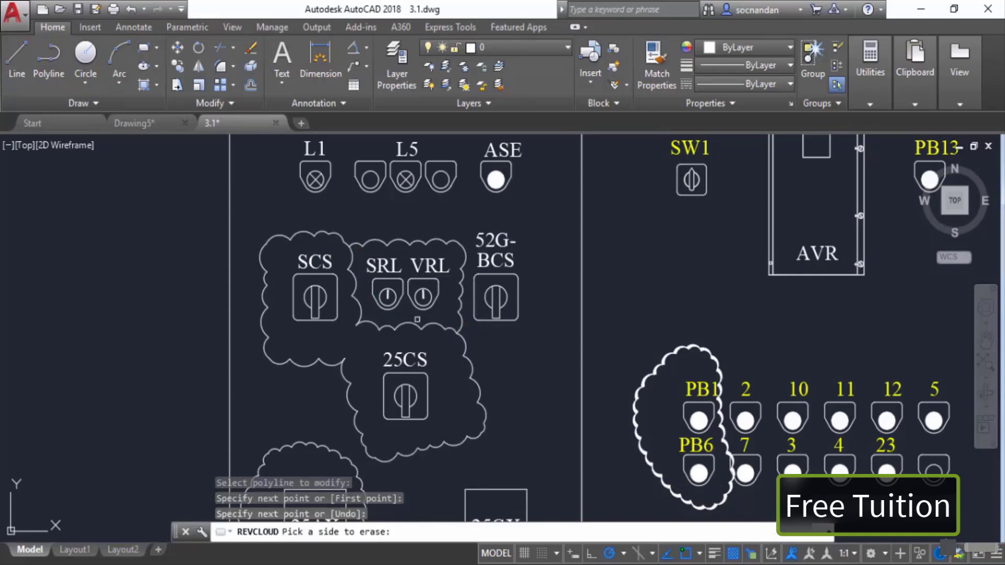
pyautogui.click(364, 309)
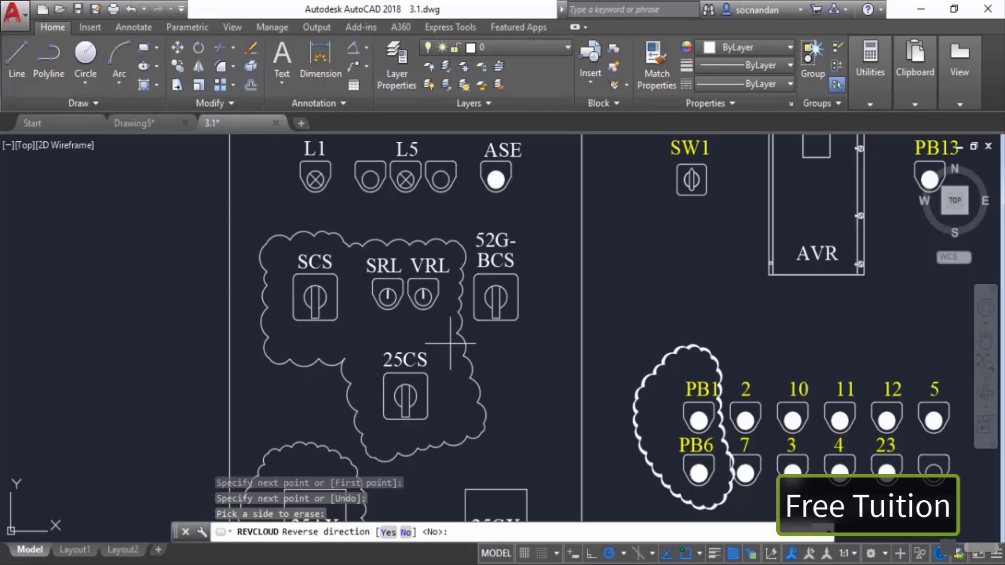
pyautogui.press('Return')
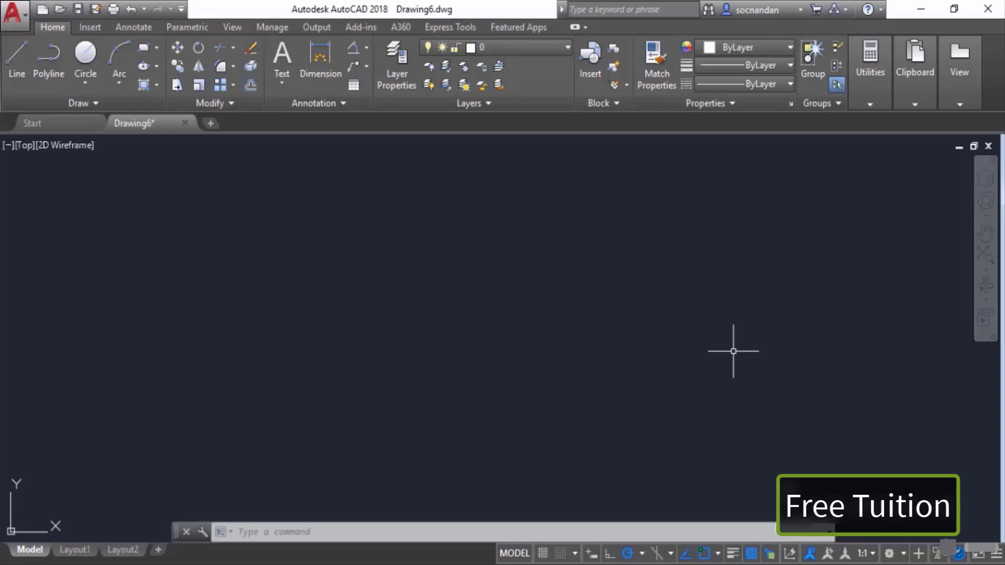
# Step: In a new drawing, draw a vertical and a horizontal construction line through a common point
pyautogui.click(68, 105)
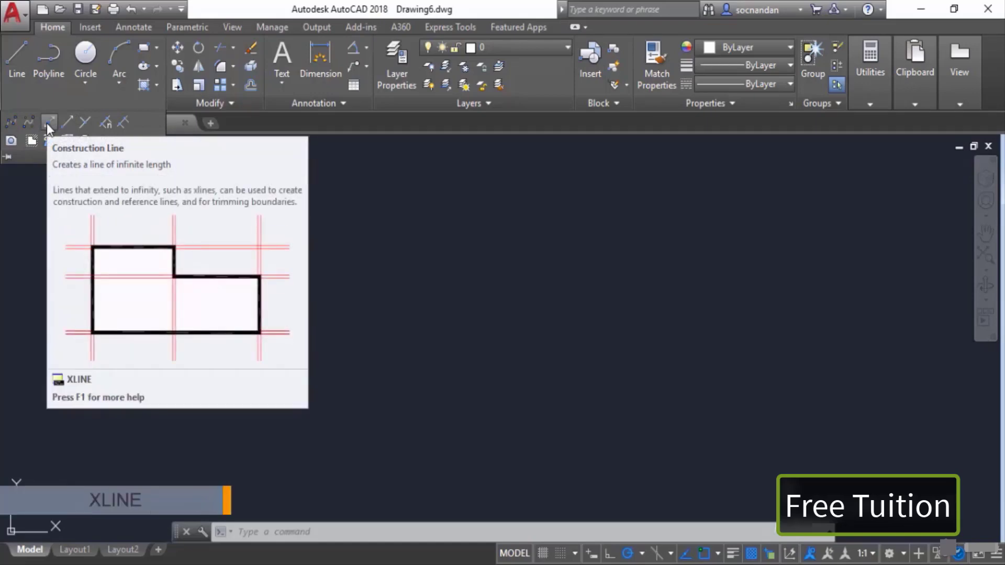
pyautogui.click(47, 123)
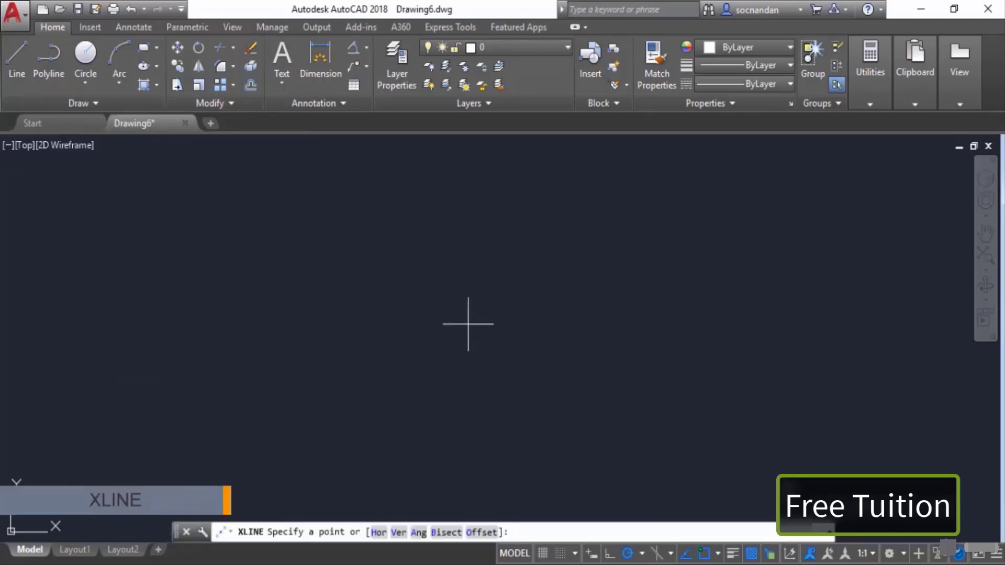
pyautogui.click(469, 318)
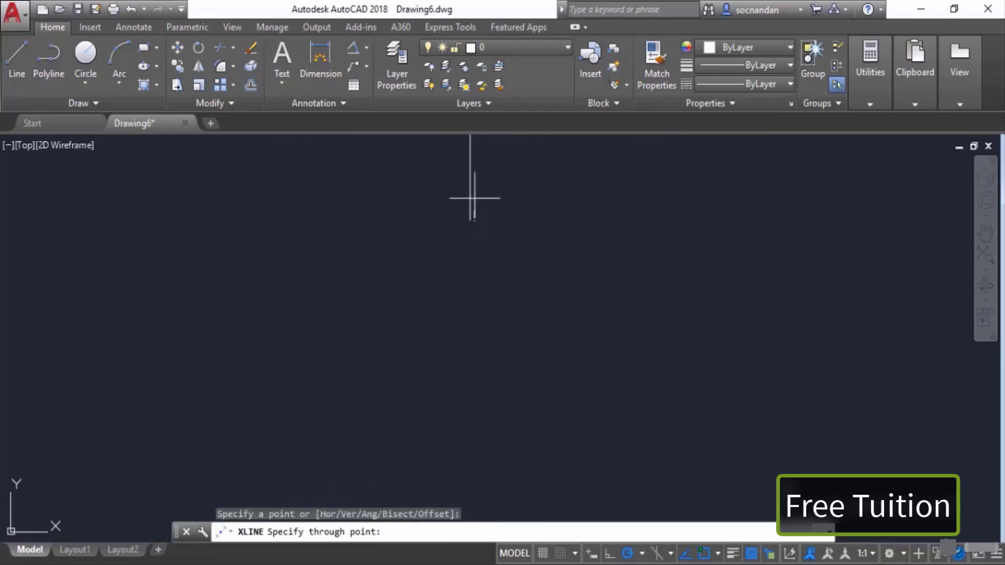
pyautogui.click(474, 200)
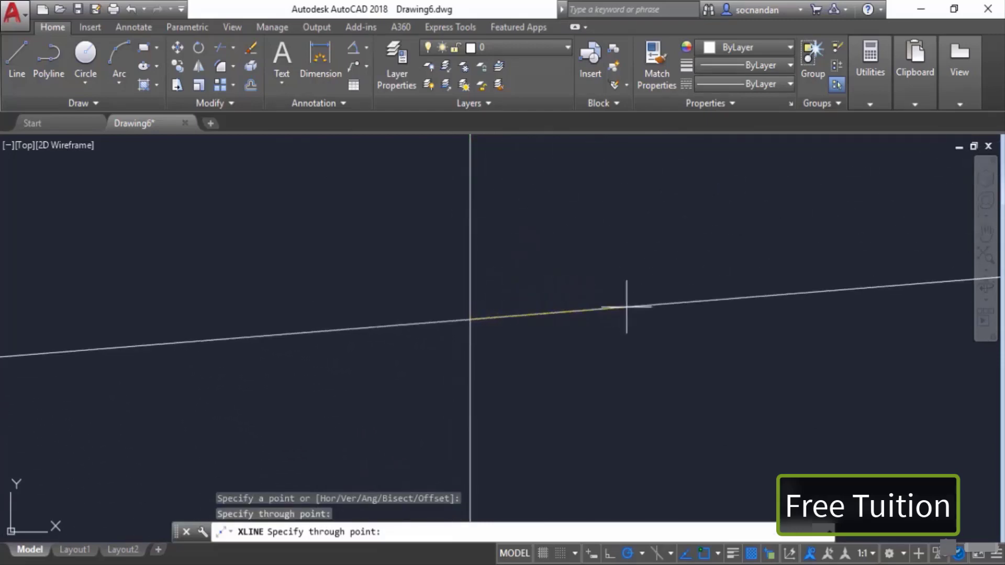
pyautogui.click(637, 318)
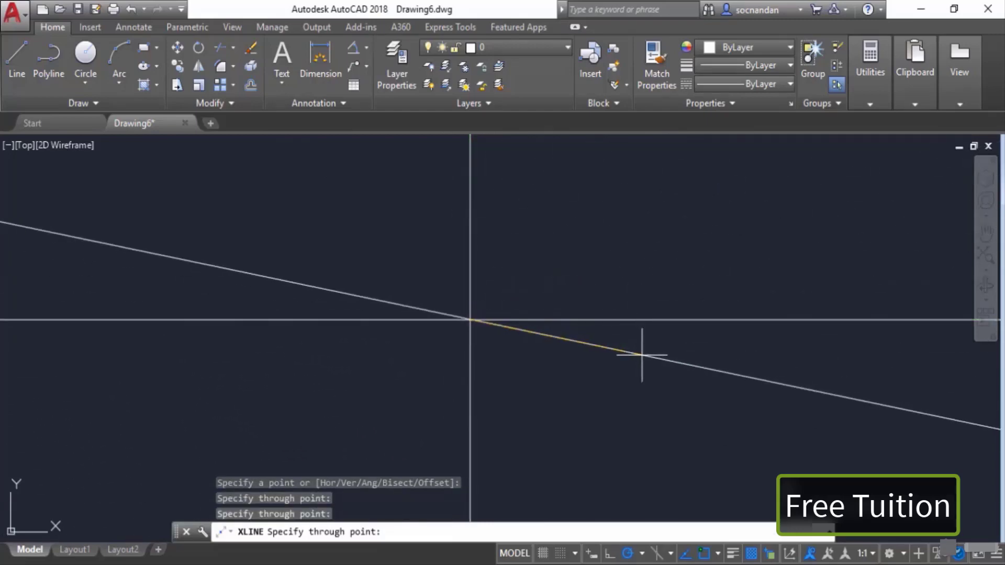
pyautogui.press('Return')
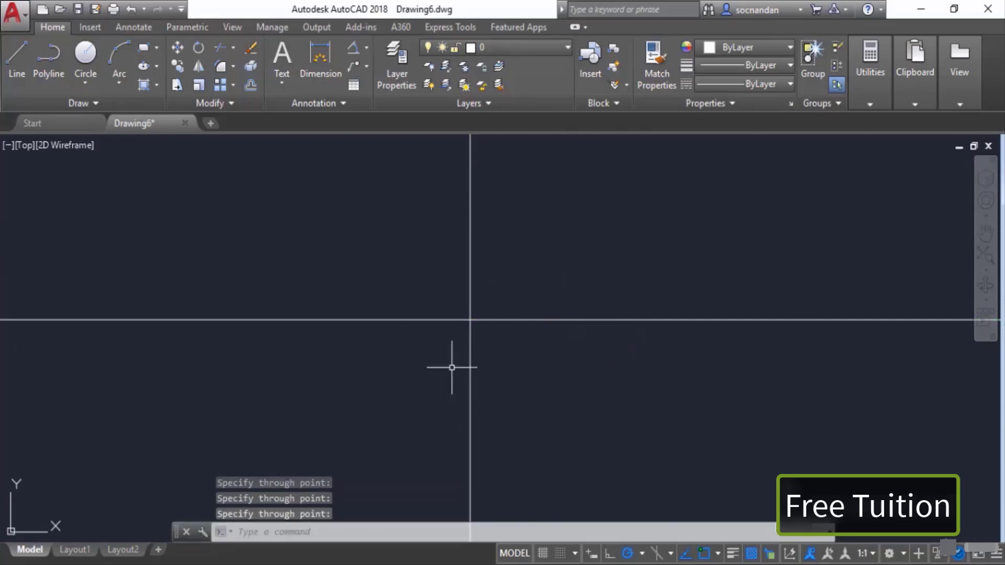
# Step: Draw a ray from the construction lines' intersection angled upward to the right
pyautogui.moveTo(566, 395); pyautogui.dragTo(592, 424, button='middle')
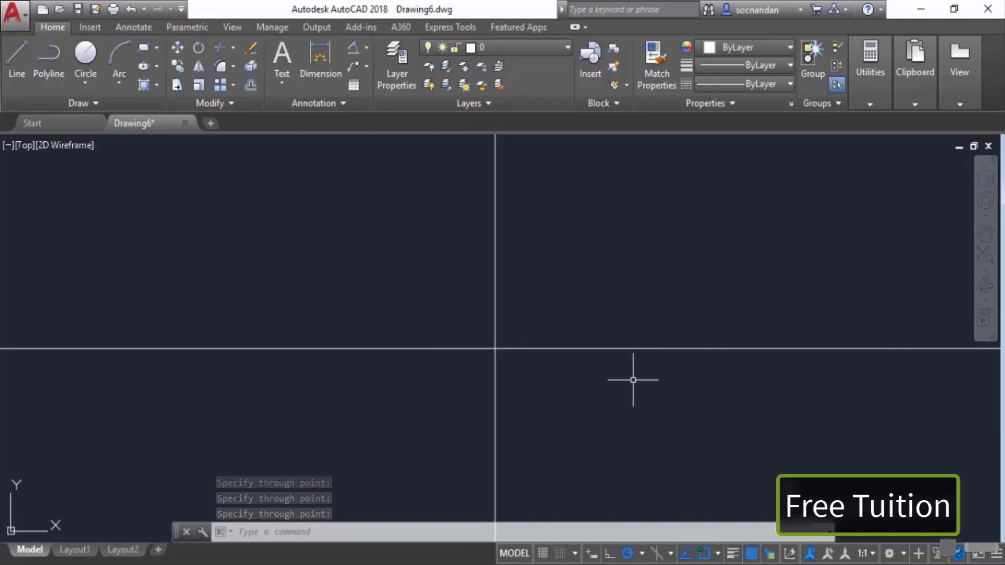
pyautogui.moveTo(632, 380); pyautogui.dragTo(489, 426, button='middle')
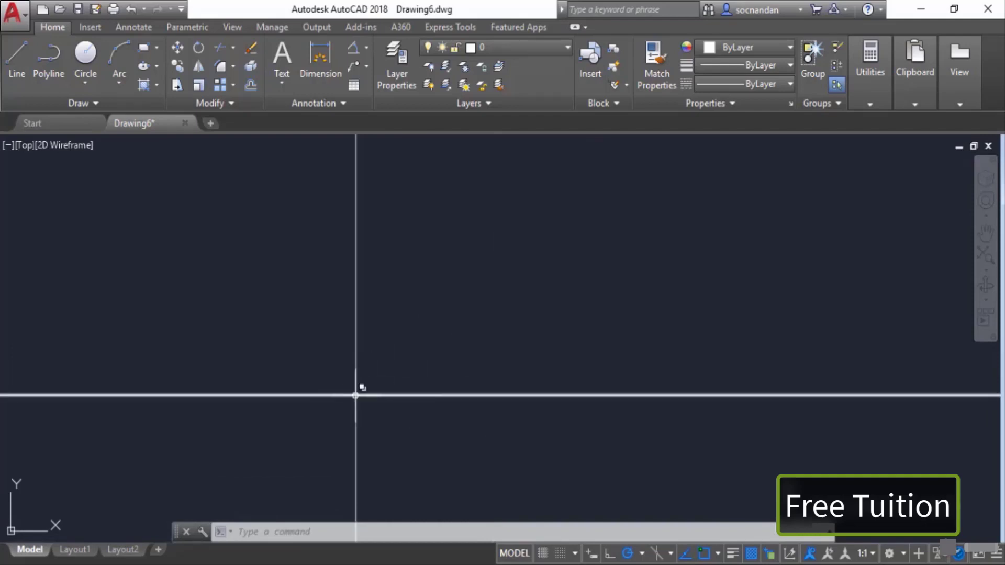
pyautogui.moveTo(355, 395)
pyautogui.click(102, 105)
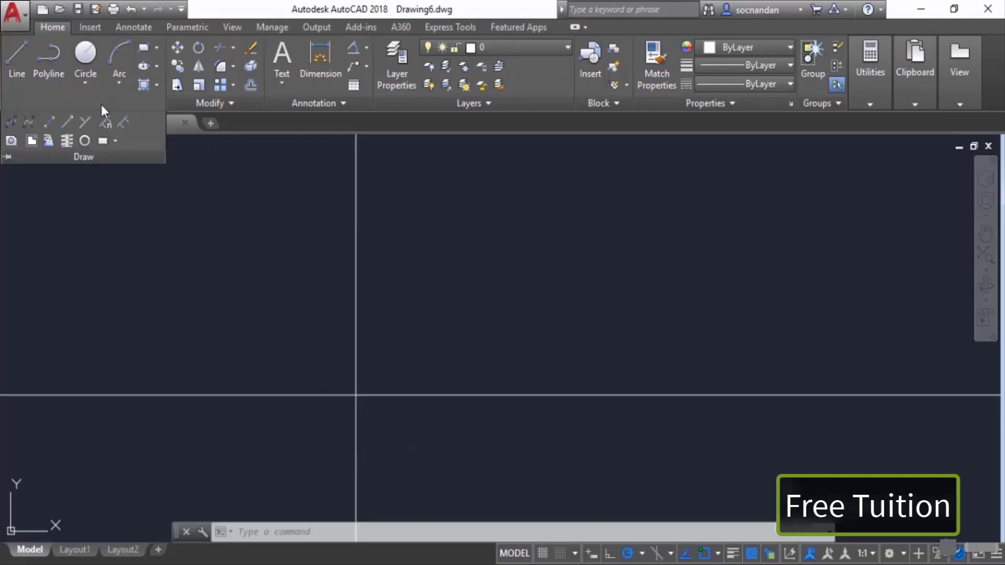
pyautogui.click(68, 124)
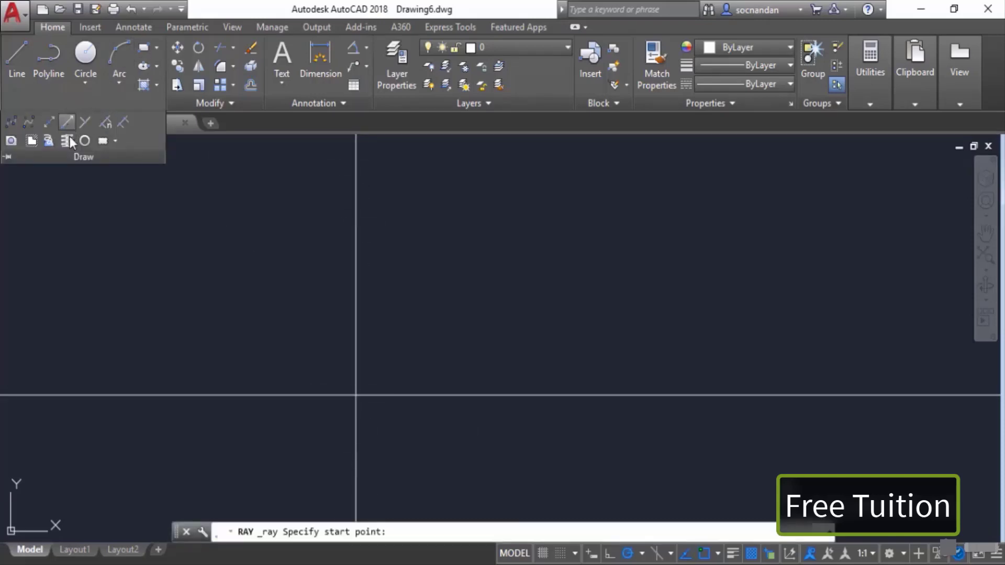
pyautogui.click(356, 395)
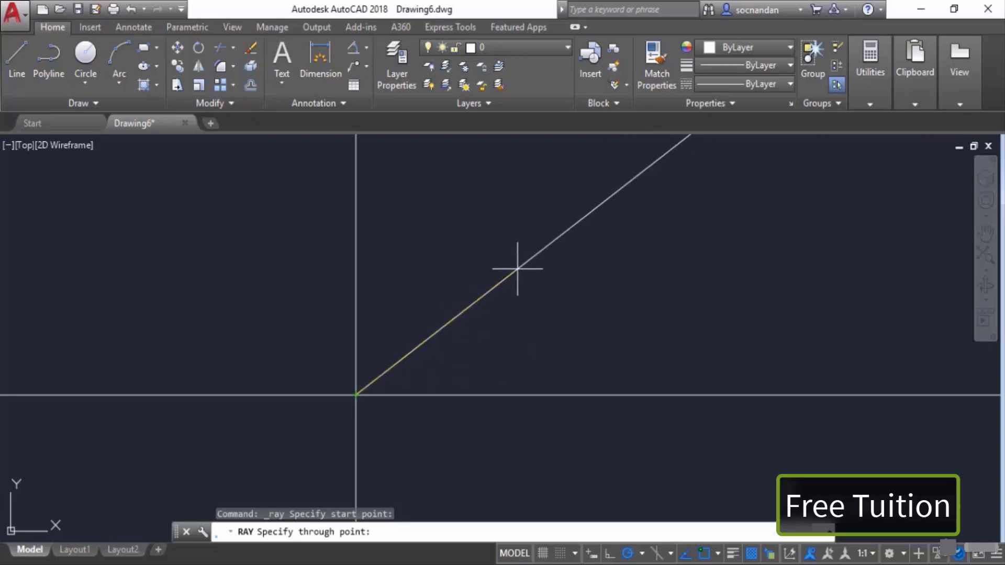
pyautogui.click(517, 269)
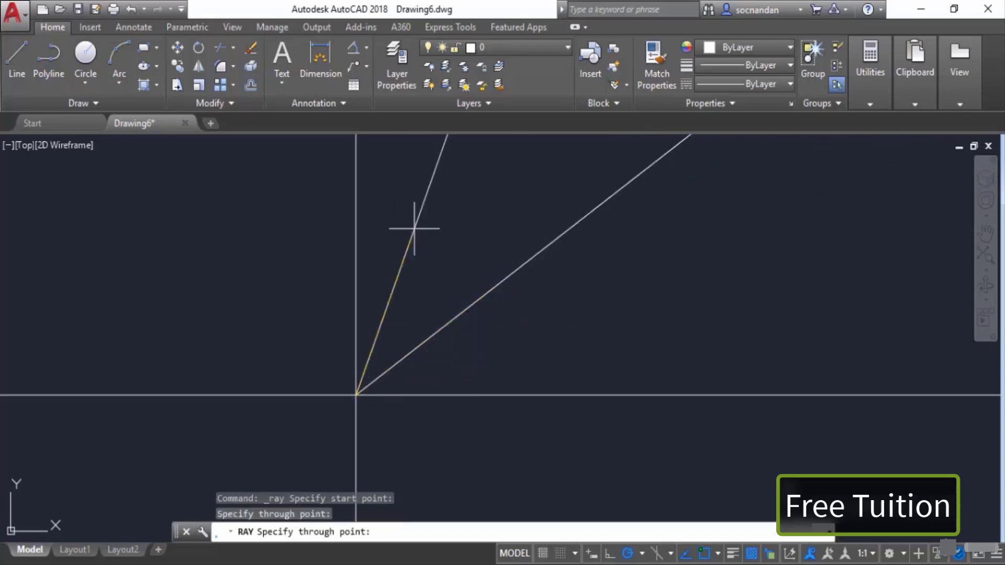
pyautogui.press('Return')
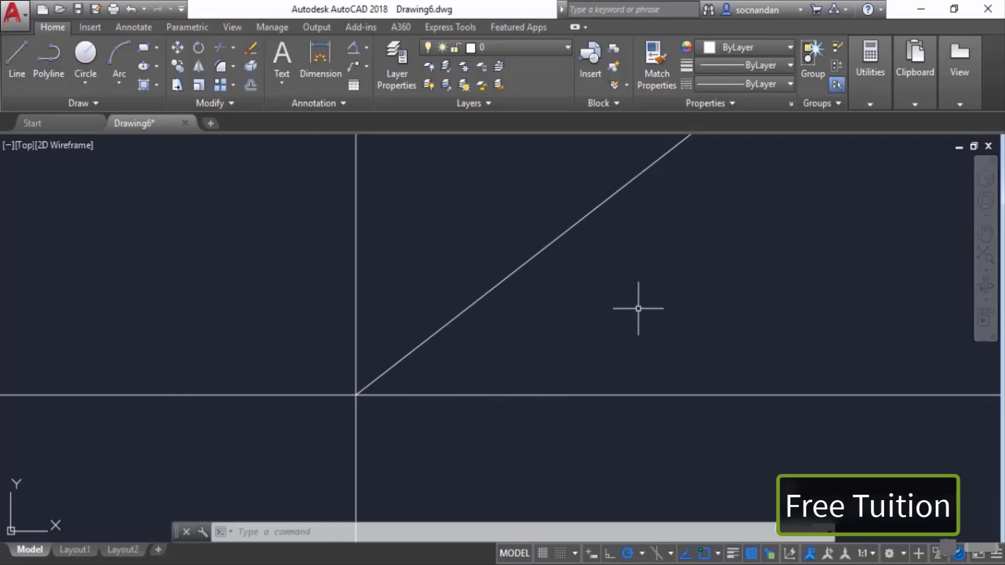
# Step: Create a construction line offset 10 units above the horizontal construction line
pyautogui.click(50, 101)
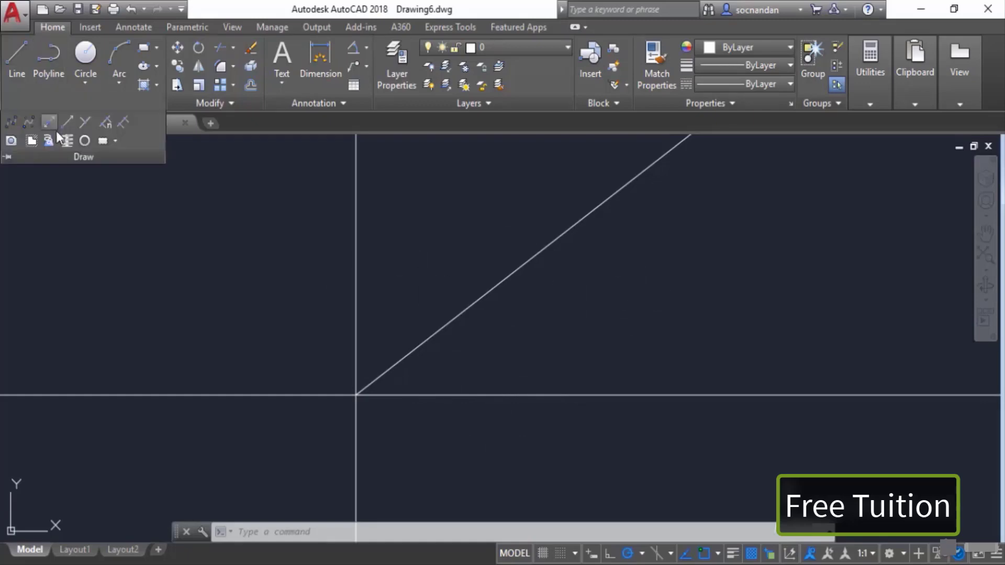
pyautogui.click(46, 126)
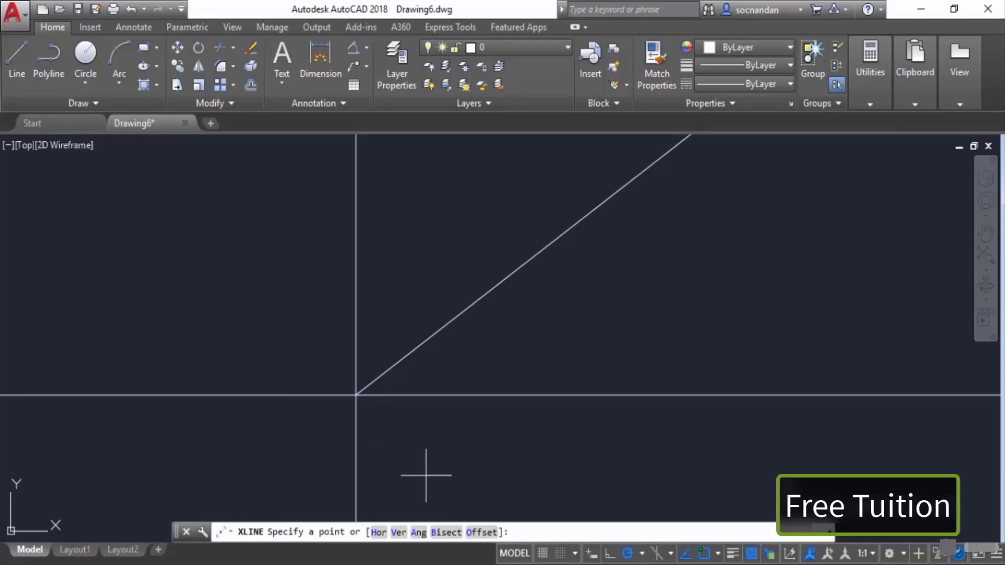
pyautogui.click(485, 534)
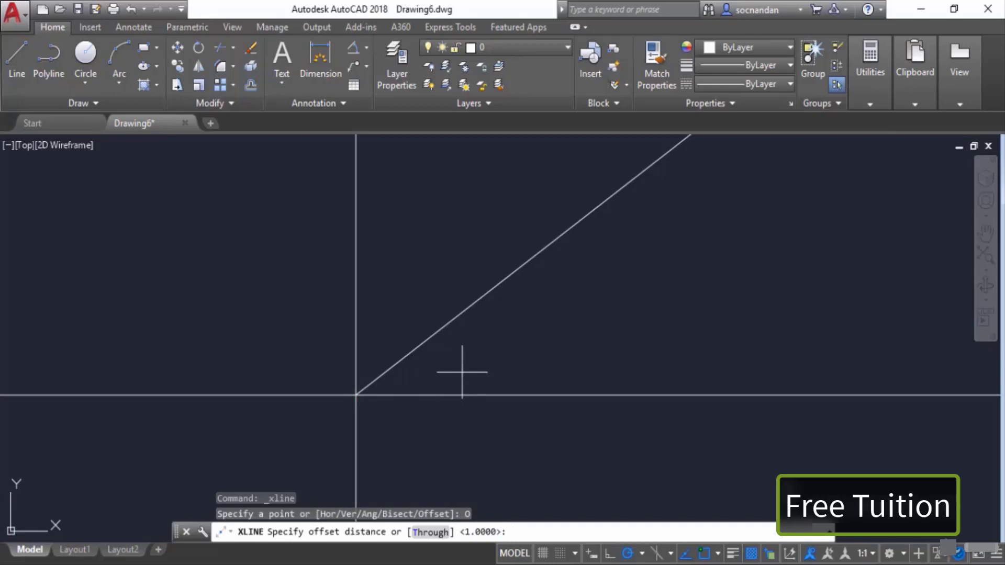
pyautogui.write('10')
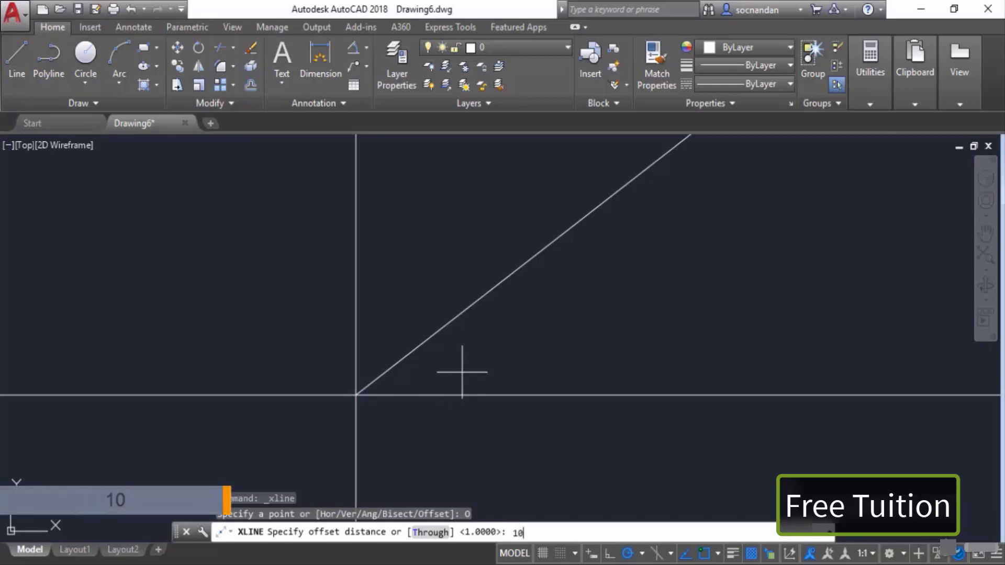
pyautogui.press('Return')
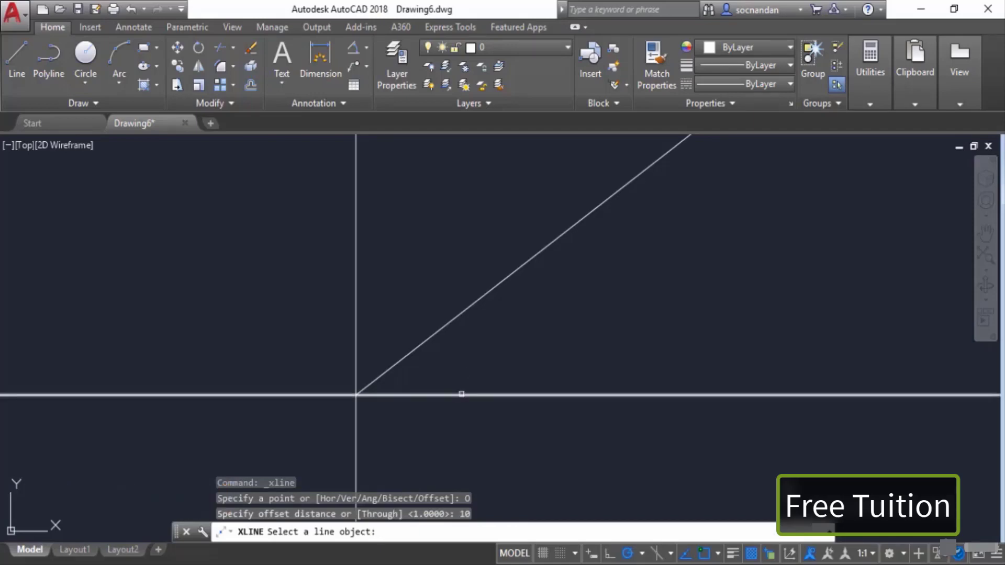
pyautogui.click(460, 394)
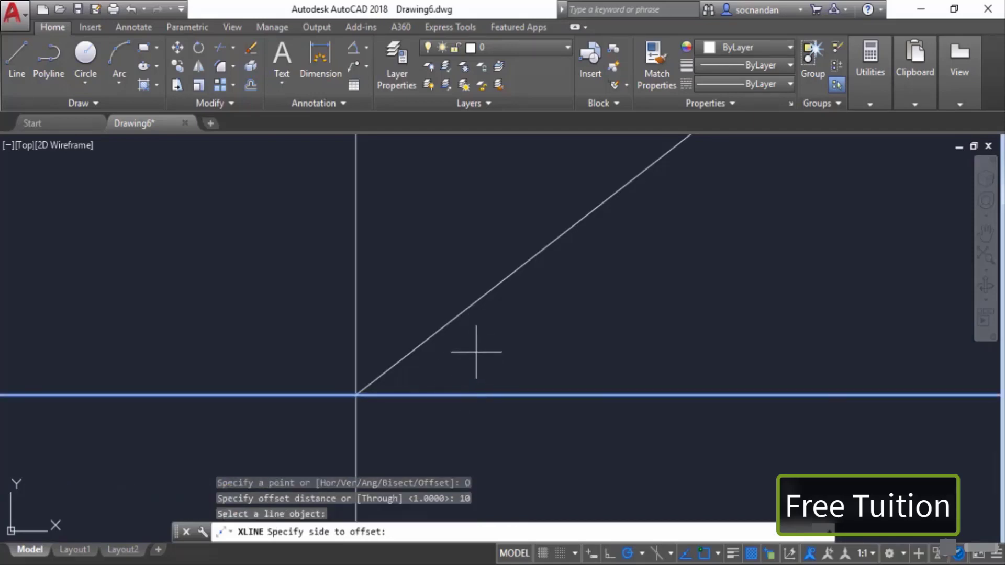
pyautogui.scroll(10, 479, 387)
pyautogui.scroll(-5, 479, 388)
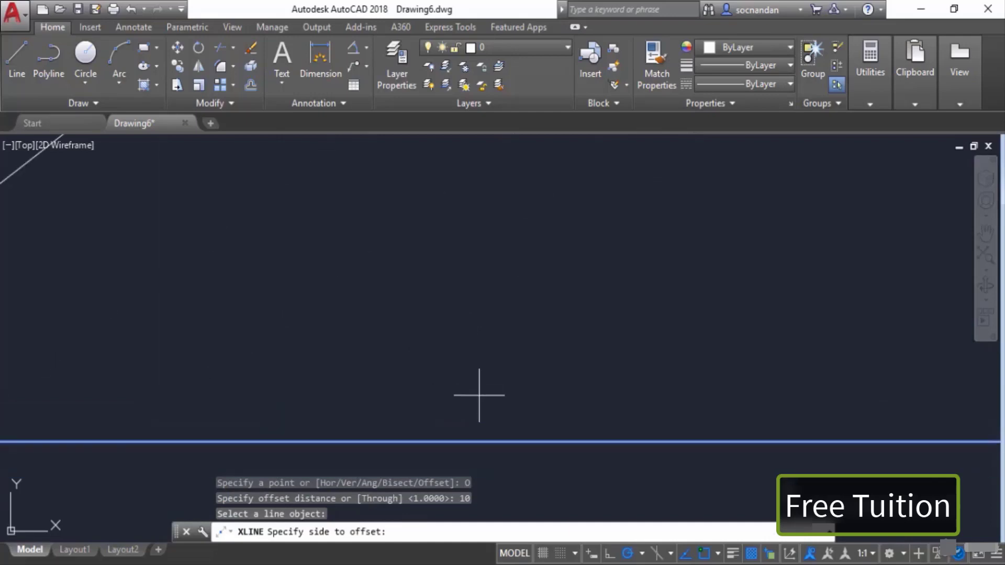
pyautogui.scroll(-6, 482, 390)
pyautogui.click(483, 391)
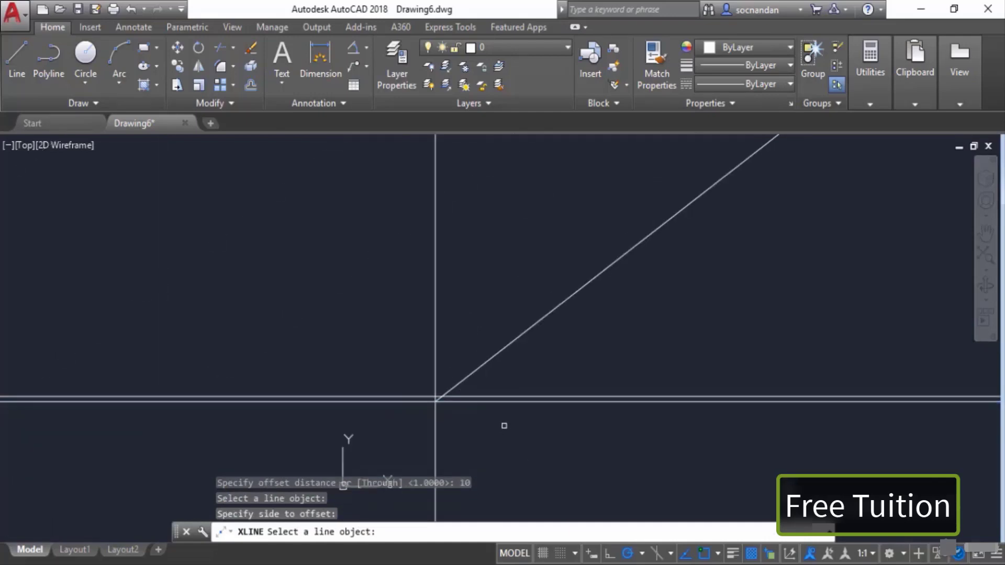
# Step: Offset the original horizontal construction line 10 units downward
pyautogui.scroll(4, 502, 420)
pyautogui.scroll(2, 479, 393)
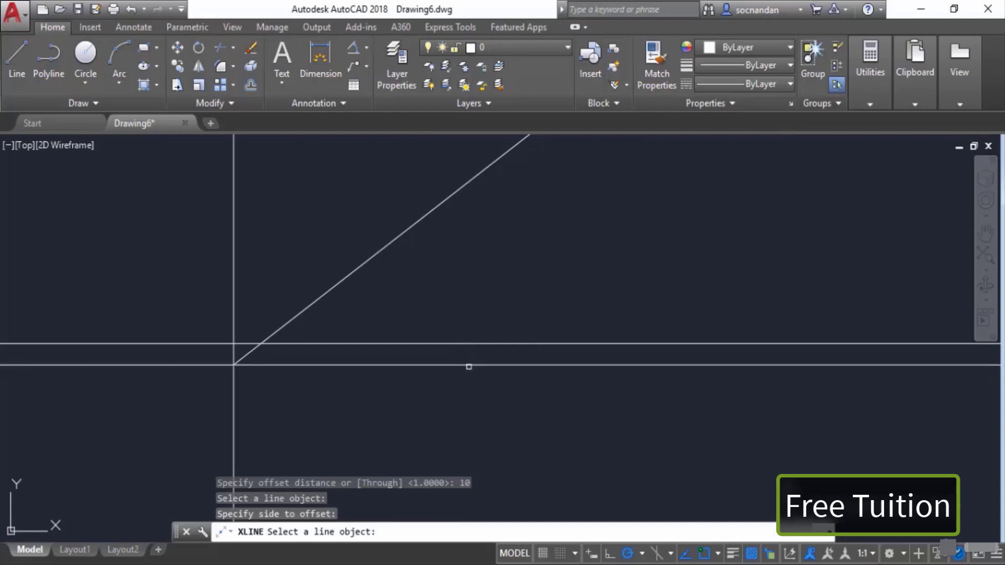
pyautogui.click(460, 365)
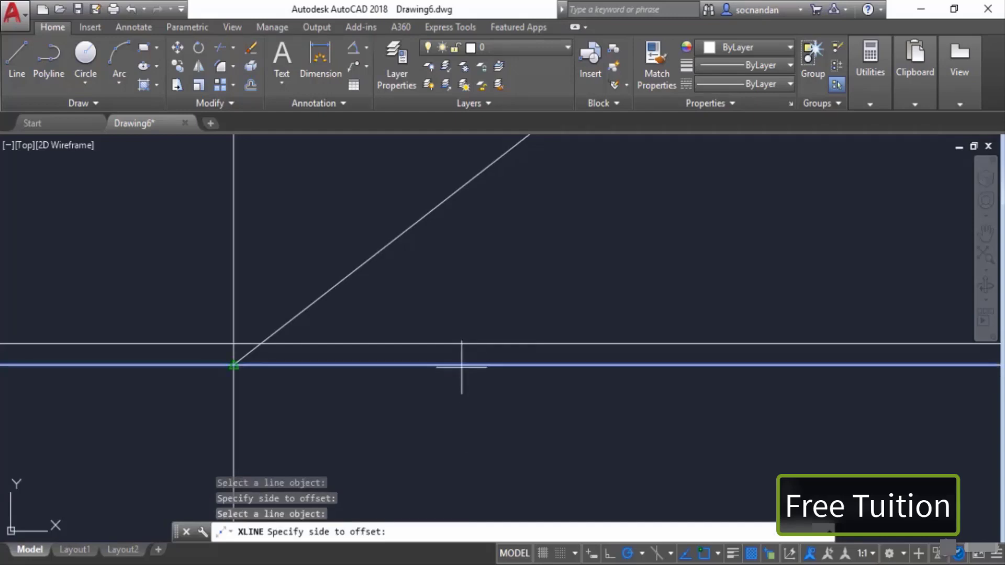
pyautogui.click(460, 410)
pyautogui.press('Return')
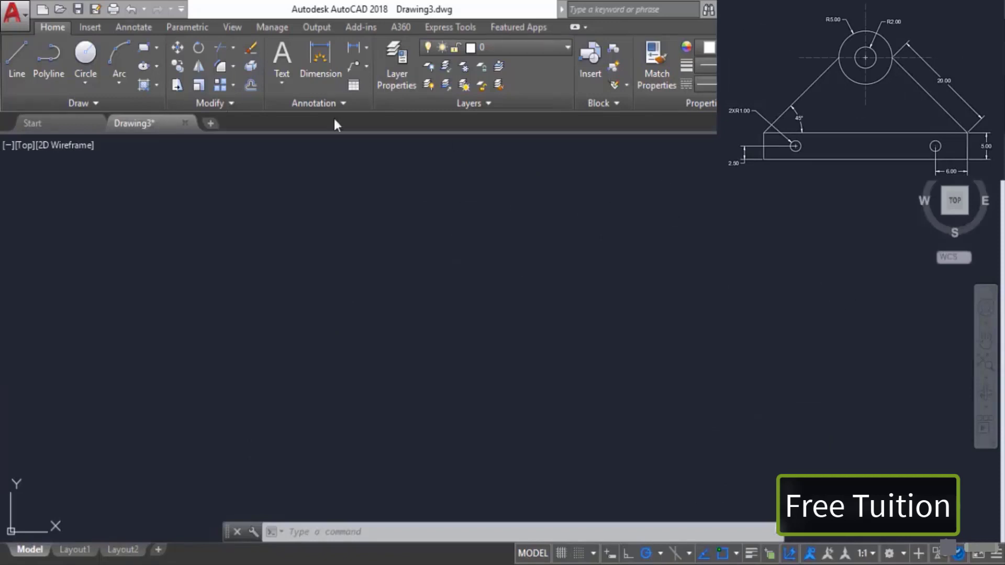
# Step: Draw a circle with a radius of 2
pyautogui.click(86, 55)
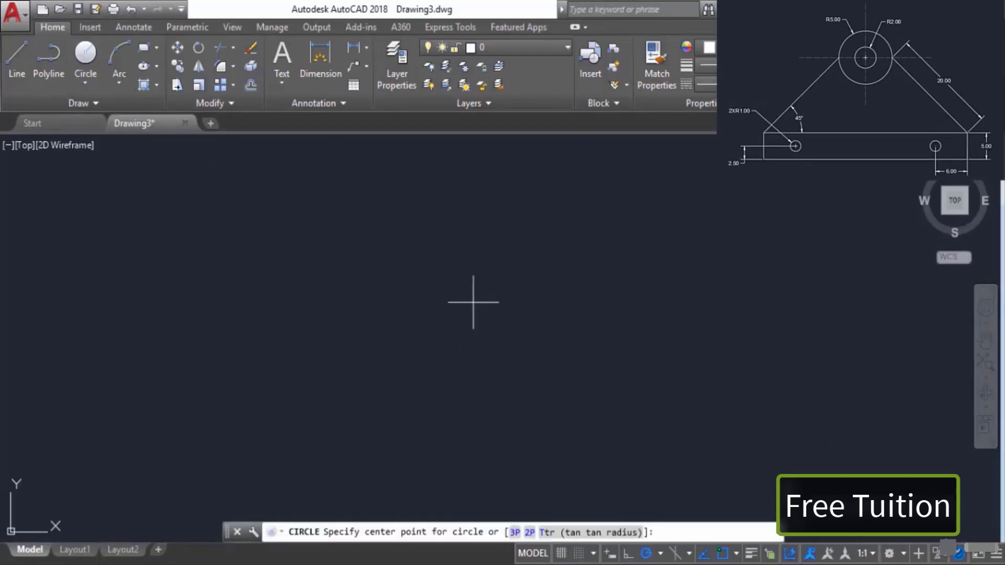
pyautogui.click(449, 293)
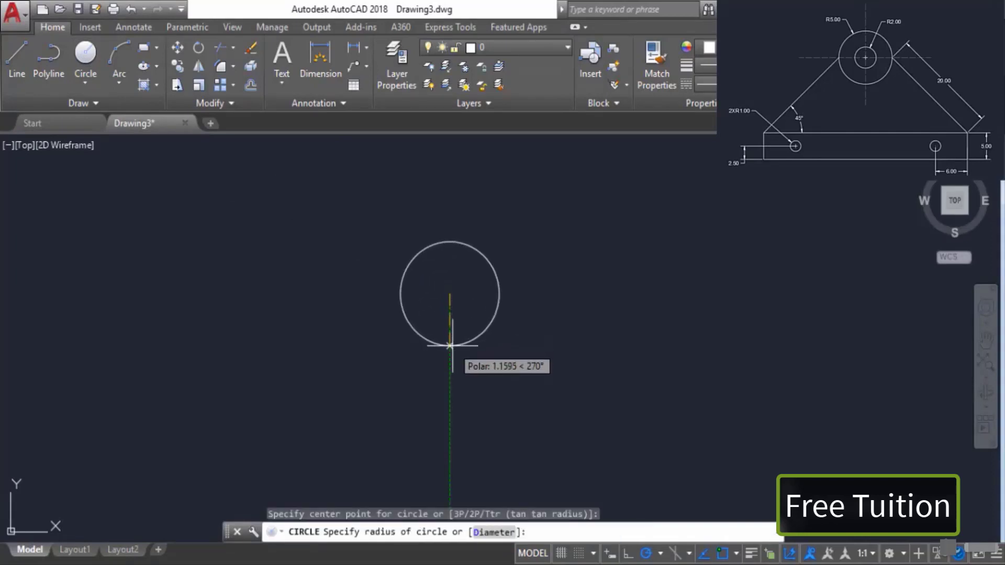
pyautogui.write('2')
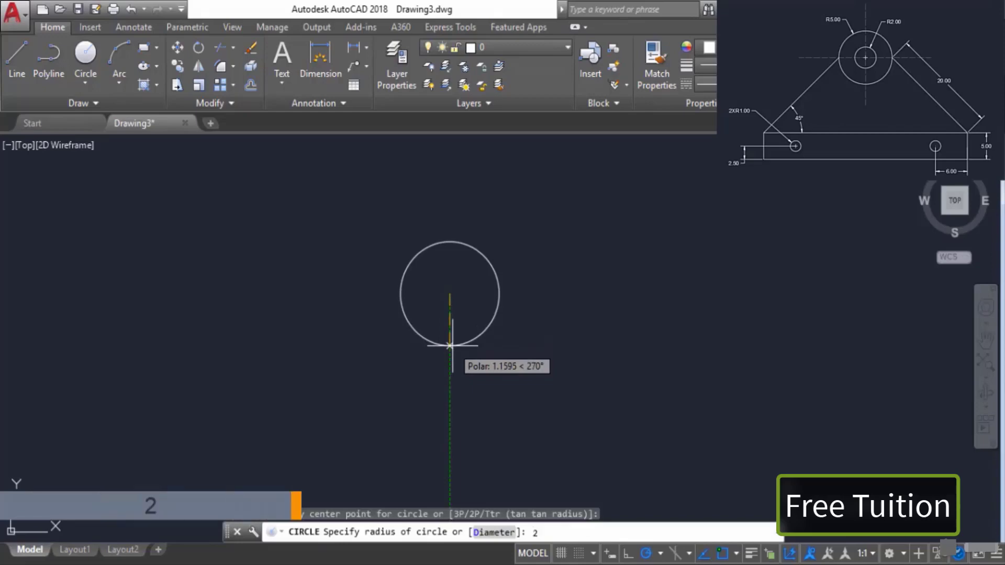
pyautogui.press('Return')
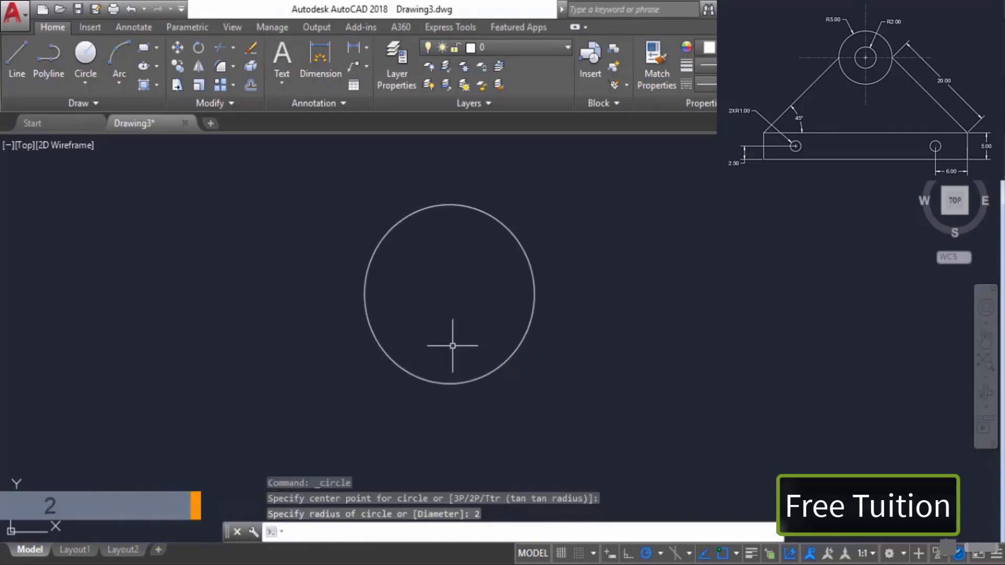
# Step: Draw a concentric circle with a radius of 5 around the same centre point
pyautogui.press('Return')
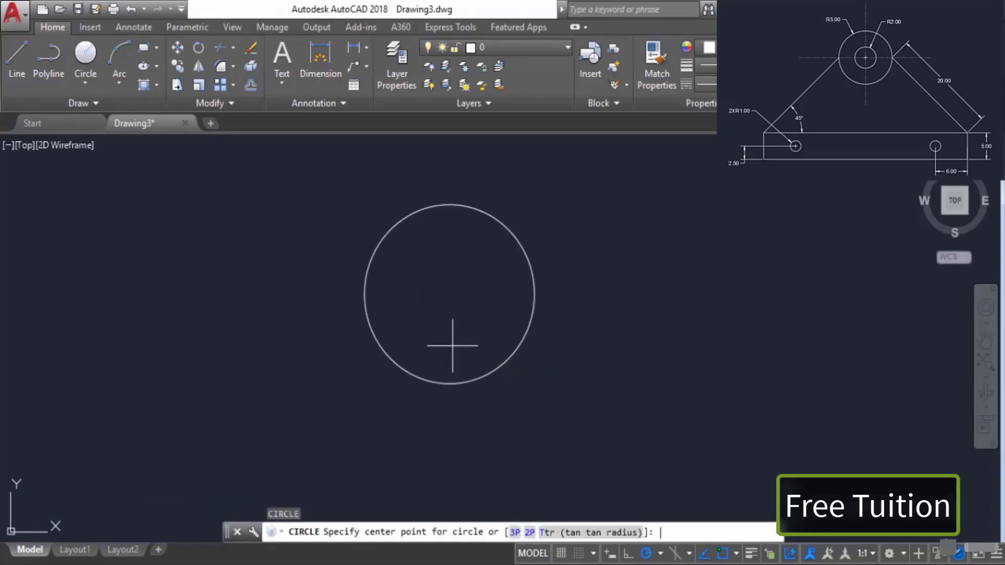
pyautogui.click(446, 293)
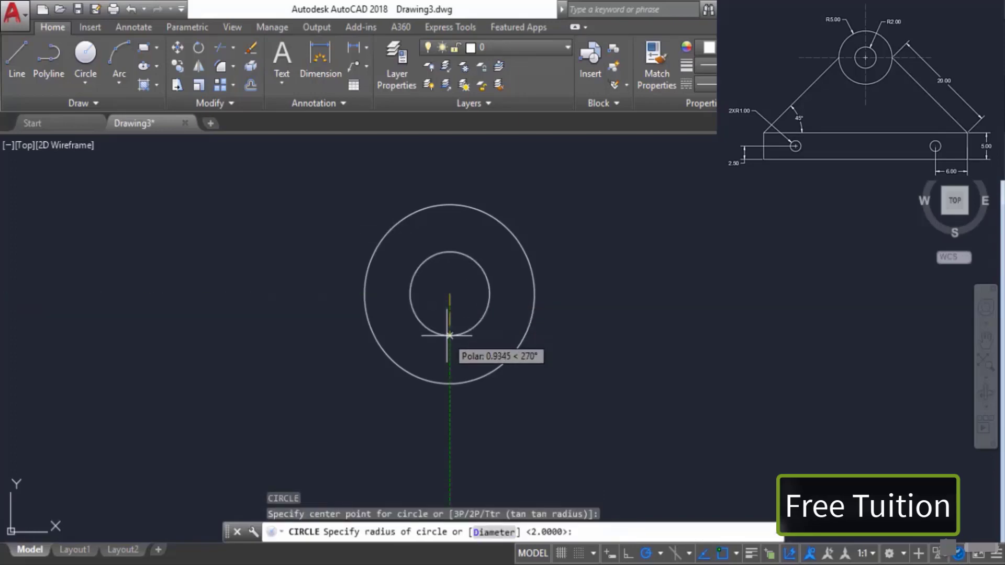
pyautogui.write('5')
pyautogui.press('Return')
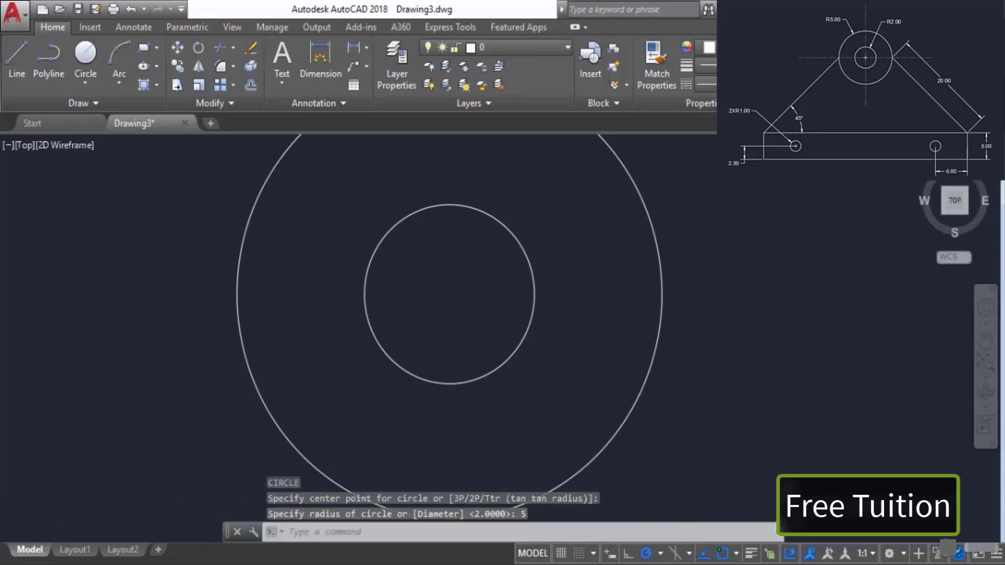
pyautogui.scroll(-4, 446, 336)
pyautogui.moveTo(447, 334); pyautogui.dragTo(443, 251, button='middle')
pyautogui.scroll(-3, 443, 251)
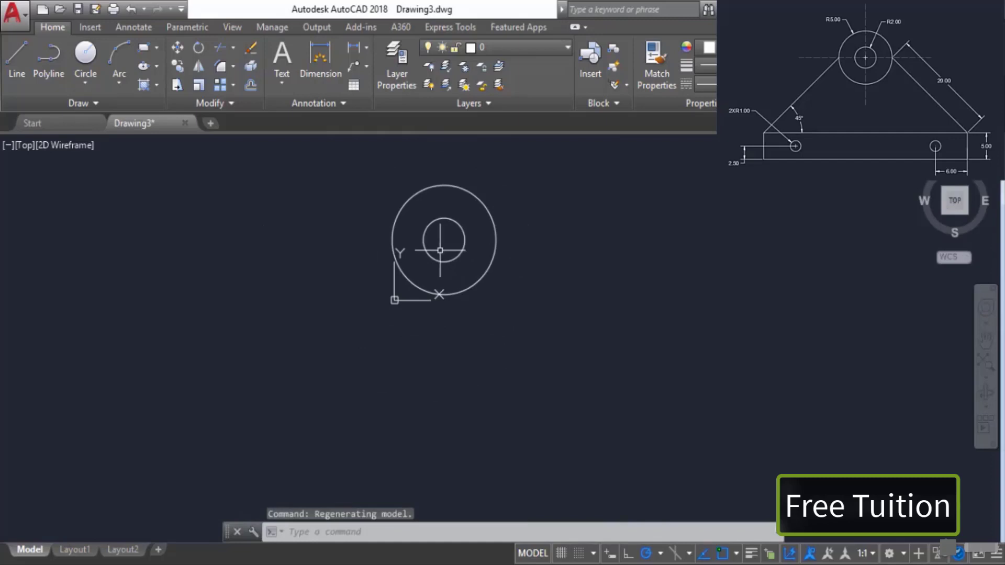
# Step: From the outer circle's right quadrant, draw a line 20 units at -45 degrees, then 5 units straight down
pyautogui.click(17, 71)
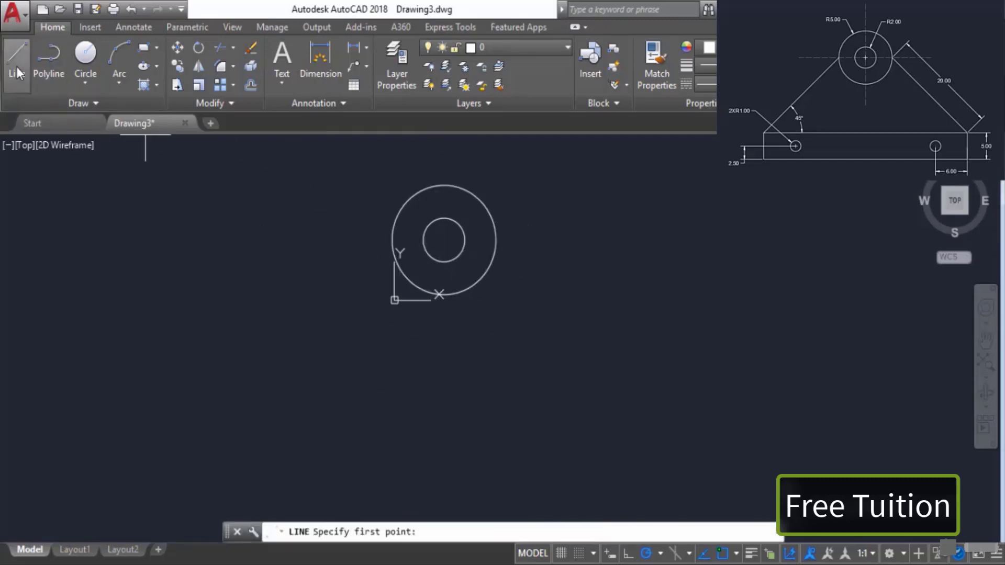
pyautogui.click(496, 239)
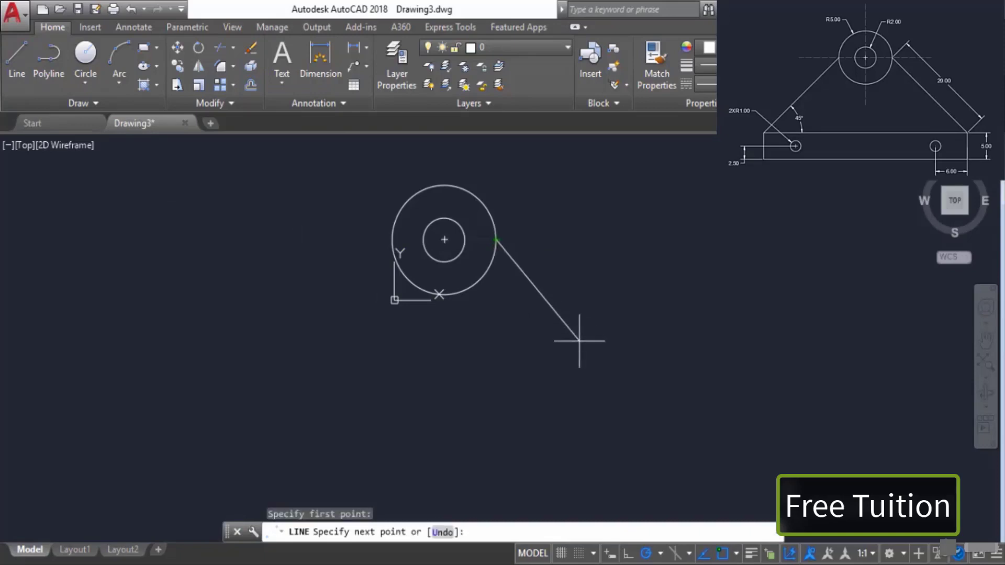
pyautogui.click(736, 553)
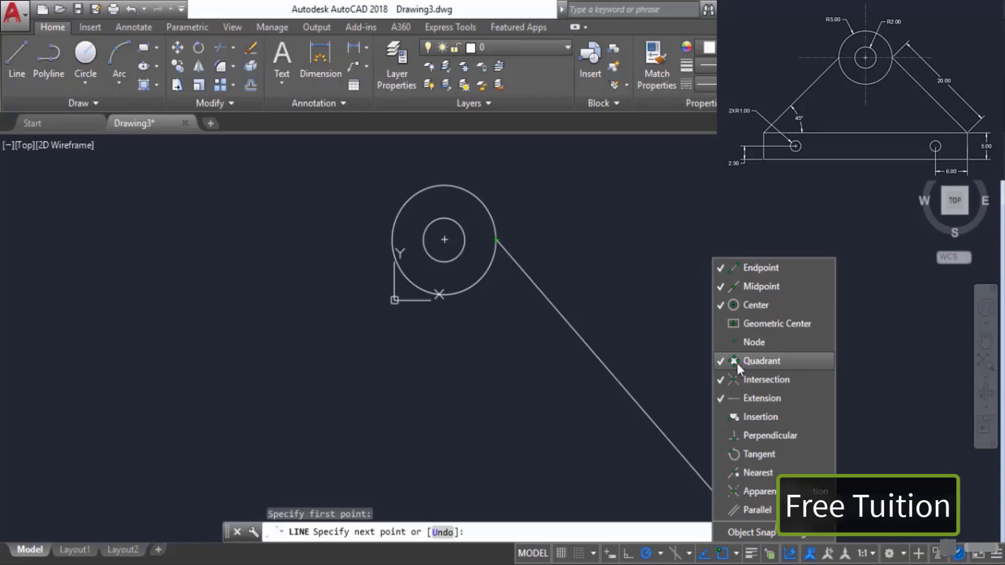
pyautogui.click(491, 557)
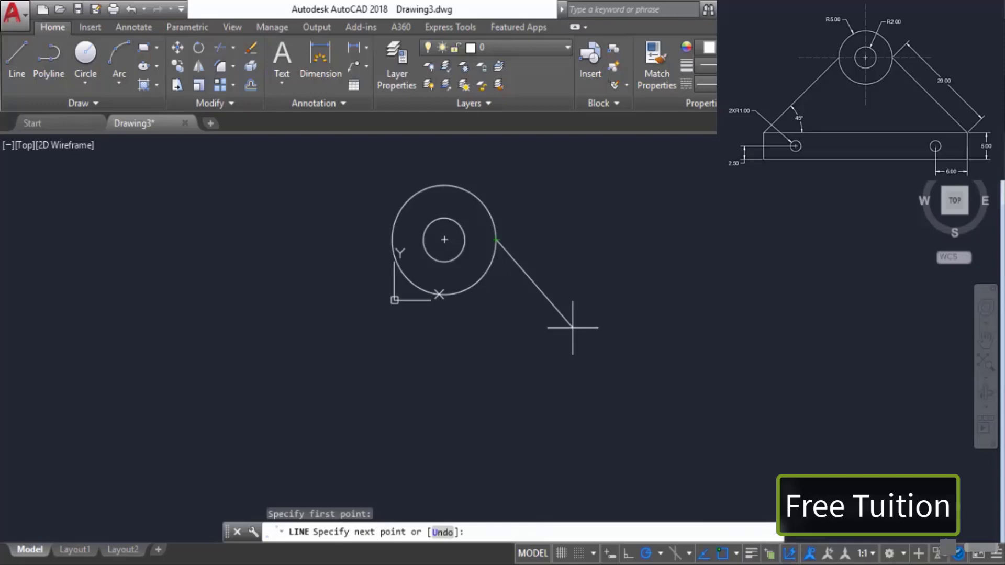
pyautogui.write('<')
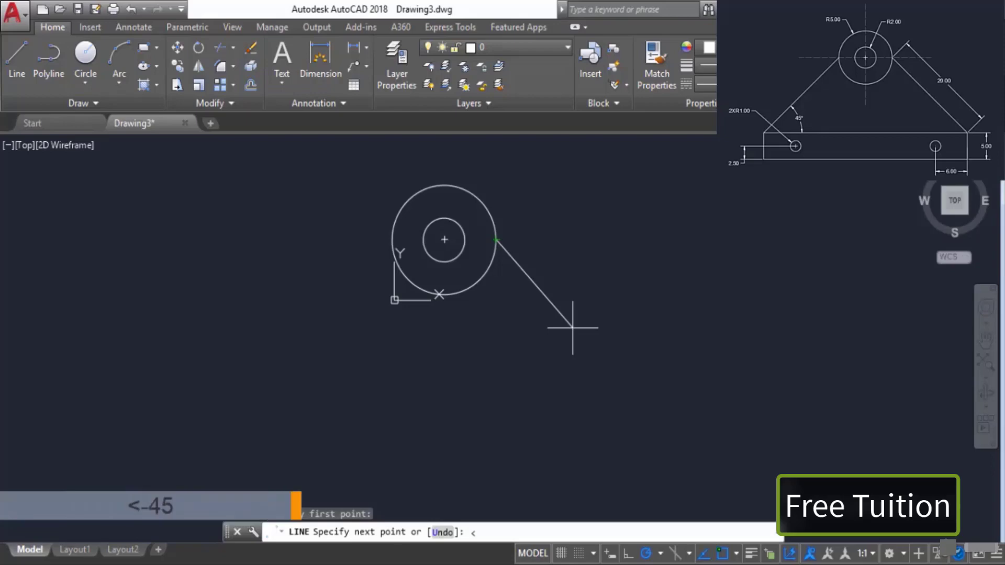
pyautogui.write('-45-45')
pyautogui.press('Return')
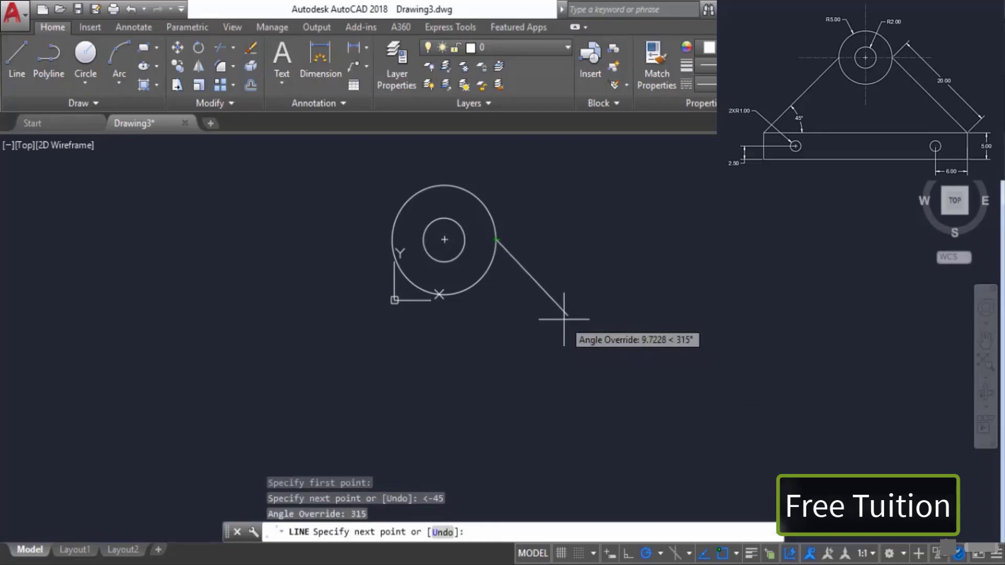
pyautogui.write('20')
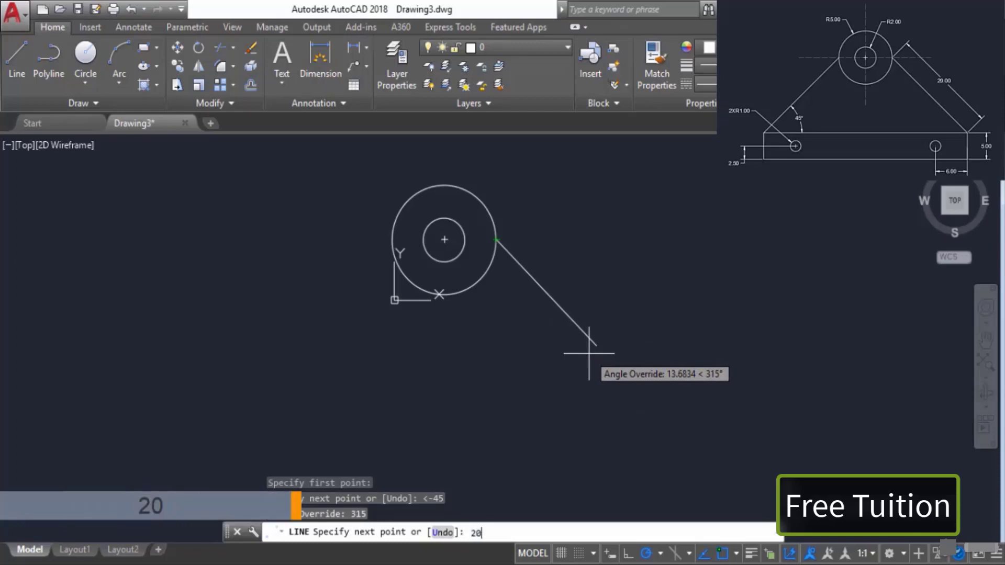
pyautogui.press('Return')
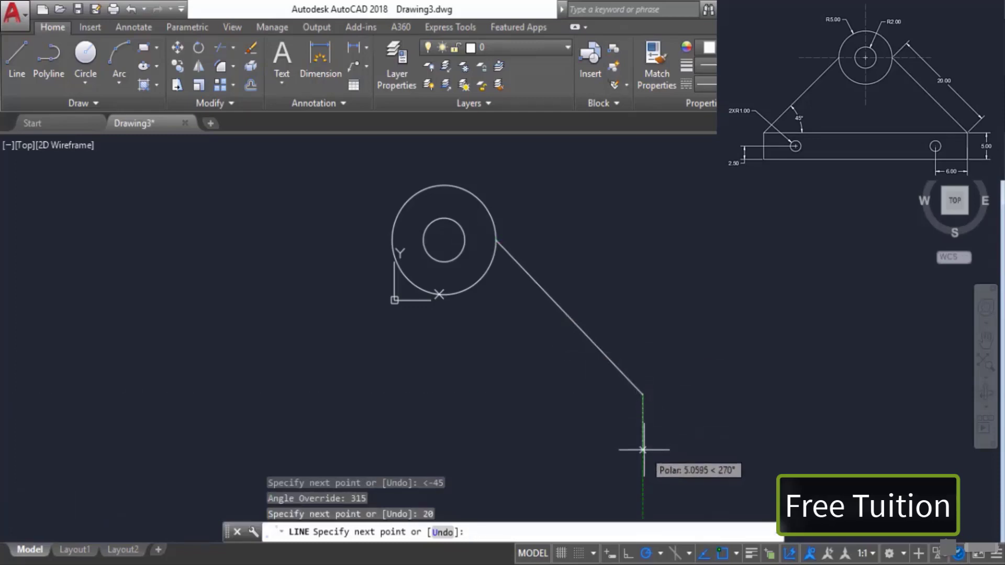
pyautogui.write('5')
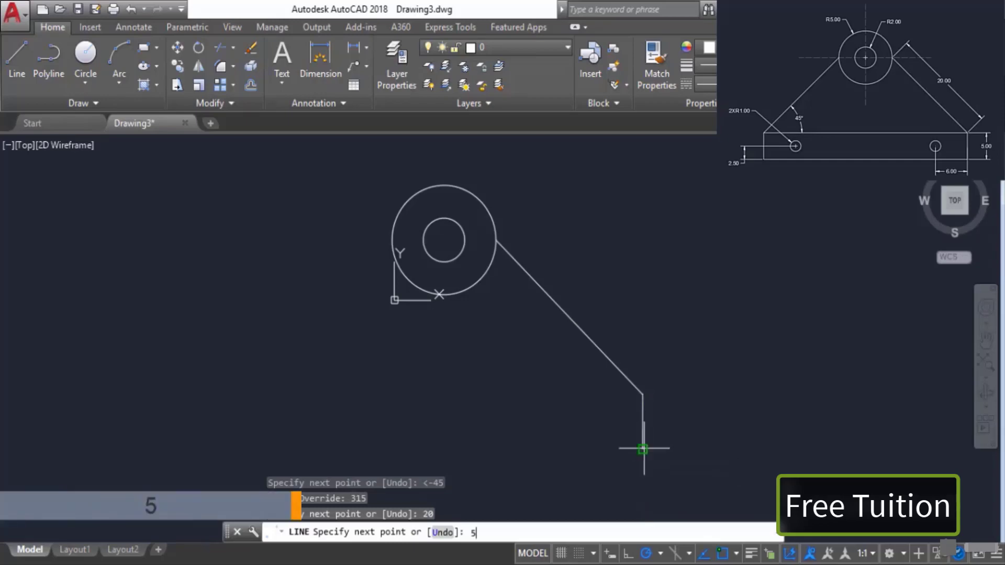
pyautogui.press('Return')
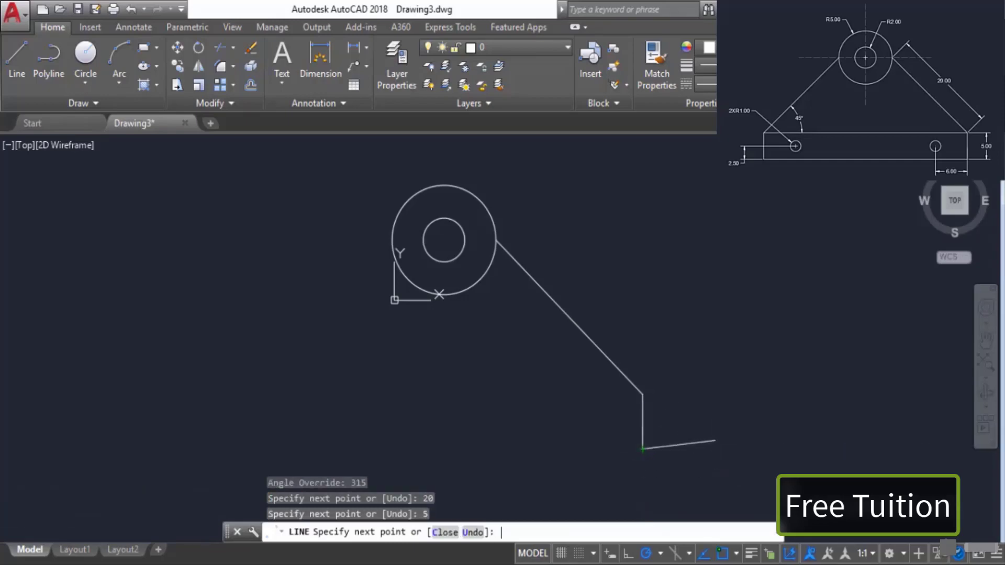
pyautogui.press('Return')
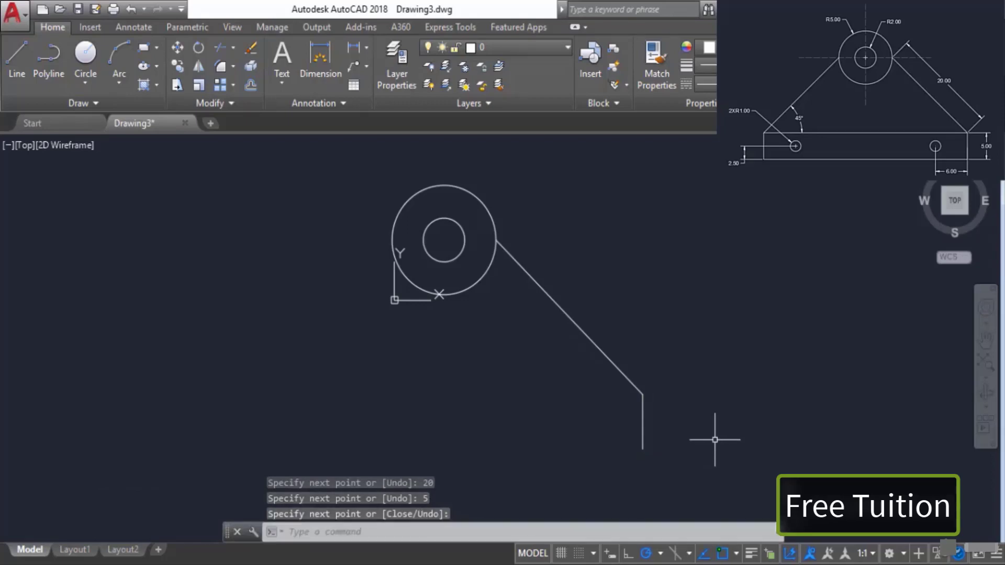
# Step: From the outer circle's left quadrant, draw a line 20 units at 225 degrees, 5 units down, then across to the right line's lower end
pyautogui.press('Return')
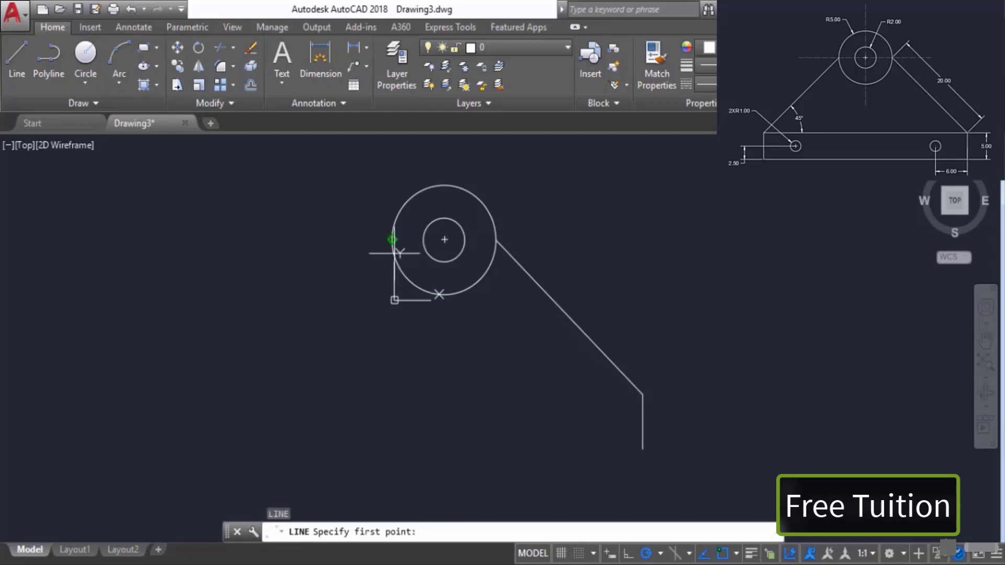
pyautogui.click(385, 240)
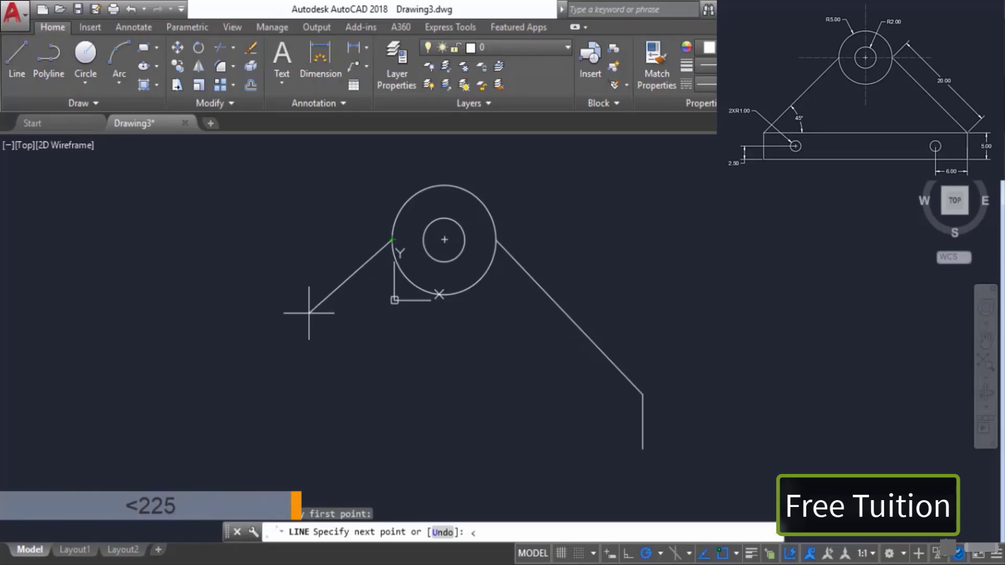
pyautogui.write('<225')
pyautogui.press('Return')
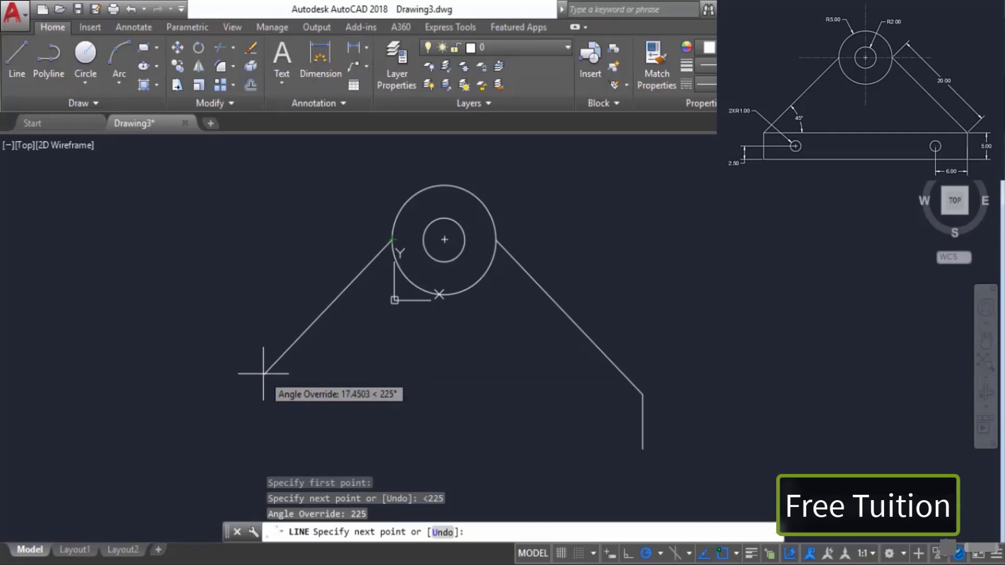
pyautogui.write('20')
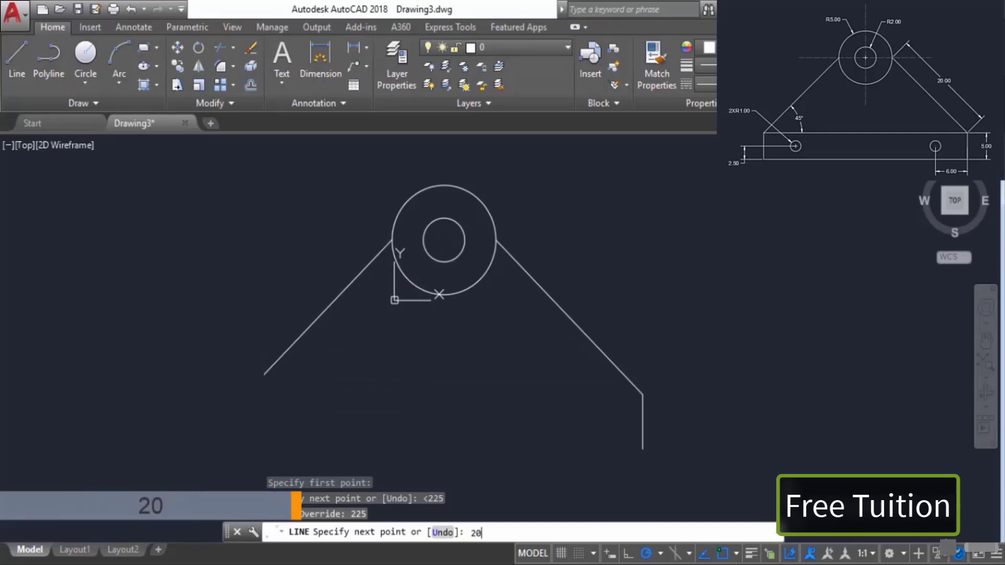
pyautogui.press('Return')
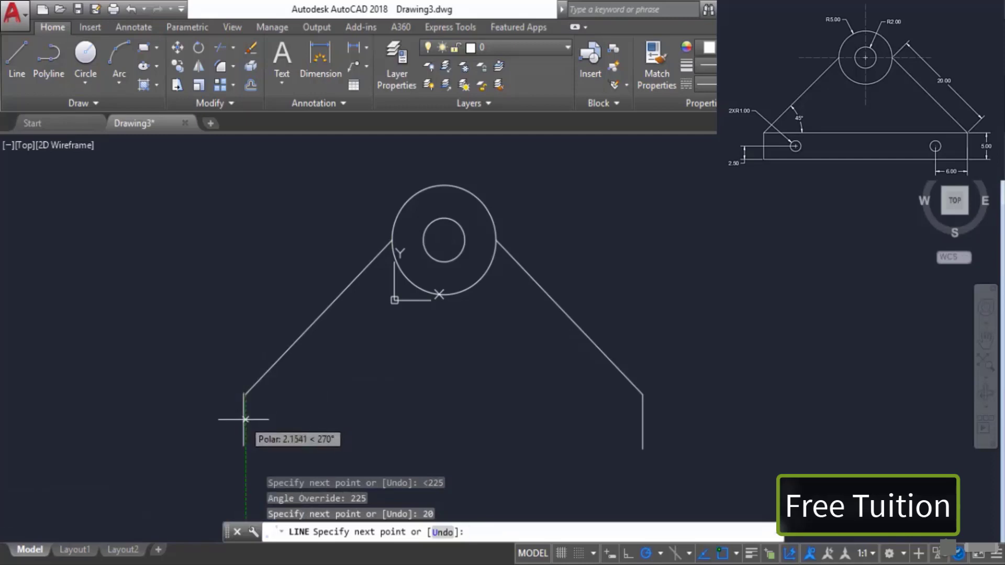
pyautogui.write('5')
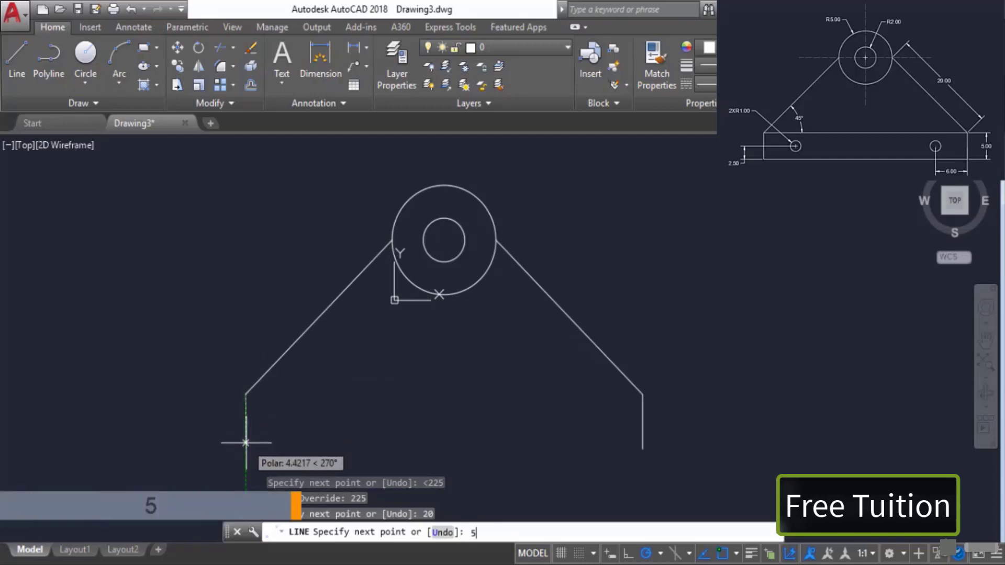
pyautogui.press('Return')
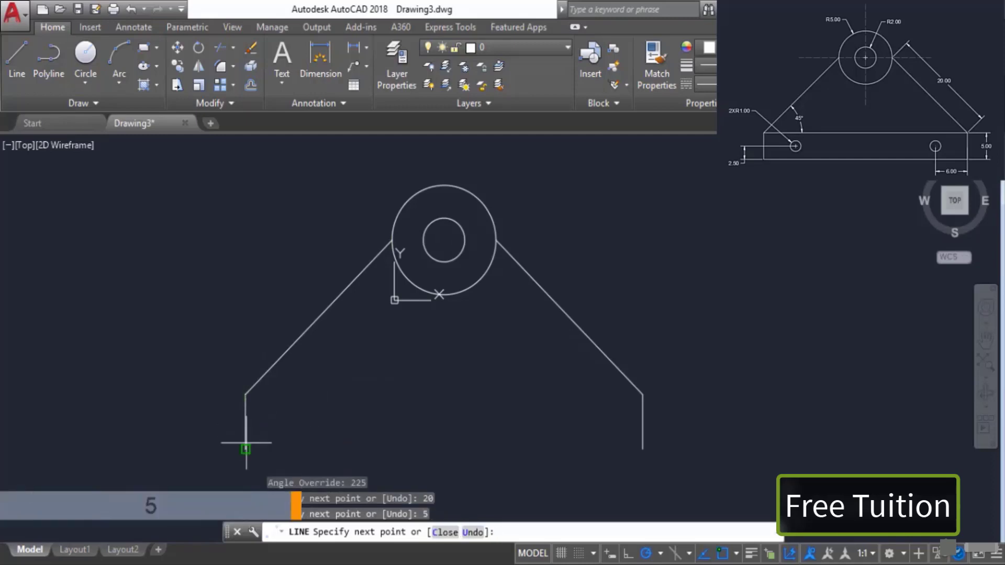
pyautogui.click(641, 449)
pyautogui.press('Return')
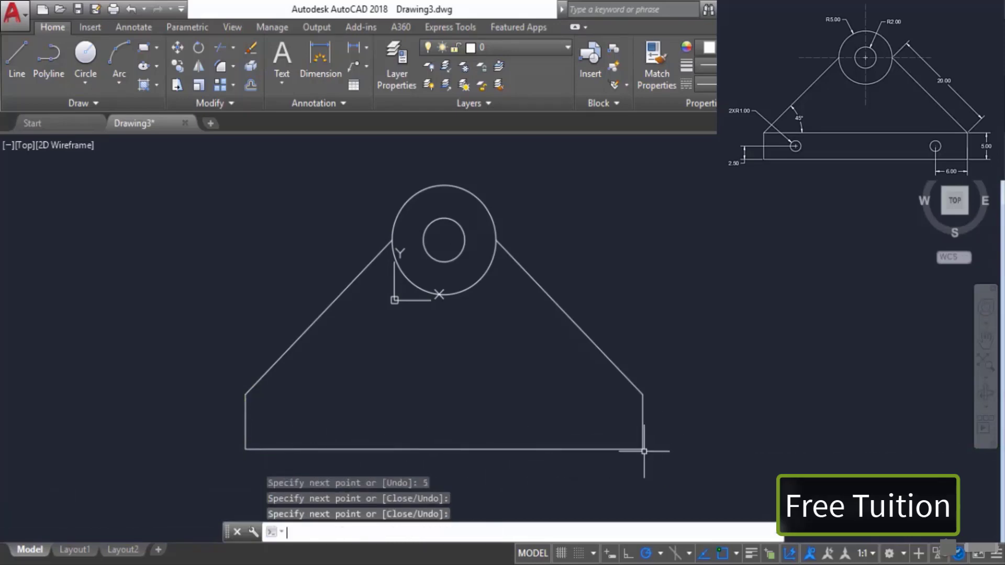
# Step: Draw a horizontal line joining the top ends of the two vertical edges
pyautogui.press('Return')
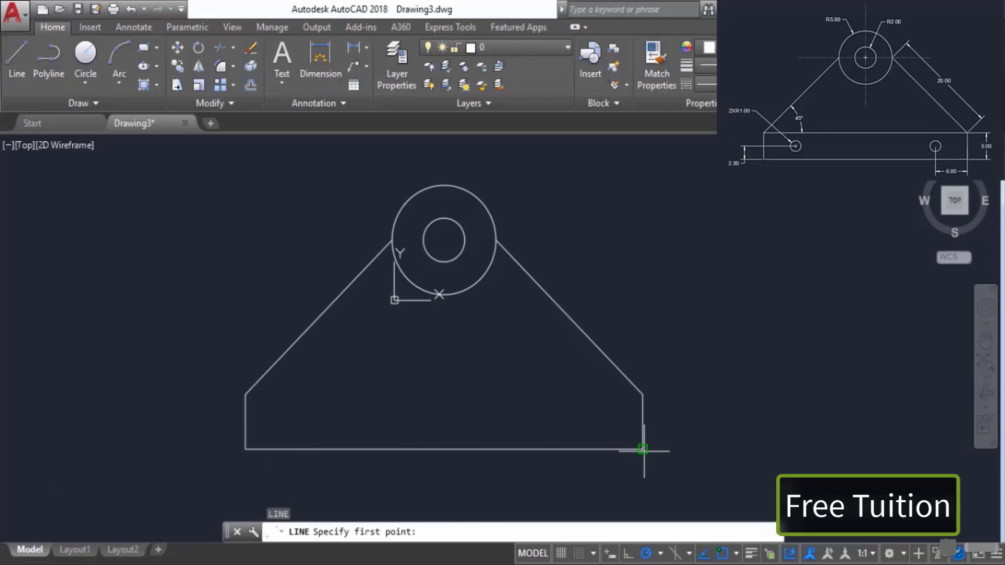
pyautogui.click(642, 394)
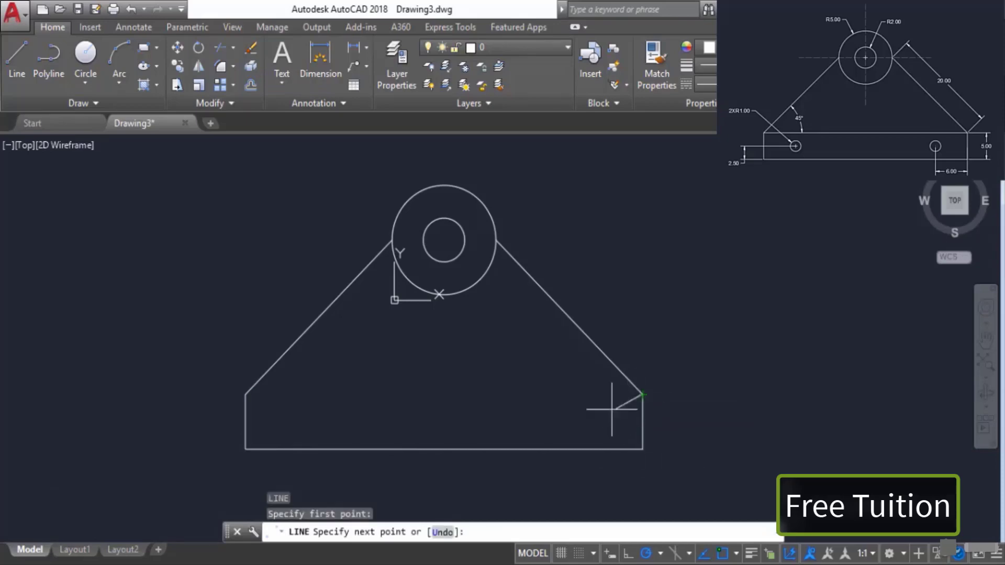
pyautogui.click(244, 394)
pyautogui.press('Return')
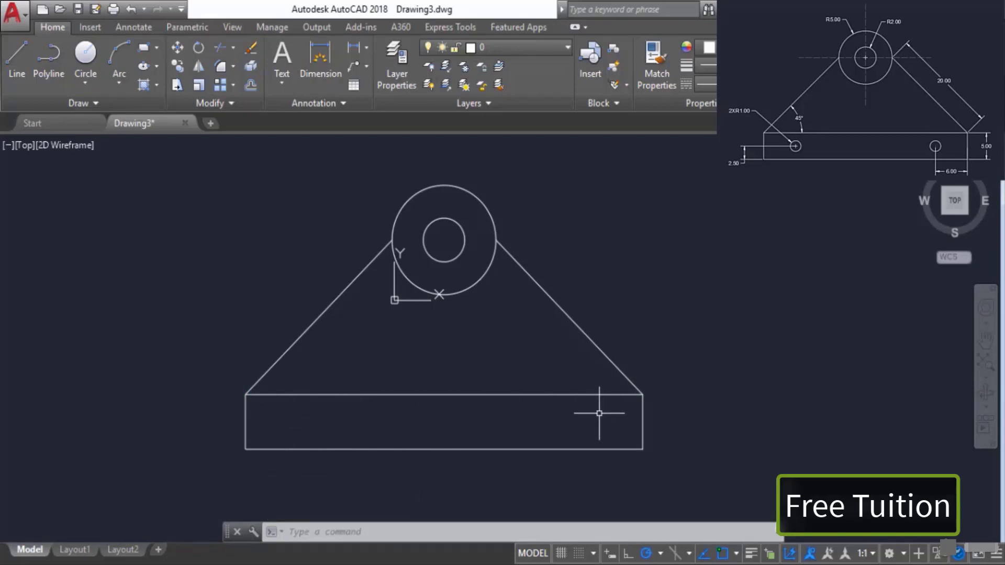
# Step: Draw a 6-unit horizontal line leftward from the midpoint of the base's right edge
pyautogui.click(17, 57)
pyautogui.click(642, 423)
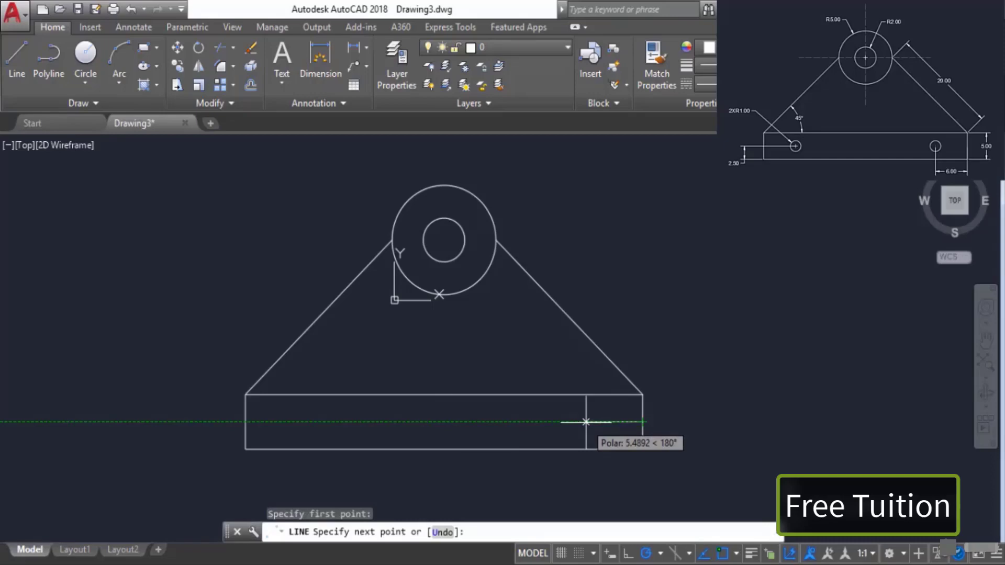
pyautogui.write('6')
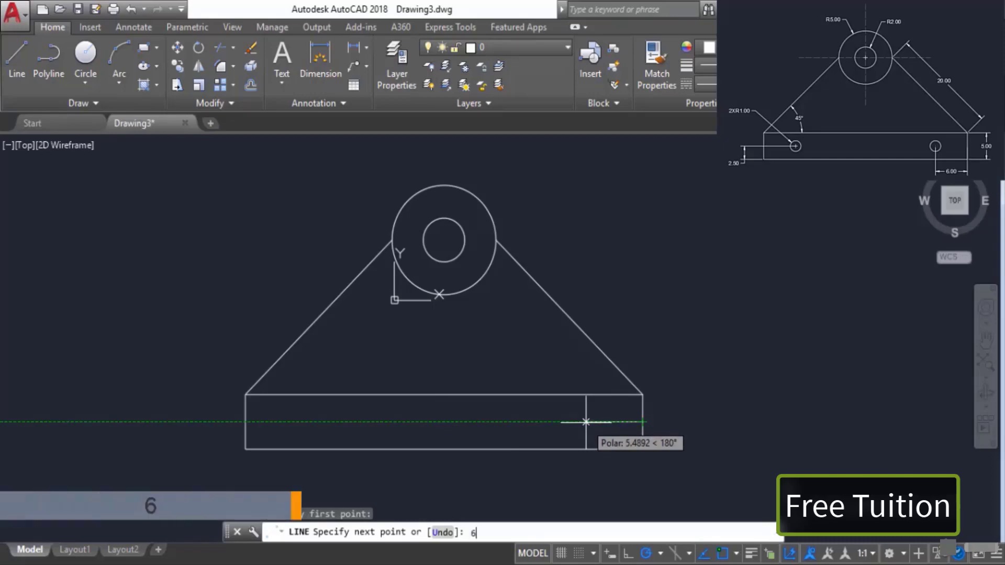
pyautogui.press('Return')
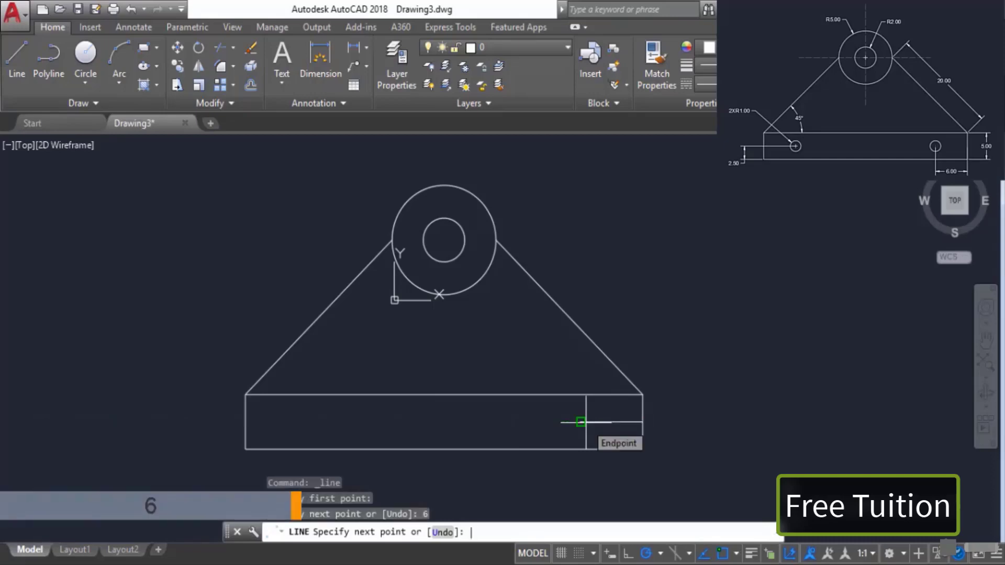
pyautogui.press('Return')
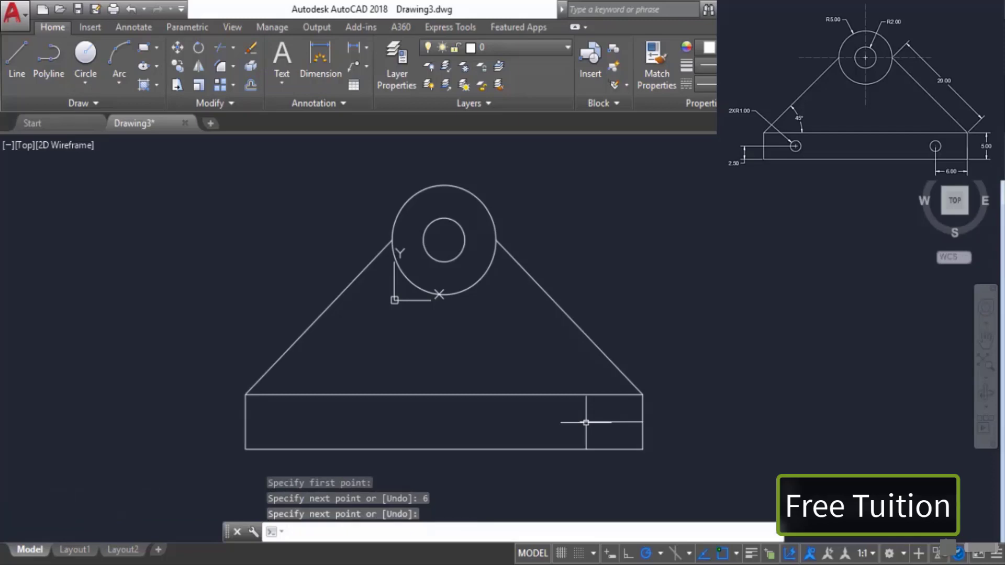
pyautogui.press('Return')
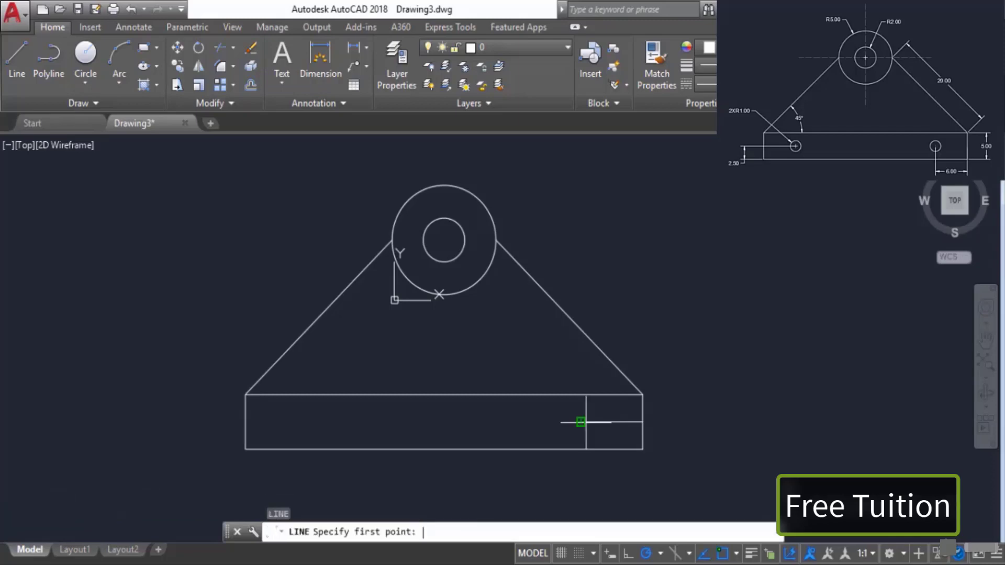
# Step: Draw a 6-unit horizontal line rightward from the midpoint of the base's left edge
pyautogui.click(245, 421)
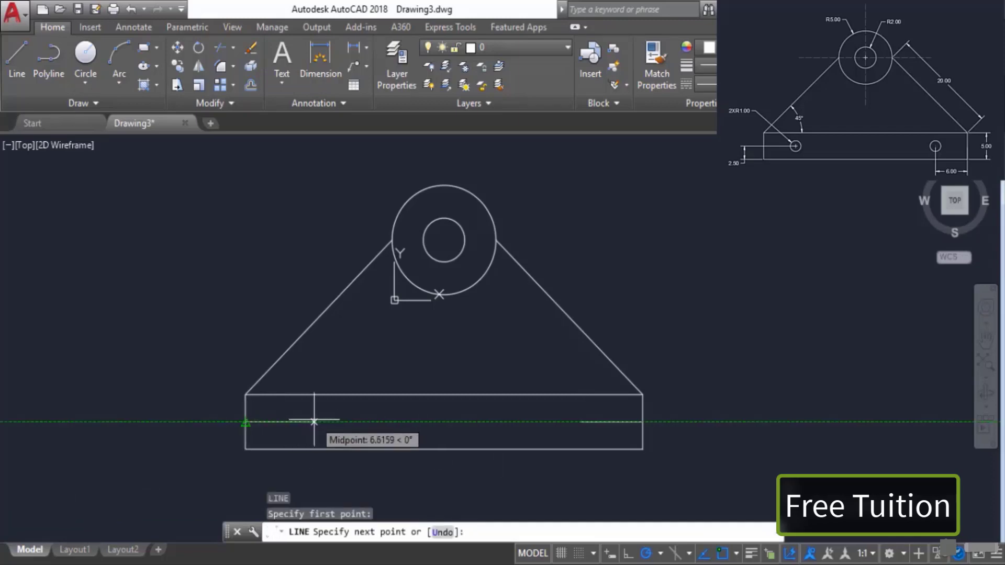
pyautogui.write('6')
pyautogui.press('Return')
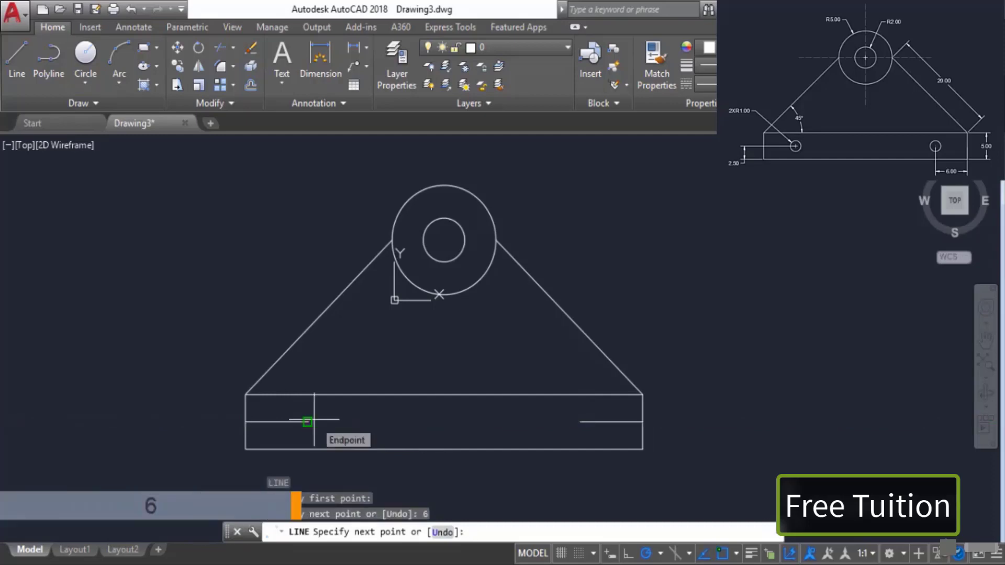
pyautogui.press('Return')
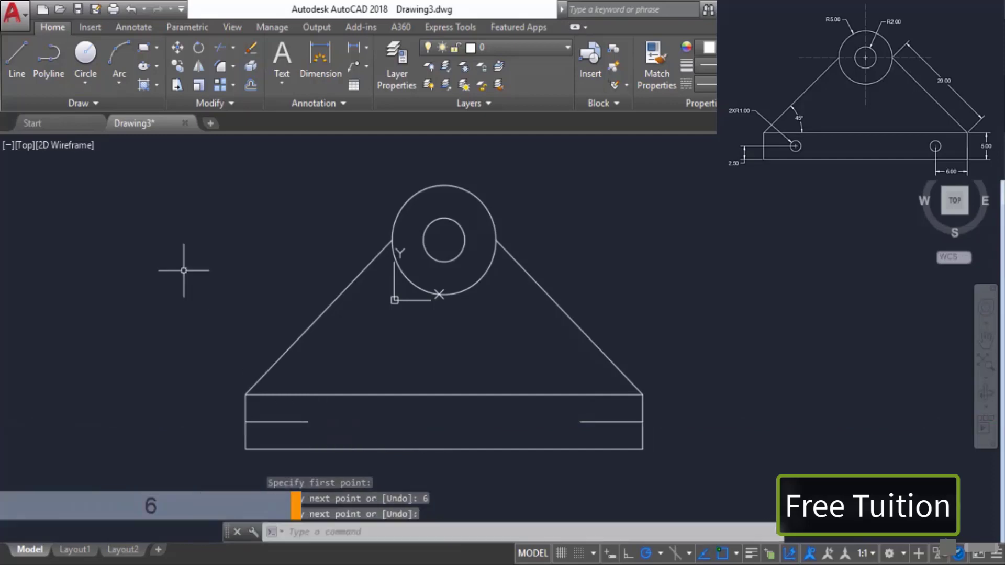
# Step: Draw circles of radius 1 centred at the inner ends of both 6-unit horizontal lines
pyautogui.click(92, 61)
pyautogui.click(307, 422)
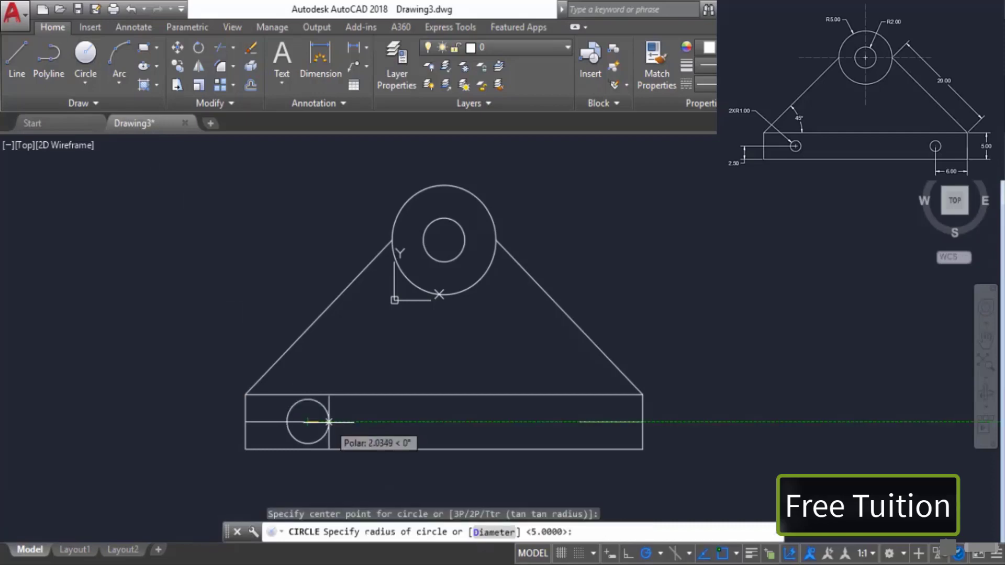
pyautogui.write('1')
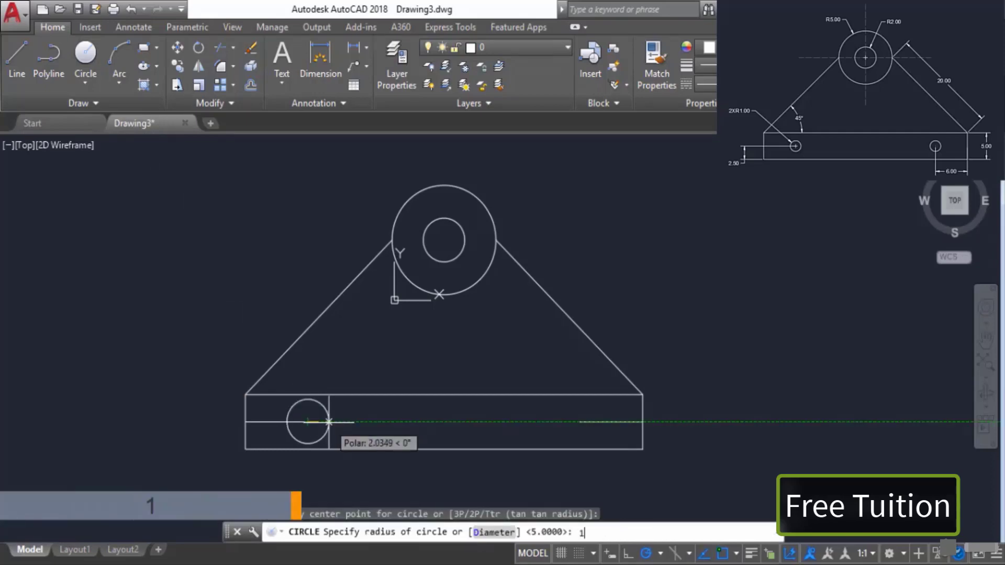
pyautogui.press('Return')
pyautogui.press('Return')
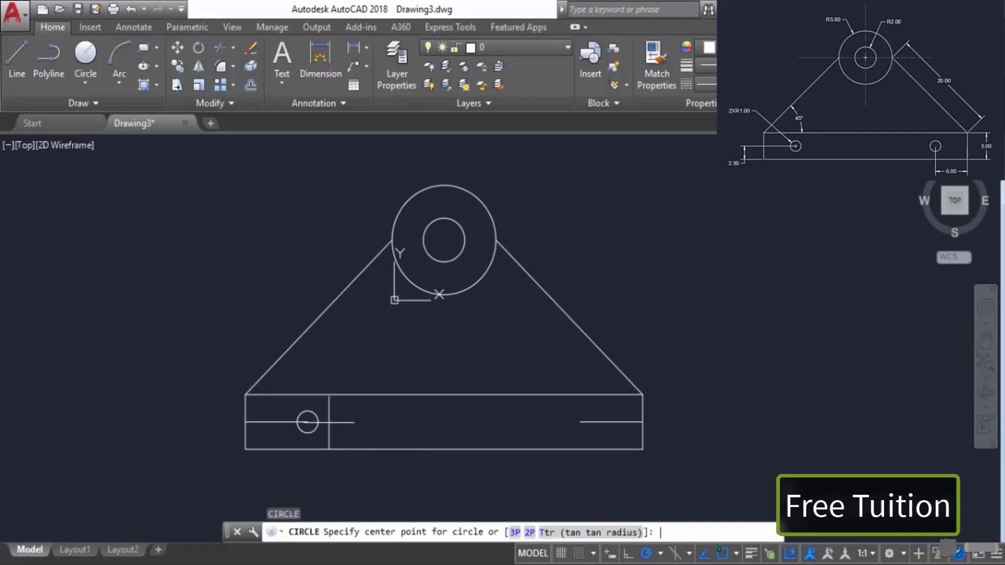
pyautogui.click(580, 422)
pyautogui.write('1')
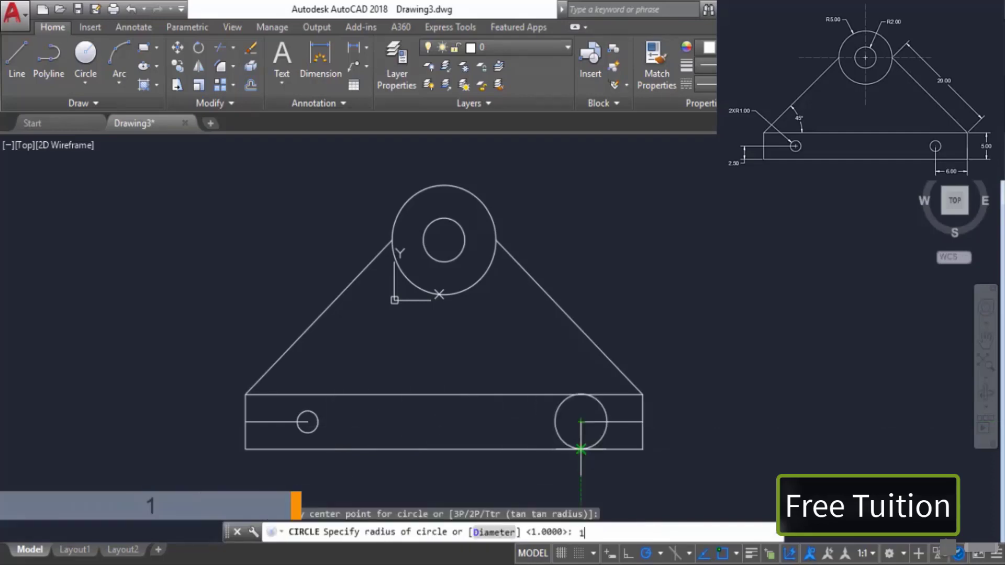
pyautogui.press('Return')
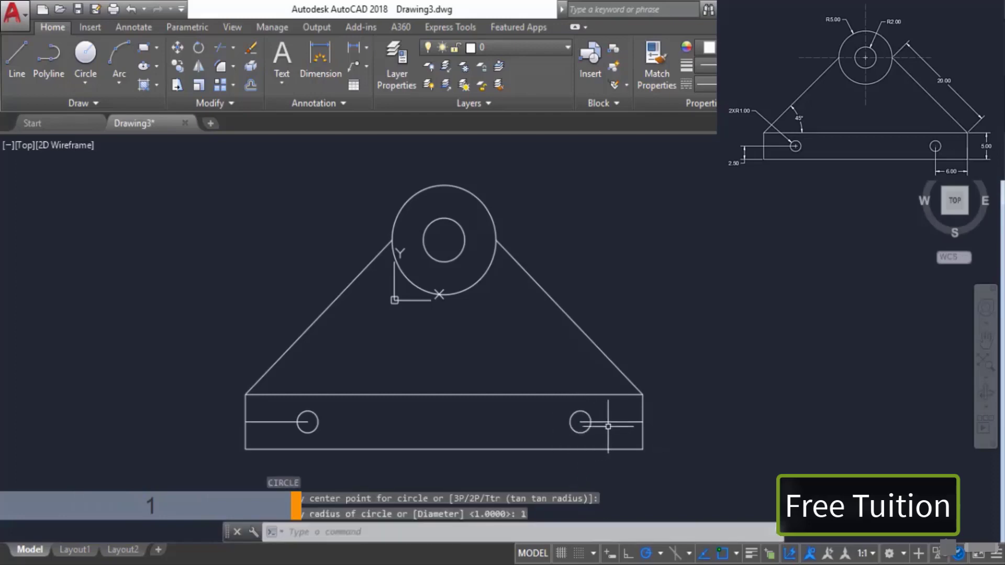
# Step: Delete the two 6-unit horizontal guide lines in the base
pyautogui.click(582, 421)
pyautogui.click(266, 422)
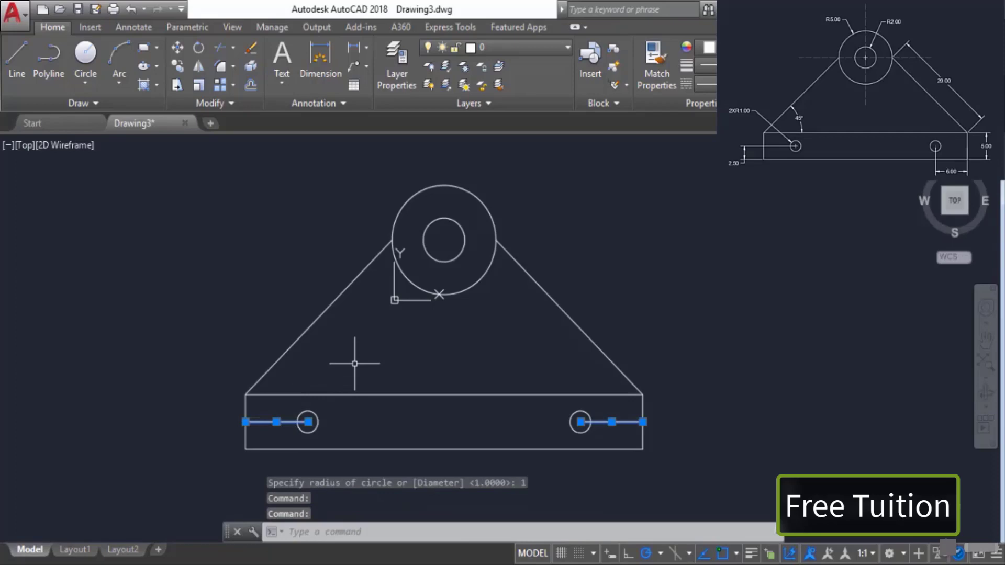
pyautogui.press('Delete')
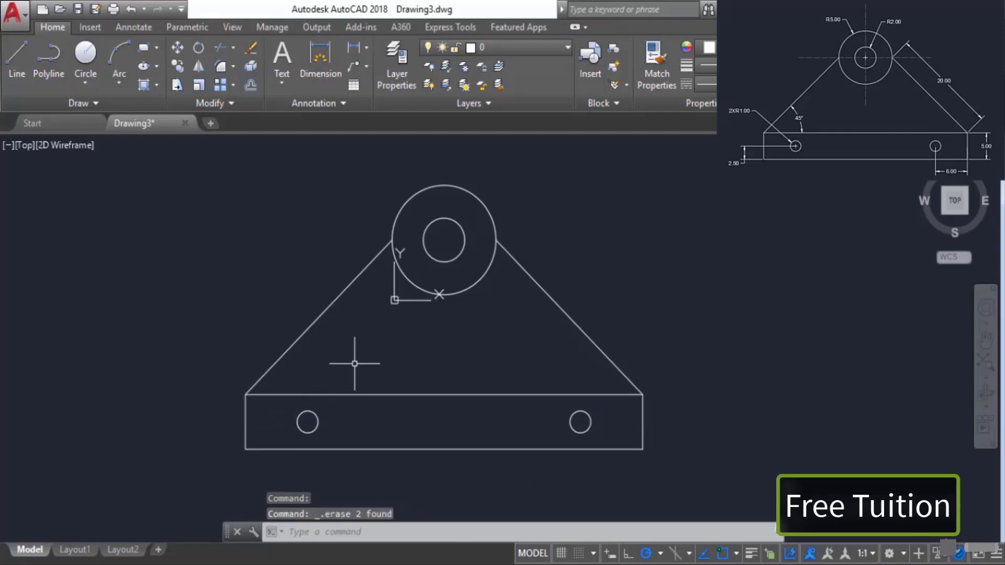